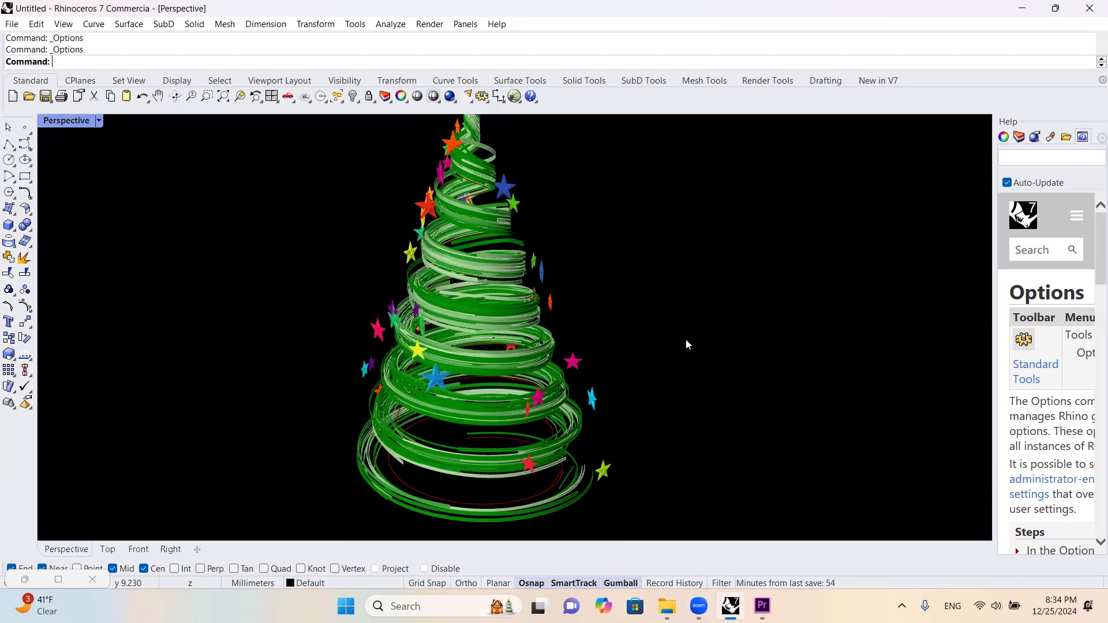
- Set the Perspective viewport's display mode to Shaded
right_drag(508, 341, 631, 338)
scroll(532, 254, up, 2)
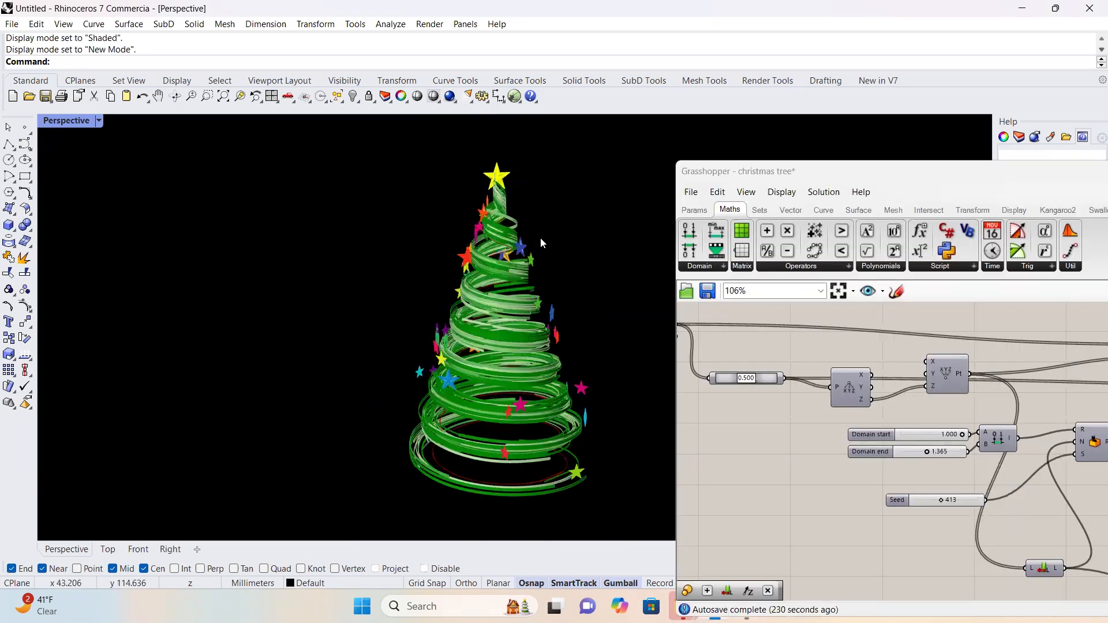
click(99, 120)
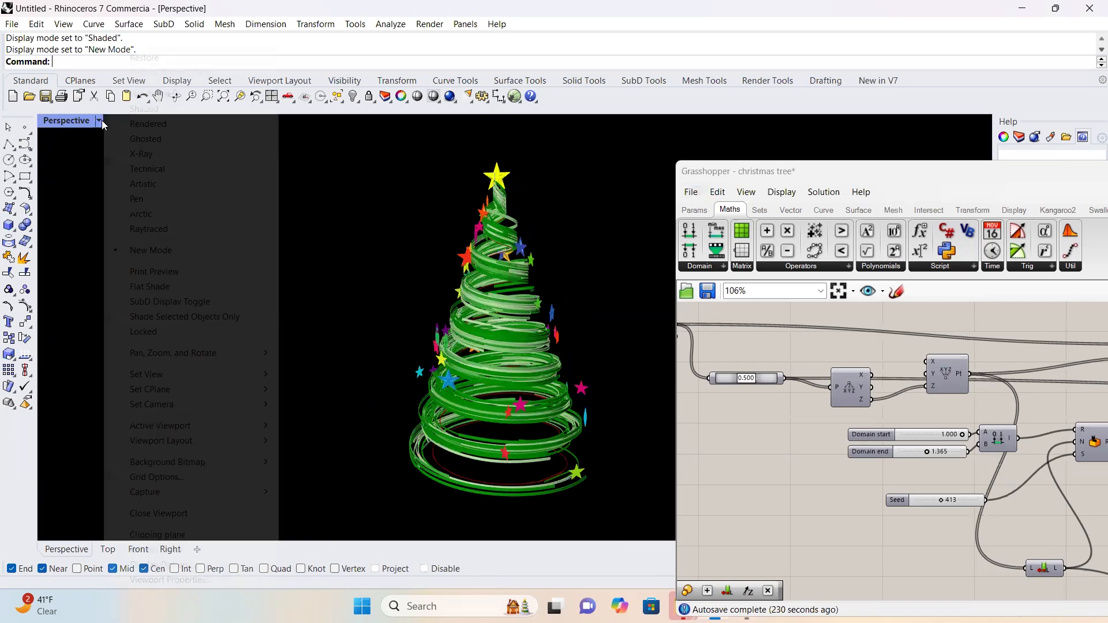
click(152, 113)
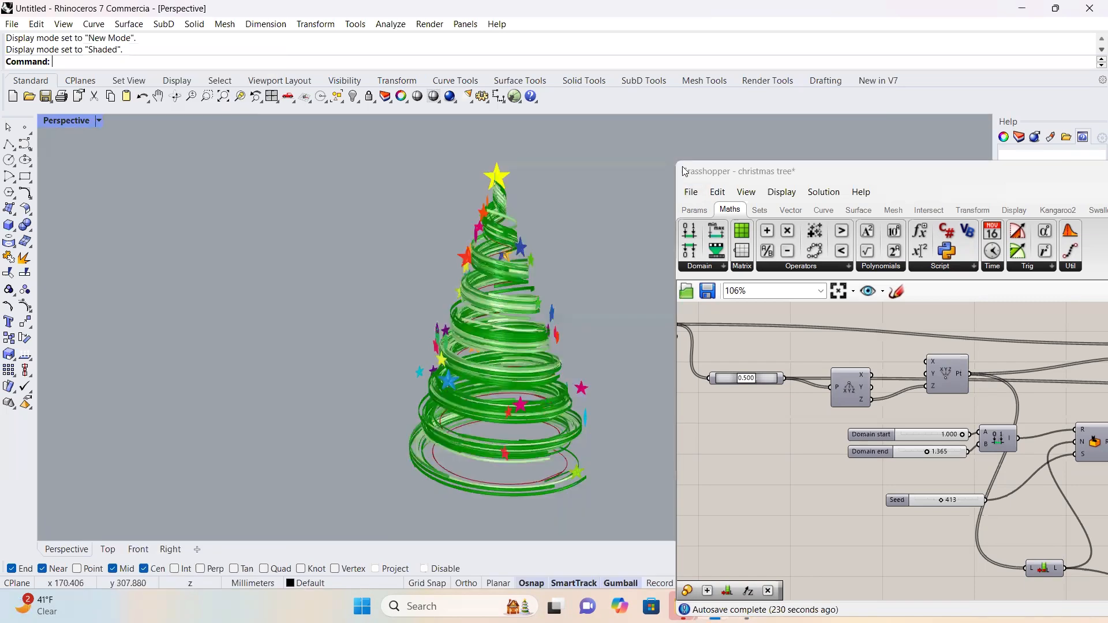
click(690, 192)
key(Escape)
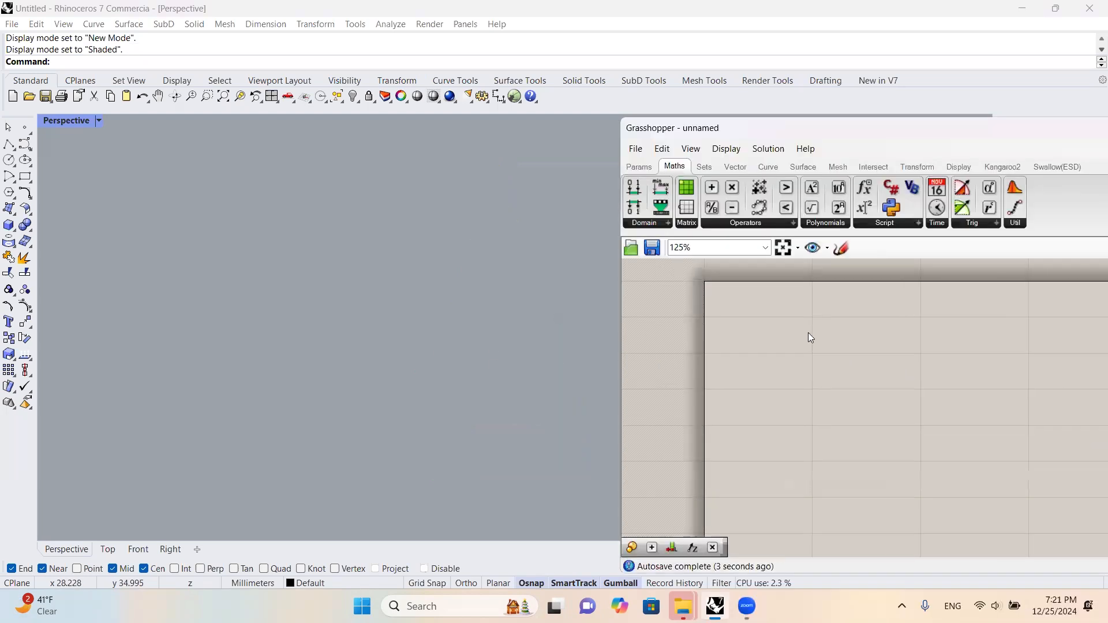
- Place a Series component on the empty Grasshopper canvas
double_click(808, 332)
text(ser)
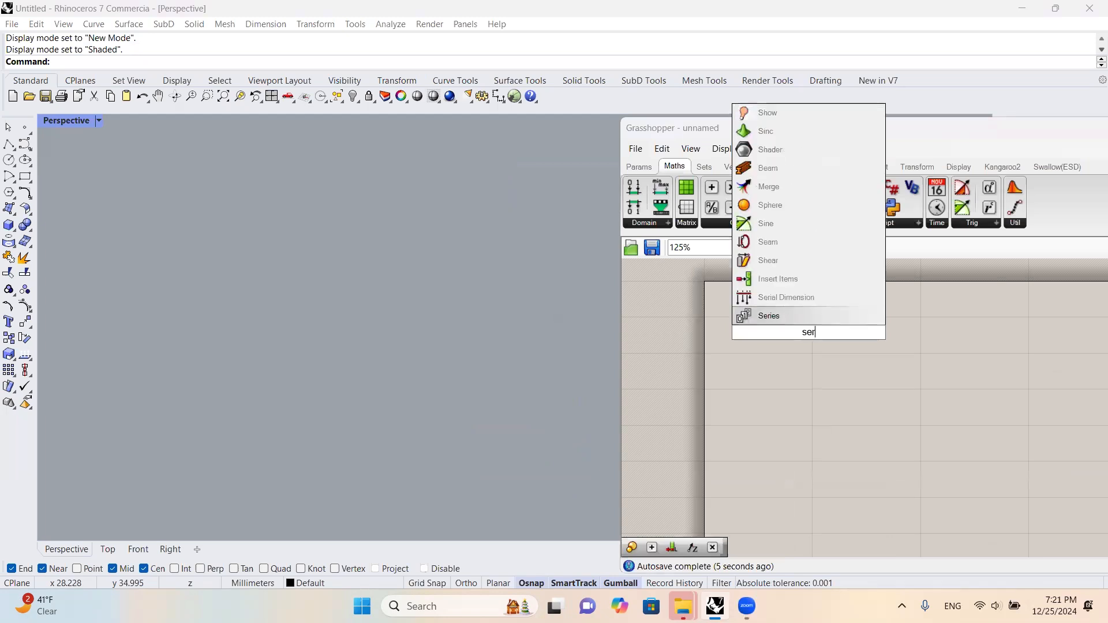
key(Return)
drag(807, 332, 862, 342)
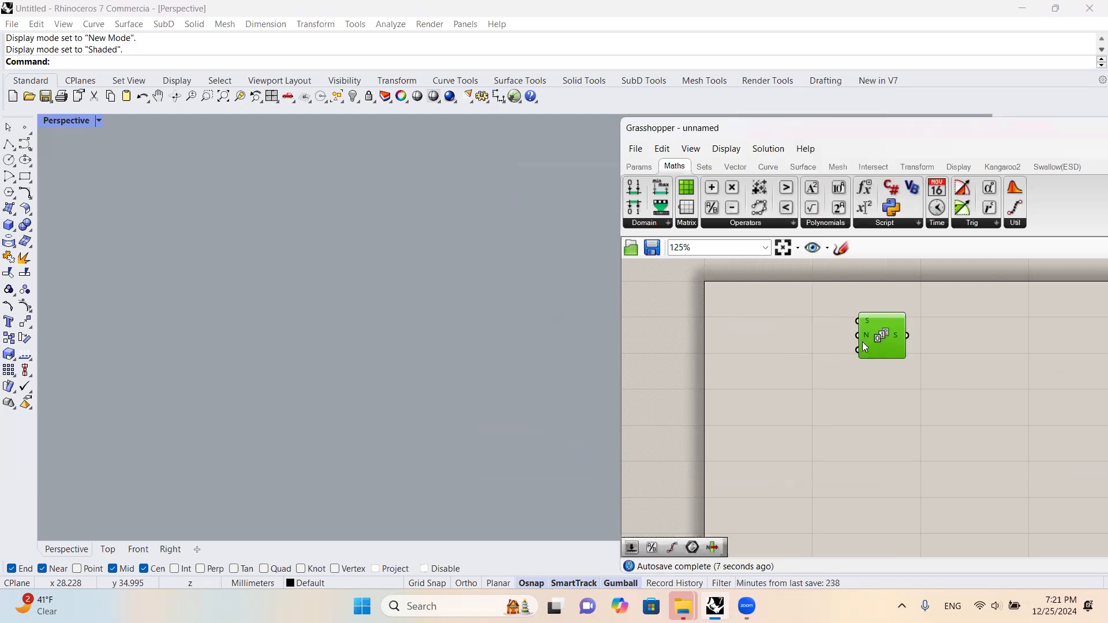
- Add a Pi component and feed its factor input with a number slider set to 8
double_click(790, 357)
text(pi)
key(Return)
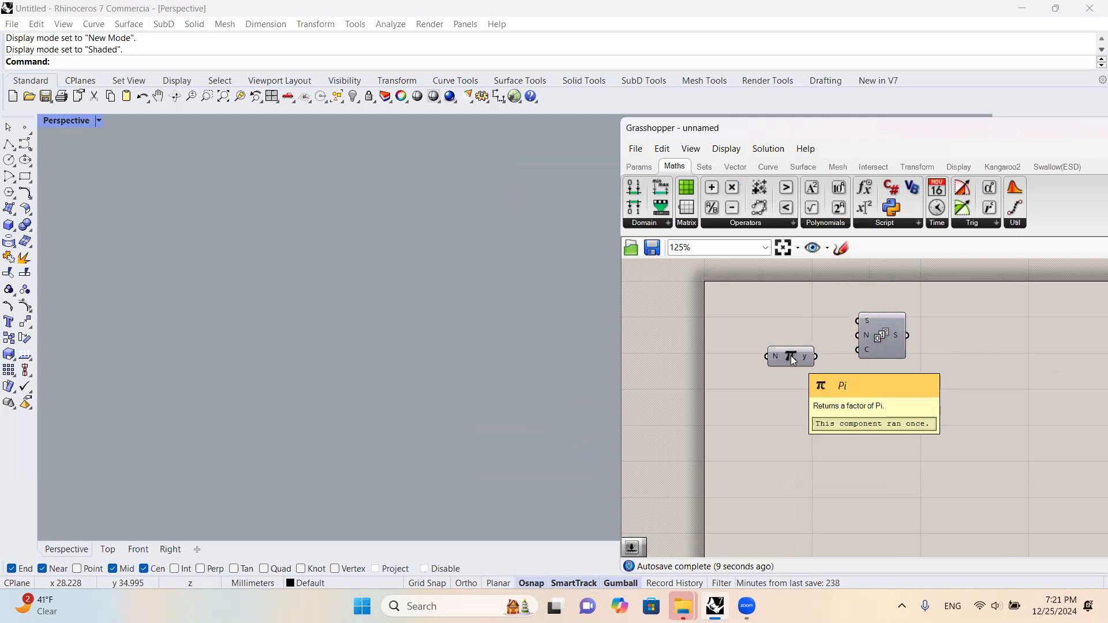
drag(793, 364, 833, 400)
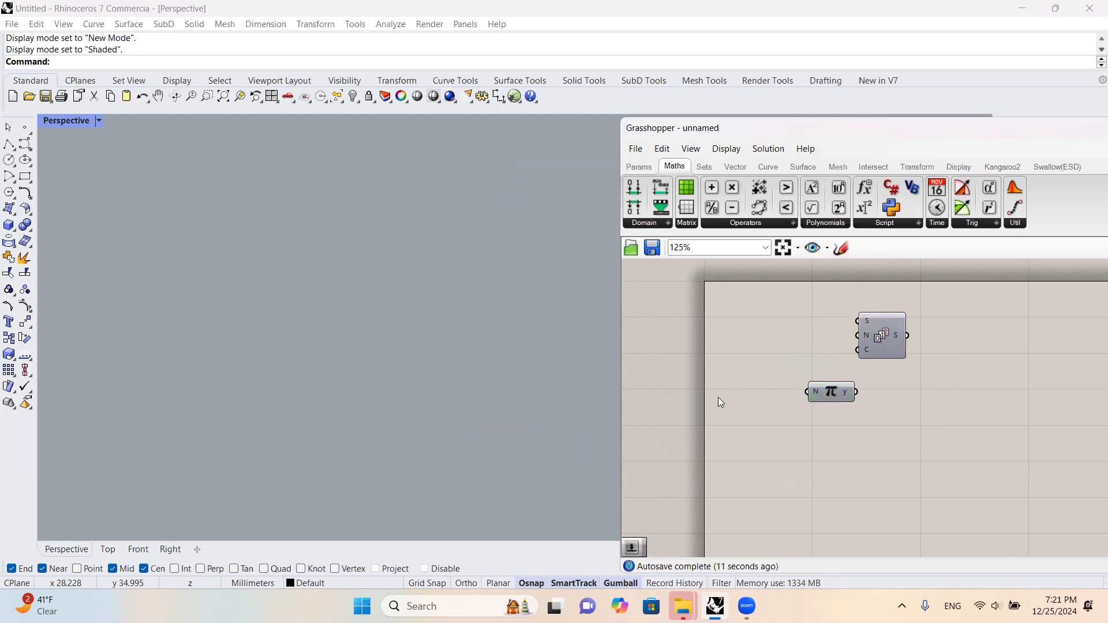
double_click(719, 397)
text(8)
key(Return)
drag(779, 396, 808, 392)
- Make room beside the Series component and add a Division component with the Pi output as its A input
drag(881, 335, 951, 370)
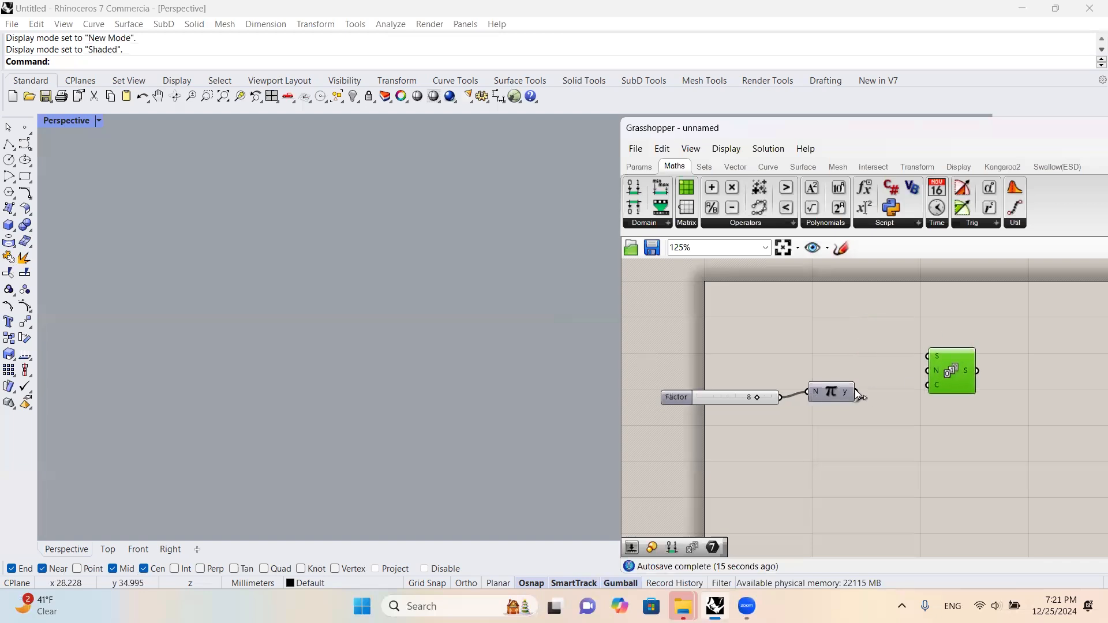
double_click(881, 428)
text(div)
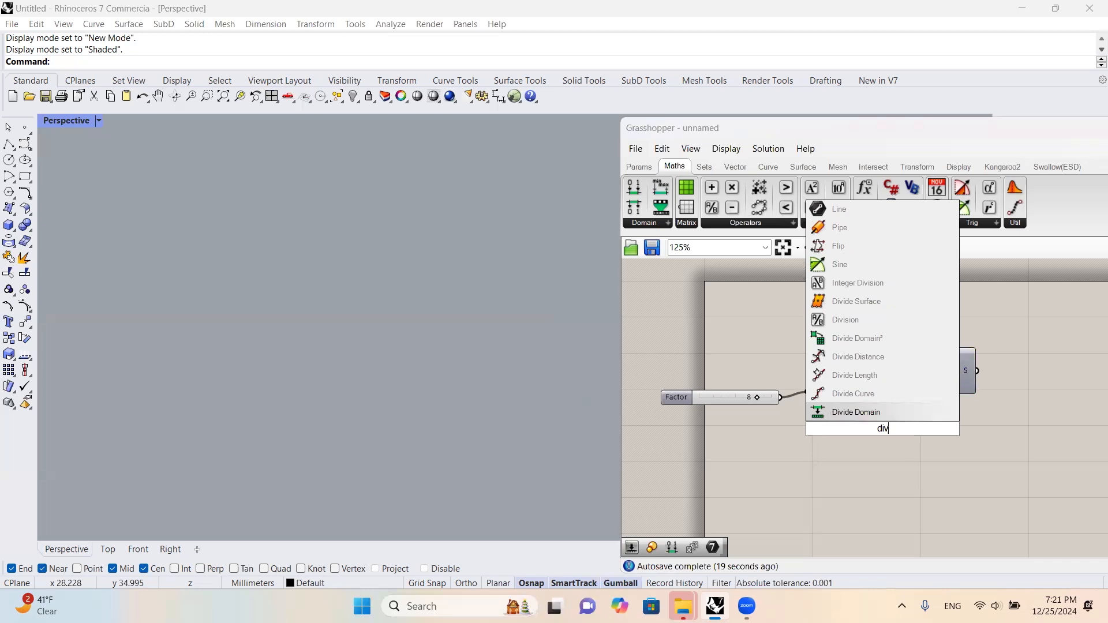
text(ision)
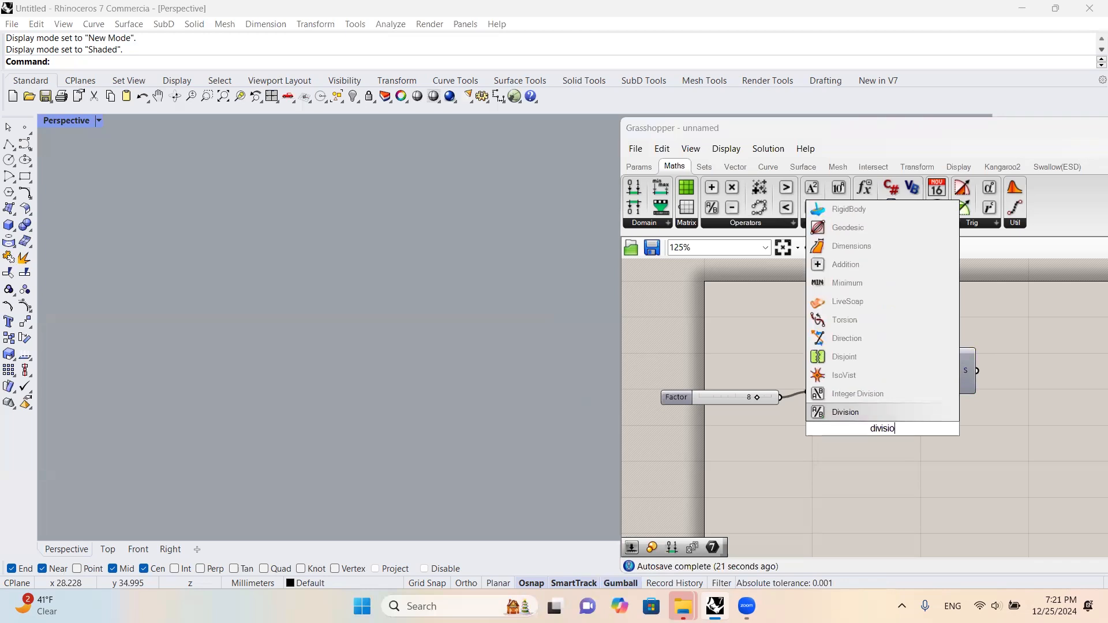
key(Return)
drag(861, 406, 896, 432)
- Add a number slider set to 100 and connect it to the Division component's B input
double_click(743, 454)
text(10)
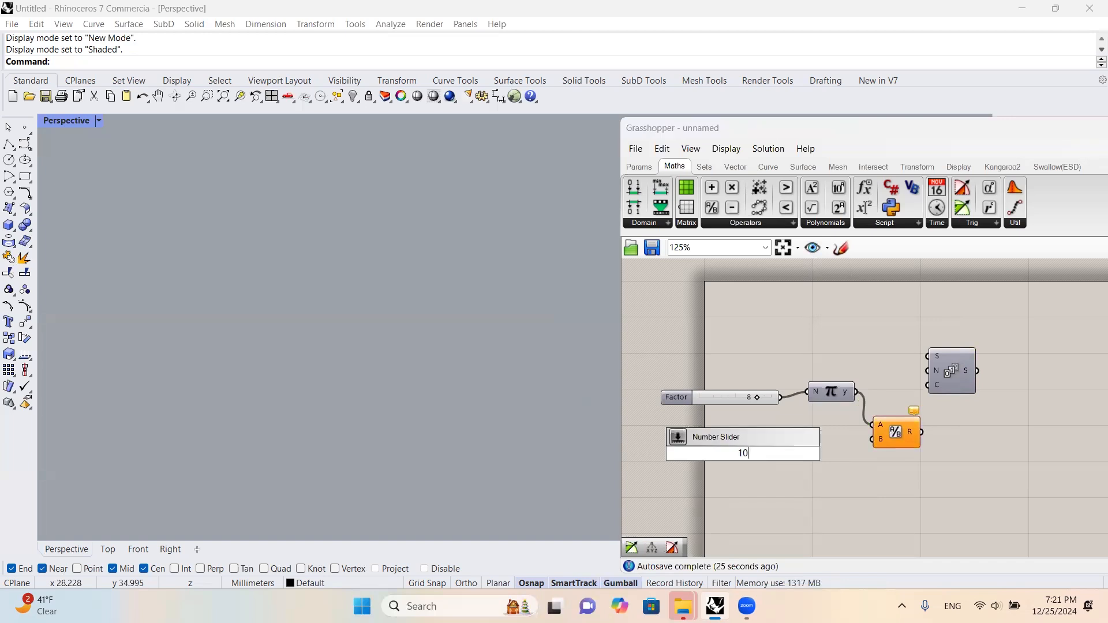
text(0)
key(Return)
drag(821, 450, 870, 440)
- Connect the Division result to the Series step input N and the 100 slider to its count input C
drag(947, 378, 1007, 408)
drag(925, 433, 986, 401)
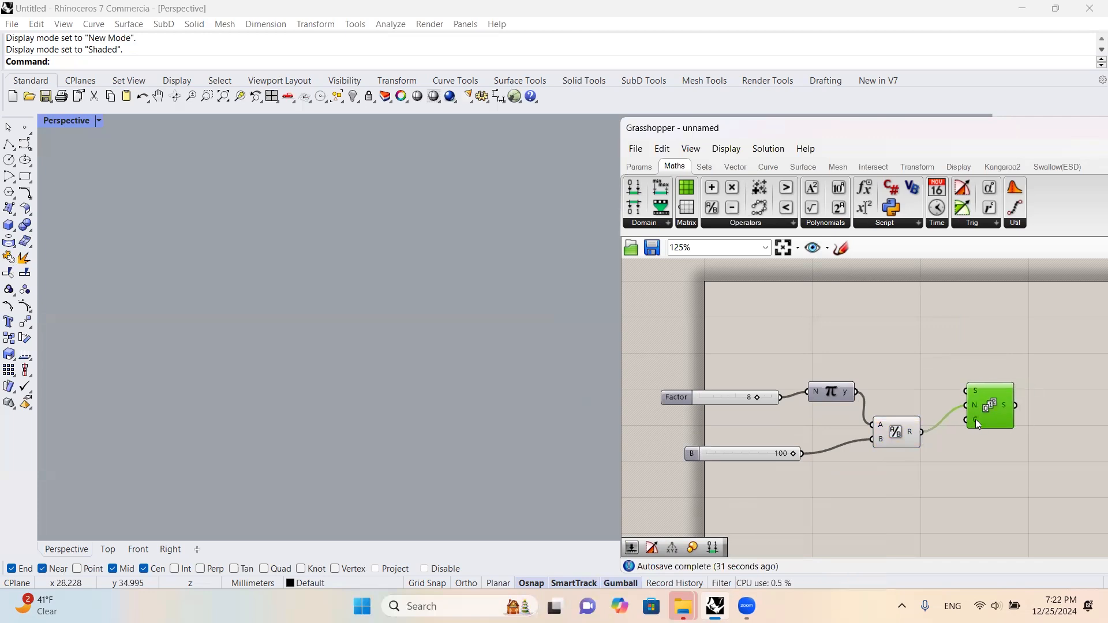
right_drag(820, 456, 766, 442)
drag(752, 440, 911, 406)
- Add a Sine component beyond the Series component and a Cosine component beneath it
double_click(1023, 392)
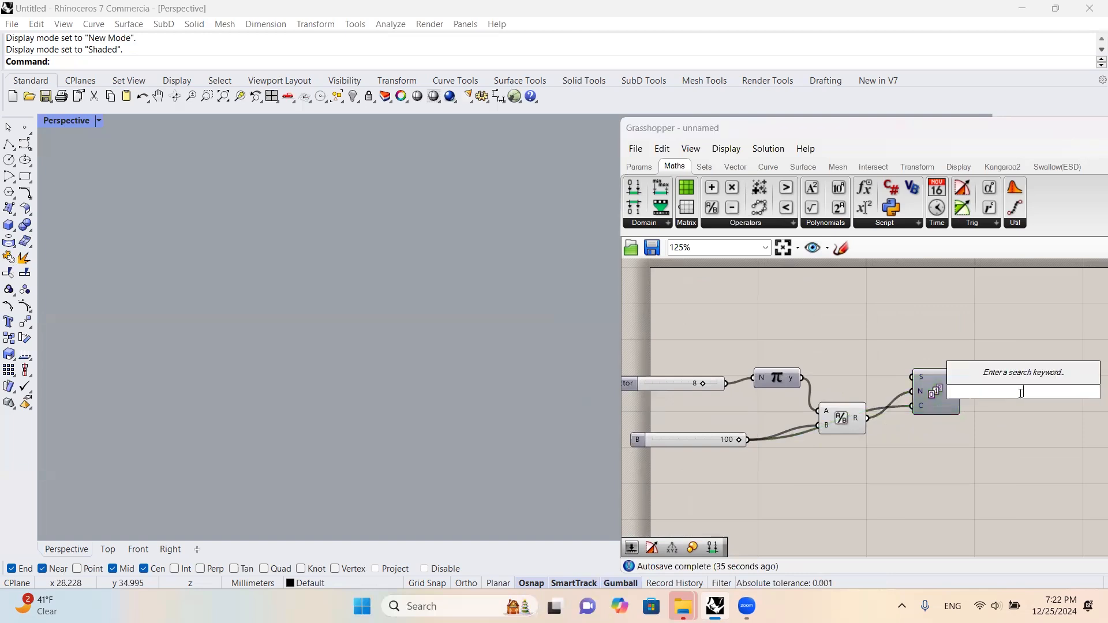
text(sine)
key(Return)
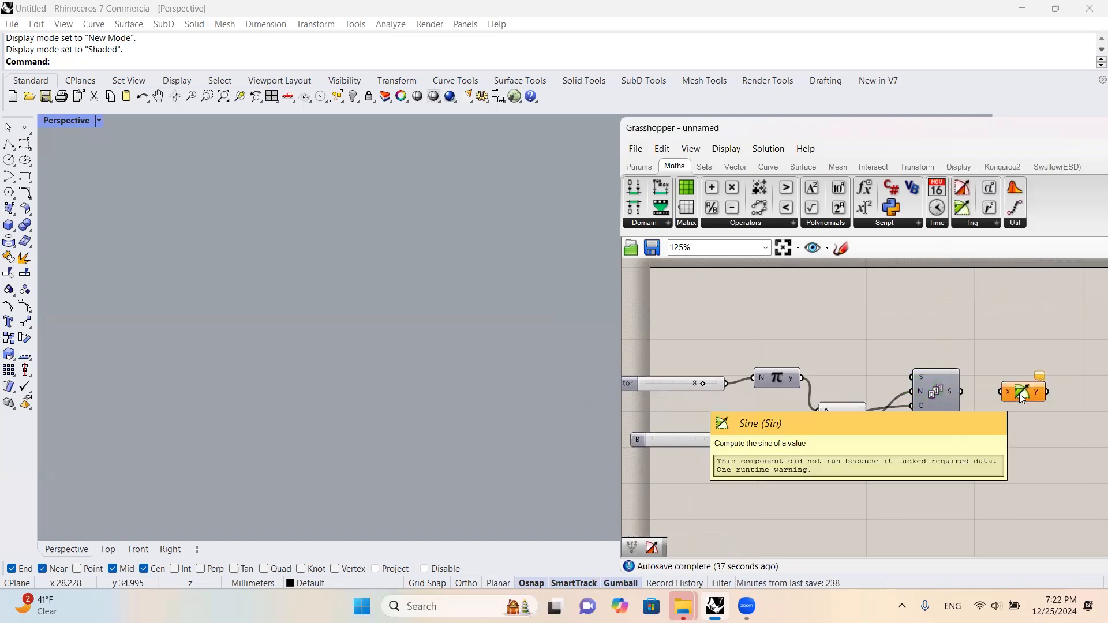
click(1018, 393)
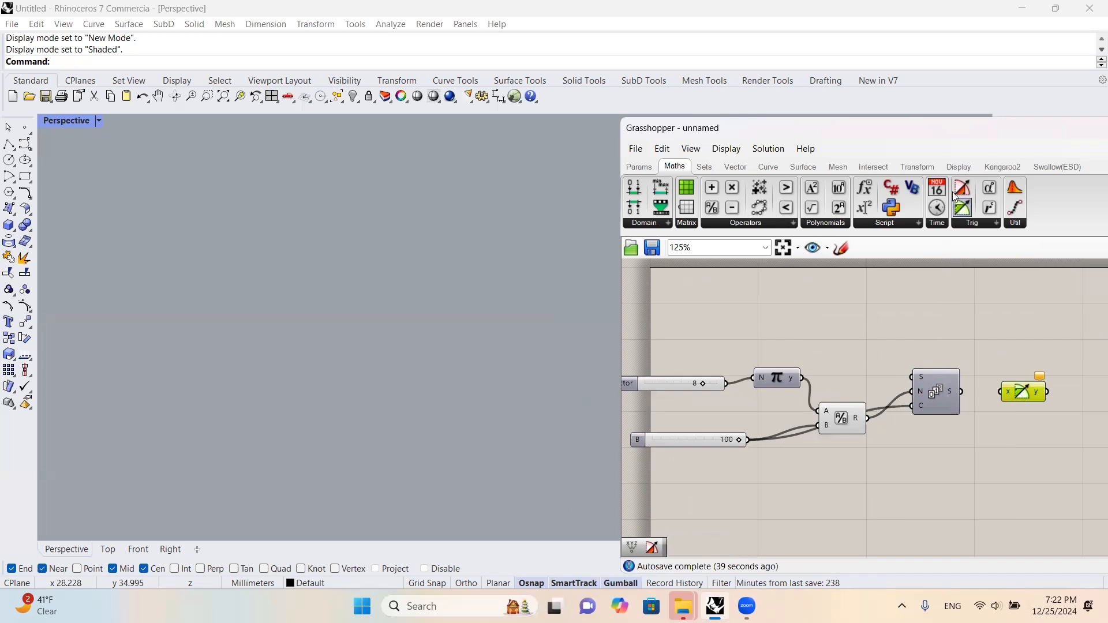
drag(1026, 441, 1024, 439)
- Align the Sine and Cosine components and connect the Series output to both of their inputs
right_drag(1056, 416, 898, 397)
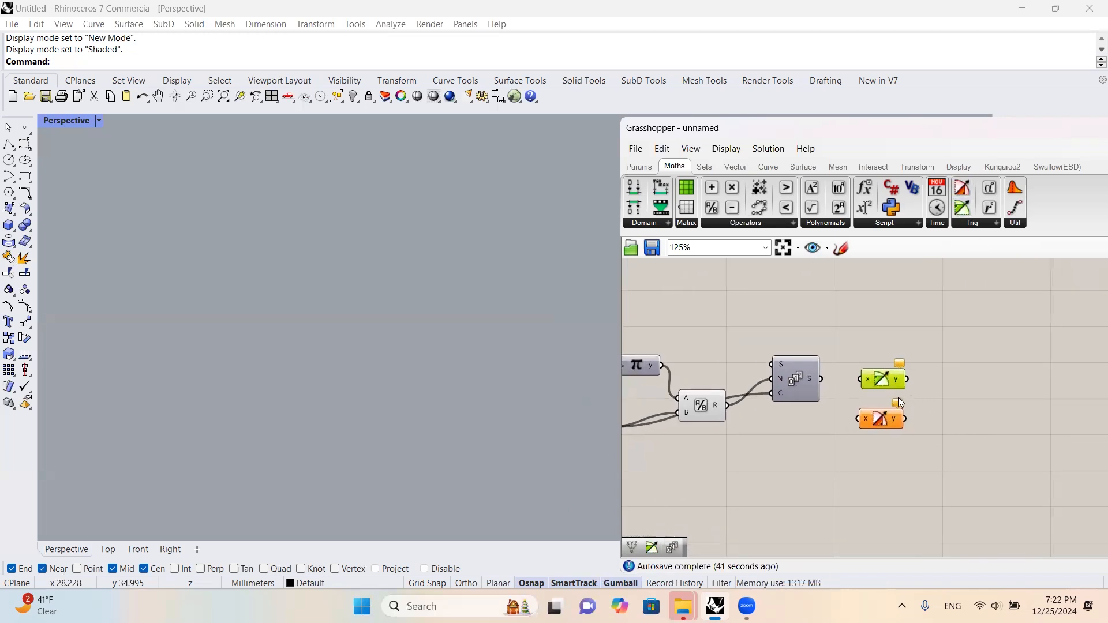
drag(883, 418, 885, 413)
drag(889, 376, 889, 368)
drag(803, 374, 860, 372)
click(837, 363)
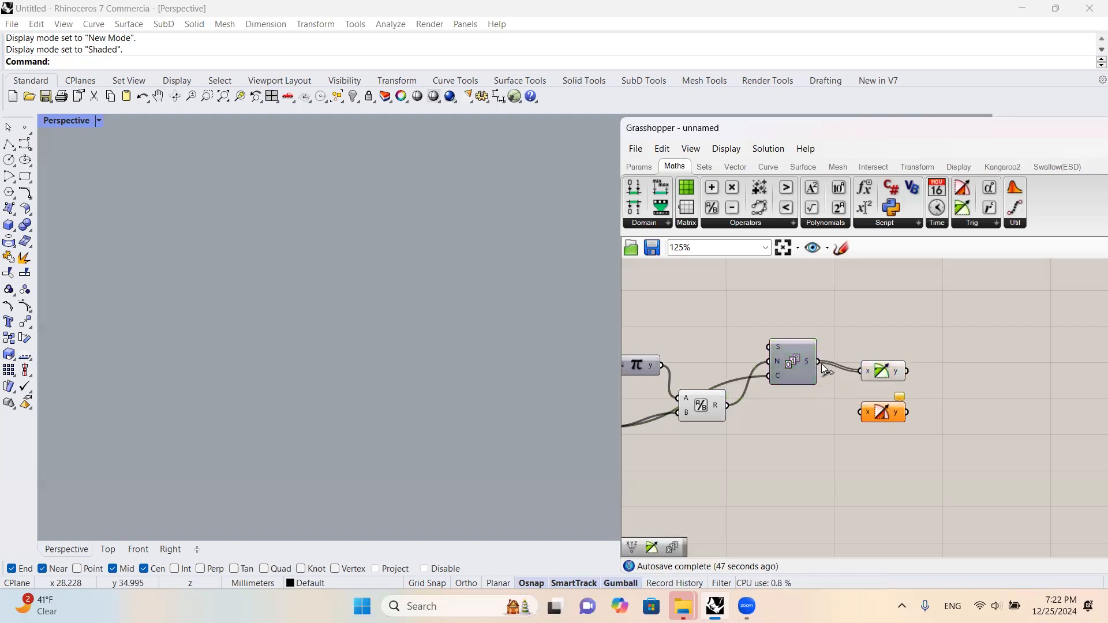
drag(865, 412, 862, 412)
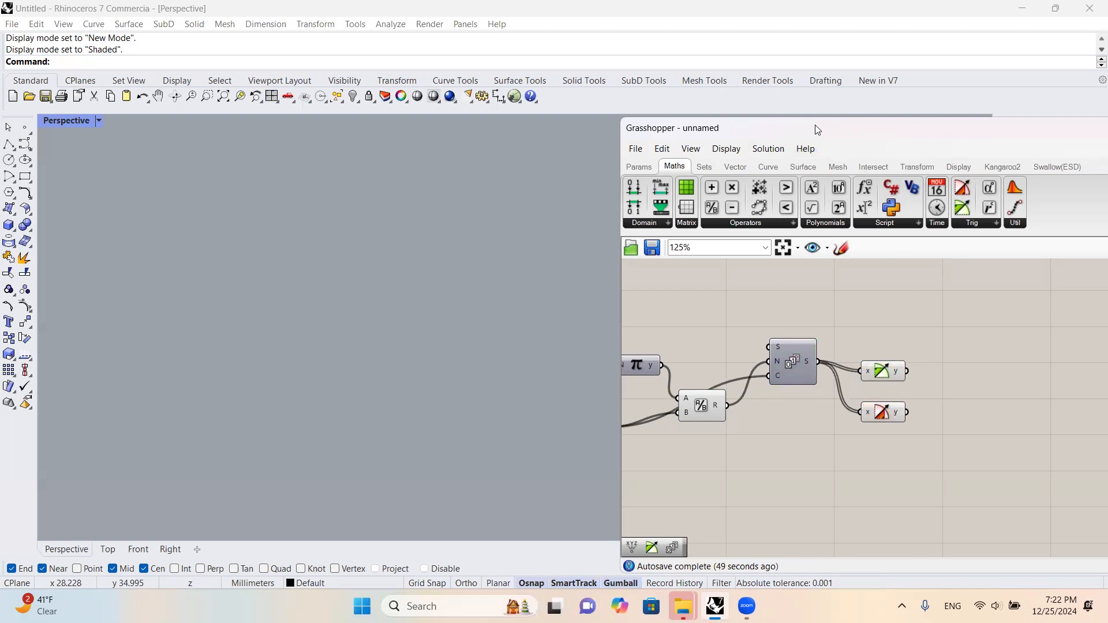
- Add a Construct Point component with the Sine output as X and the Cosine output as Y
drag(815, 125, 862, 112)
mouse_move(959, 350)
right_down()
mouse_move(996, 353)
mouse_move(949, 358)
right_up()
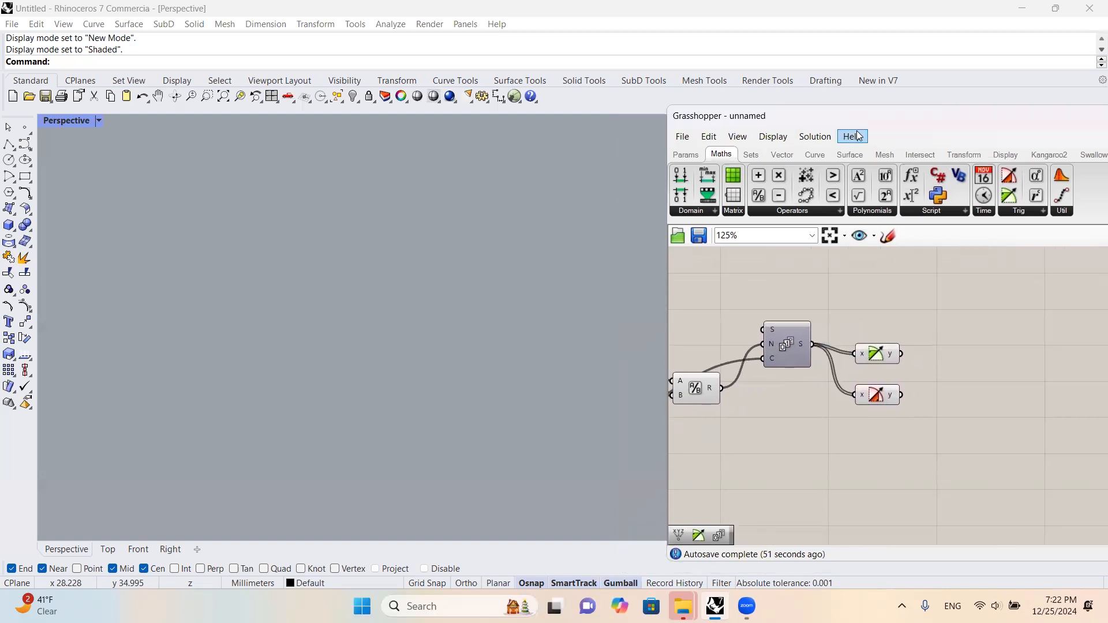
click(781, 155)
drag(865, 174, 988, 374)
drag(900, 353, 959, 451)
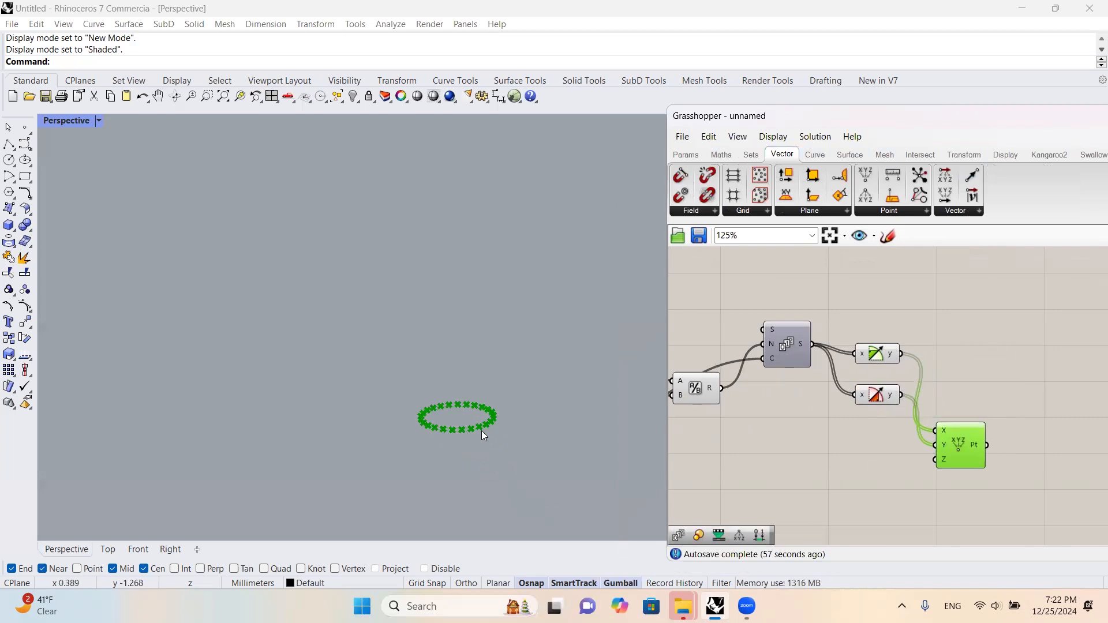
- Connect the Series output directly to the Construct Point component's Z input
scroll(484, 410, down, 3)
right_drag(486, 410, 524, 413)
scroll(771, 383, down, 3)
right_drag(771, 384, 856, 359)
scroll(895, 378, up, 2)
drag(784, 394, 784, 382)
drag(857, 357, 973, 450)
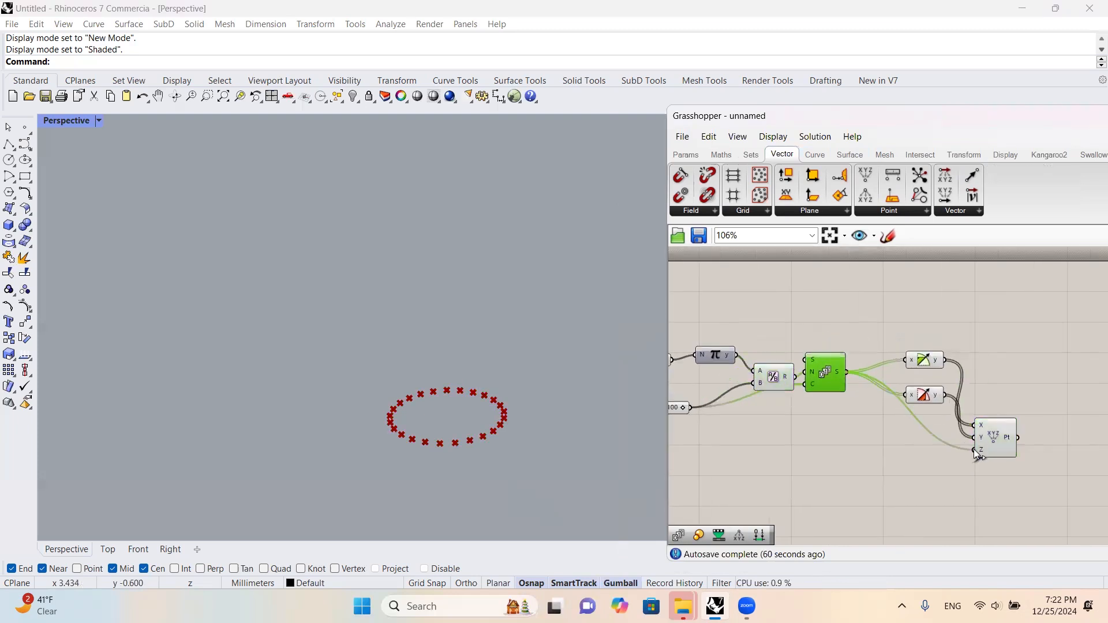
- Move the Sine, Cosine and Construct Point components away from the Series component to free space between them
scroll(517, 422, down, 10)
right_drag(521, 412, 532, 313)
scroll(516, 279, up, 4)
drag(1038, 501, 924, 332)
drag(924, 395, 977, 366)
click(859, 349)
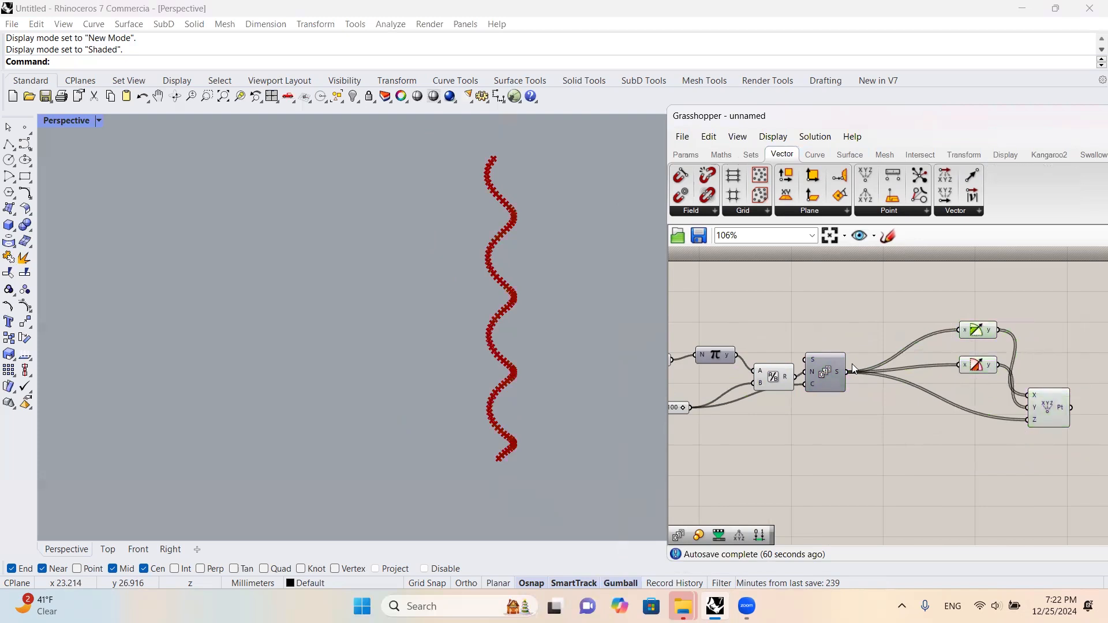
- Add a Remap Numbers component and connect the Series output to its value input
double_click(882, 400)
text(rej)
key(BackSpace)
text(map)
key(Return)
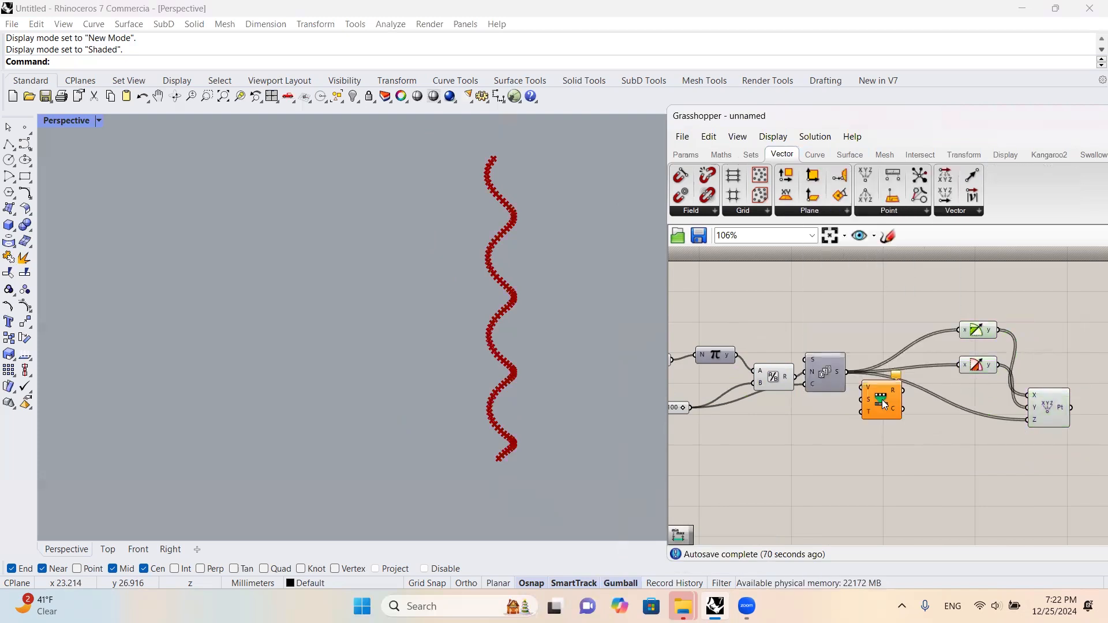
drag(884, 404, 915, 425)
drag(842, 371, 892, 409)
- Add a Bounds component that takes the Series output and supplies the Remap Numbers source domain
click(721, 154)
drag(705, 183, 829, 442)
drag(846, 372, 845, 427)
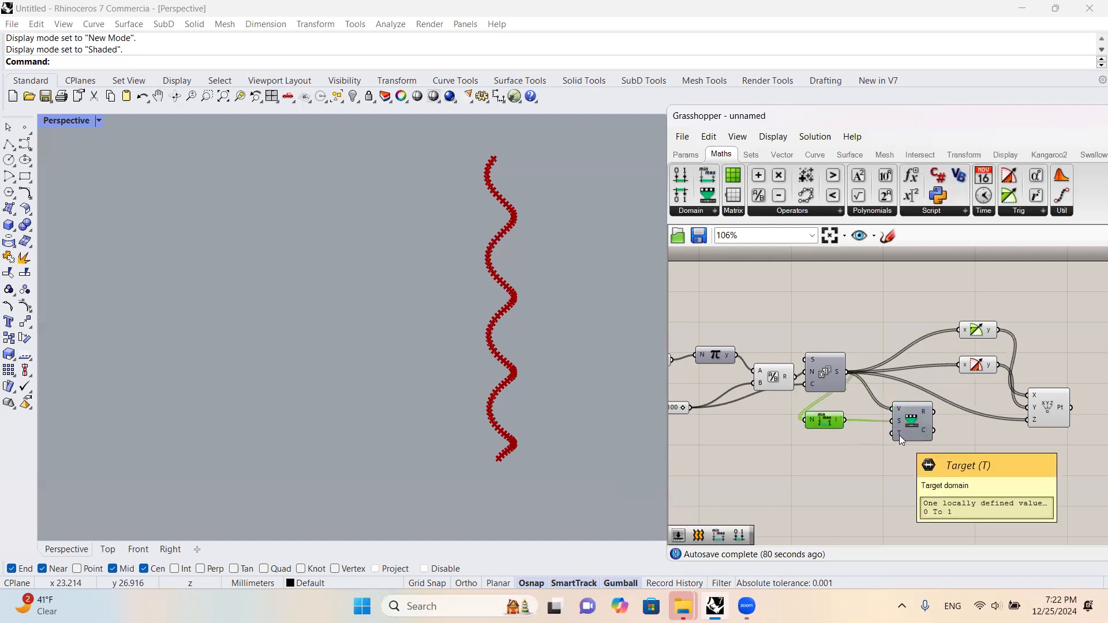
- Feed the Remap Numbers target domain with a slider set to 12 and connect the remapped values to Construct Point's Z input
double_click(800, 446)
text(12)
key(Return)
drag(851, 448, 896, 434)
drag(1027, 420, 927, 419)
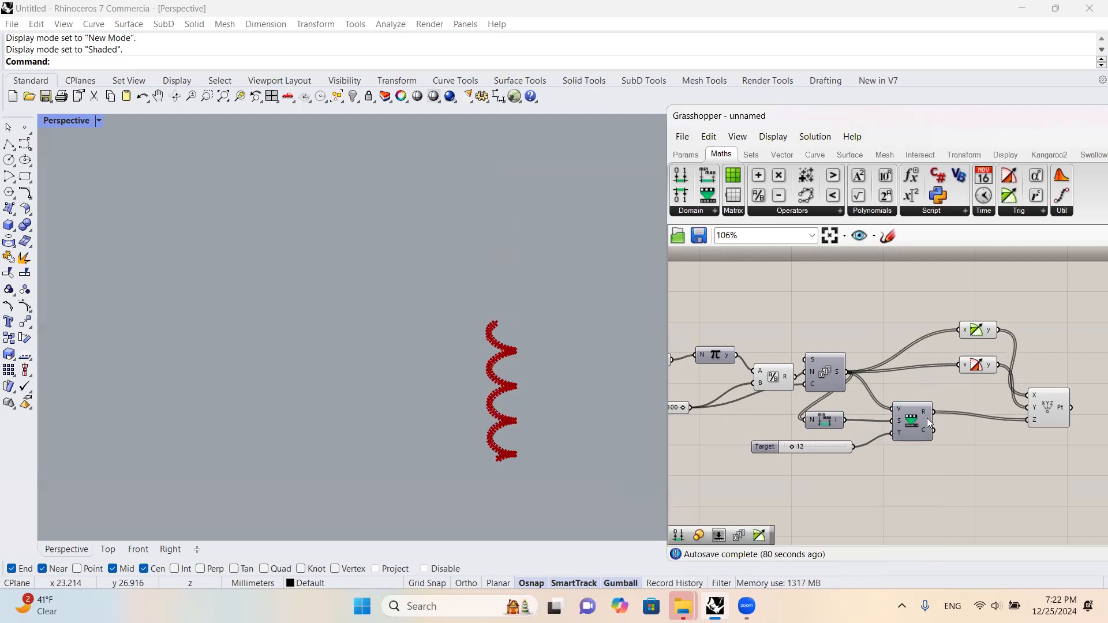
- Line up the Factor and Target sliders in one column with the 100 slider
right_drag(829, 438, 897, 443)
drag(897, 443, 752, 433)
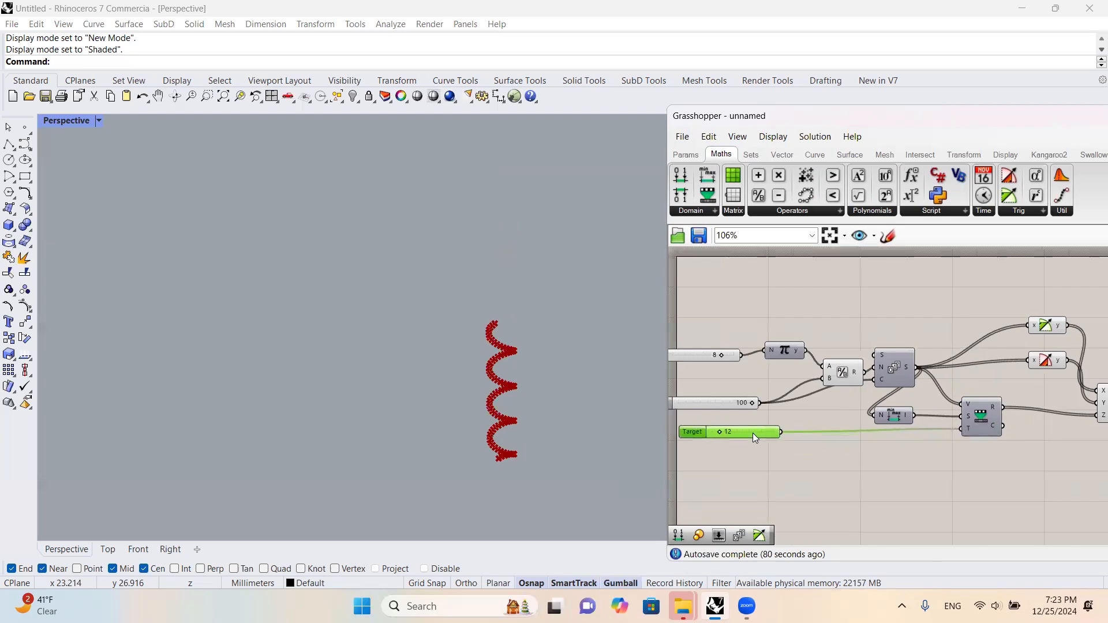
right_drag(752, 432, 828, 406)
scroll(827, 406, up, 2)
drag(757, 337, 782, 367)
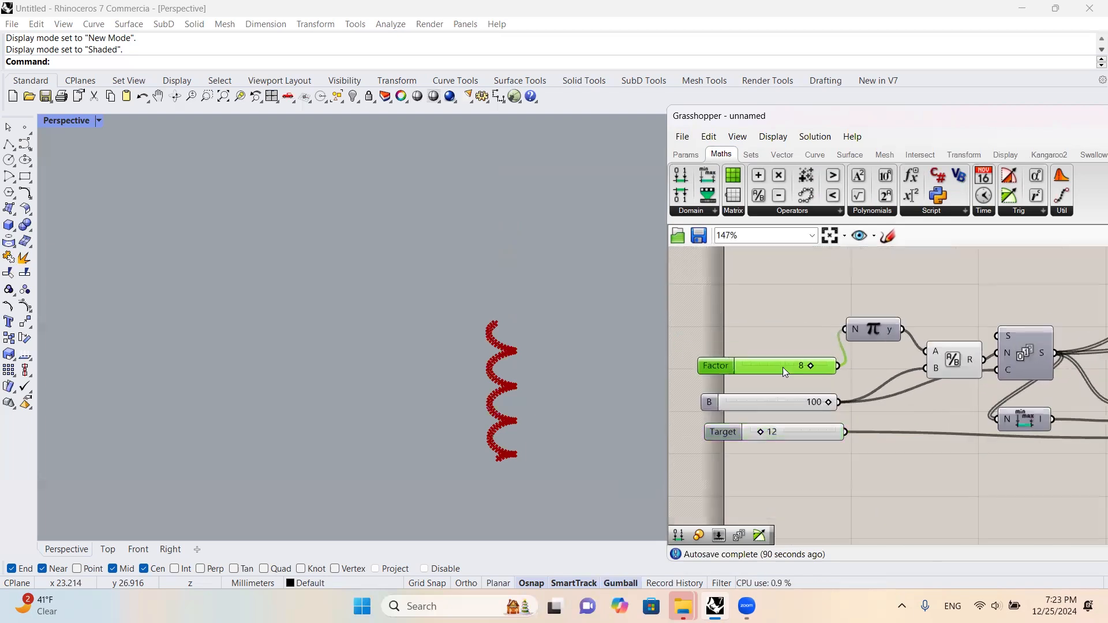
- Move the Construct Point component farther from Sine and Cosine, level with the Remap Numbers output, and inspect the helix points
right_drag(794, 385, 722, 373)
scroll(722, 372, down, 3)
right_drag(1085, 371, 930, 373)
scroll(930, 373, up, 3)
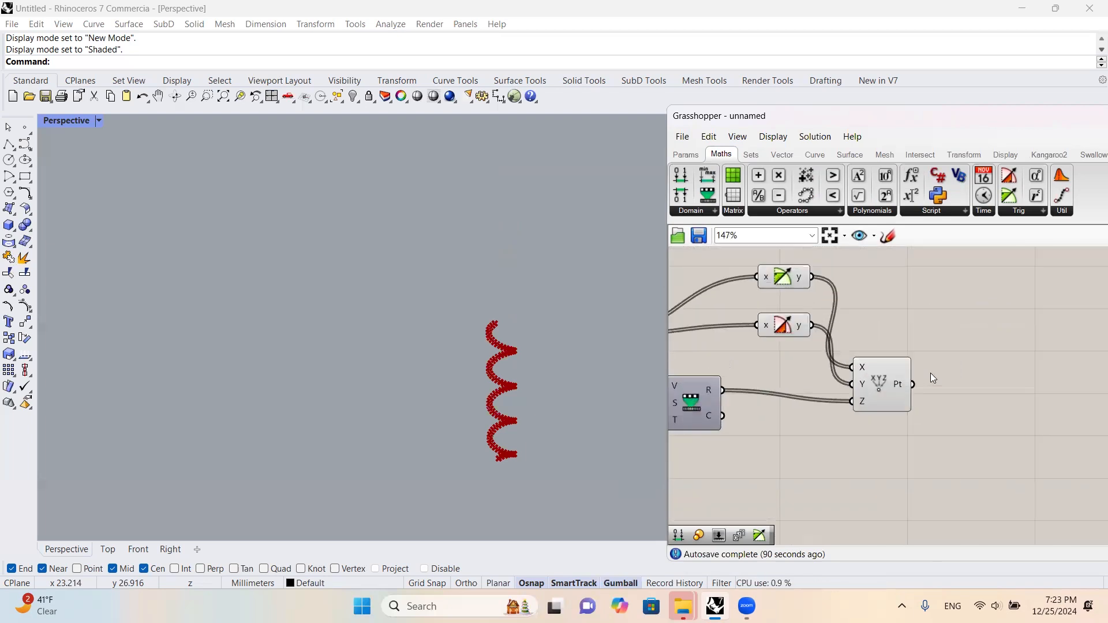
scroll(930, 373, up, 1)
drag(873, 382, 926, 368)
right_drag(534, 397, 530, 344)
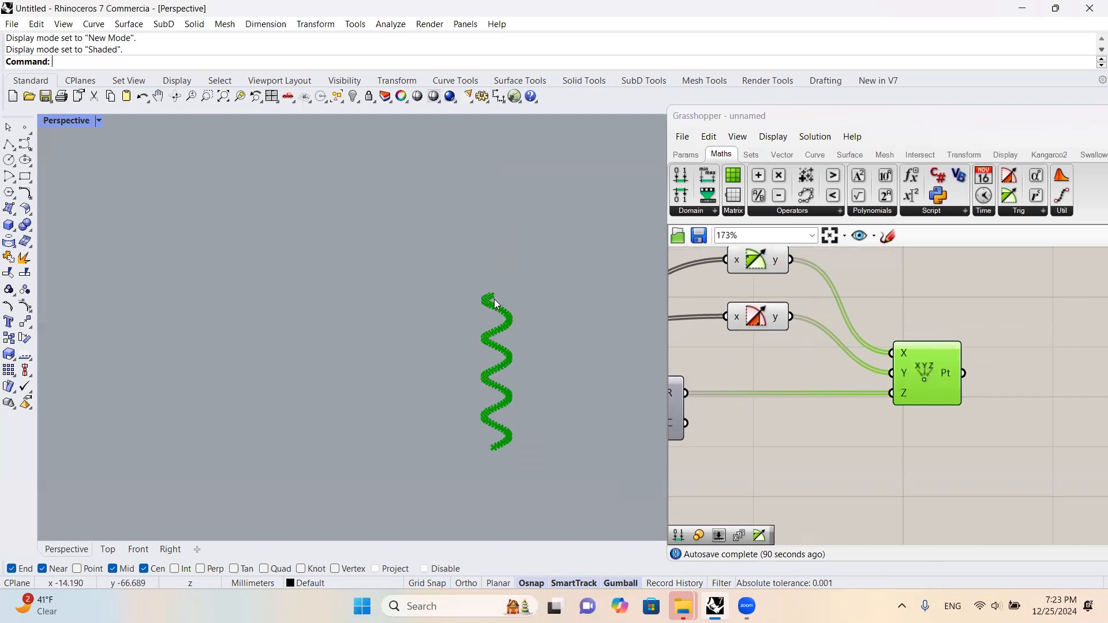
right_drag(499, 438, 594, 447)
- Add a Scale component beyond the Construct Point component, leaving space between them
right_drag(937, 386, 832, 399)
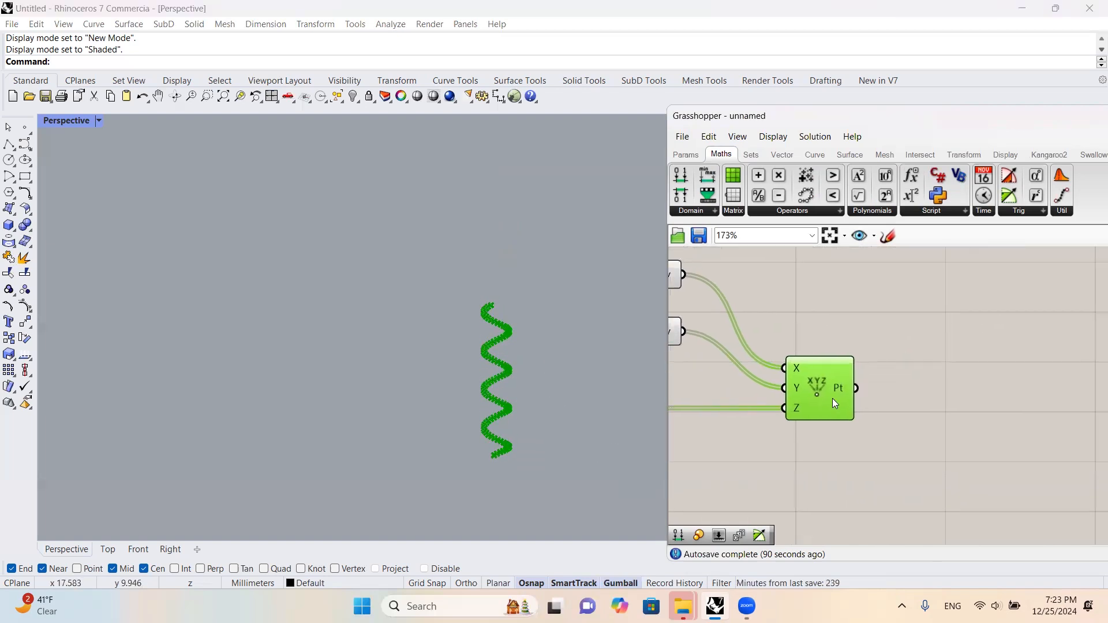
double_click(930, 388)
text(sca)
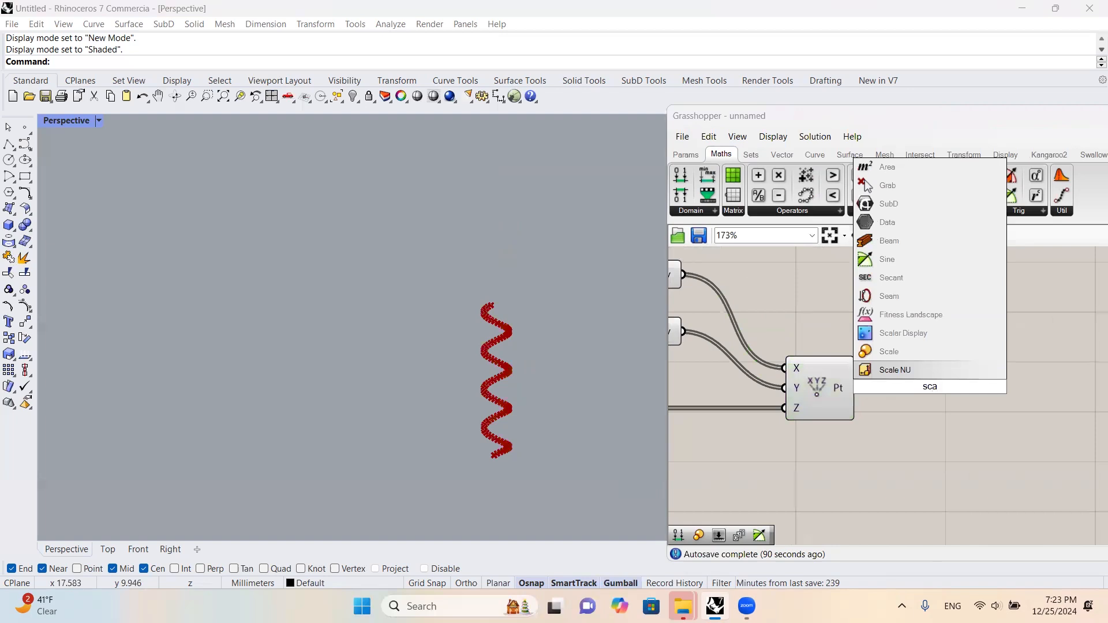
click(906, 351)
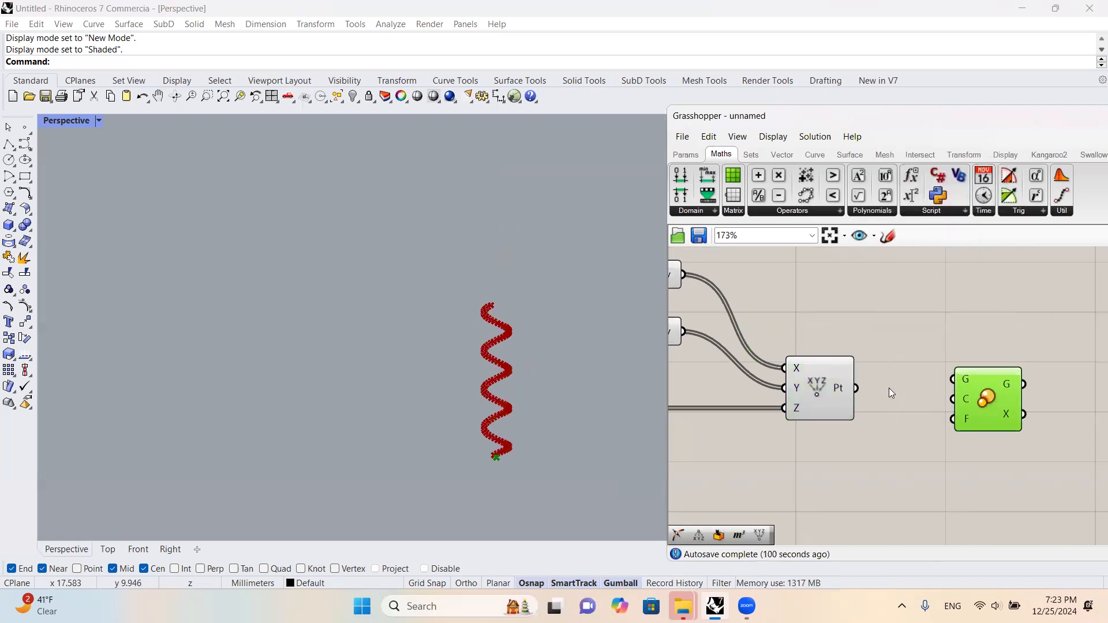
drag(987, 404, 1028, 401)
- Add a Deconstruct point component and connect the Construct Point output to its P input
click(830, 383)
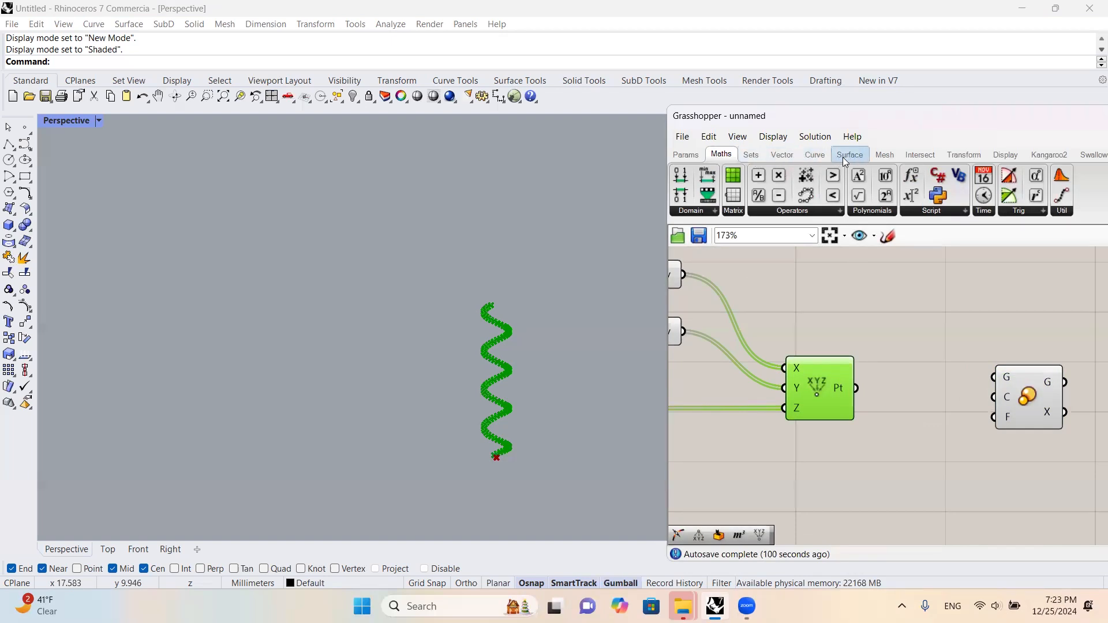
click(782, 156)
drag(867, 196, 914, 336)
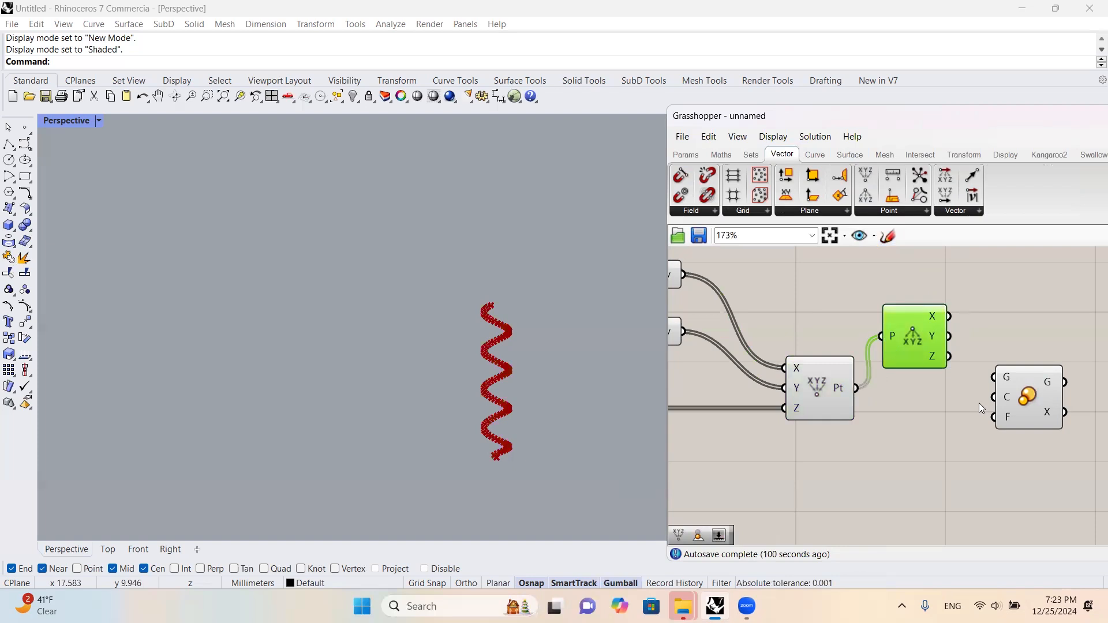
- Add a Construct Point component after Deconstruct, connect the Z output to its Z input, and shift Scale farther along
drag(1018, 398, 1076, 384)
drag(871, 180, 988, 331)
drag(930, 356, 964, 353)
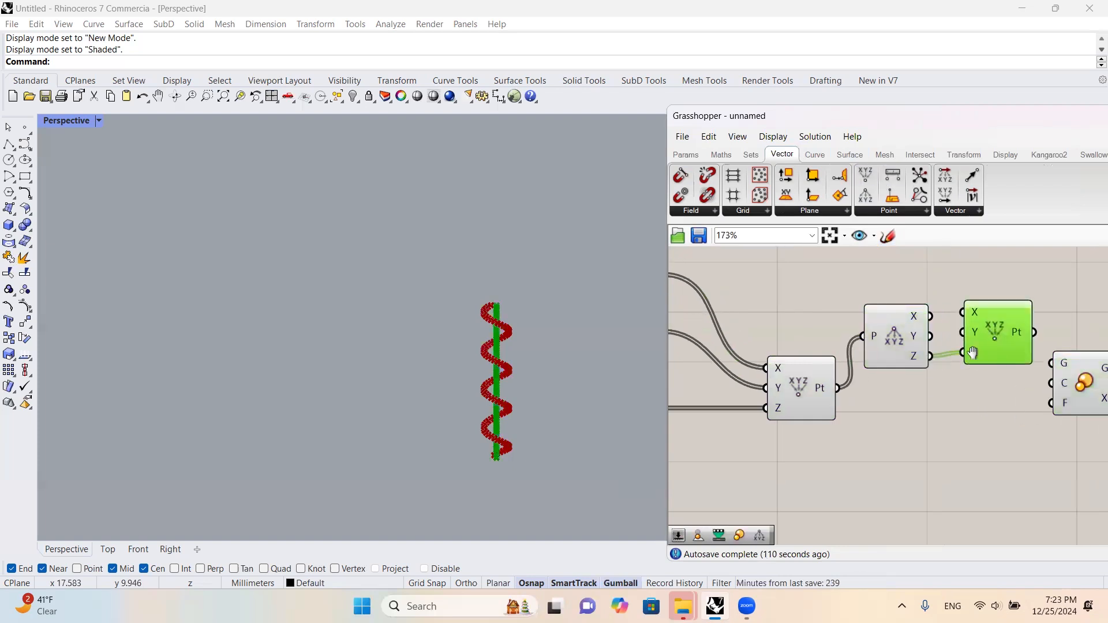
right_drag(973, 353, 790, 343)
drag(907, 370, 966, 374)
scroll(519, 320, up, 12)
scroll(450, 260, down, 6)
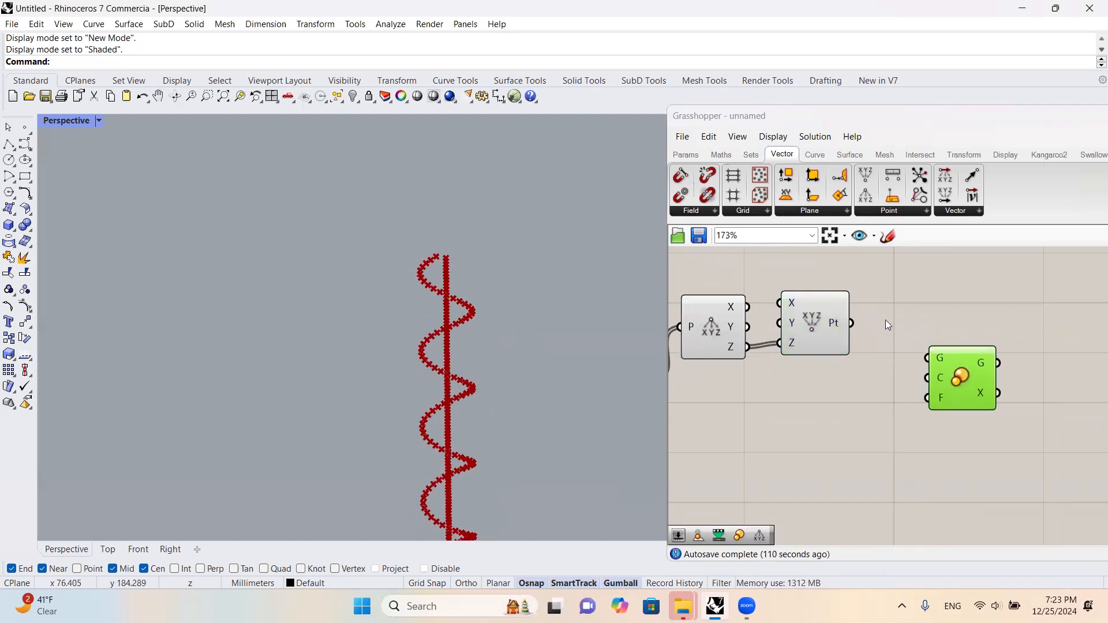
scroll(512, 239, down, 2)
scroll(502, 275, up, 2)
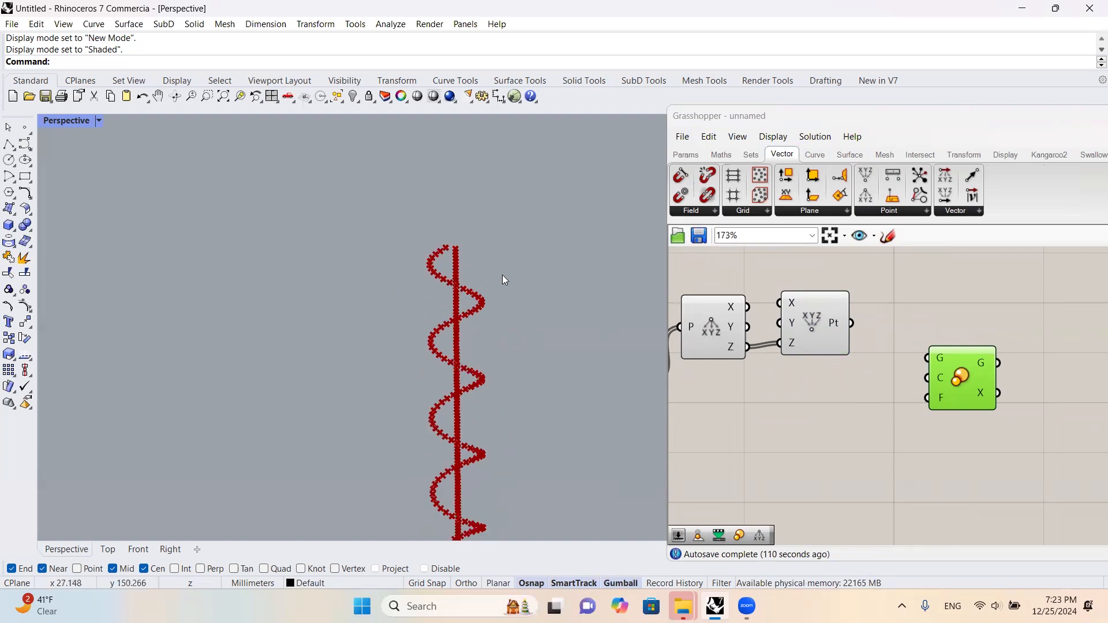
- Connect the new axis points to Scale's C input and the helix points to its G input
drag(832, 324, 840, 360)
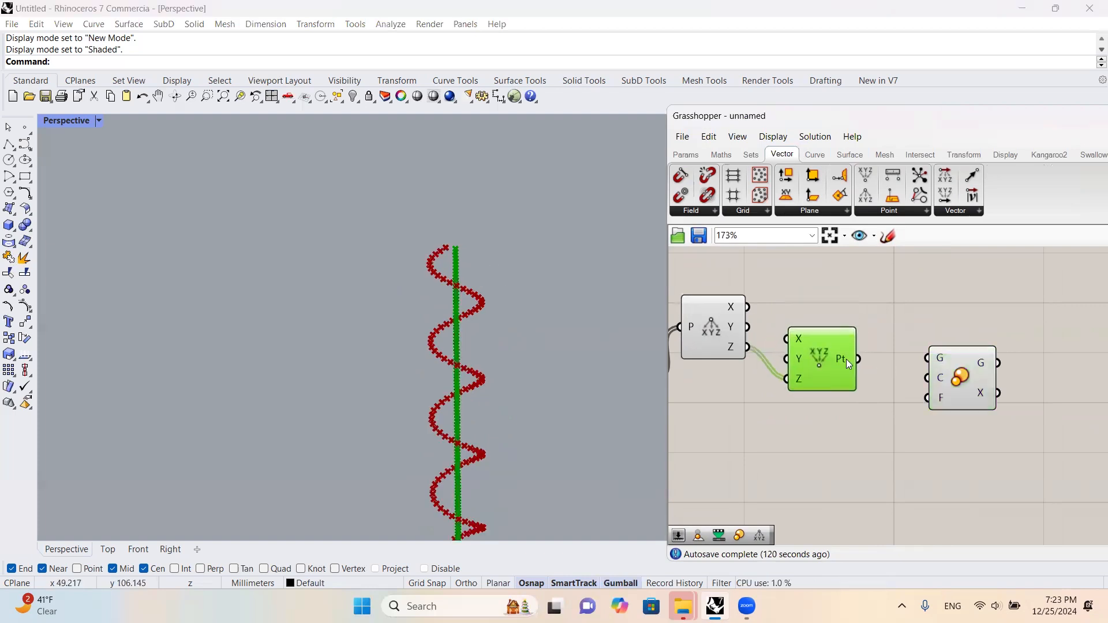
scroll(1026, 354, down, 3)
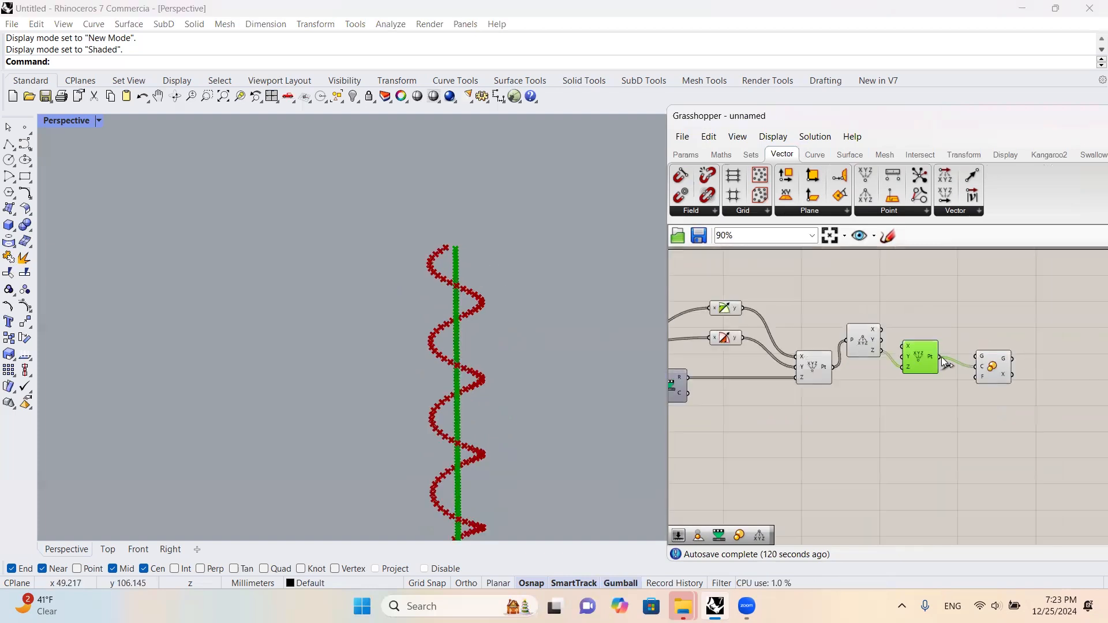
right_drag(836, 356, 800, 360)
click(853, 368)
drag(802, 359, 988, 329)
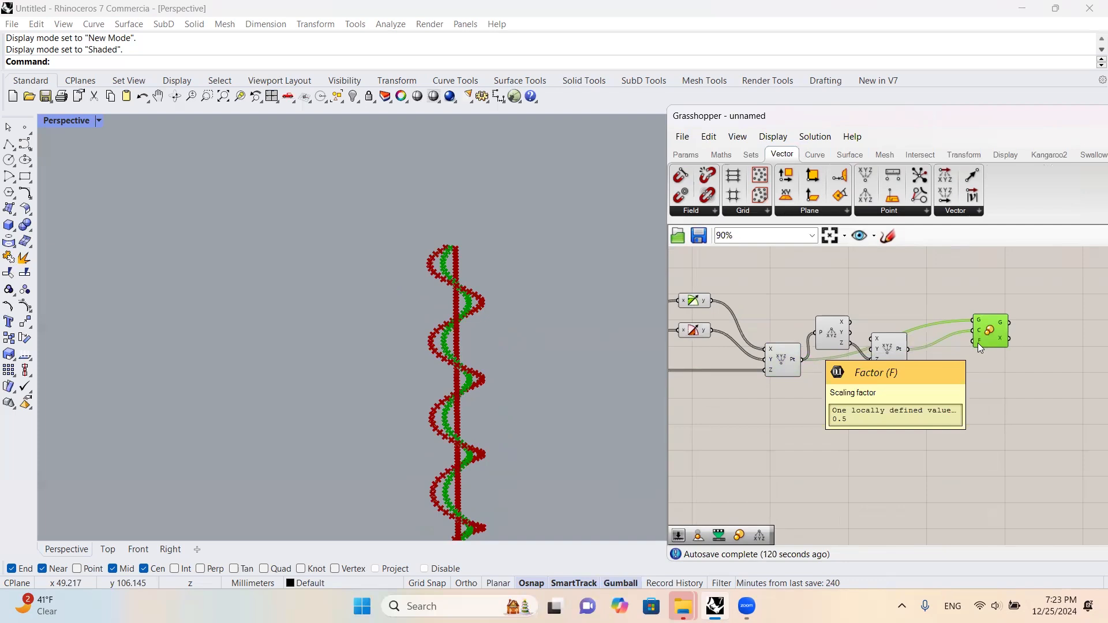
scroll(978, 343, down, 3)
scroll(820, 383, up, 3)
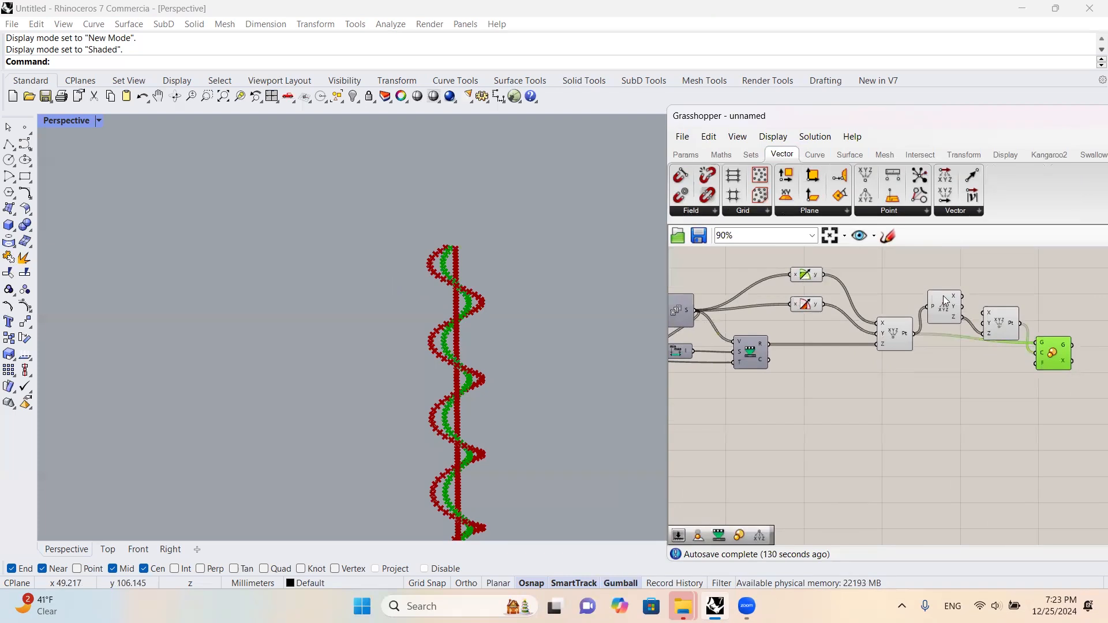
- Duplicate the Bounds and Remap Numbers components below the originals and space the copied Bounds apart
scroll(791, 335, down, 3)
scroll(793, 334, up, 4)
click(872, 370)
drag(896, 404, 798, 355)
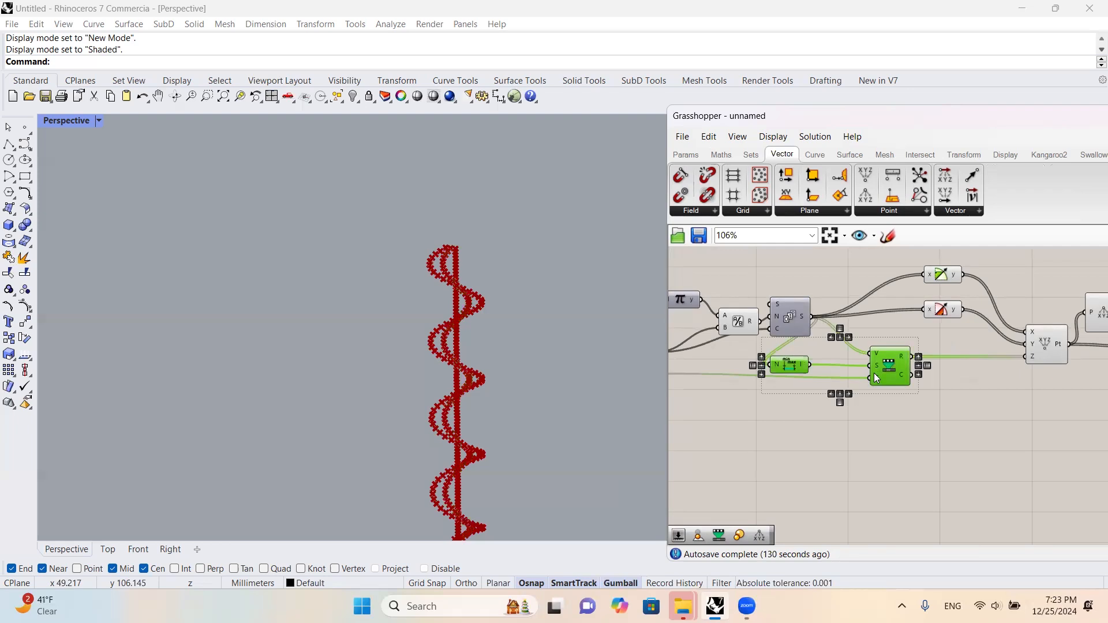
drag(889, 371, 887, 450)
click(820, 455)
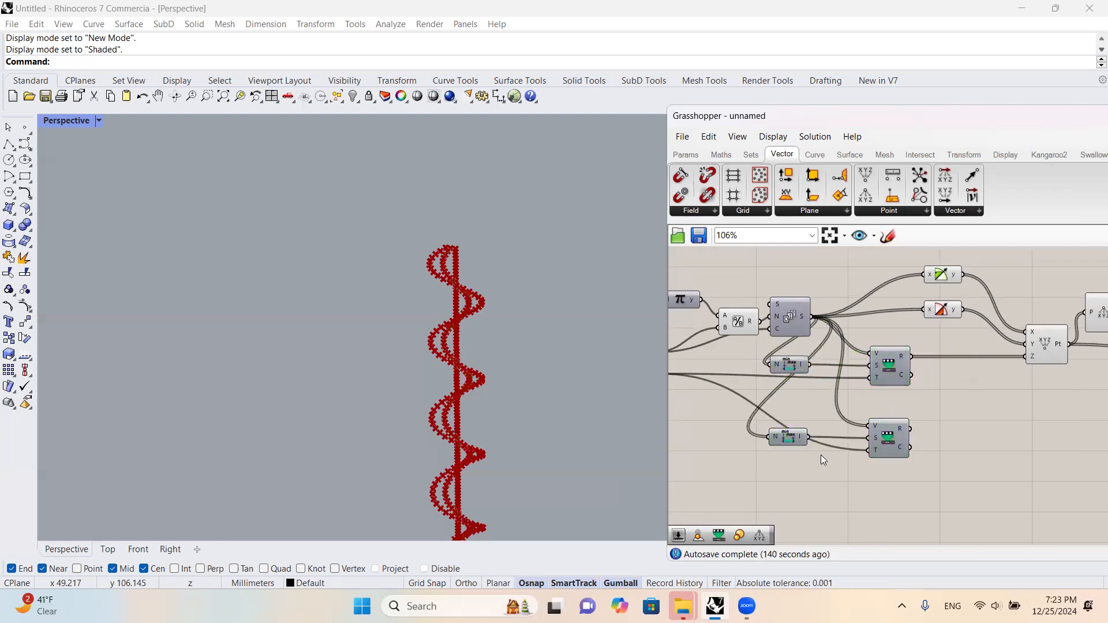
scroll(821, 454, up, 3)
drag(782, 433, 796, 398)
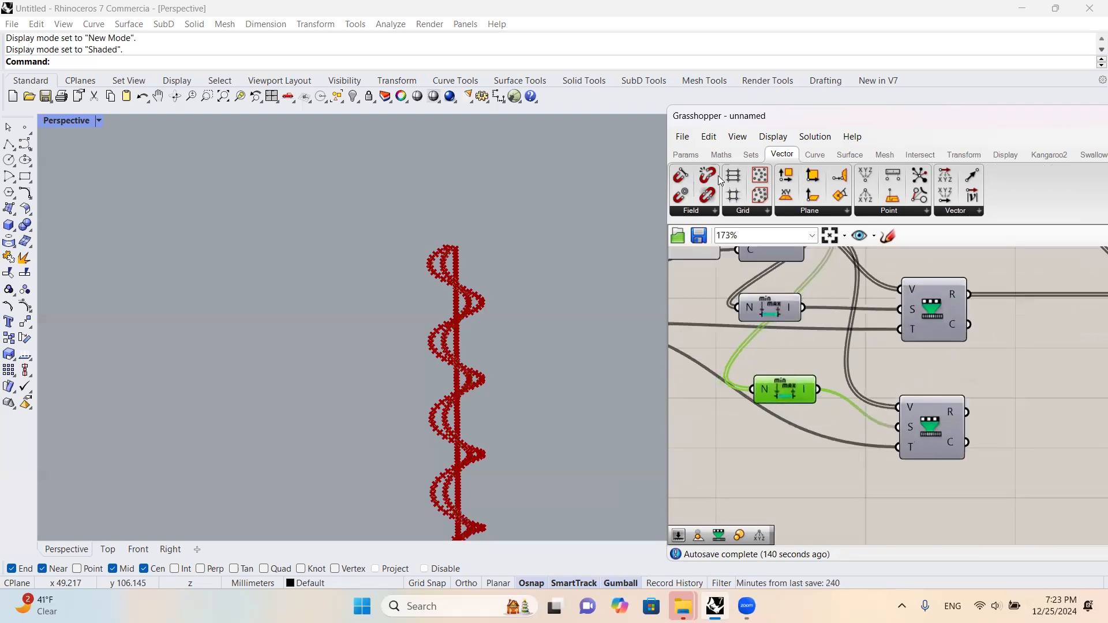
- Add a Construct Domain component and connect it to the copied Remap Numbers' T input in place of the Target slider
click(686, 154)
click(720, 155)
drag(681, 174, 898, 448)
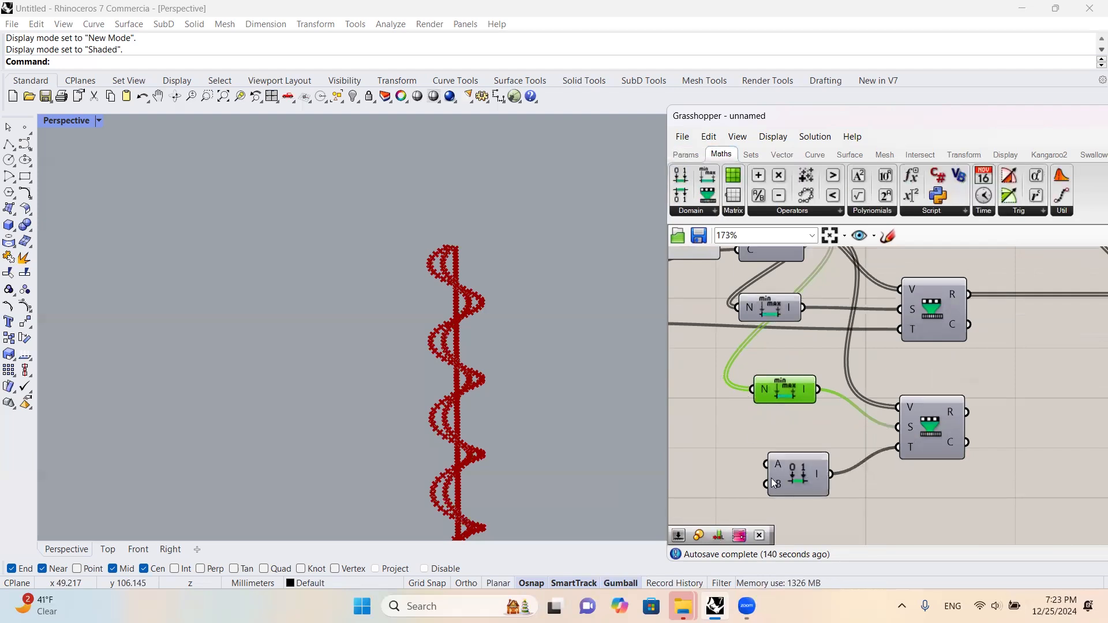
- Create a 0.8888 number slider and connect it to the Construct Domain's B input
right_drag(771, 478, 804, 455)
double_click(804, 456)
text(0)
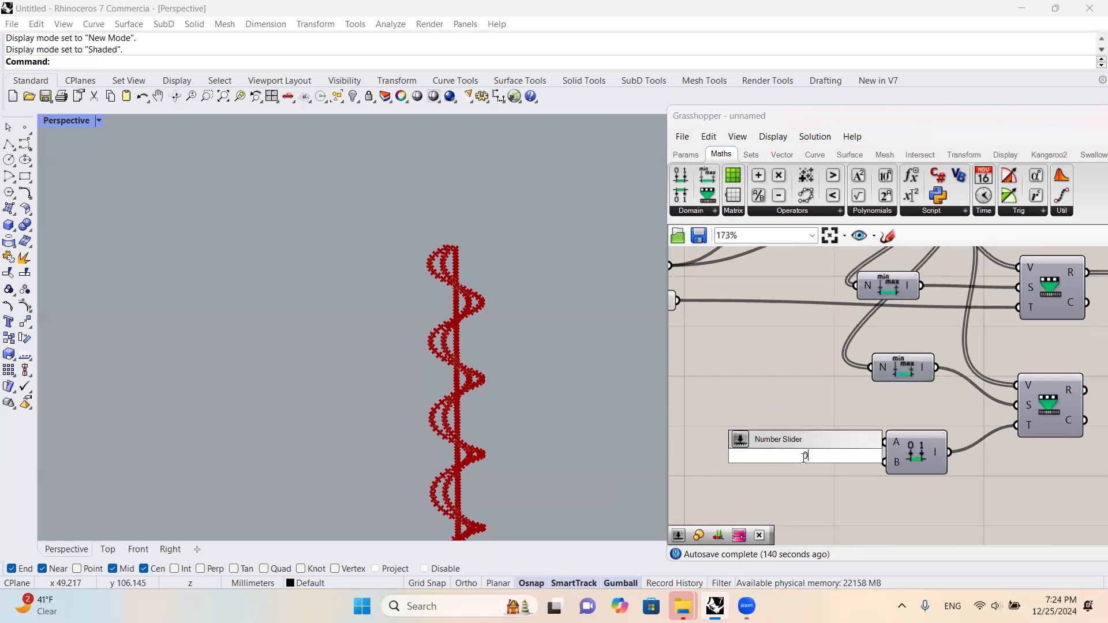
text(.8888)
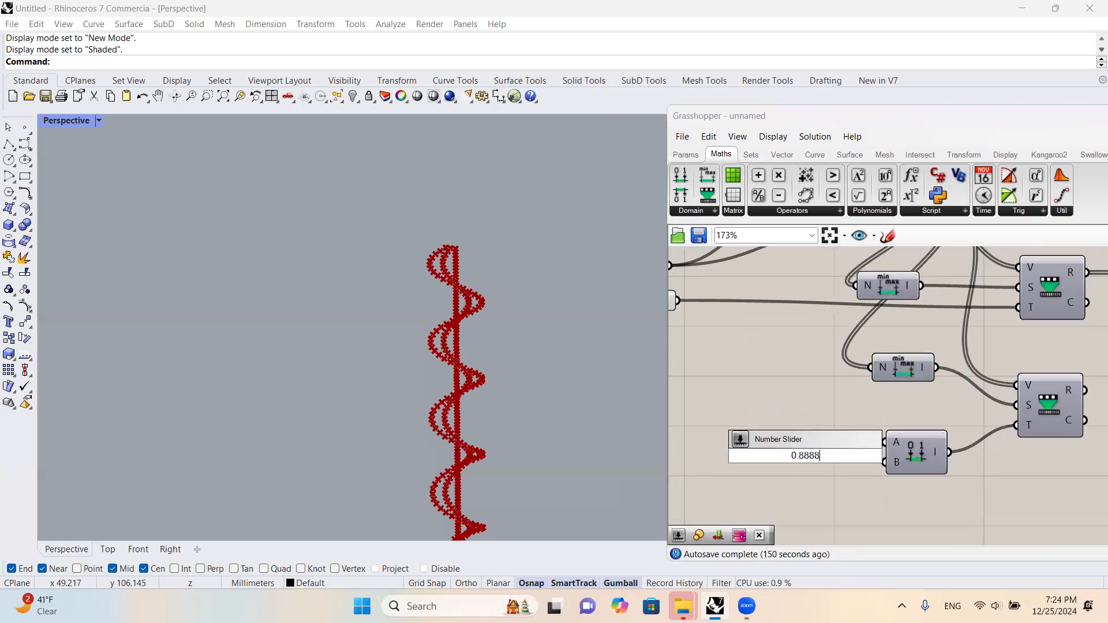
key(Return)
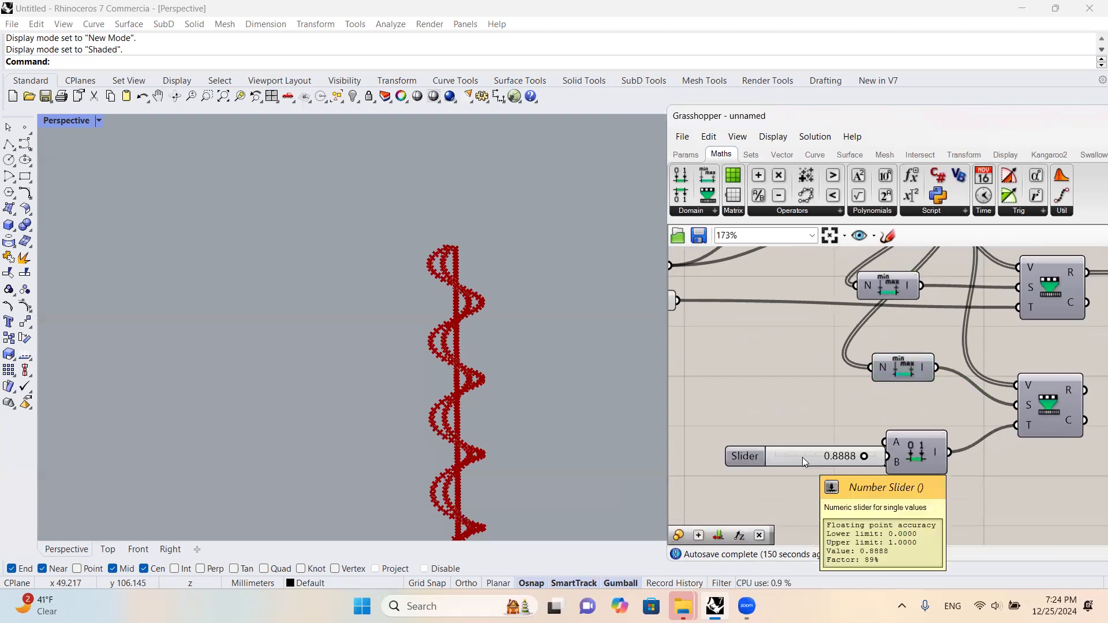
drag(812, 458, 728, 452)
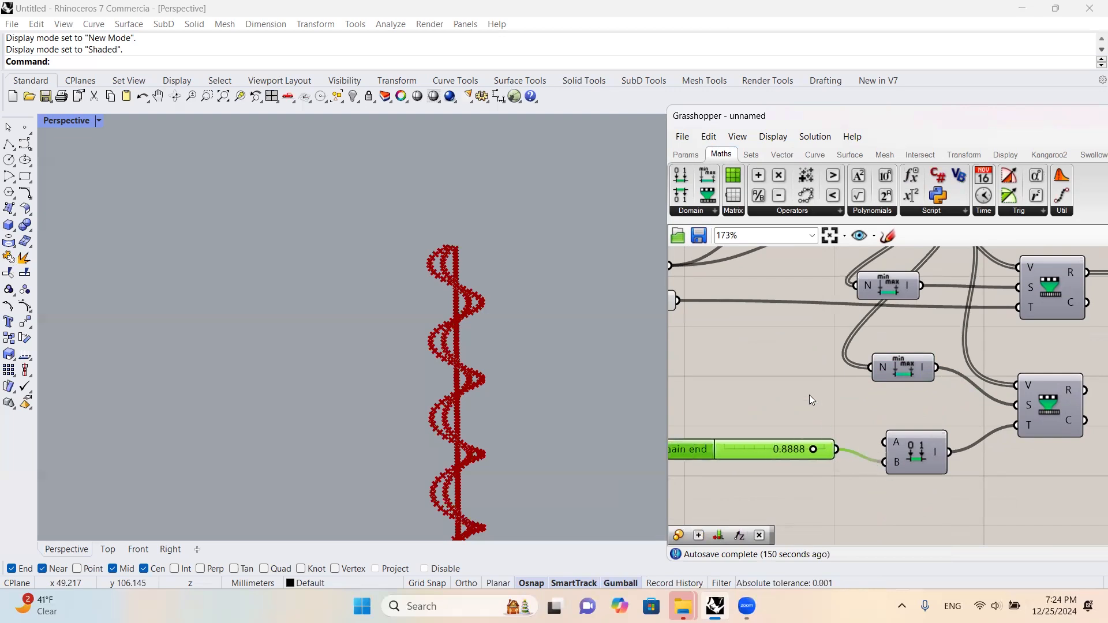
- Connect the copied Remap Numbers' R output to Scale's F input and inspect the Scale component's warning balloon
scroll(810, 395, down, 4)
drag(736, 423, 993, 381)
mouse_move(507, 317)
right_down()
mouse_move(512, 302)
mouse_move(570, 312)
mouse_move(502, 300)
right_up()
right_drag(846, 354, 1061, 338)
scroll(771, 425, up, 3)
scroll(799, 407, down, 4)
right_drag(981, 357, 825, 363)
scroll(1048, 352, up, 4)
mouse_move(1019, 345)
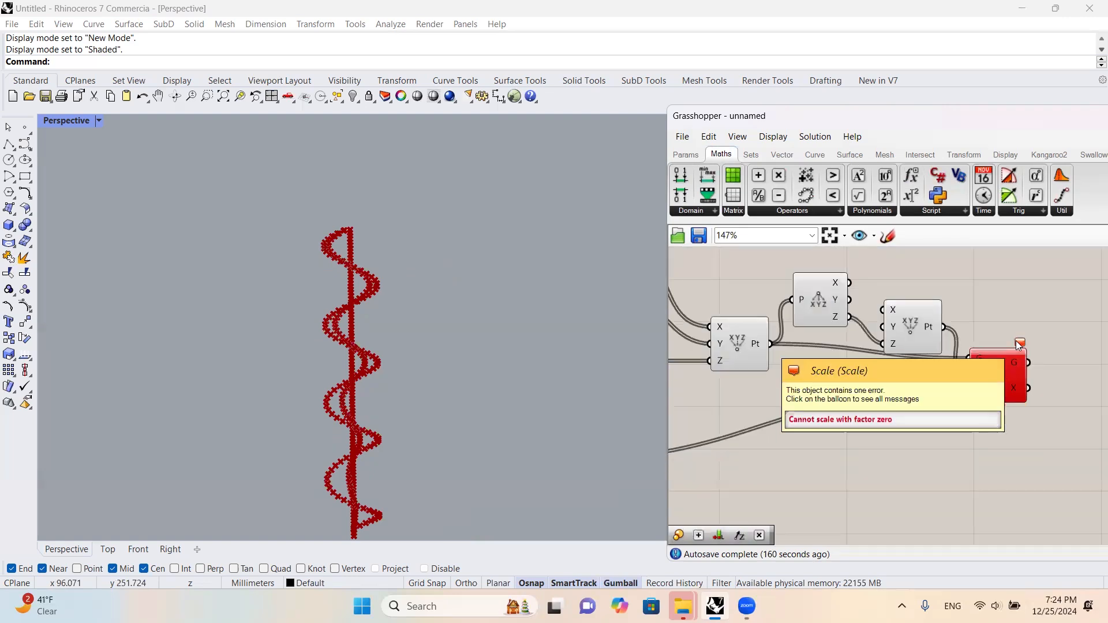
- Create a 0.00001 number slider and connect it to the Construct Domain's A input
scroll(1043, 333, down, 7)
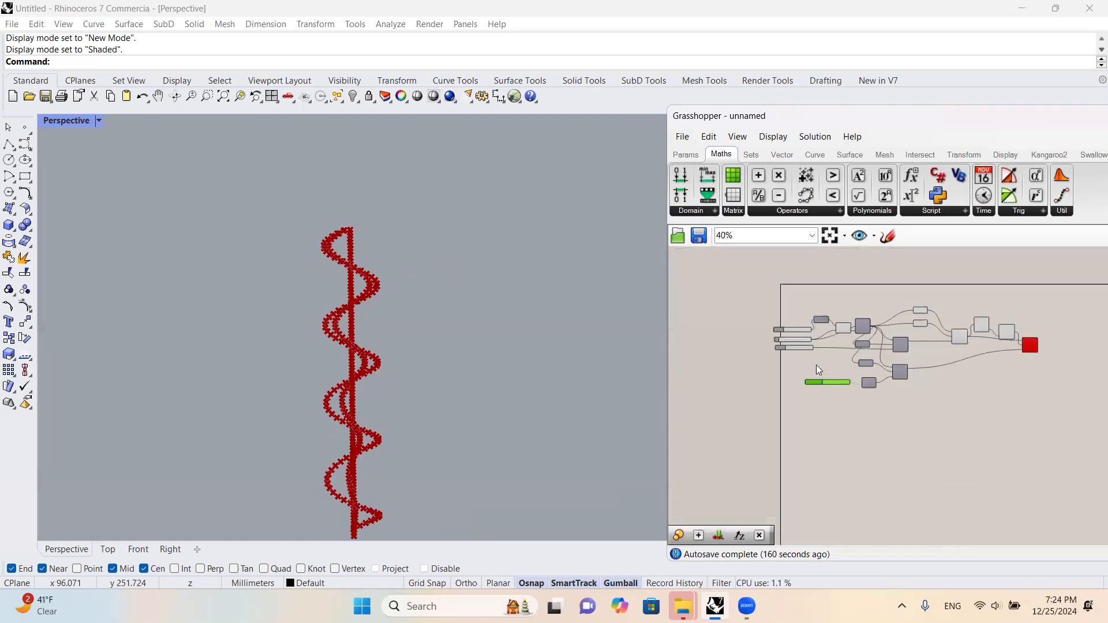
scroll(834, 369, up, 8)
right_drag(955, 402, 872, 392)
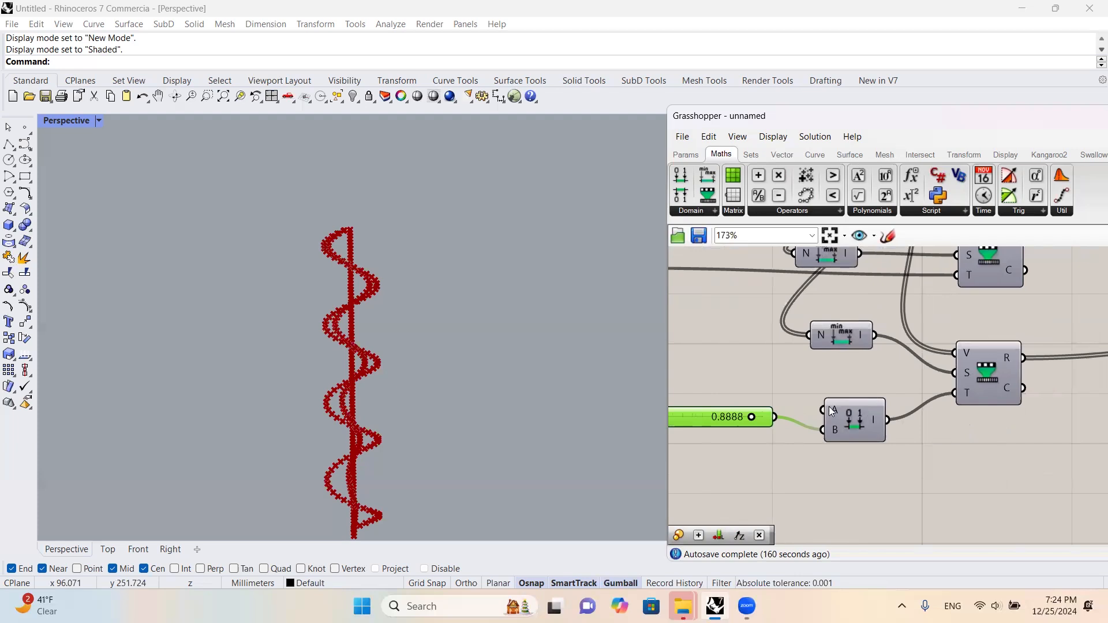
right_drag(773, 380, 883, 371)
click(748, 358)
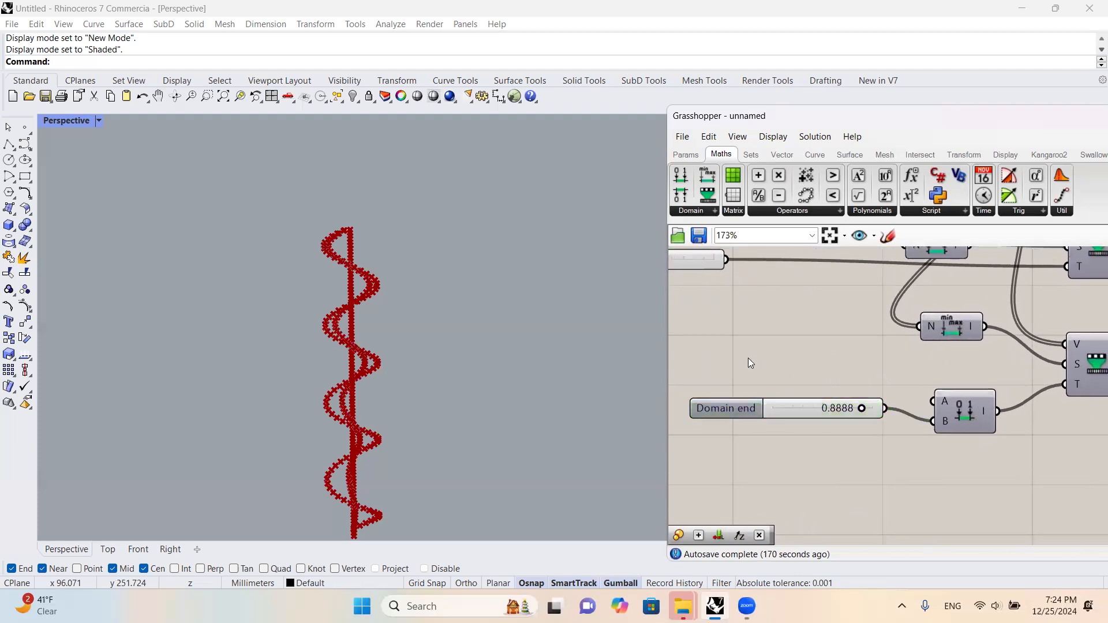
double_click(748, 358)
text(0.00001)
key(Return)
drag(831, 358, 933, 401)
- Set the Target slider to 6
scroll(933, 378, down, 5)
scroll(939, 361, up, 4)
scroll(939, 361, down, 5)
scroll(802, 338, up, 5)
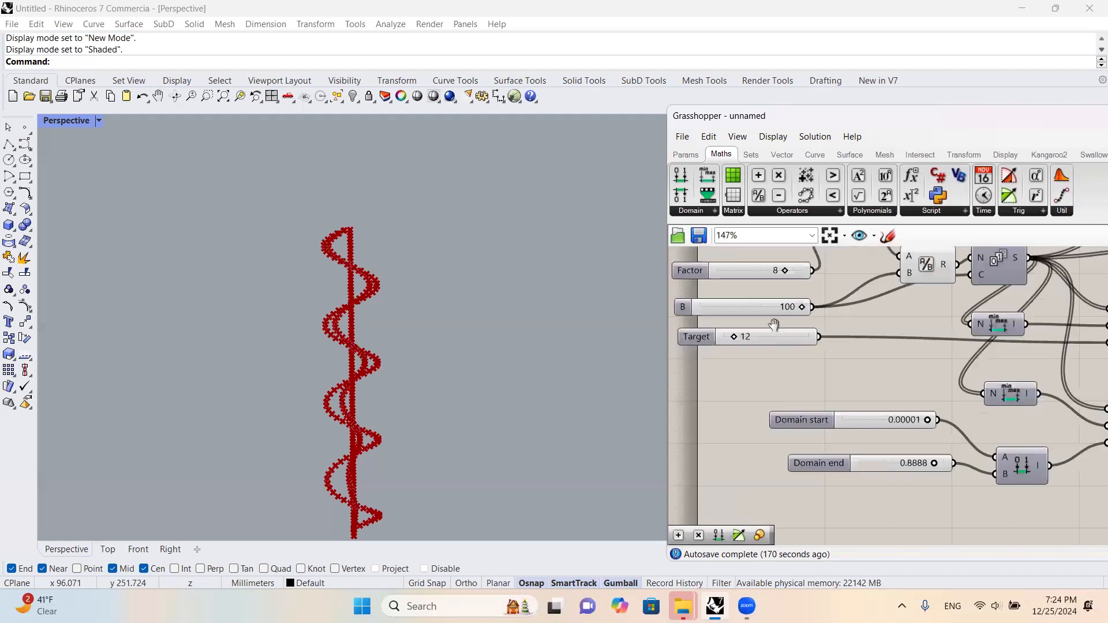
drag(740, 358, 733, 358)
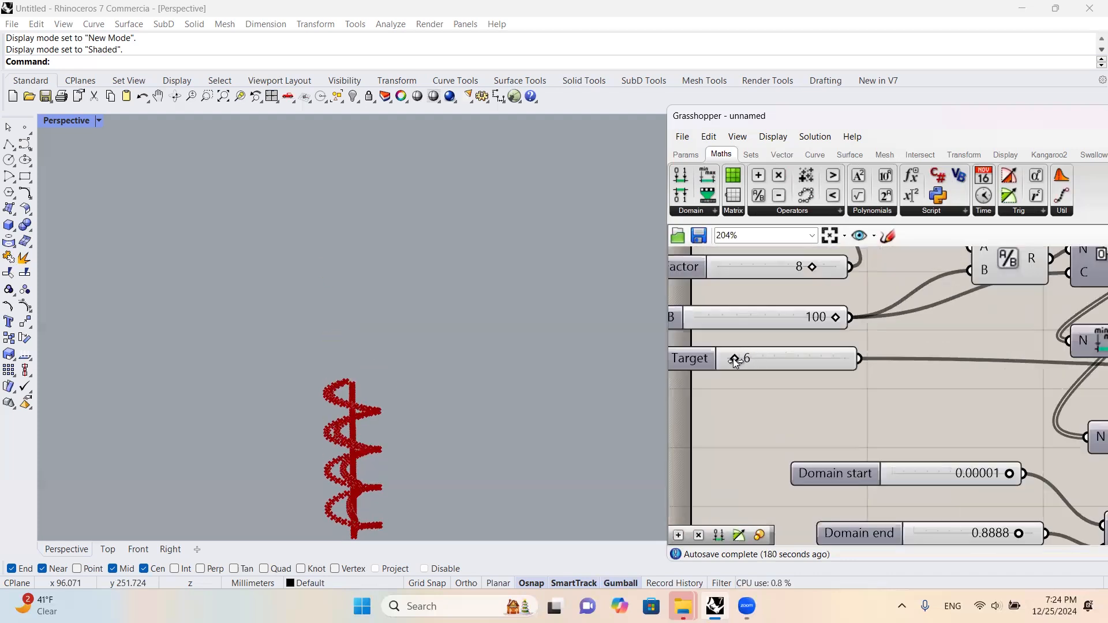
- Turn off the preview of every component except Scale and inspect the tapered spiral points
scroll(746, 329, down, 8)
drag(962, 391, 734, 281)
middle_click(802, 314)
click(849, 362)
scroll(464, 364, down, 4)
scroll(458, 384, up, 6)
right_drag(450, 398, 450, 344)
scroll(450, 346, down, 4)
scroll(963, 363, up, 4)
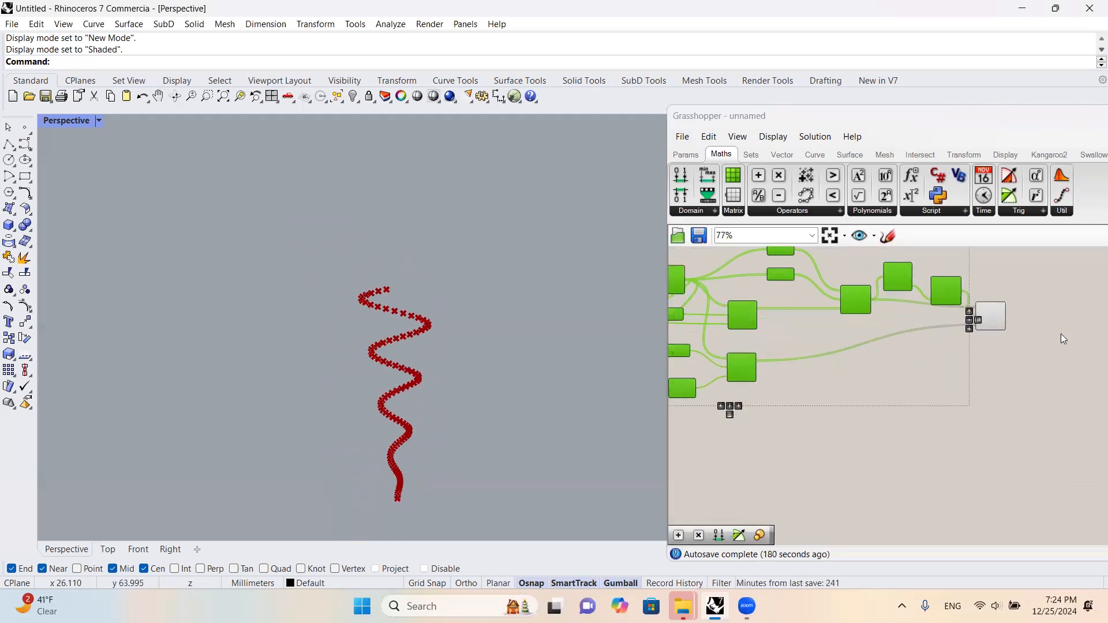
- Reverse the order of the factors on Scale's F input
scroll(980, 322, up, 5)
right_click(965, 335)
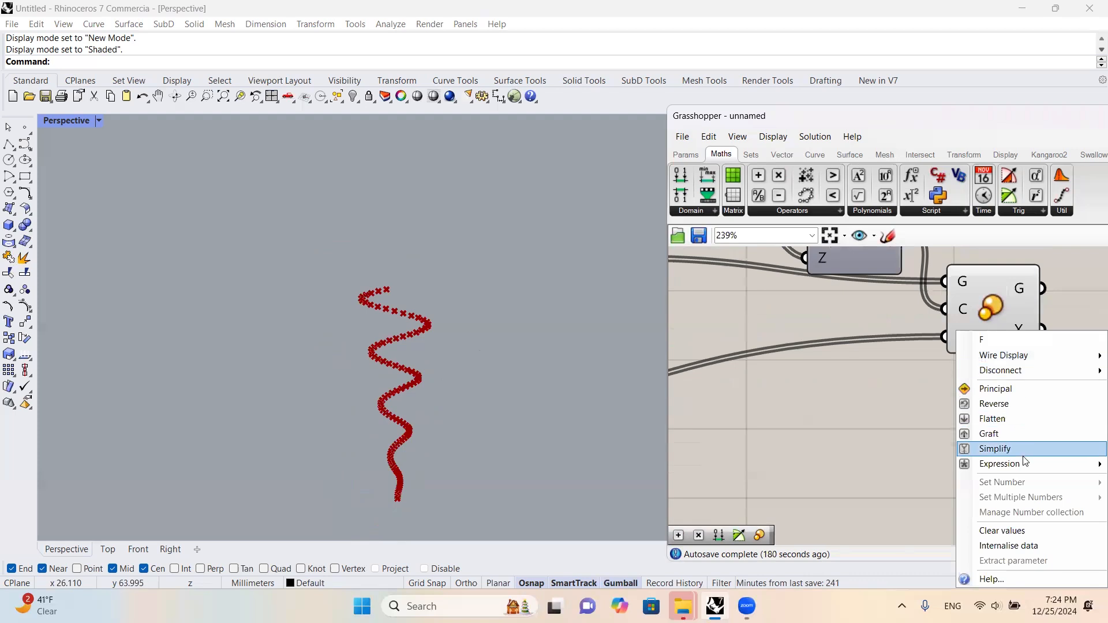
mouse_move(1023, 463)
click(1006, 417)
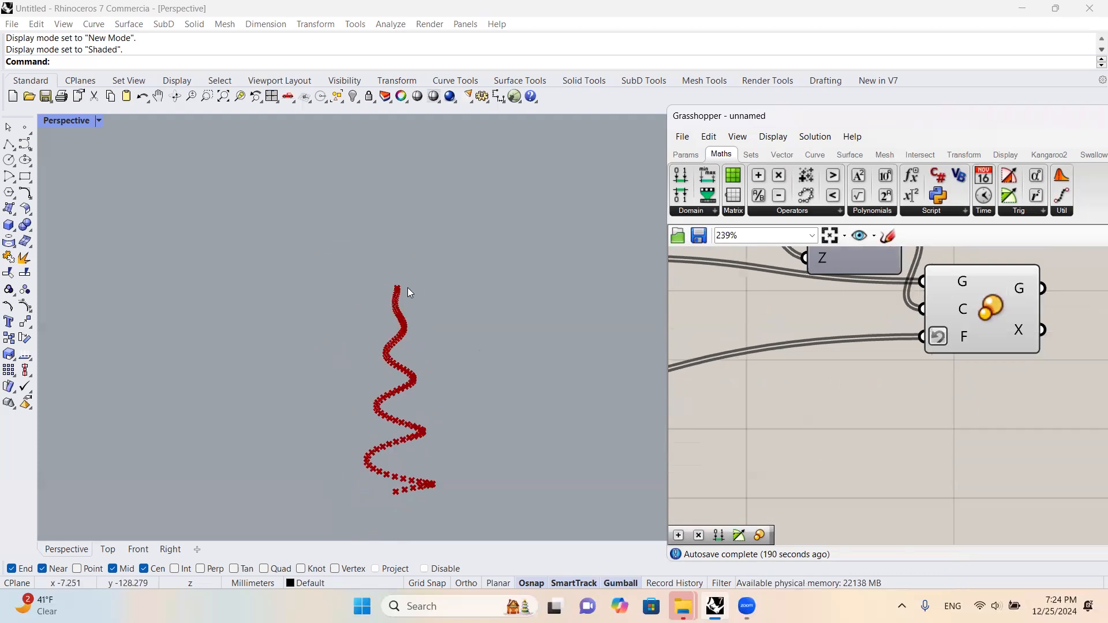
- Set the Factor slider to 7 and the Target slider to 4
scroll(868, 346, down, 2)
scroll(919, 354, down, 3)
right_drag(840, 336, 1017, 338)
right_drag(740, 328, 789, 332)
scroll(789, 333, up, 5)
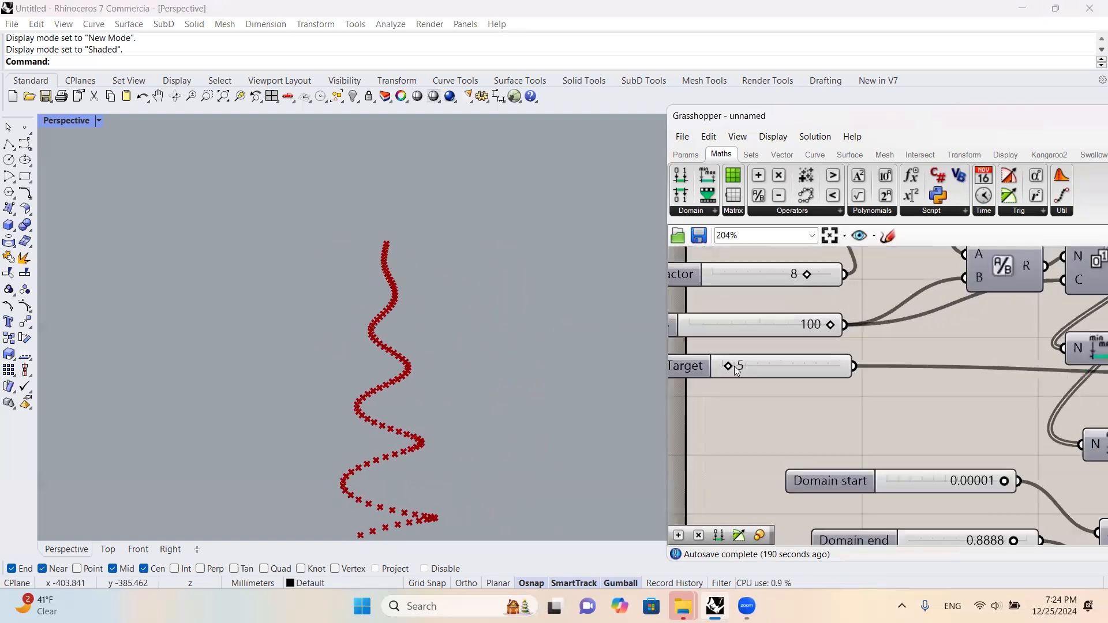
drag(729, 365, 730, 365)
mouse_move(809, 281)
mouse_down()
mouse_move(786, 281)
mouse_move(798, 281)
mouse_up()
scroll(722, 366, up, 1)
right_drag(728, 365, 818, 364)
drag(813, 366, 808, 366)
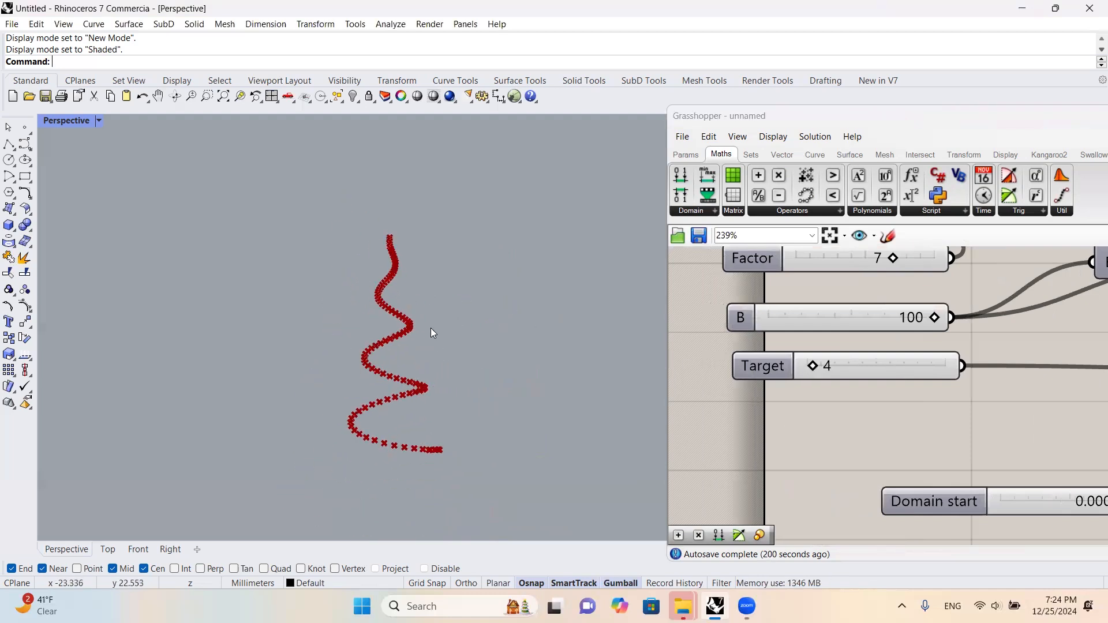
- Add a Nurbs Curve component beyond Scale and connect Scale's G output to its V input
scroll(852, 328, down, 5)
scroll(808, 327, down, 4)
scroll(845, 342, up, 10)
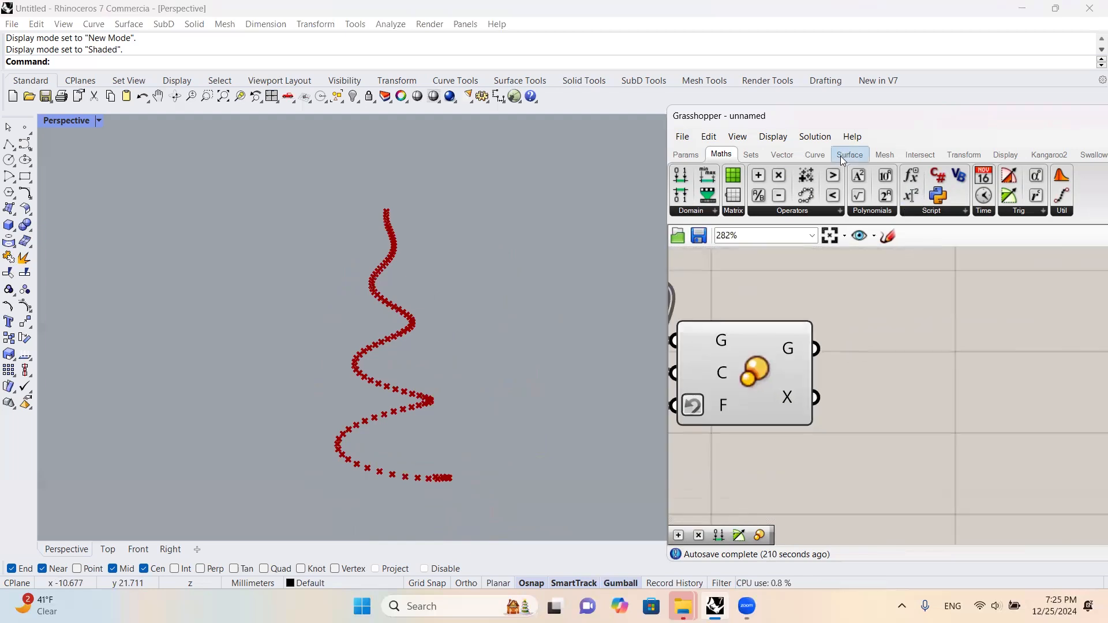
click(816, 156)
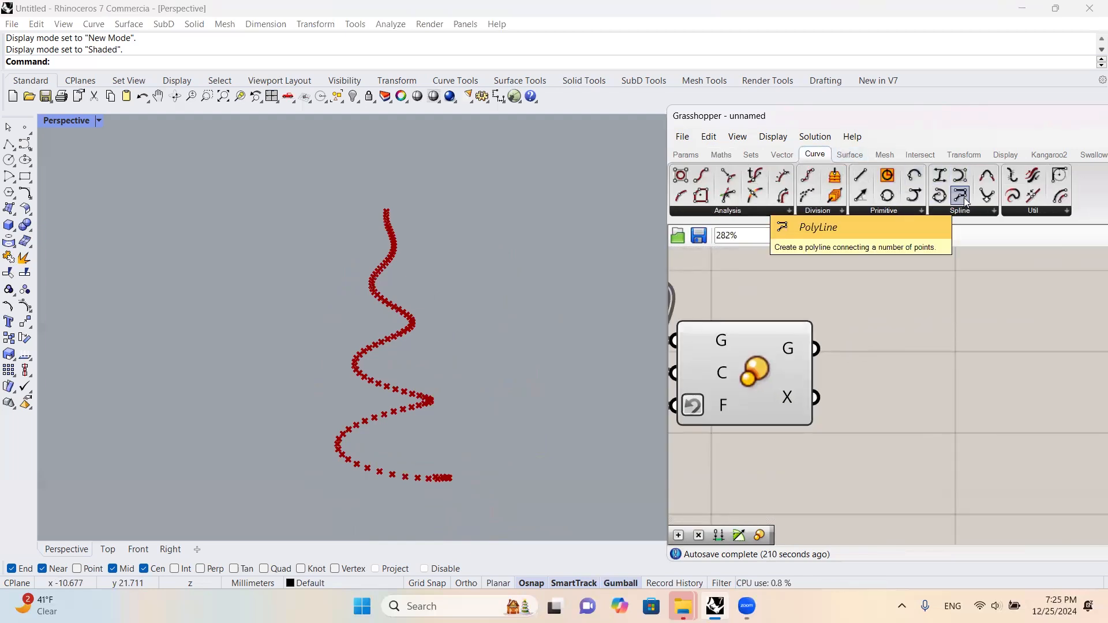
click(939, 196)
click(947, 396)
drag(815, 349, 896, 349)
scroll(900, 349, down, 8)
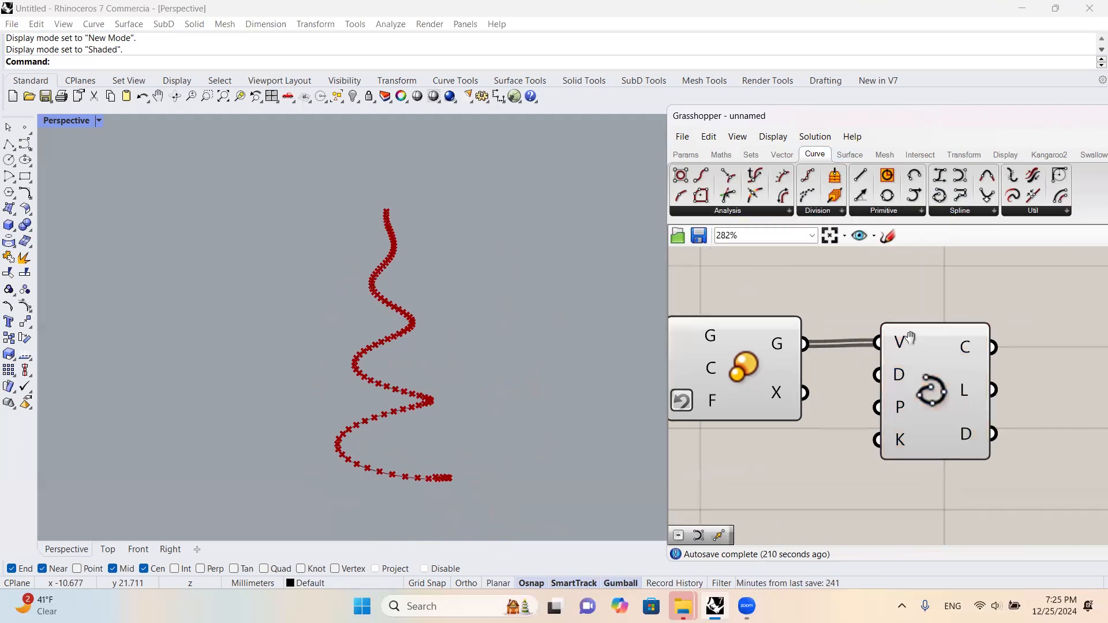
- Turn off the preview of all components except the Nurbs Curve and inspect the spiral curve
scroll(928, 364, down, 4)
drag(914, 399, 764, 316)
middle_click(762, 311)
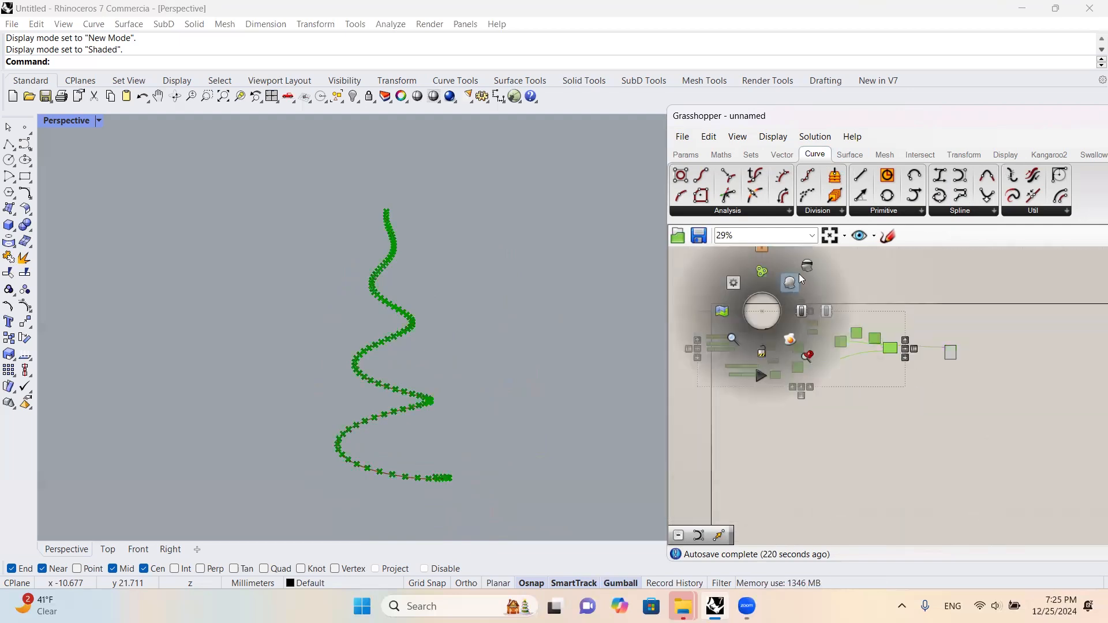
click(792, 284)
right_drag(1071, 331, 940, 319)
scroll(873, 353, up, 6)
right_drag(764, 328, 918, 335)
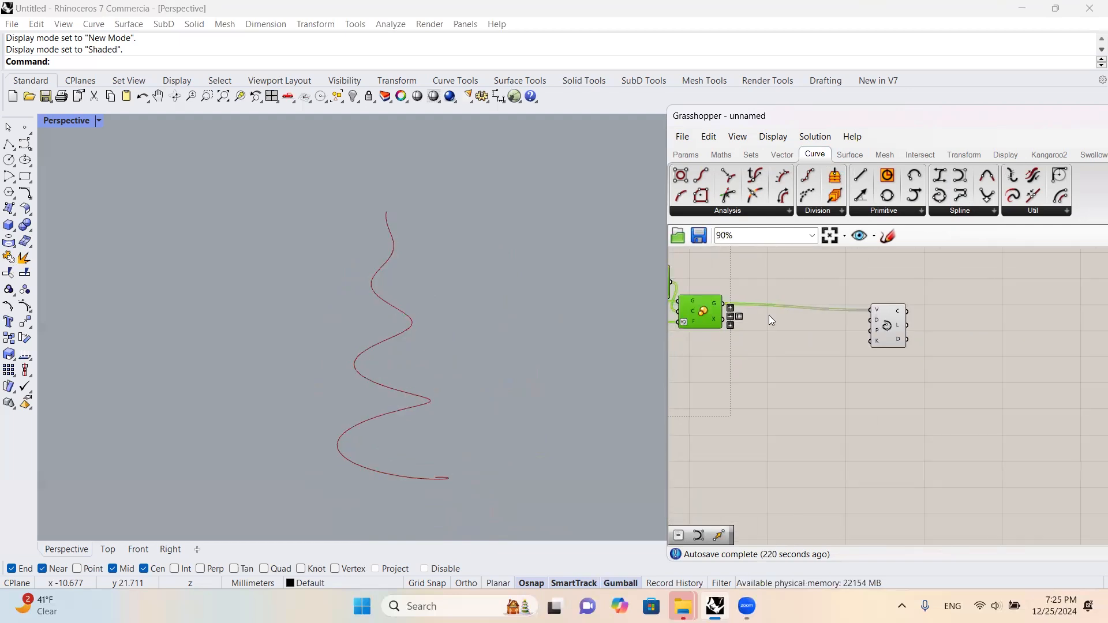
scroll(769, 315, up, 2)
- Delete the Nurbs Curve component and turn the Scale component's preview back on
click(928, 333)
right_drag(834, 338, 938, 340)
key(Delete)
click(800, 318)
middle_click(799, 314)
click(828, 287)
click(899, 311)
right_drag(375, 277, 415, 277)
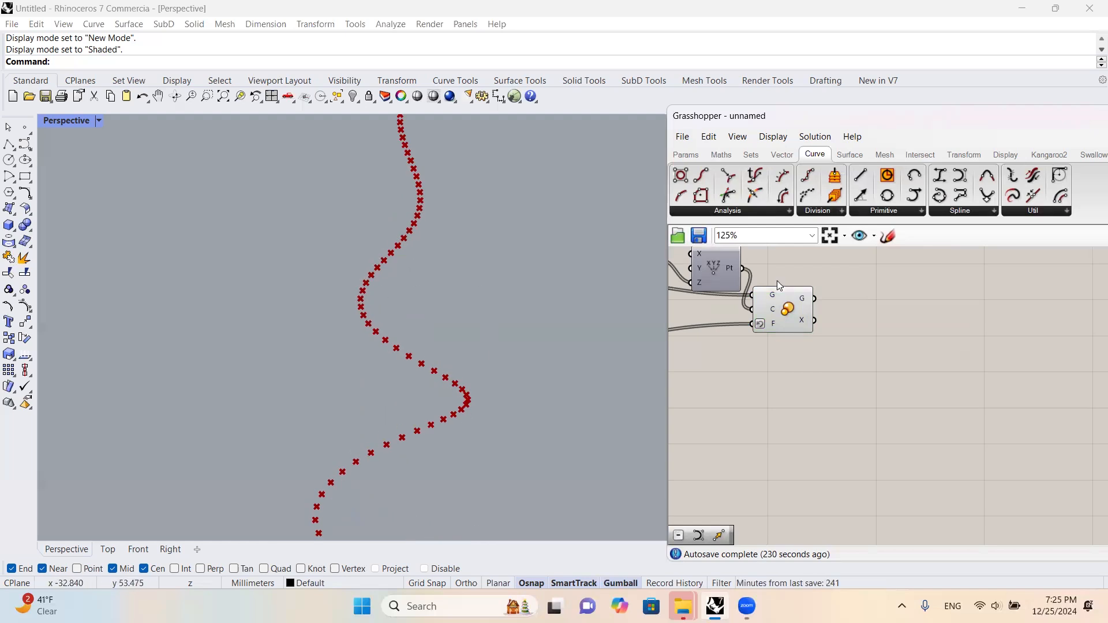
- Add a Random component beyond Scale, slightly lower, and check the values in Scale's G output
right_drag(873, 345, 811, 399)
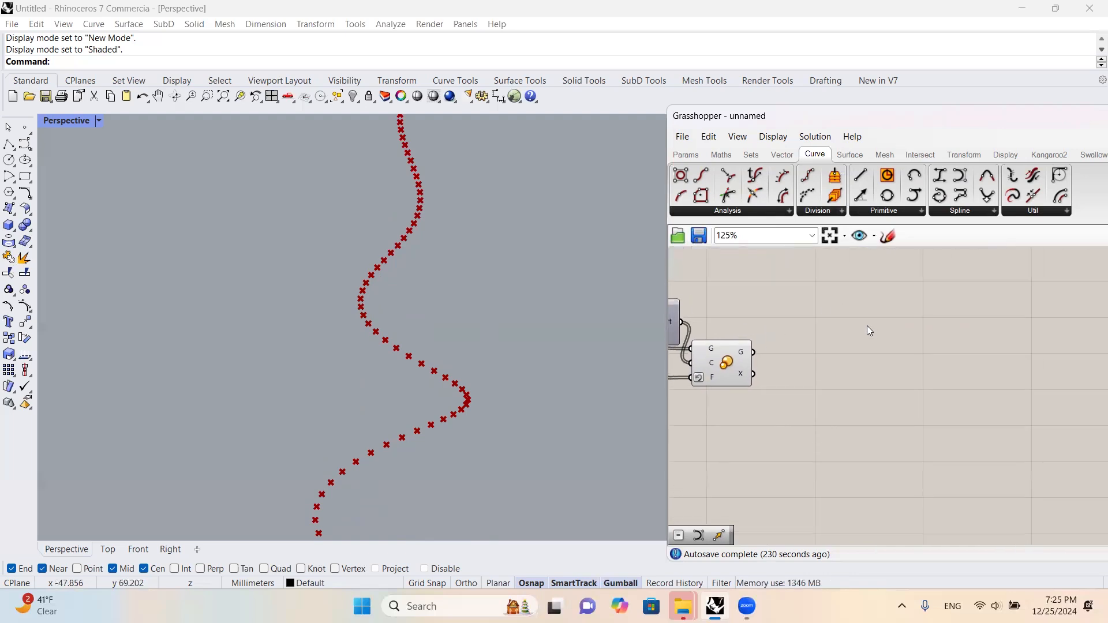
double_click(872, 366)
text(random)
key(Return)
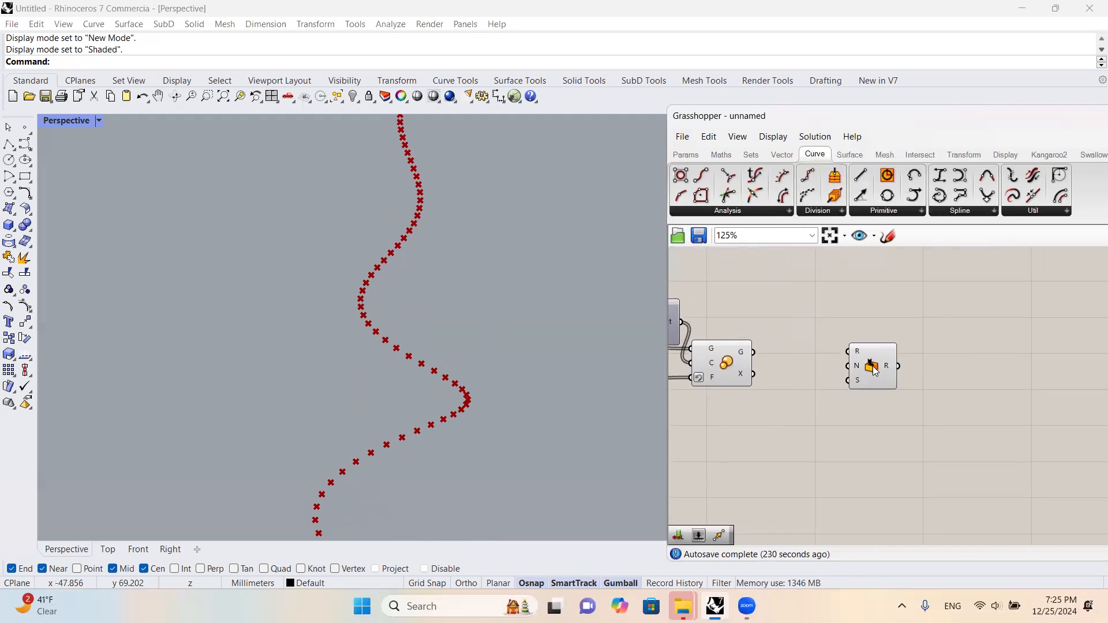
drag(872, 367, 913, 397)
mouse_move(745, 356)
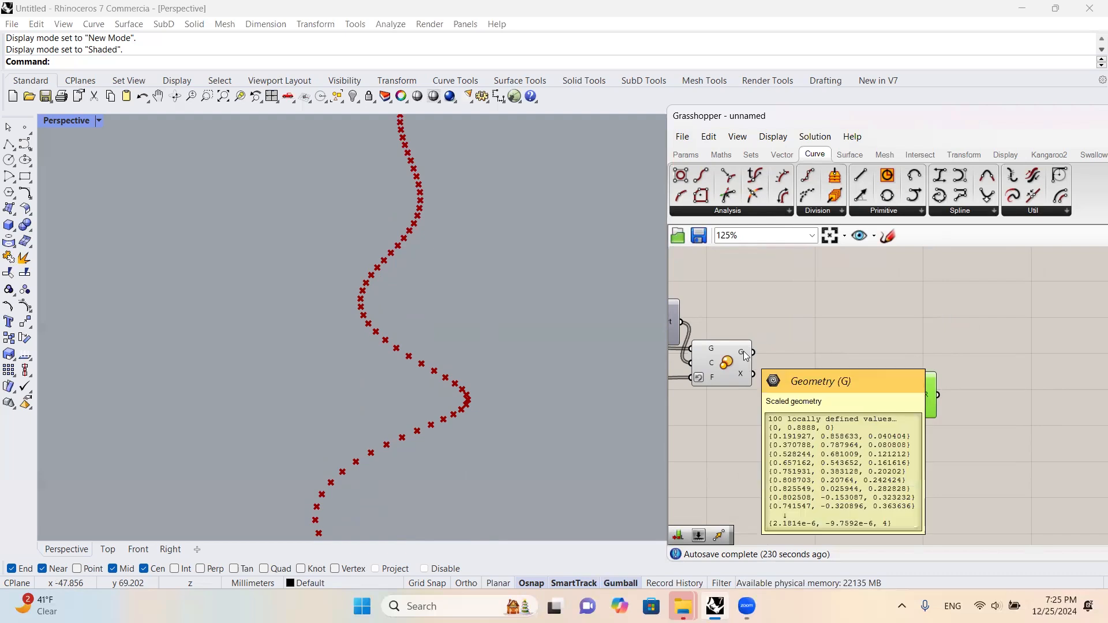
- Add a List Length component between Scale and Random, wiring Scale's G output into it and its L output into Random's R input
mouse_move(898, 397)
drag(910, 394, 971, 390)
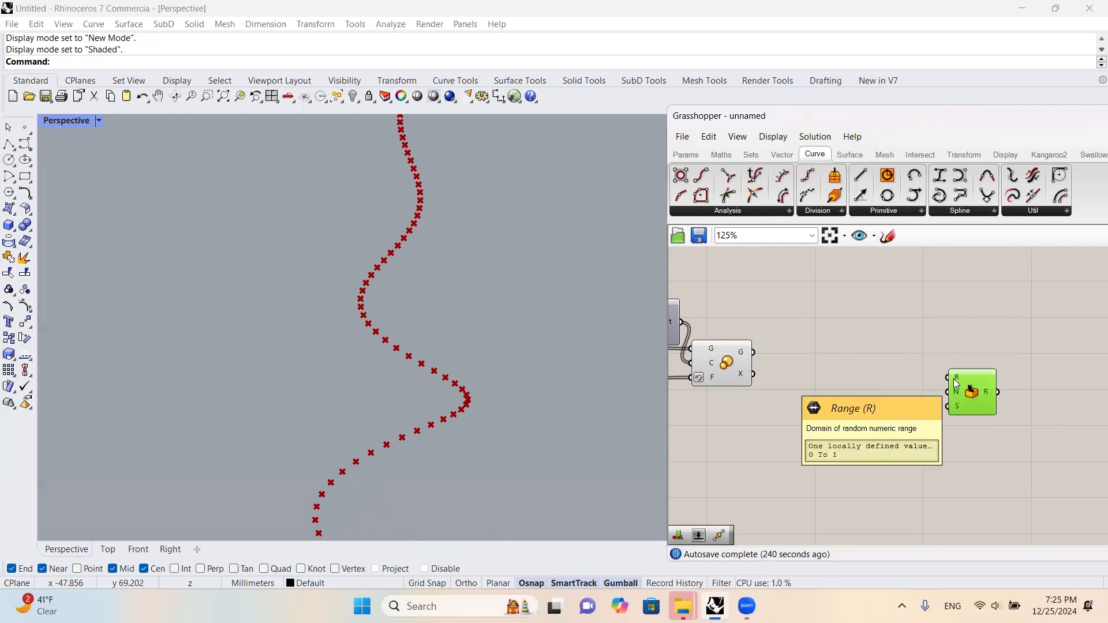
double_click(858, 341)
text(list le)
key(Return)
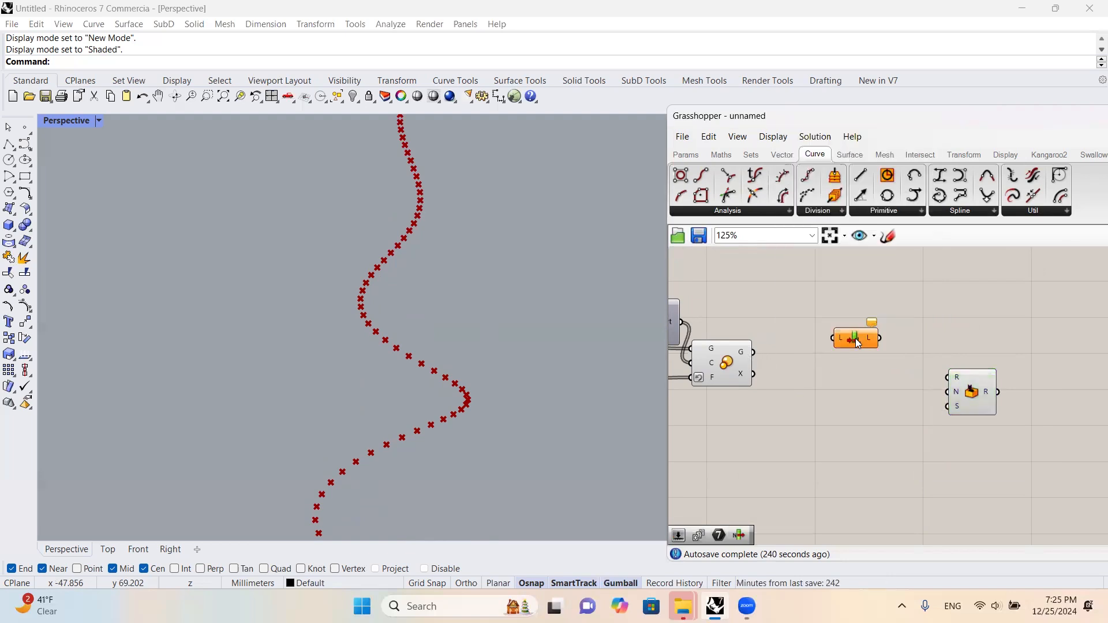
drag(755, 353, 953, 385)
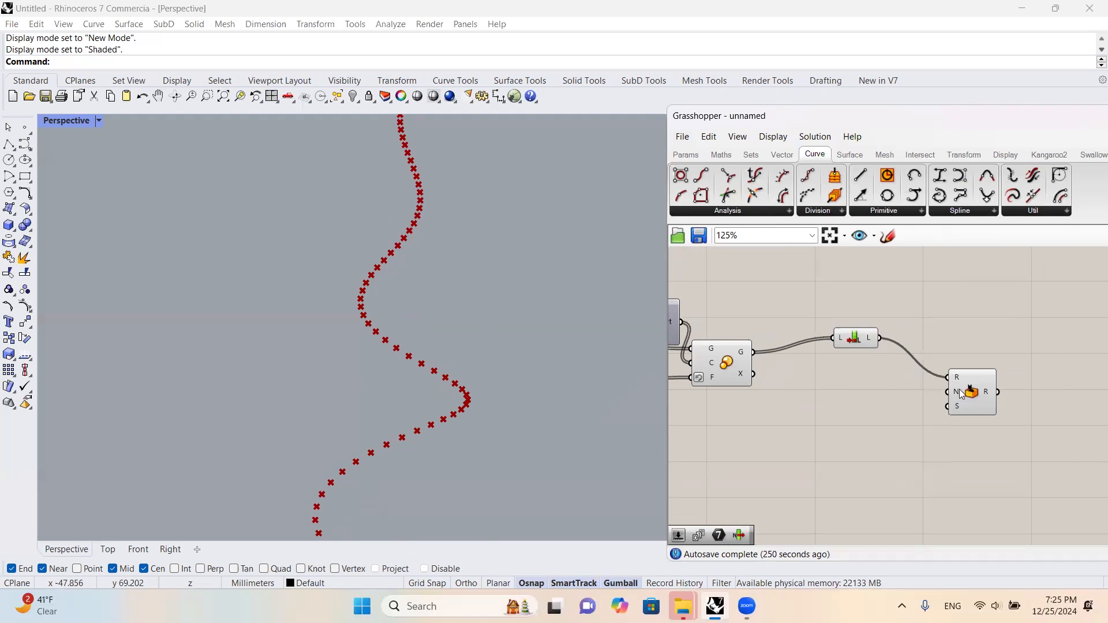
- Make room before the Random component and add a Subtraction component between List Length and Random
right_drag(585, 333, 509, 359)
right_drag(515, 488, 414, 489)
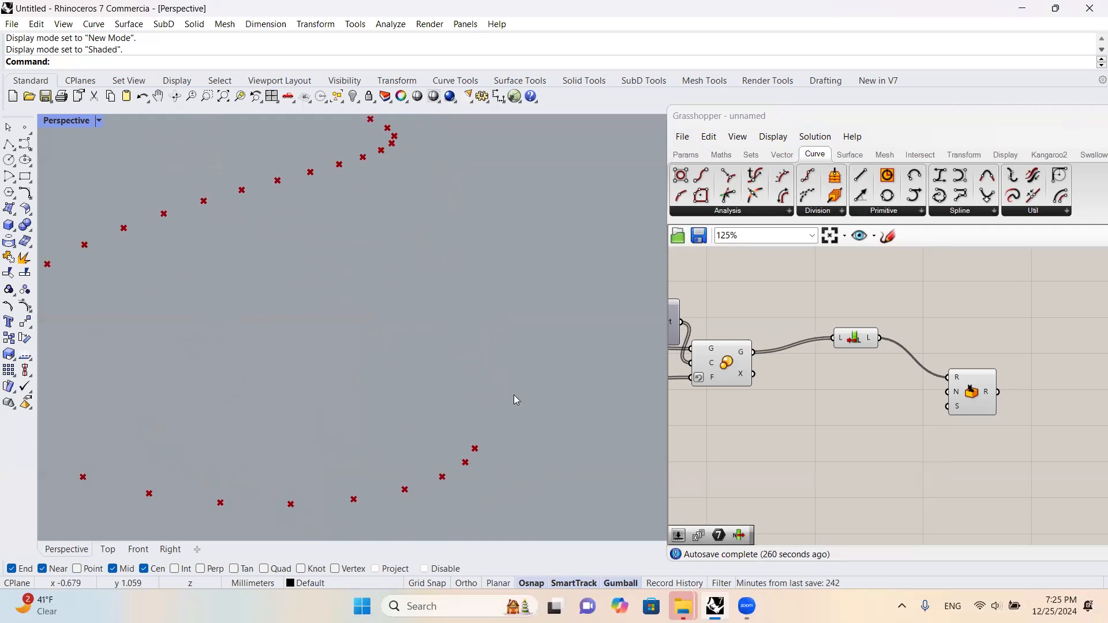
scroll(518, 440, down, 9)
scroll(505, 441, up, 13)
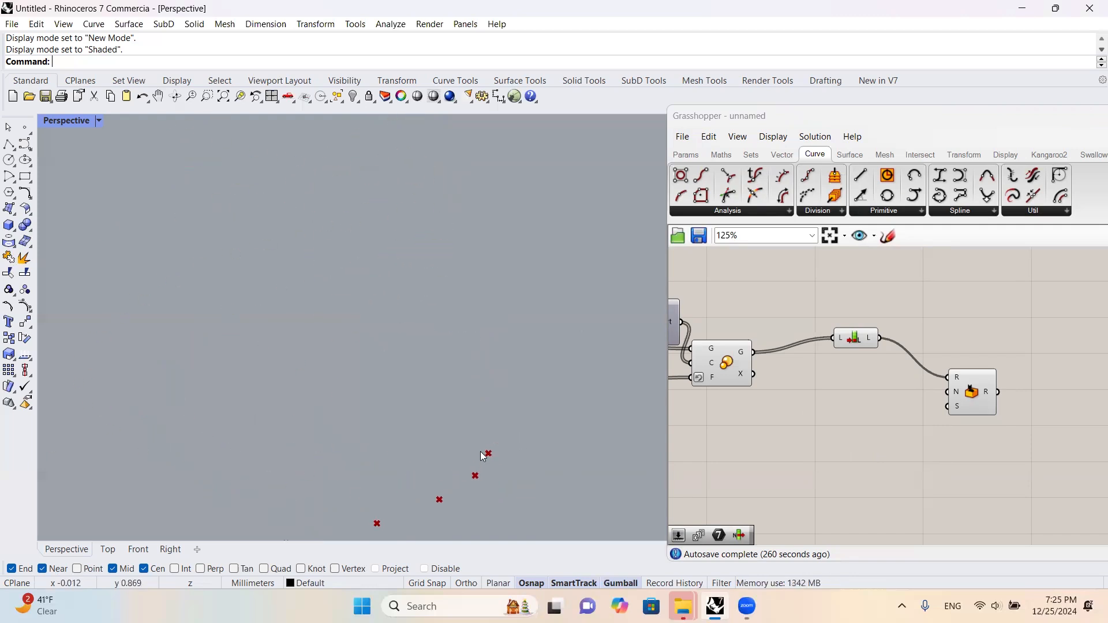
scroll(489, 453, down, 5)
drag(975, 402, 1009, 403)
click(921, 386)
double_click(928, 389)
text(subtr)
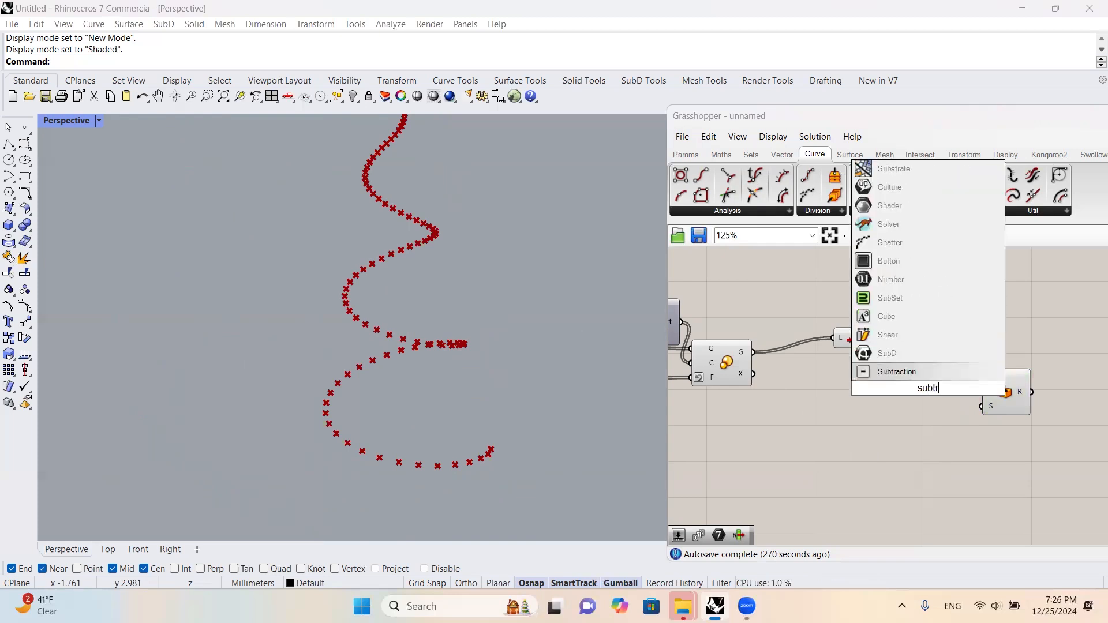
key(Return)
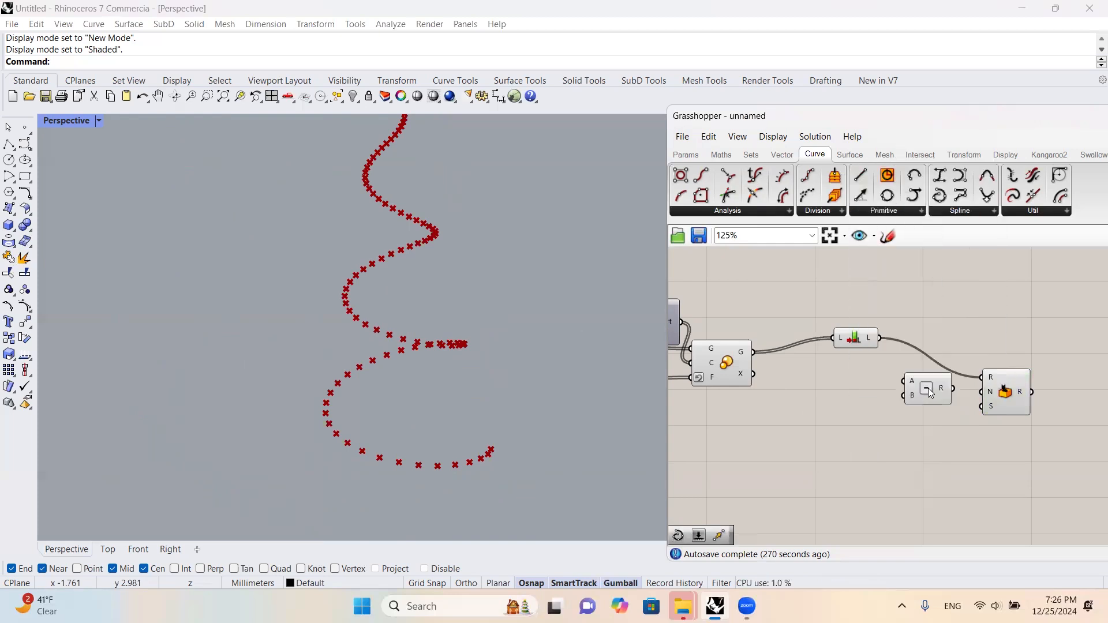
- Wire List Length into Subtraction's A input and a number slider of 3 into B, then connect its result to Random's R input
double_click(829, 405)
text(3)
key(Return)
drag(888, 404, 904, 396)
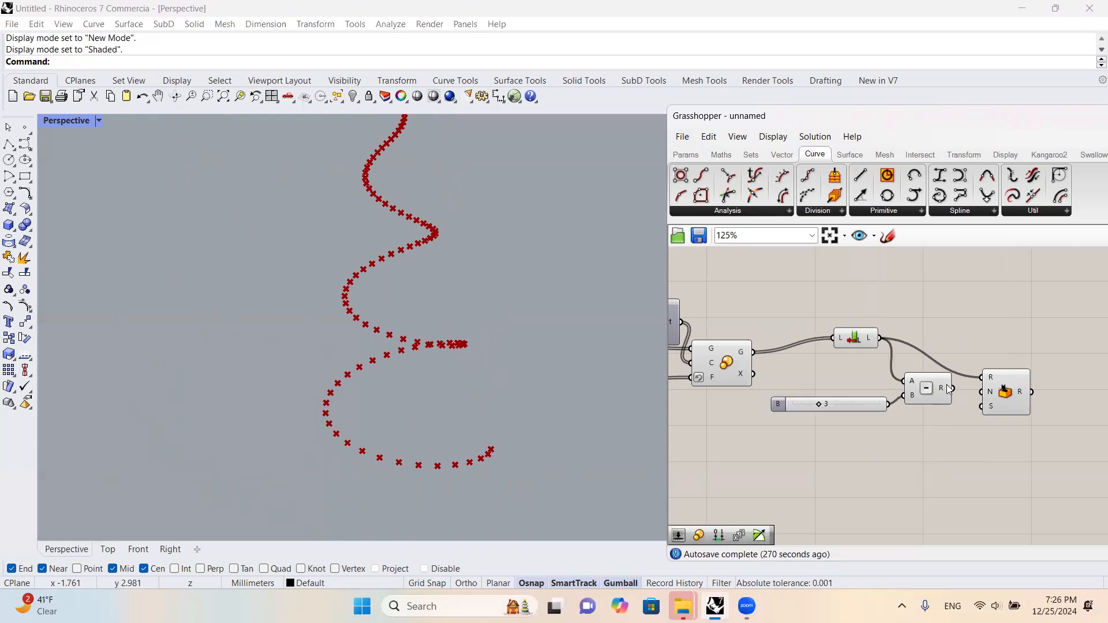
drag(996, 383, 996, 385)
drag(1003, 391, 1037, 401)
right_drag(1005, 402, 953, 356)
right_drag(937, 416, 952, 405)
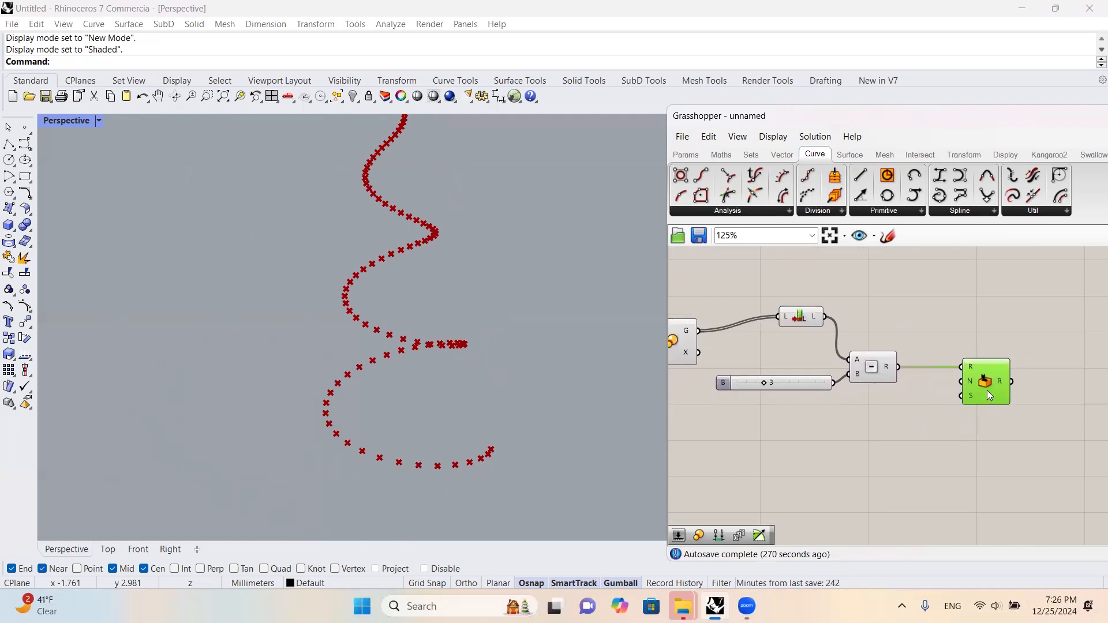
- Duplicate the Random component below the original and feed its R input from a number slider of 20
alt+drag(989, 450, 984, 406)
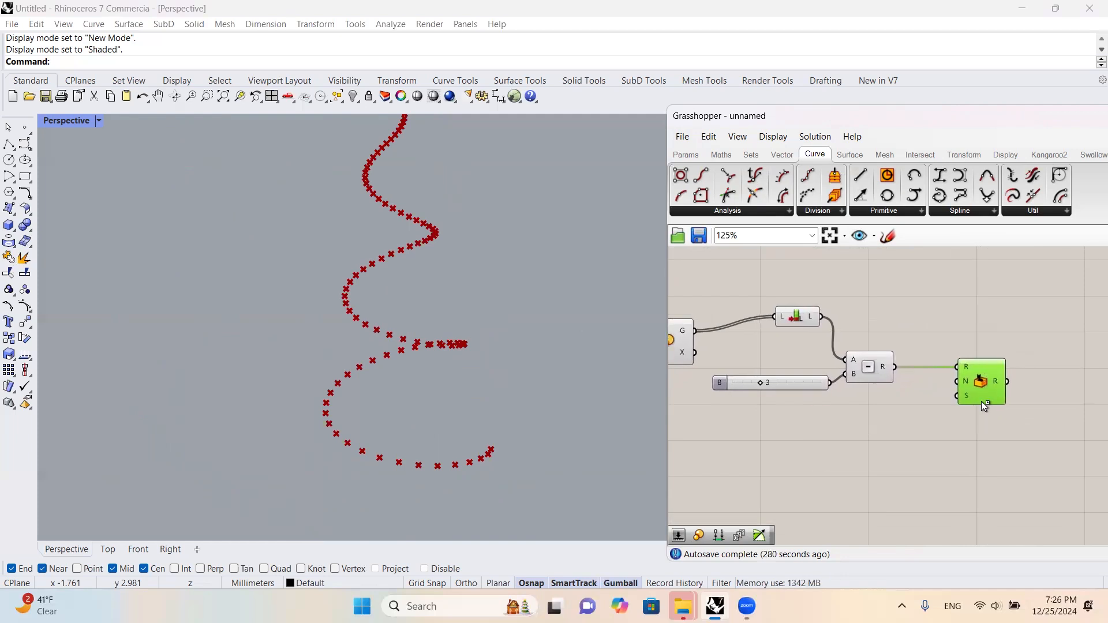
alt+drag(982, 462, 982, 461)
double_click(826, 432)
text(2)
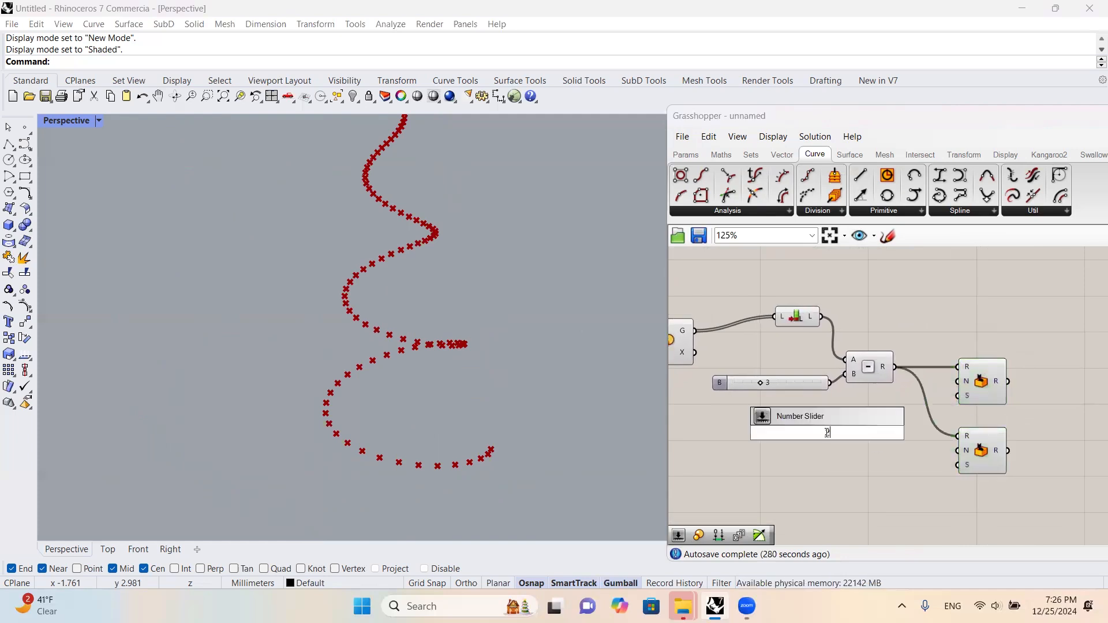
text(0)
key(Return)
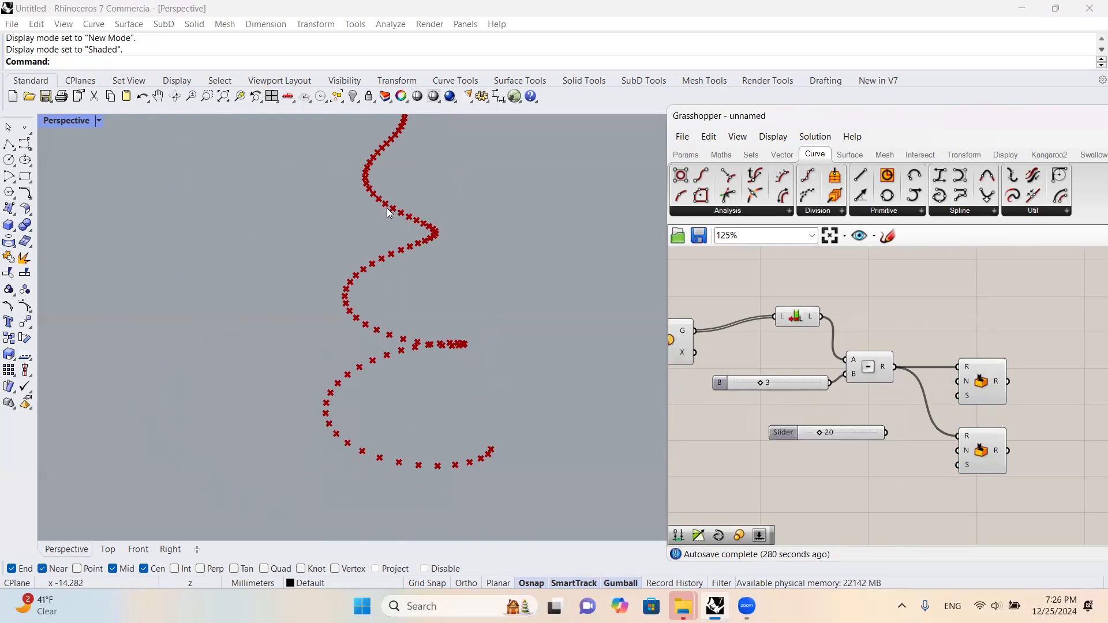
drag(910, 437, 976, 444)
- Add a number slider of 60 and connect it to the N inputs of both Random components
right_drag(953, 415, 884, 380)
double_click(789, 449)
text(60)
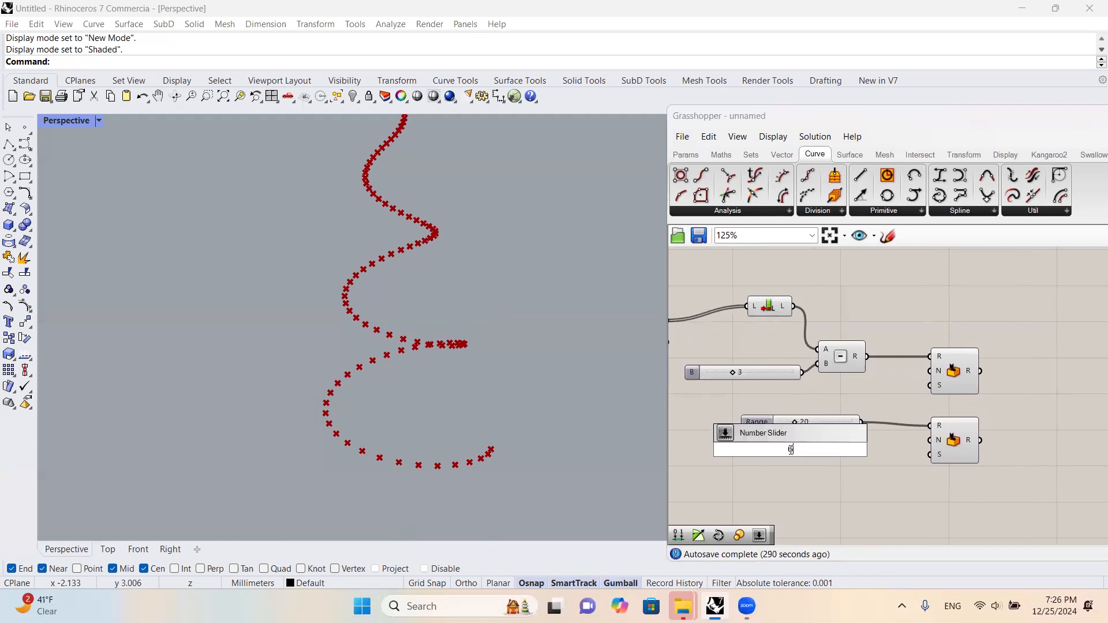
key(Return)
drag(849, 449, 930, 440)
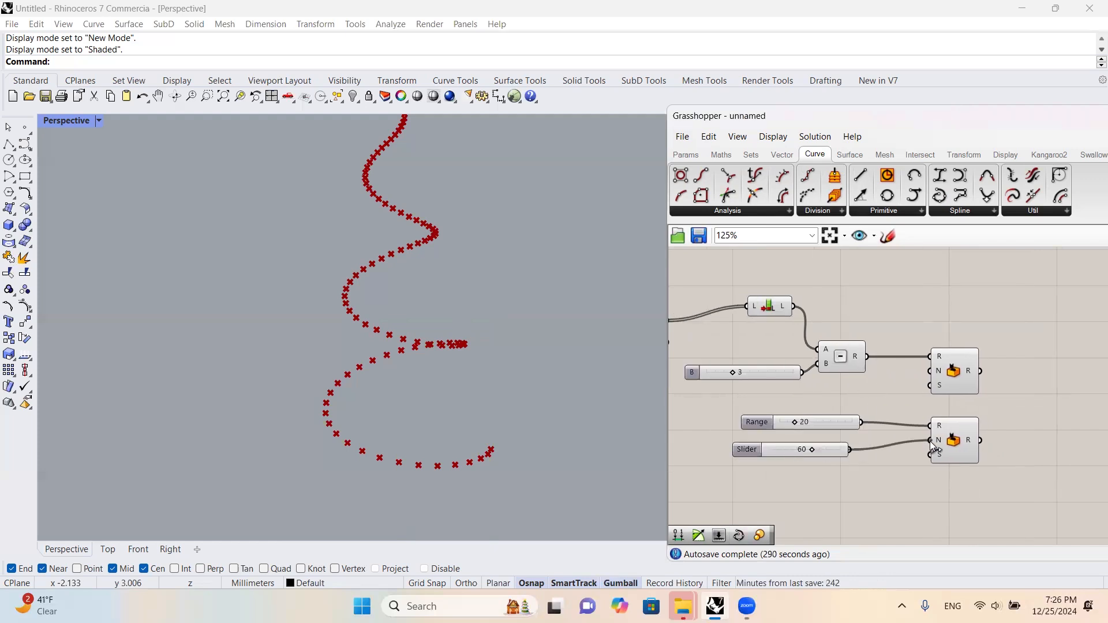
right_drag(973, 417, 889, 421)
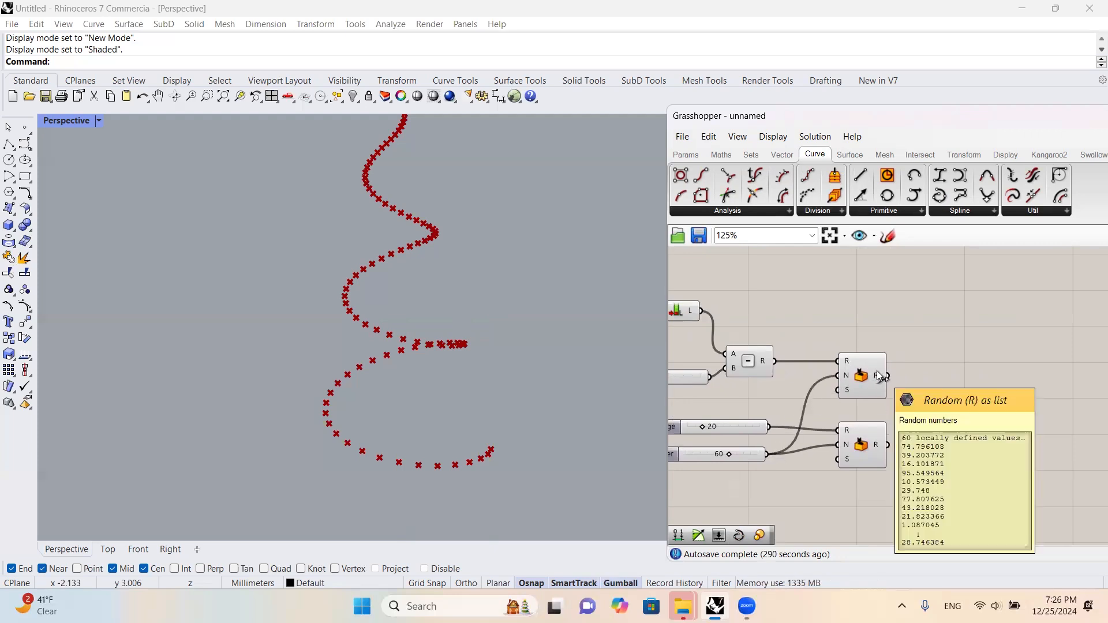
- Add an Integer parameter after each Random component and connect each Random output to its own Integer
double_click(930, 377)
text(int)
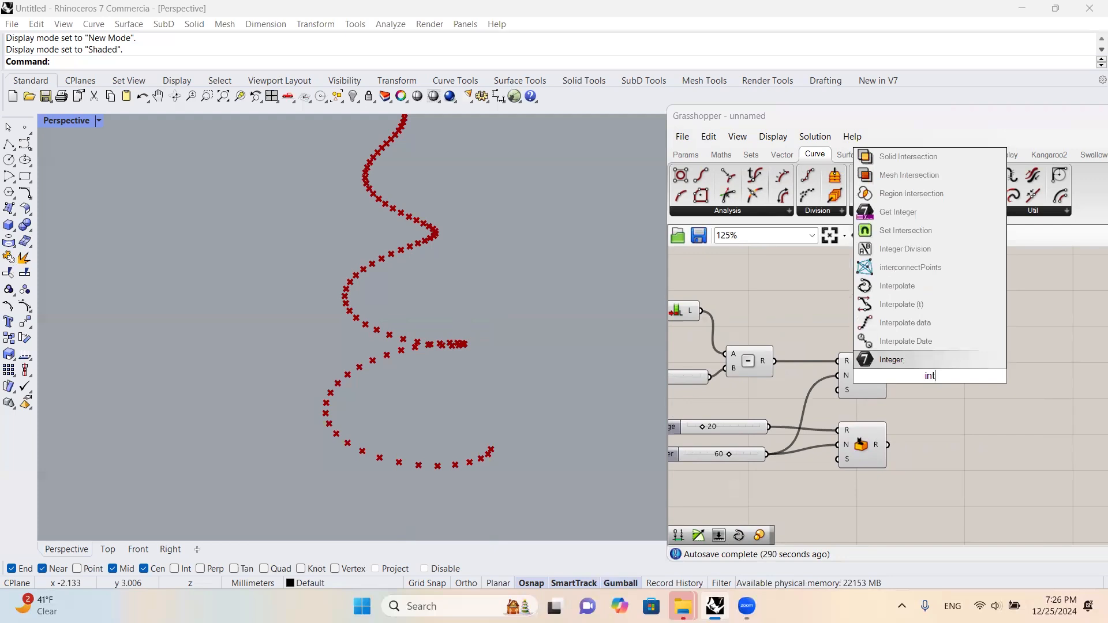
key(Return)
alt+drag(926, 381, 887, 450)
right_drag(968, 423, 854, 420)
right_drag(887, 364, 926, 360)
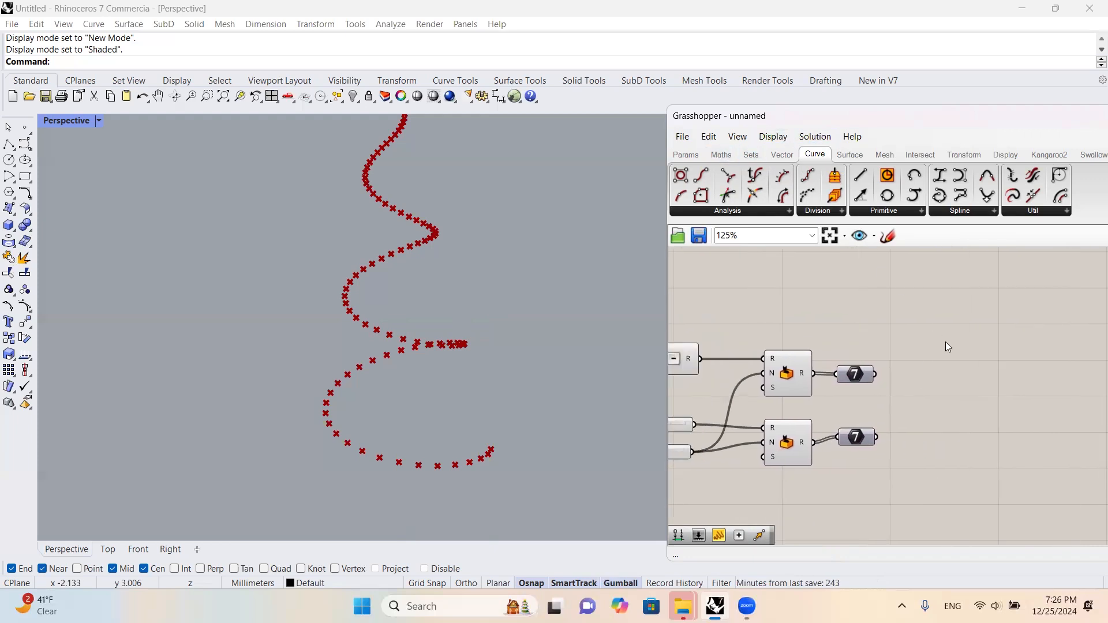
- Add a Series component, wire the upper Integer into S and the lower Integer into C, and check its output values
double_click(945, 342)
text(ser)
click(940, 323)
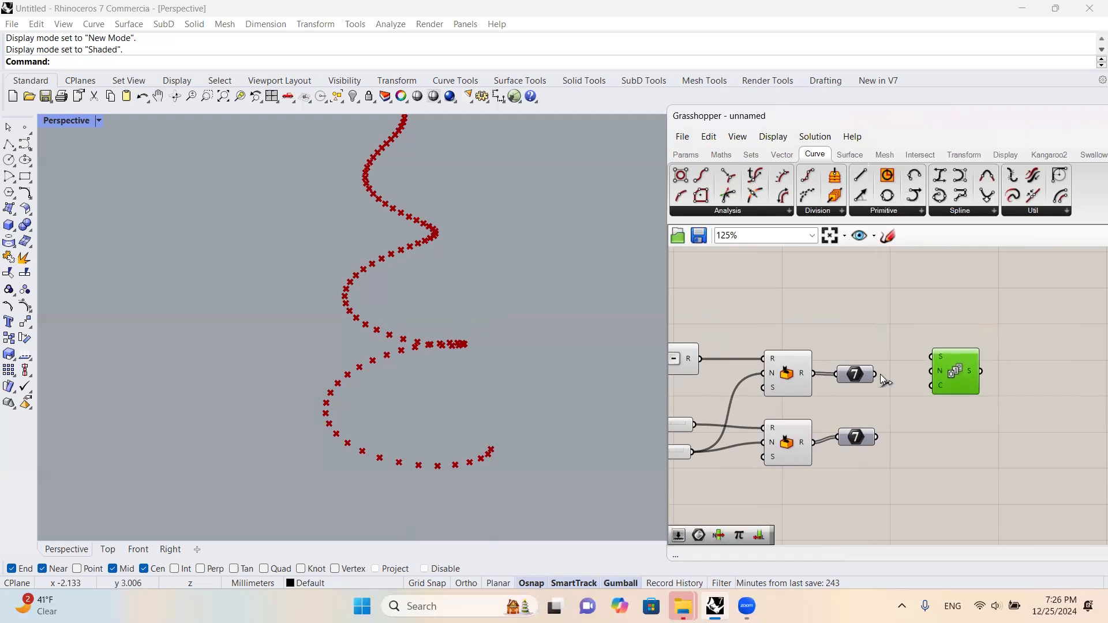
drag(871, 375, 884, 372)
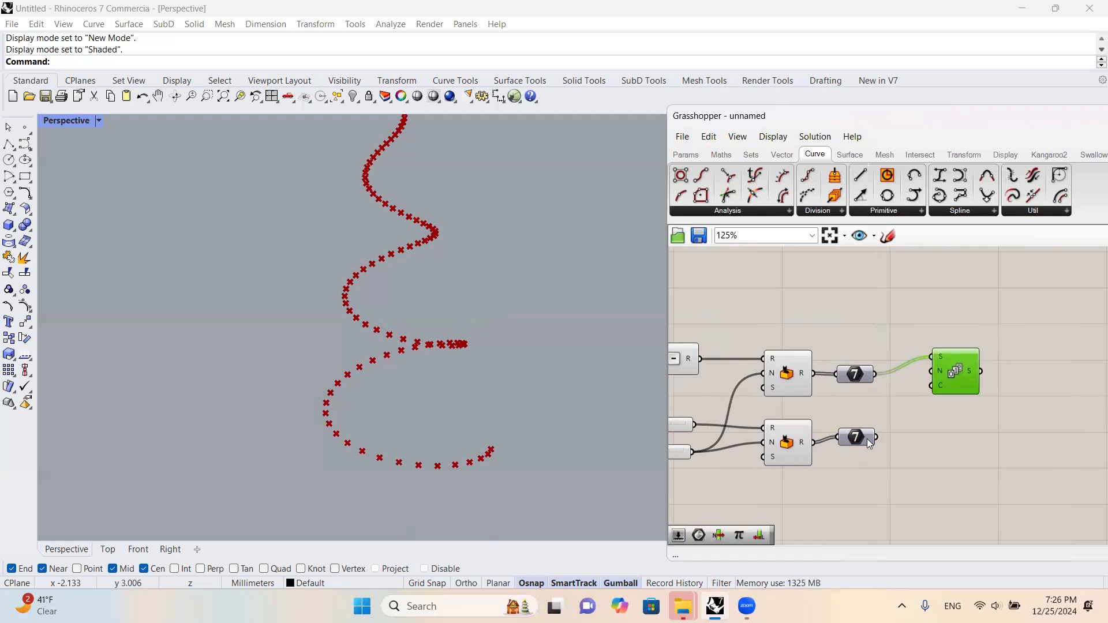
drag(874, 437, 936, 386)
mouse_move(971, 379)
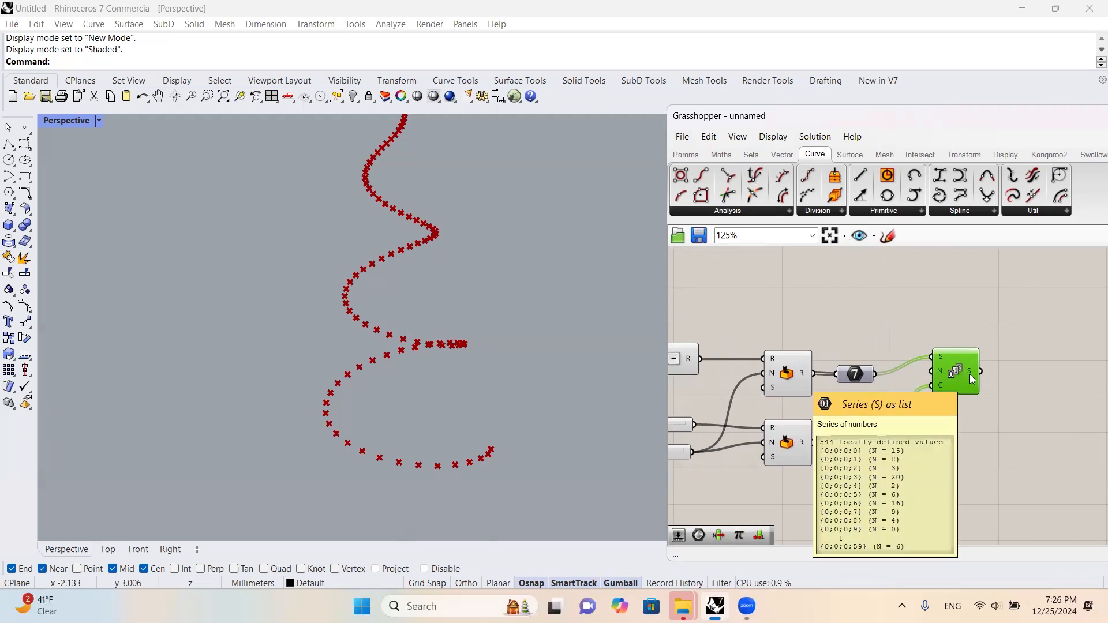
scroll(956, 378, down, 3)
scroll(946, 369, up, 2)
scroll(791, 312, up, 2)
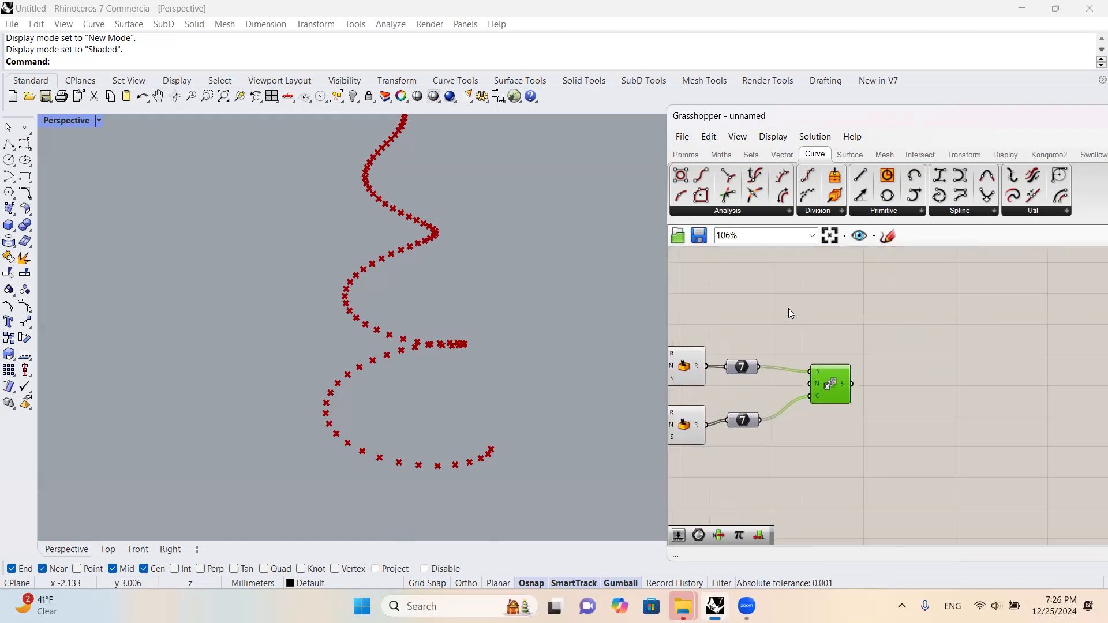
- Add a List Item component beyond Series and connect Series' output to its i input
click(750, 156)
drag(977, 414, 940, 379)
drag(852, 384, 935, 350)
- Connect Scale's G output to List Item's L input and move List Item down level with Series
scroll(965, 383, down, 3)
scroll(965, 383, down, 2)
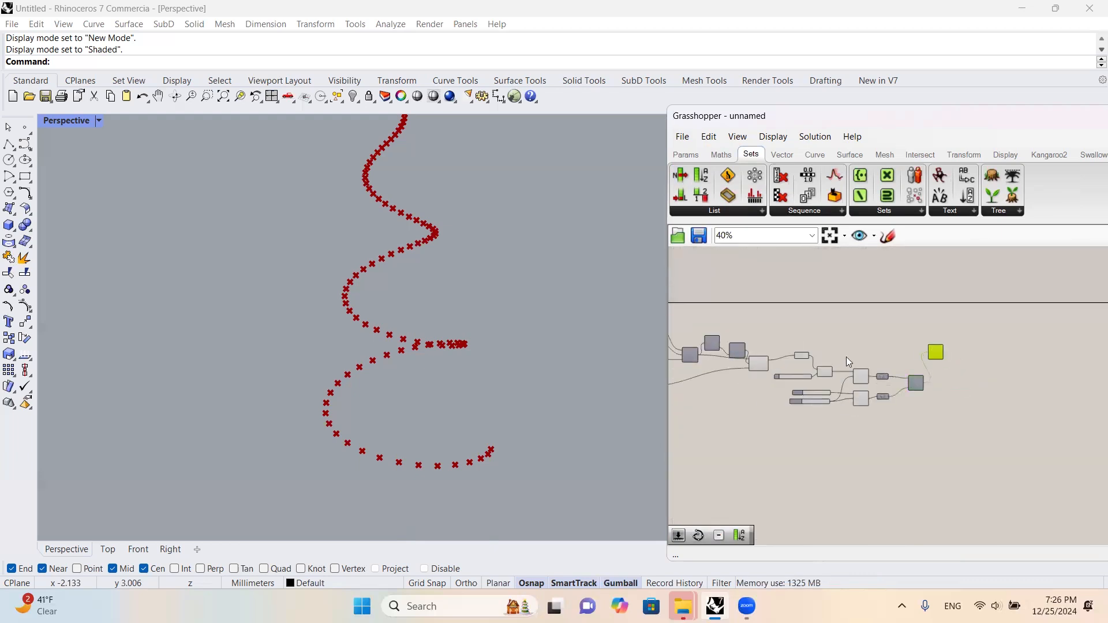
scroll(845, 357, up, 4)
right_drag(804, 349, 826, 358)
scroll(835, 353, down, 2)
click(796, 360)
scroll(826, 359, up, 2)
drag(738, 378, 1045, 353)
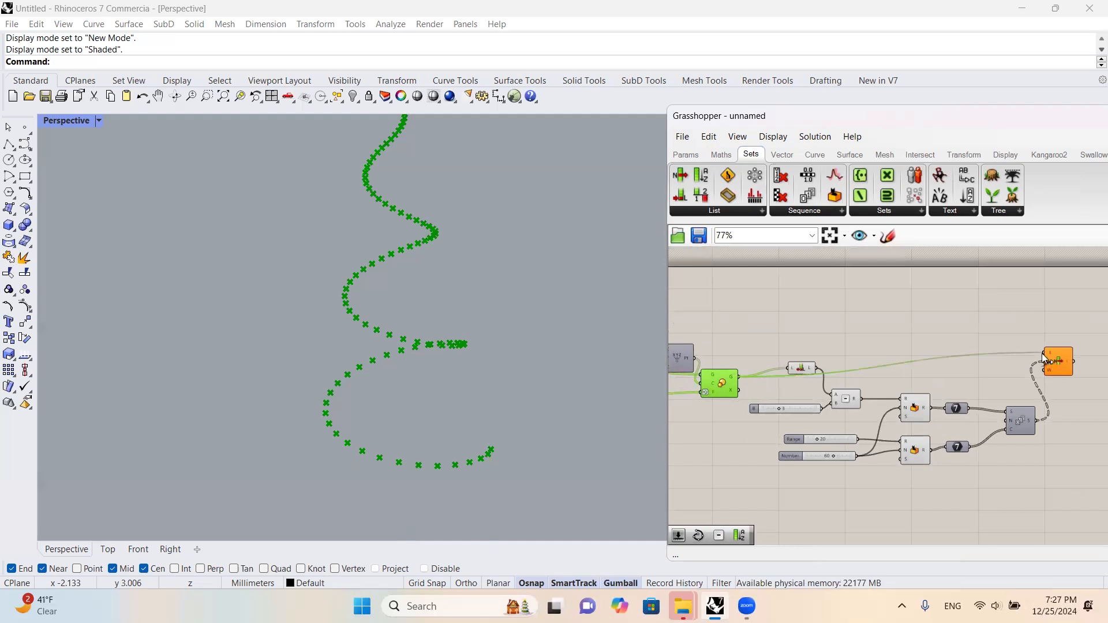
right_drag(1051, 356, 934, 373)
drag(939, 378, 991, 437)
right_drag(991, 437, 866, 391)
- Add an Interpolate curve component after List Item, connect List Item's output to its V input, and inspect the resulting curves
click(821, 156)
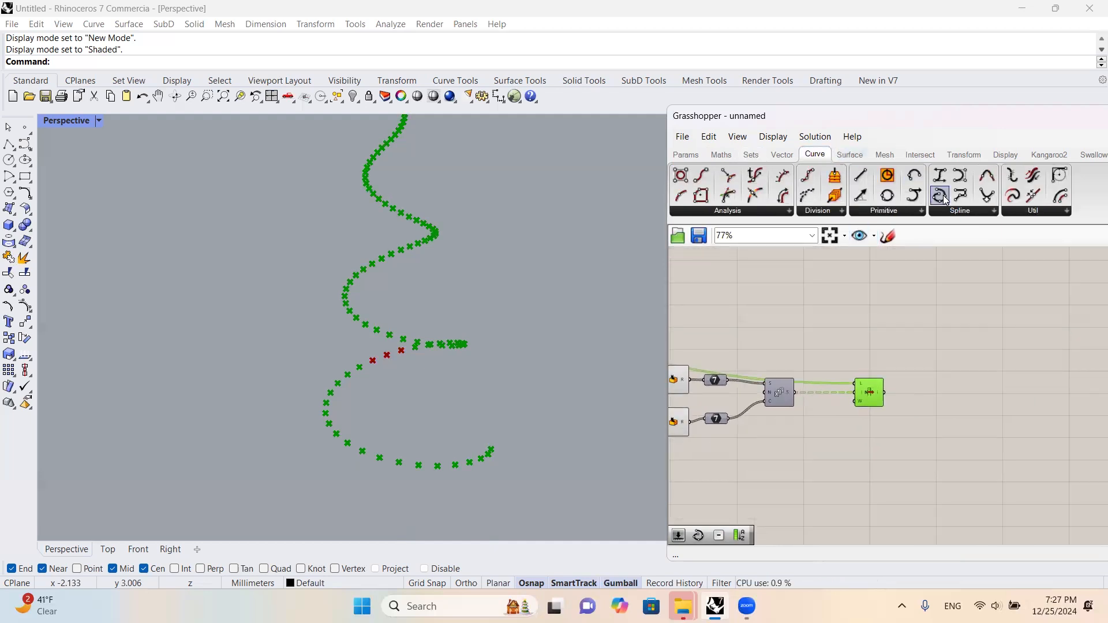
drag(943, 195, 955, 393)
scroll(843, 410, up, 4)
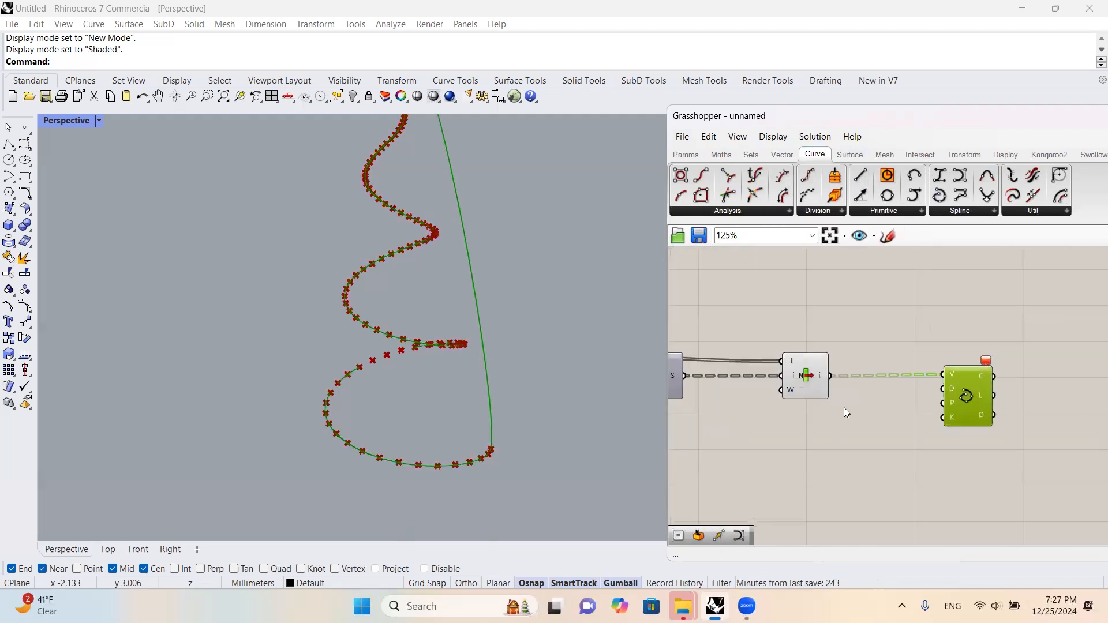
right_drag(844, 390, 928, 384)
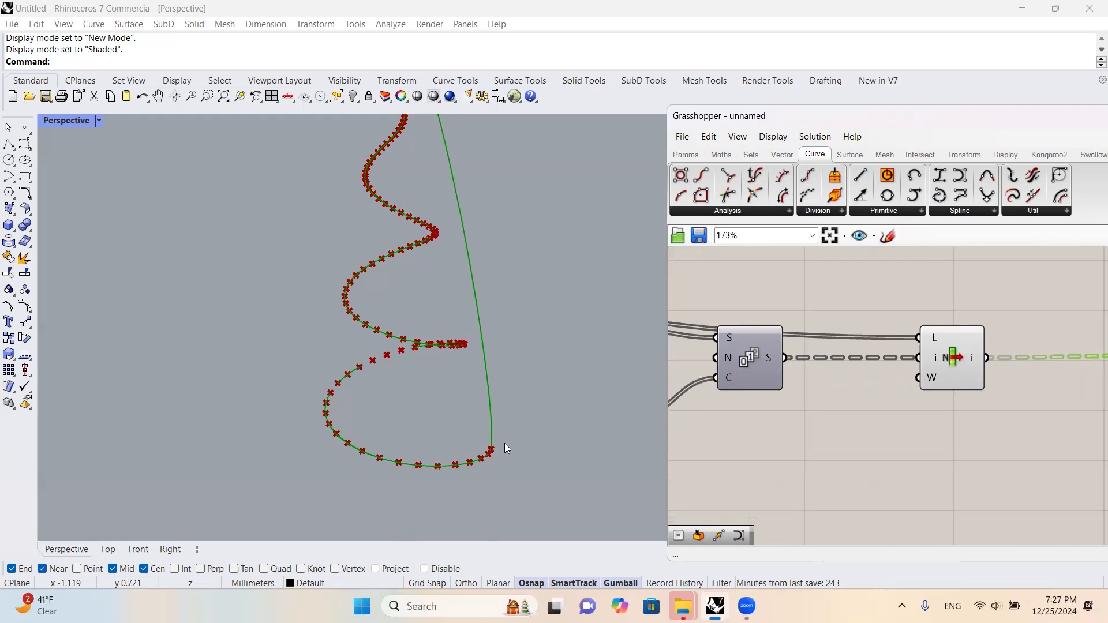
scroll(482, 464, up, 5)
scroll(444, 453, down, 6)
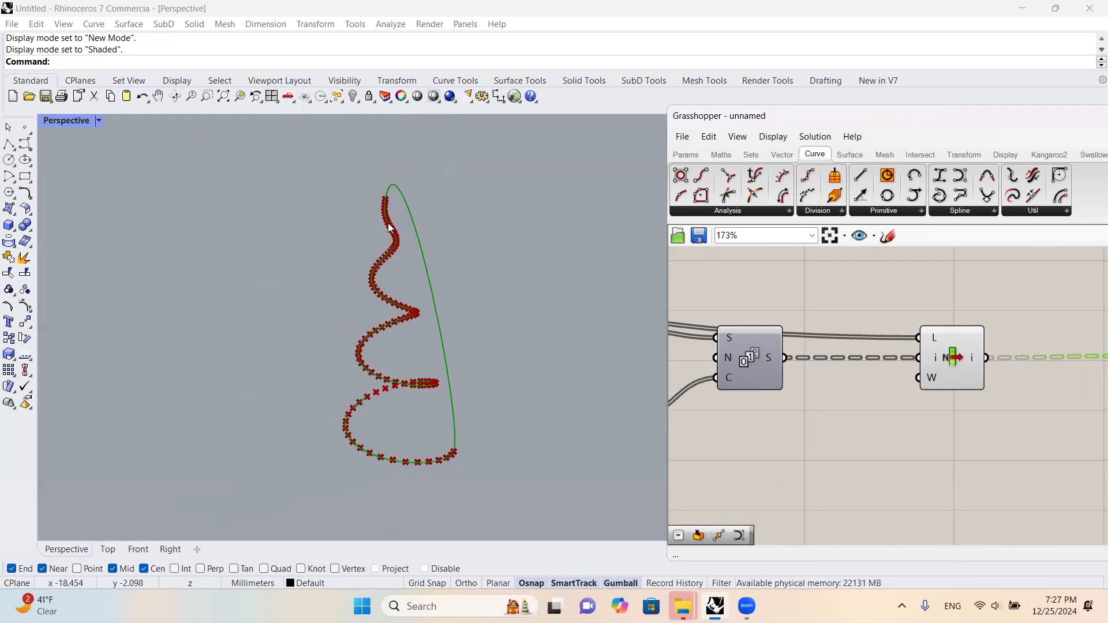
- Set List Item's Wrap input to False
right_click(933, 376)
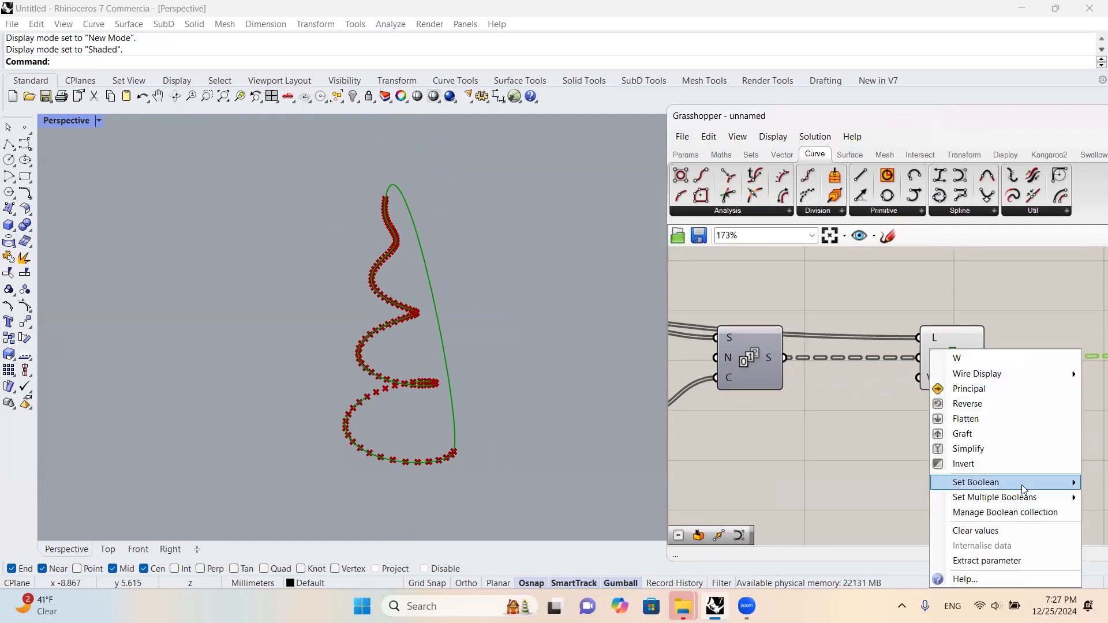
mouse_move(981, 482)
click(922, 490)
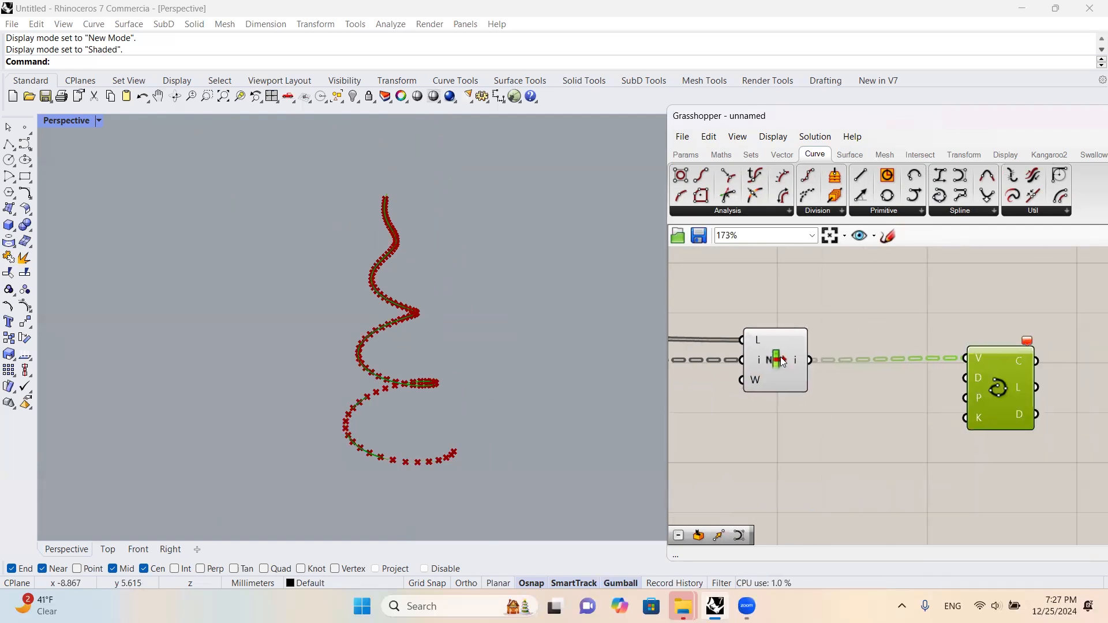
- Read the Interpolate component's error message and check the domain at the lower Random component's Range input
right_drag(1025, 366, 895, 359)
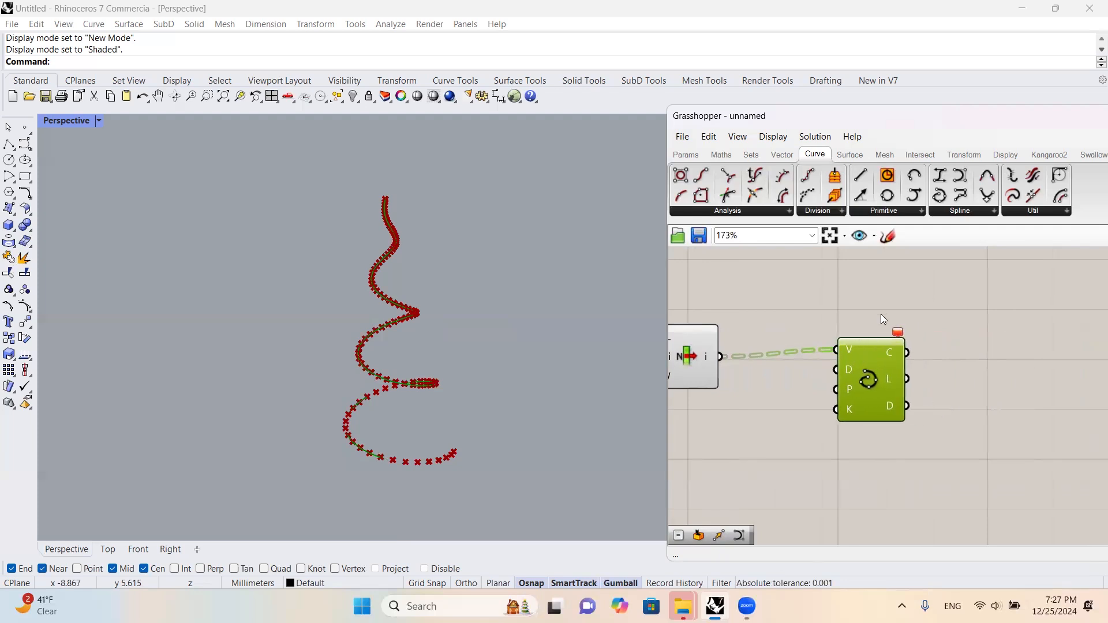
mouse_move(901, 338)
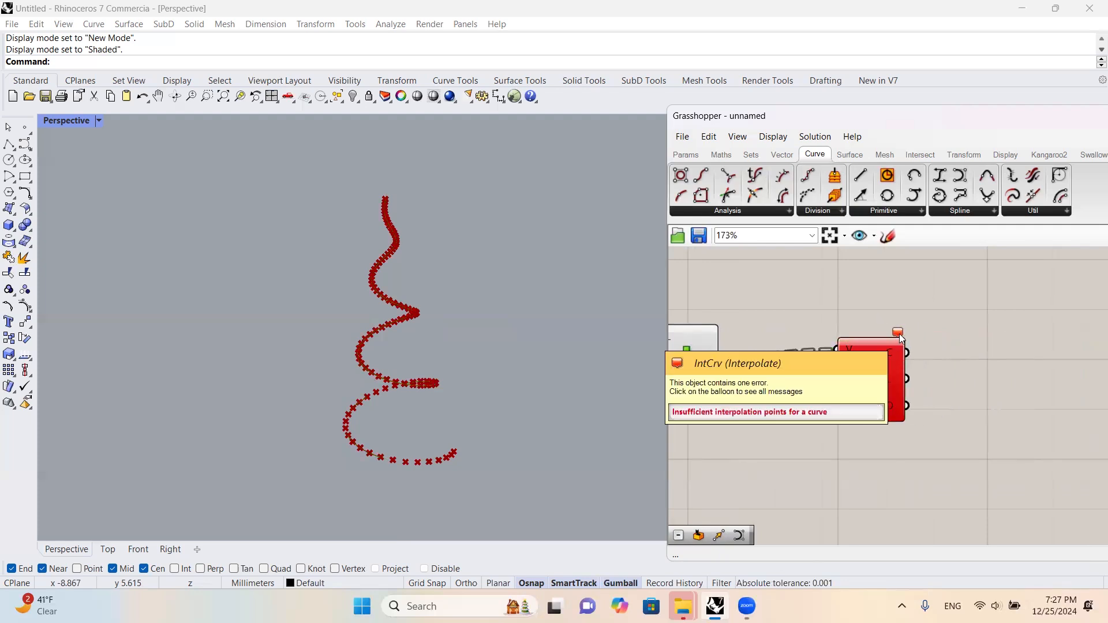
right_drag(750, 317, 1045, 311)
scroll(1045, 313, down, 4)
right_drag(727, 362, 889, 363)
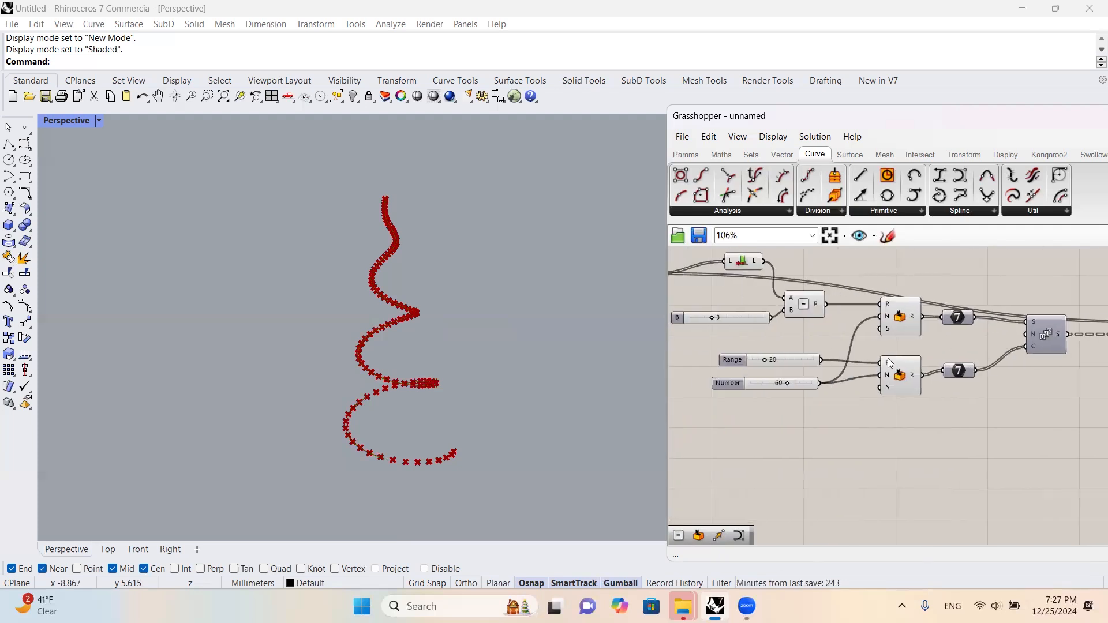
scroll(796, 372, up, 7)
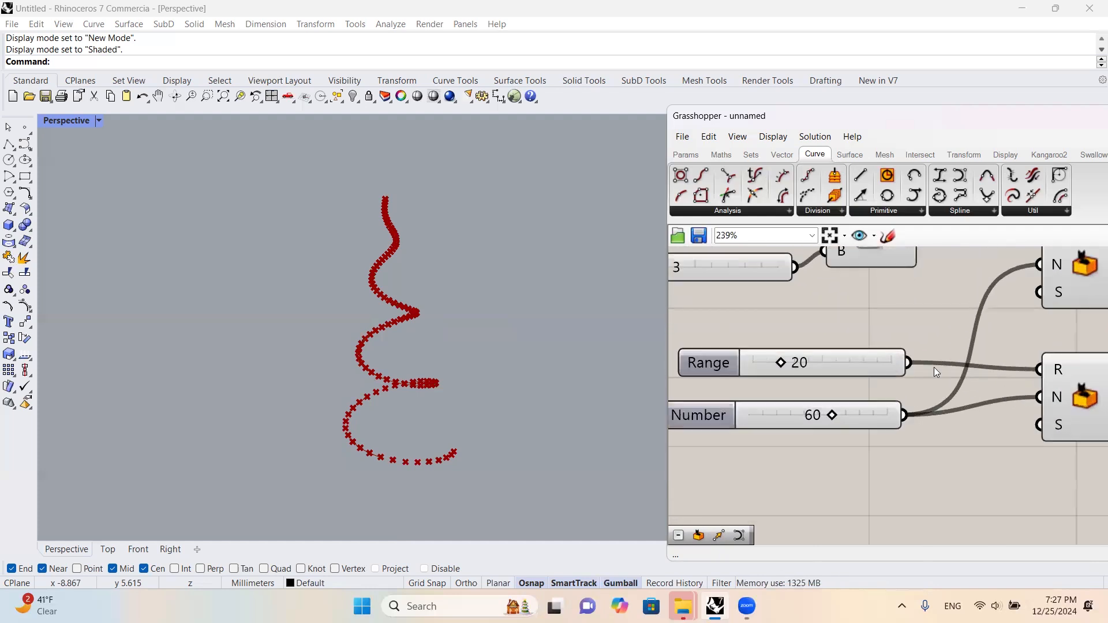
mouse_move(990, 378)
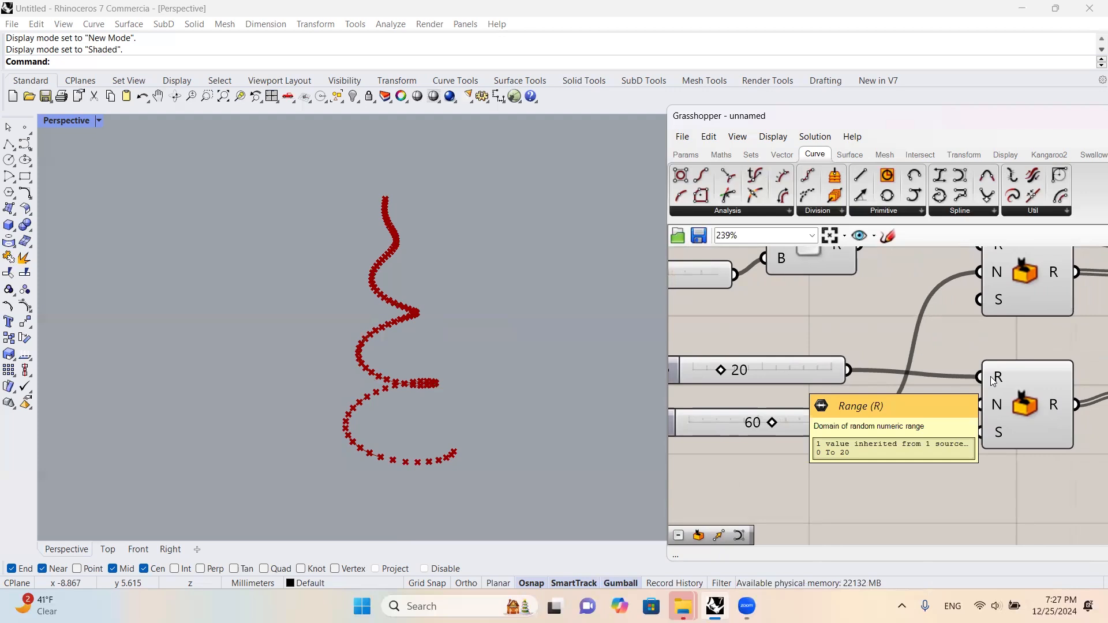
- Add a Construct Domain fed by a new slider of 3 and the 20 slider, and connect it to the lower Random's R input
click(722, 157)
drag(710, 233, 852, 349)
double_click(734, 320)
text(3)
key(Return)
drag(779, 322, 800, 329)
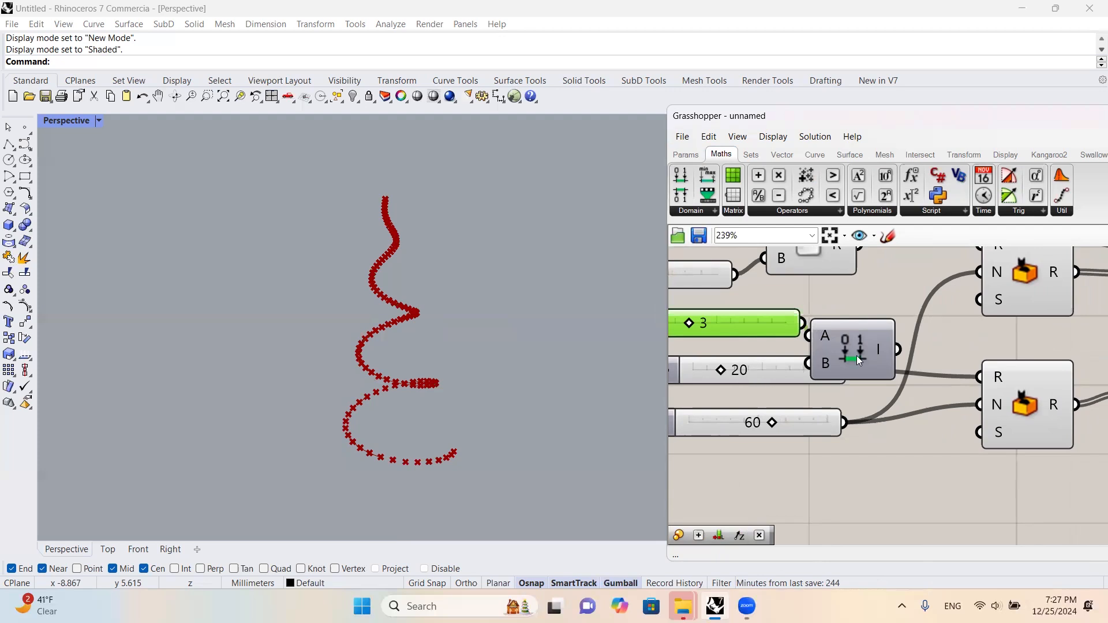
drag(858, 360, 901, 356)
drag(812, 367, 837, 376)
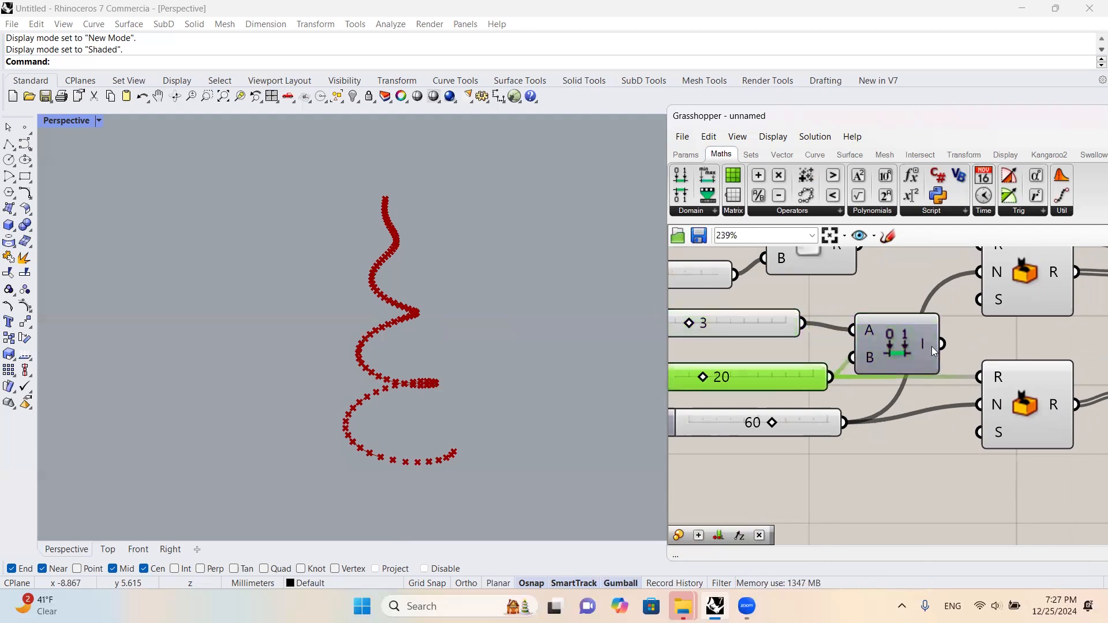
click(975, 346)
- Select the Interpolate component and examine its curves along the spiral
scroll(821, 350, down, 6)
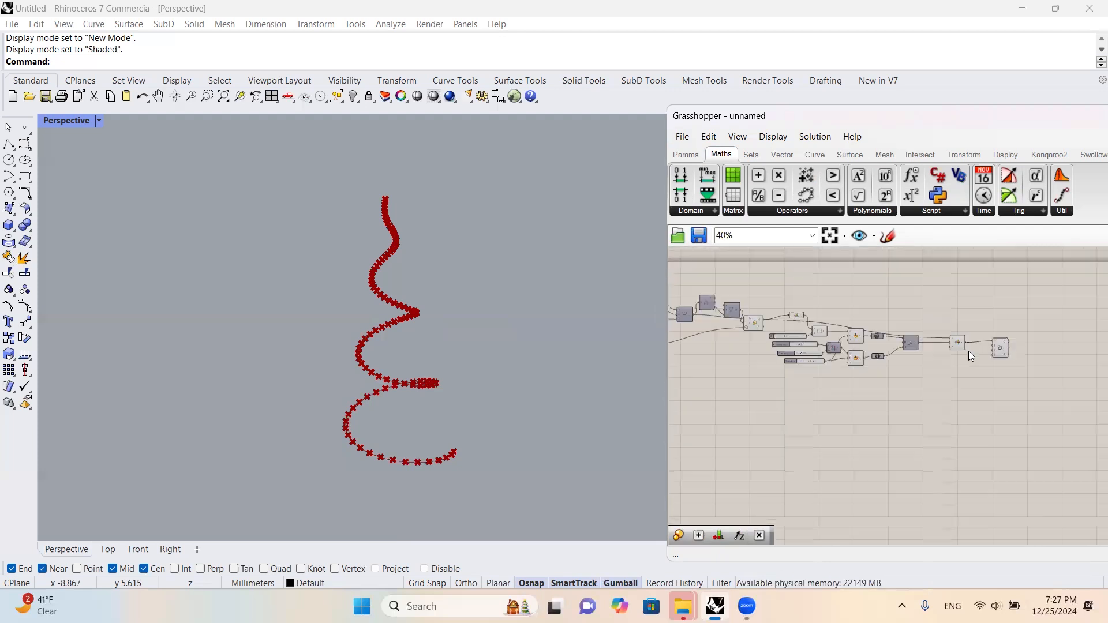
scroll(913, 345, up, 4)
click(931, 349)
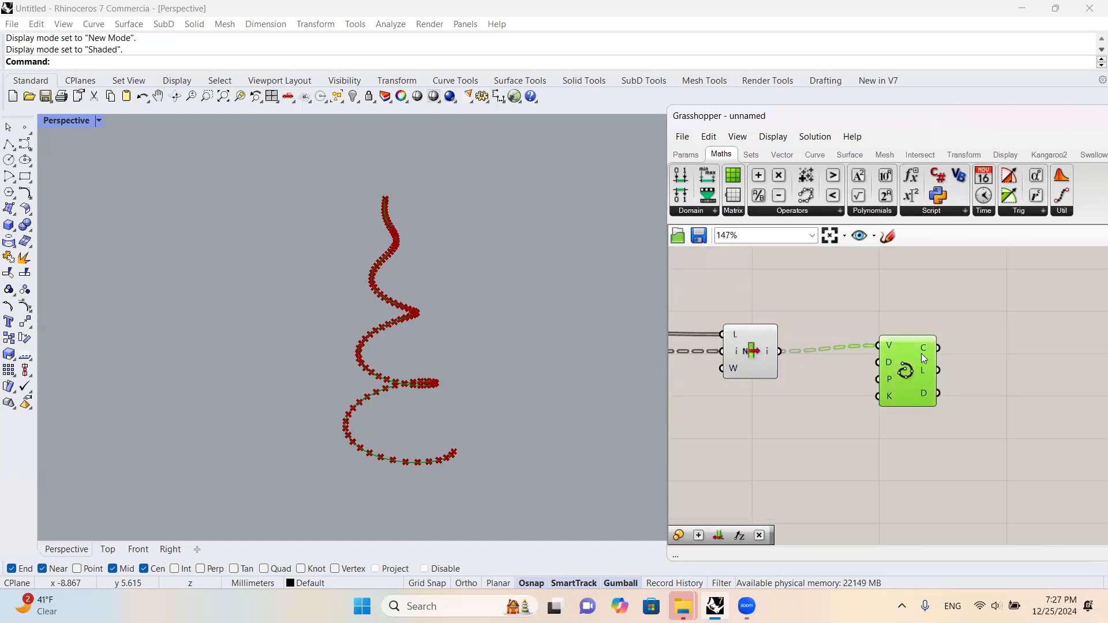
mouse_move(933, 348)
right_drag(933, 348, 812, 346)
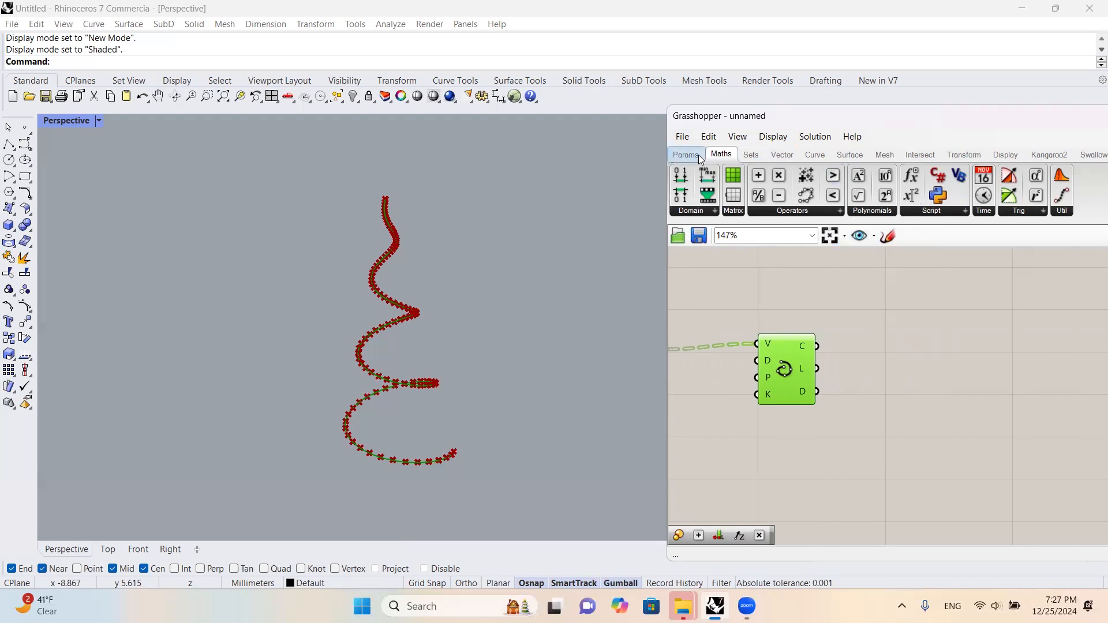
scroll(802, 352, down, 3)
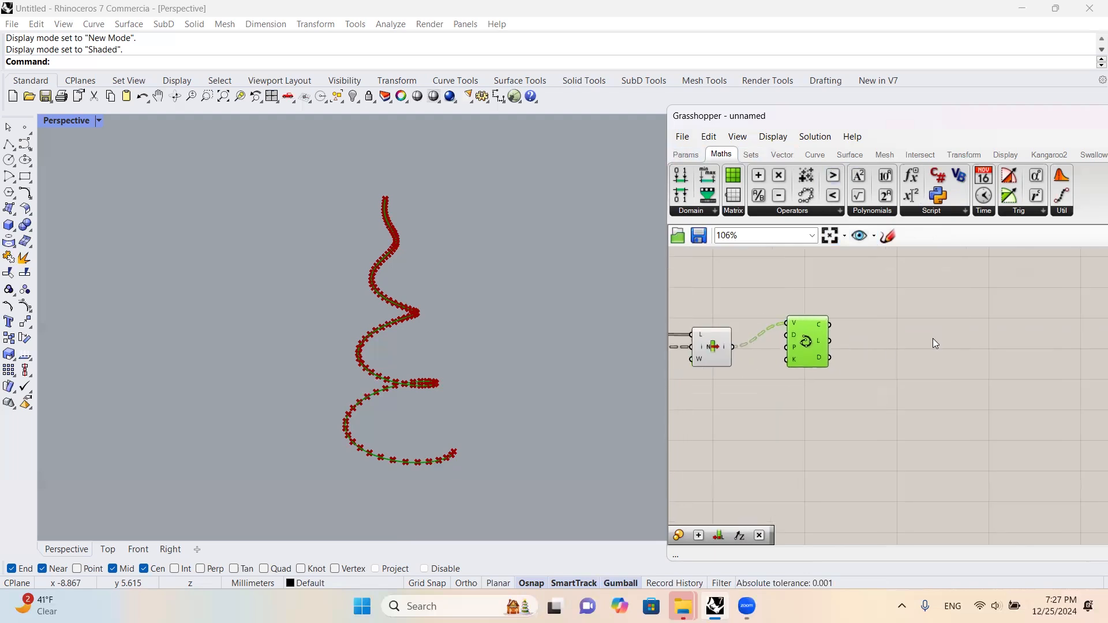
scroll(893, 338, up, 1)
- Add a Move component after Interpolate and place a Unit Z component below it
double_click(947, 343)
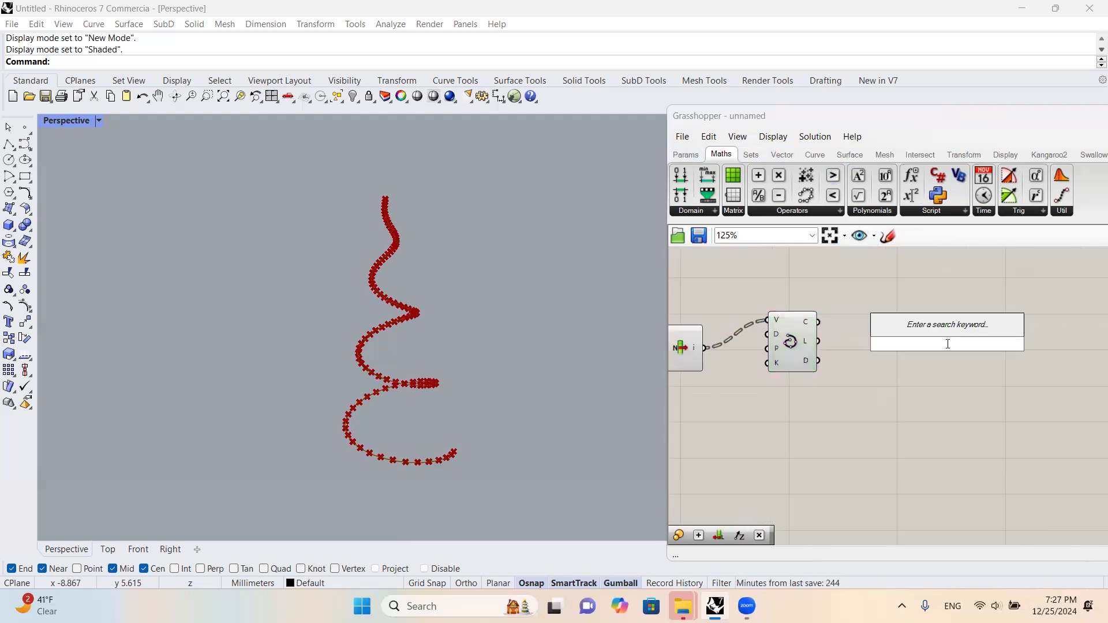
text(move)
key(Return)
drag(947, 345, 1000, 362)
double_click(870, 392)
text(z)
click(879, 382)
drag(879, 384, 906, 422)
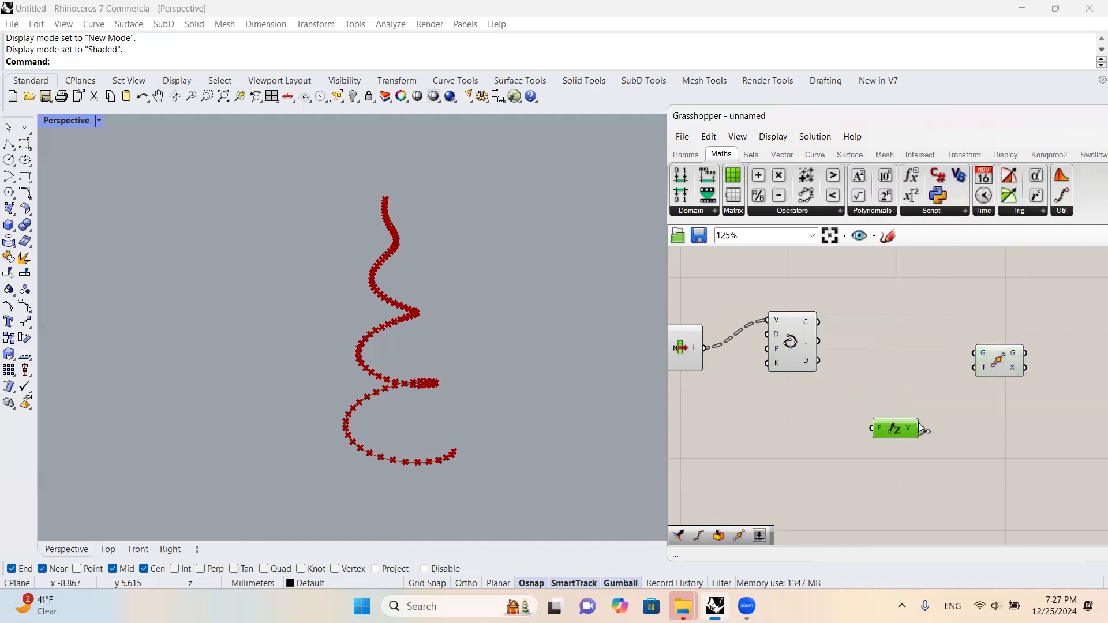
- Connect Unit Z's V output to Move's T input and Interpolate's C output to Move's G input
scroll(426, 264, up, 4)
scroll(372, 202, up, 1)
scroll(385, 193, down, 3)
scroll(381, 231, up, 6)
scroll(346, 269, up, 3)
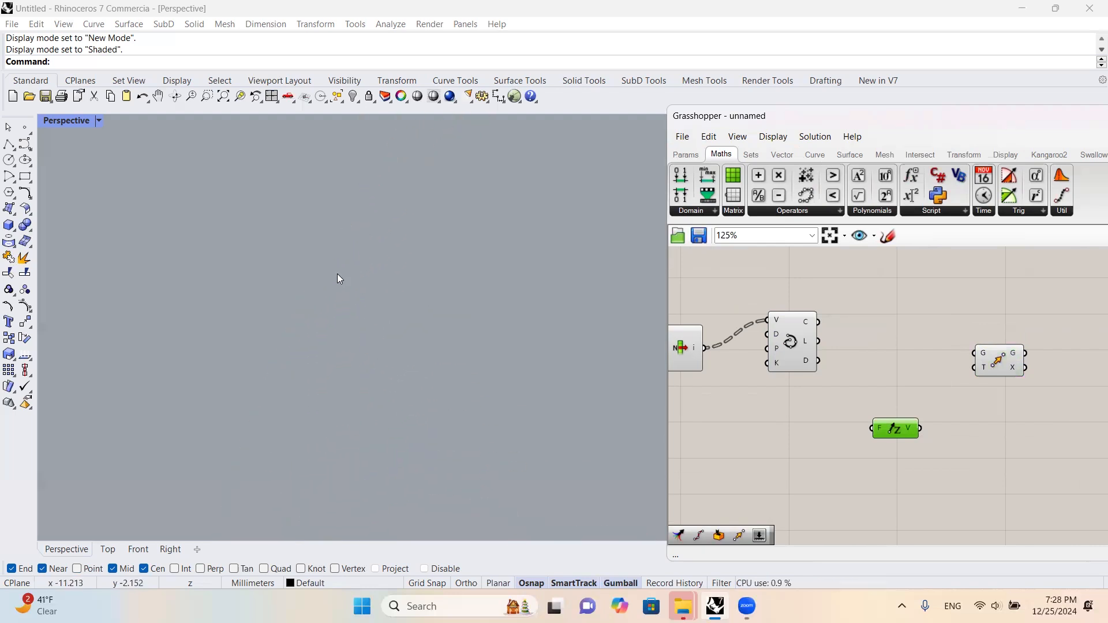
scroll(206, 242, down, 5)
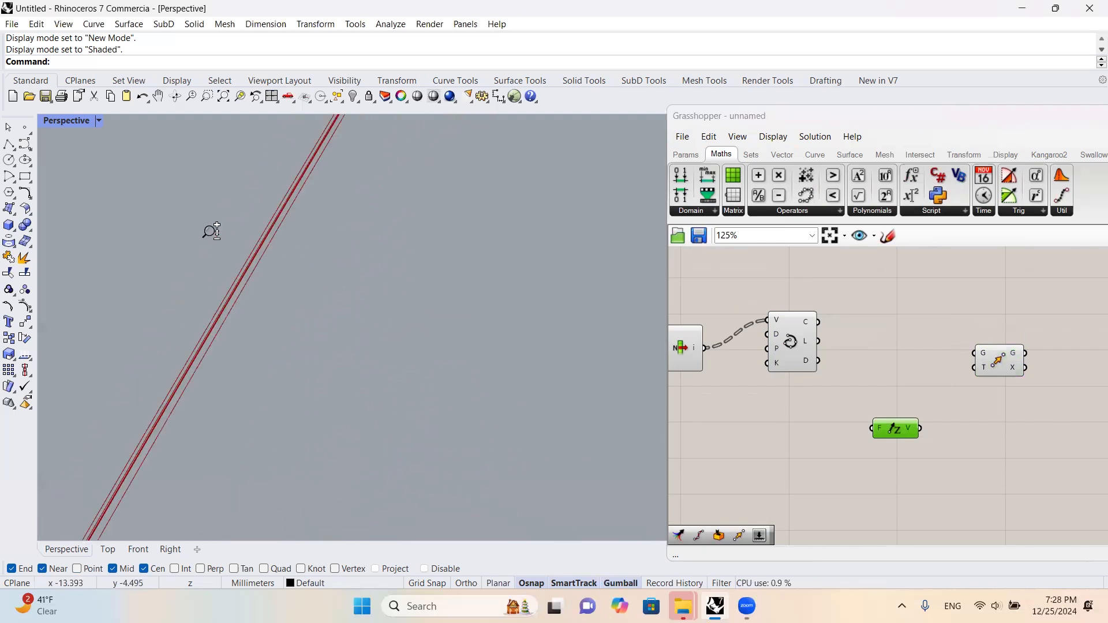
scroll(404, 317, down, 3)
right_drag(491, 356, 549, 283)
right_drag(418, 298, 465, 298)
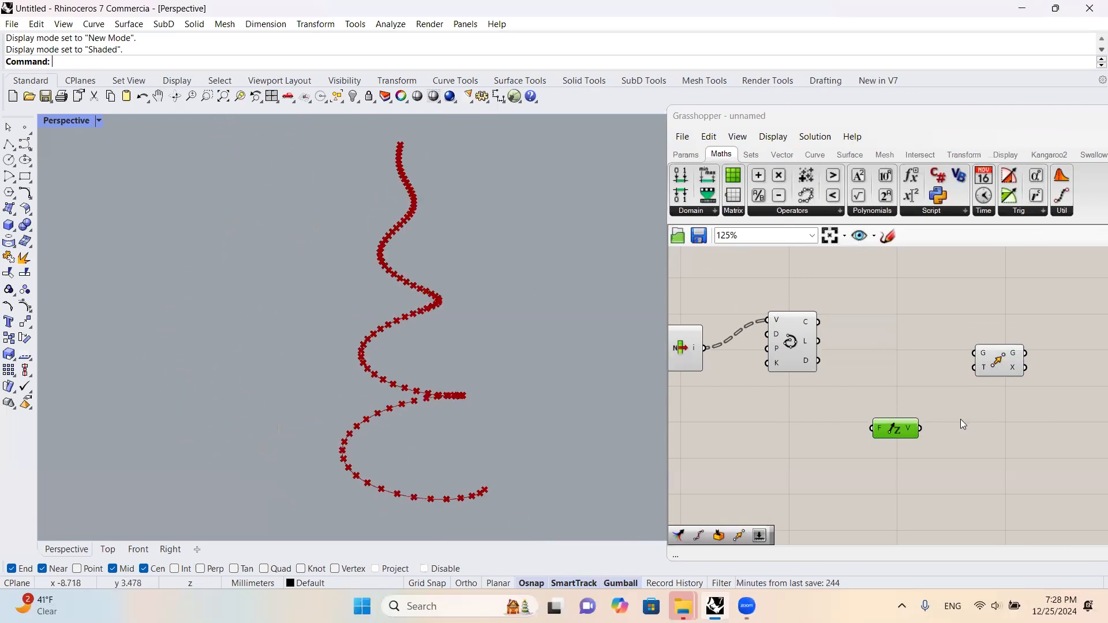
drag(981, 368, 923, 429)
drag(957, 345, 973, 352)
- Add a Random component before Unit Z
double_click(802, 447)
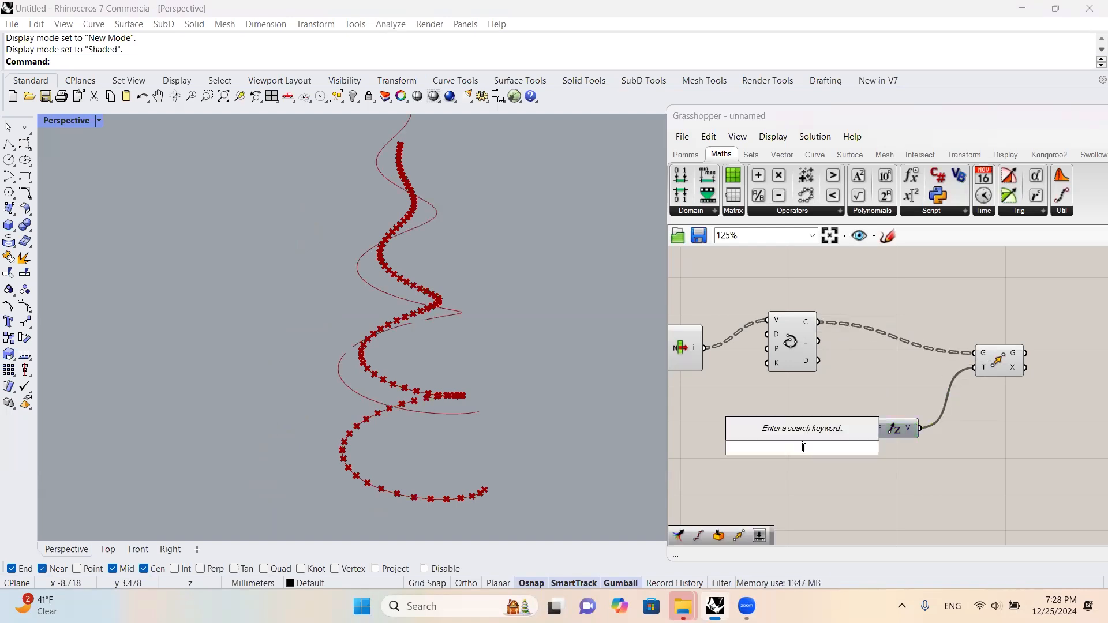
text(ra)
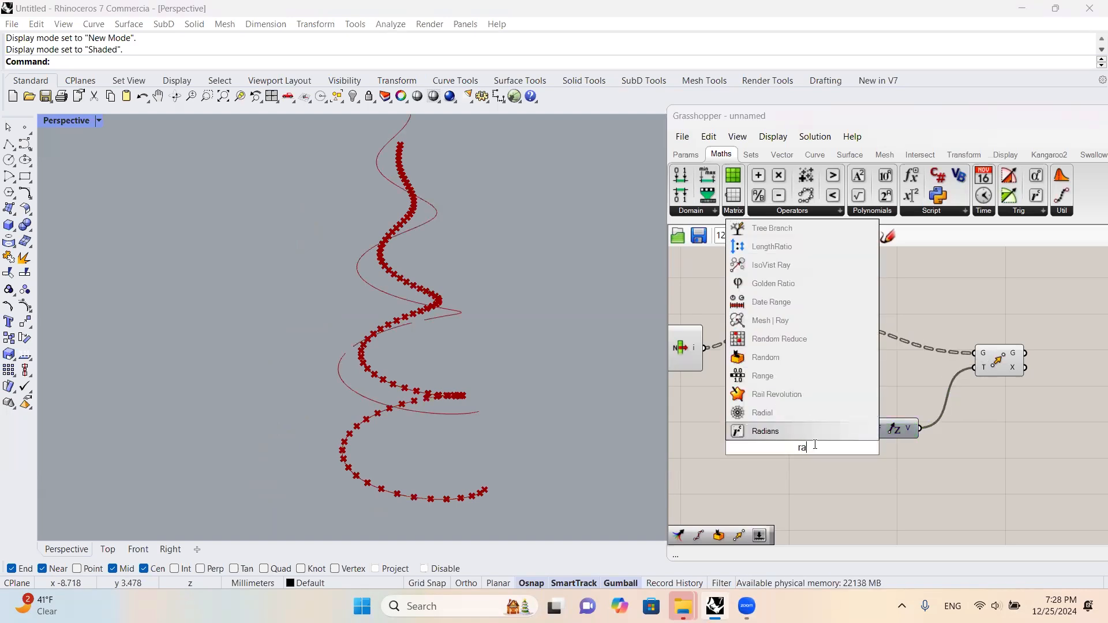
text(ndom)
key(Return)
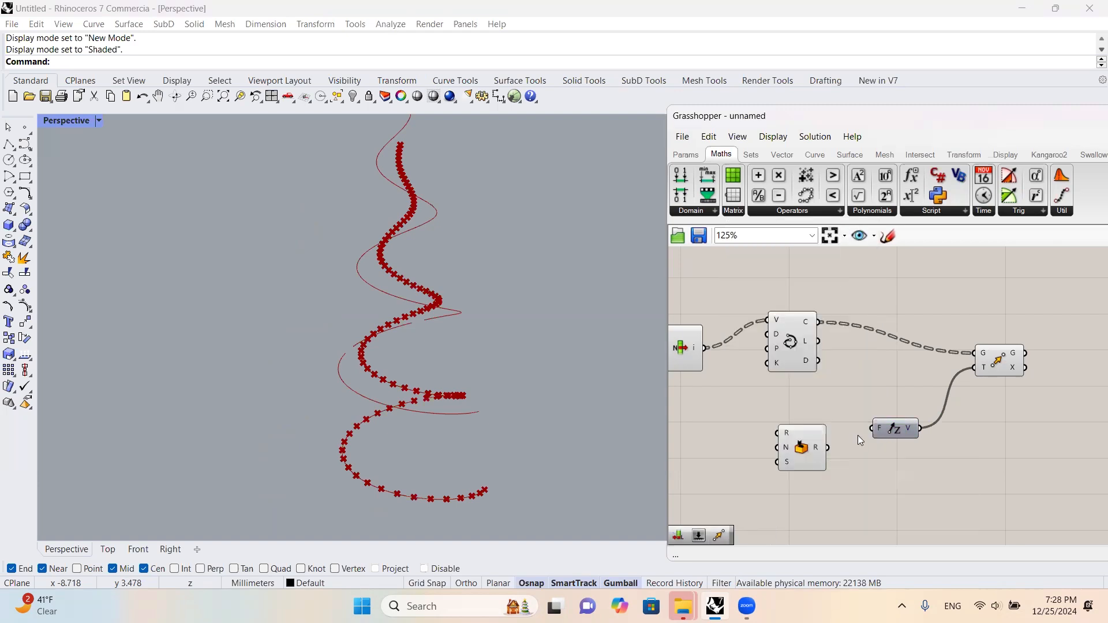
- Bring the shared 60 slider closer to the new Random component and connect it to that component's N input
scroll(857, 434, down, 3)
right_drag(841, 418, 988, 394)
scroll(944, 393, down, 2)
scroll(744, 363, up, 1)
right_drag(744, 362, 874, 357)
scroll(855, 364, down, 3)
scroll(907, 363, up, 5)
scroll(914, 355, down, 6)
right_drag(814, 352, 892, 347)
scroll(943, 345, up, 7)
right_drag(980, 360, 891, 357)
scroll(743, 380, down, 3)
drag(743, 386, 1033, 433)
right_drag(1044, 416, 875, 435)
scroll(873, 448, up, 4)
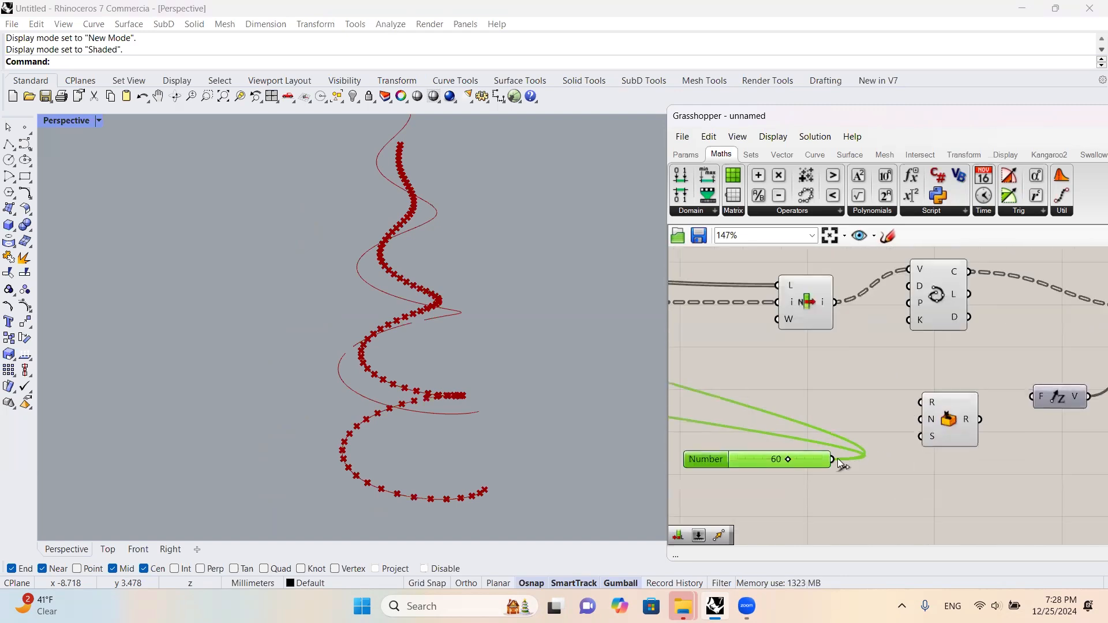
right_drag(849, 394, 699, 373)
drag(797, 385, 909, 421)
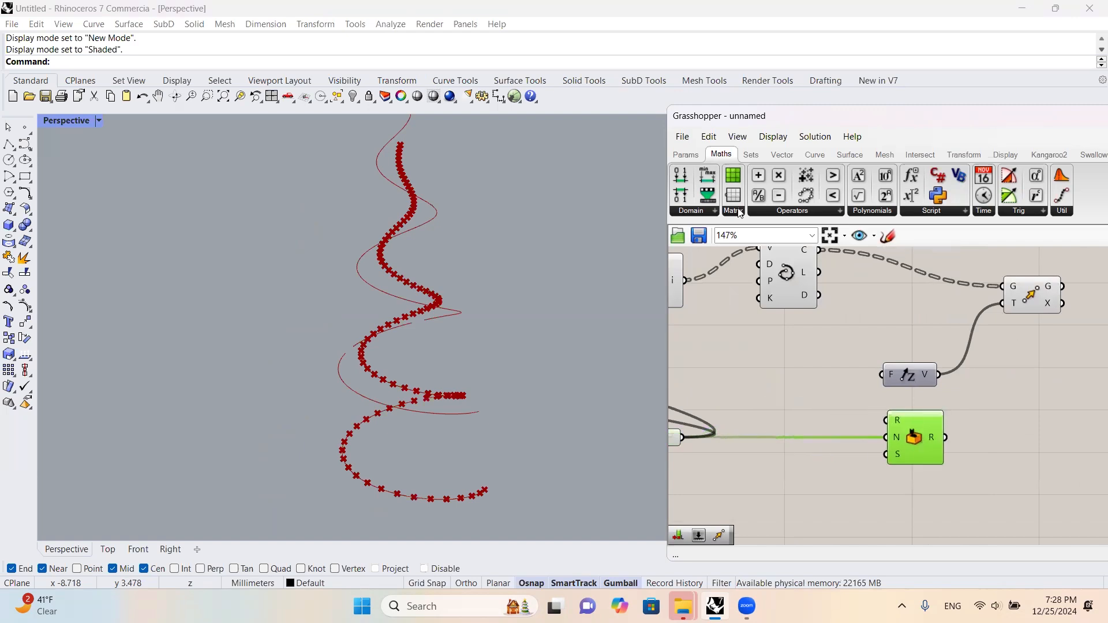
- Connect a new Construct Domain to the new Random's R input, with sliders of 0.802 for Domain start and 2.222 for Domain end
drag(805, 409, 847, 412)
double_click(731, 382)
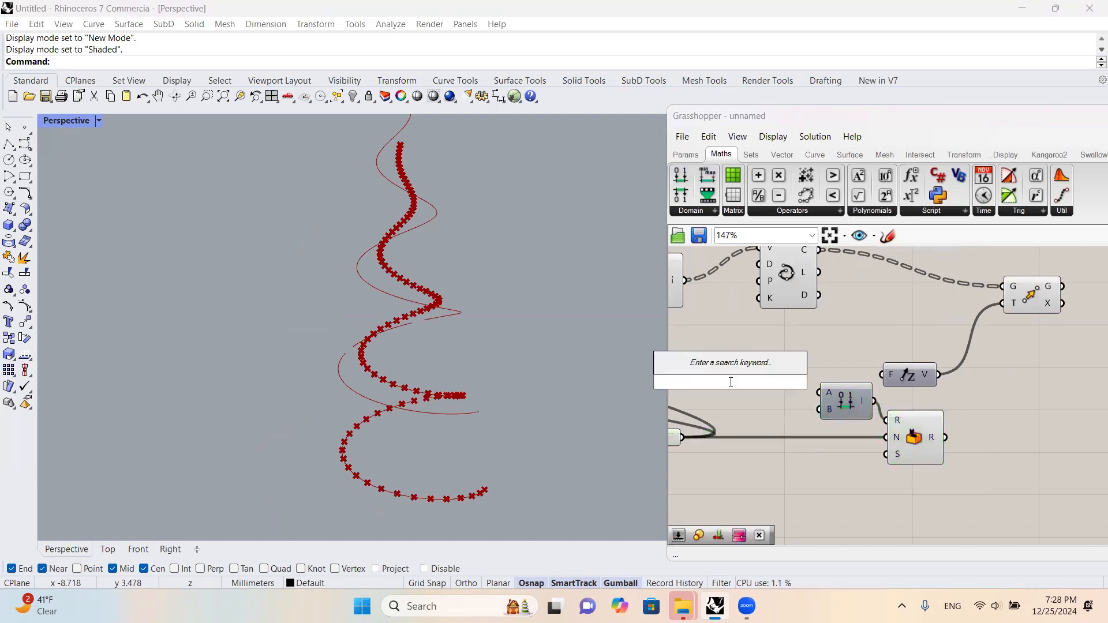
text(2.222)
key(Return)
drag(729, 382, 774, 382)
scroll(758, 388, up, 3)
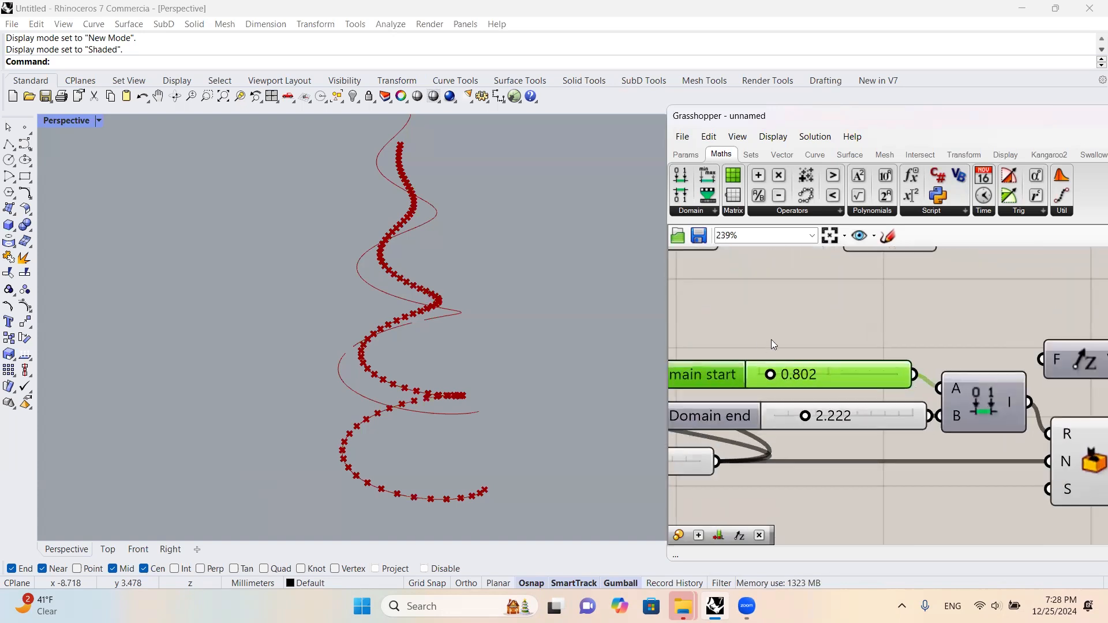
- Connect Random's R output to Unit Z's F input and move the Move component farther along the chain
scroll(771, 344, down, 4)
right_drag(975, 378, 876, 390)
drag(846, 364, 908, 392)
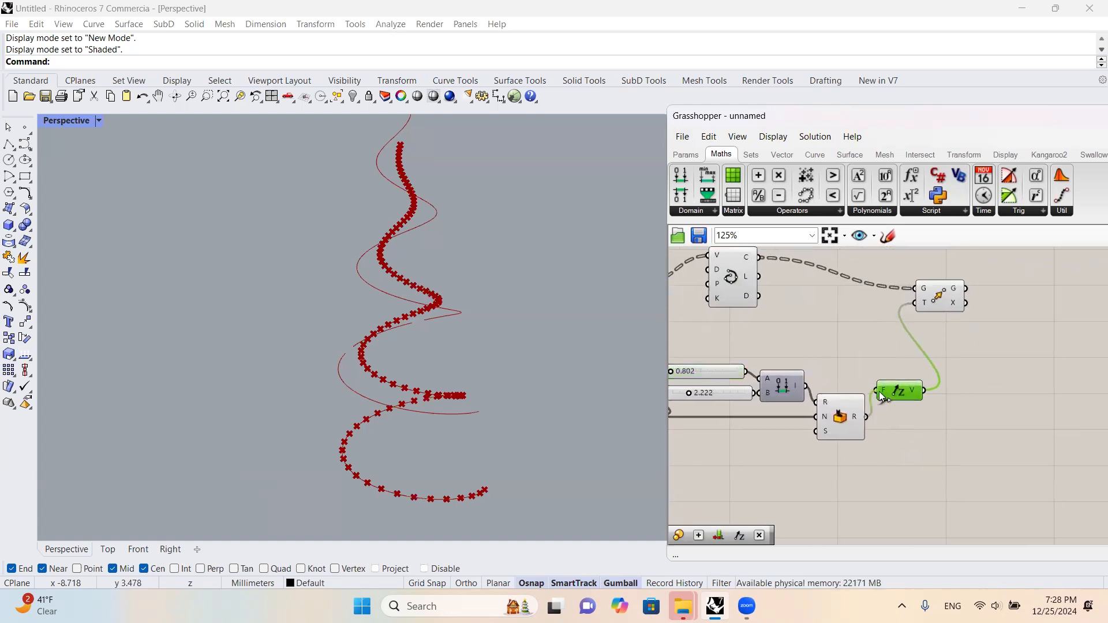
drag(947, 304, 1045, 344)
right_drag(1018, 375, 997, 387)
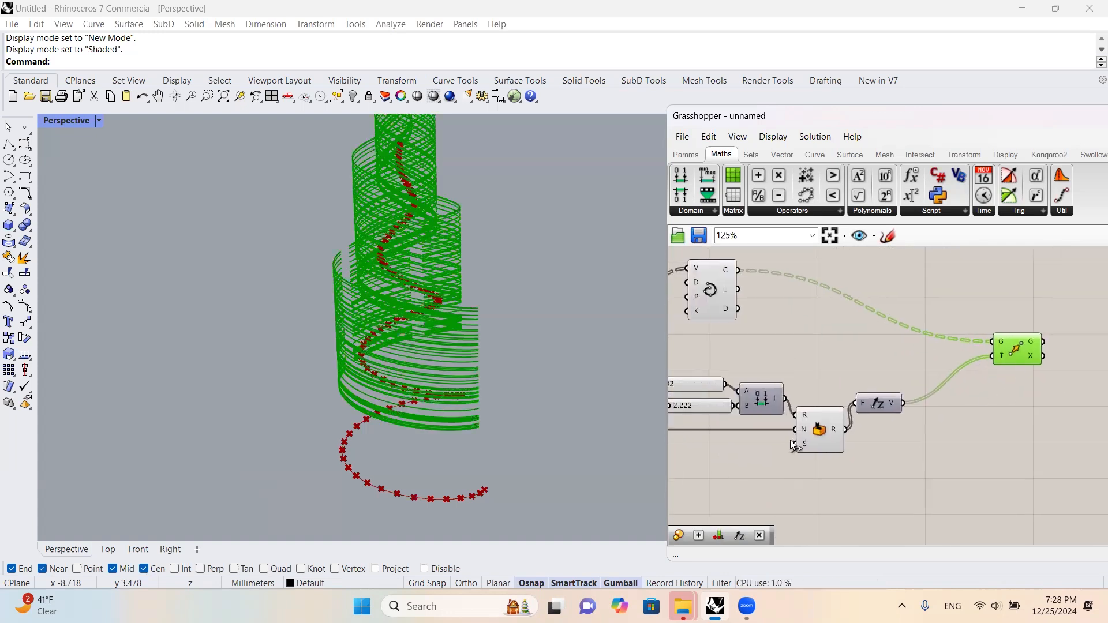
- Check the vectors at Move's T input and flatten its G input
right_click(1002, 359)
click(934, 359)
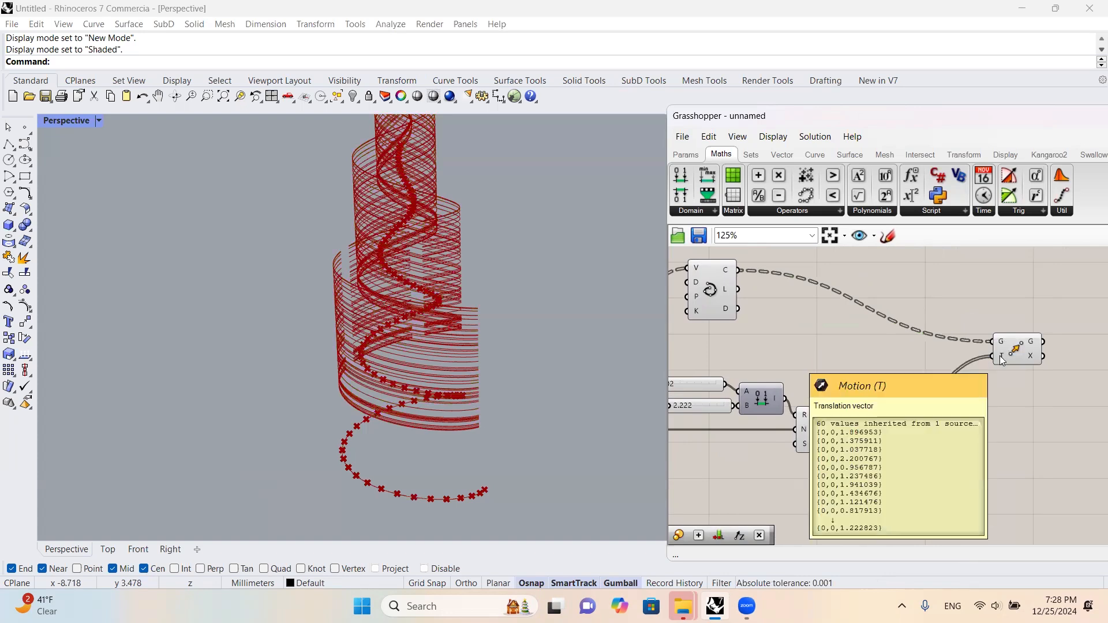
right_click(1001, 341)
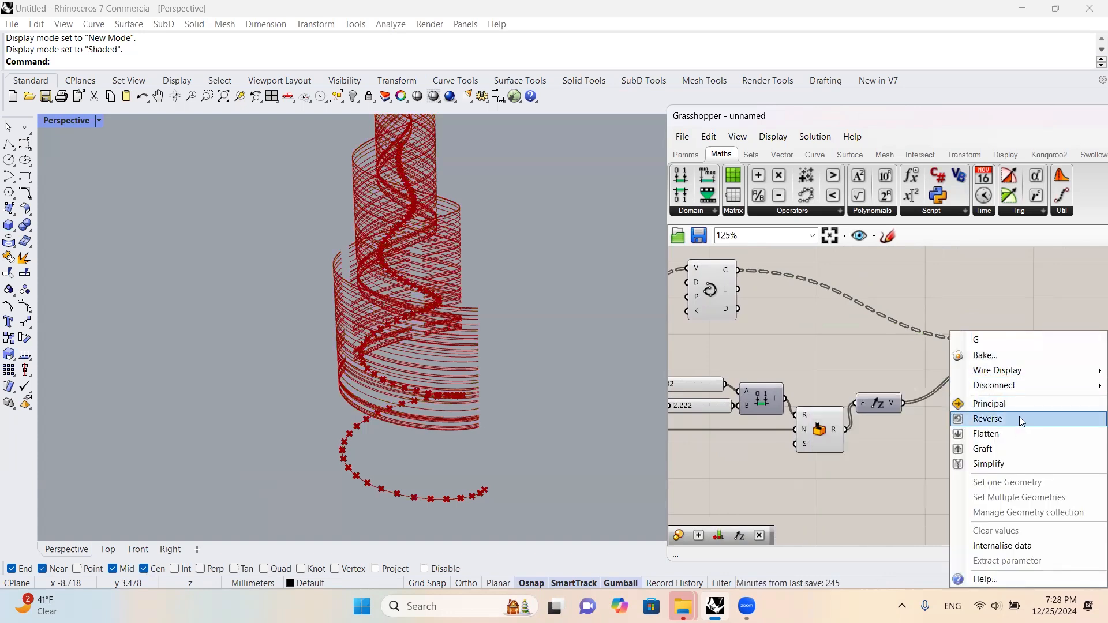
click(1015, 432)
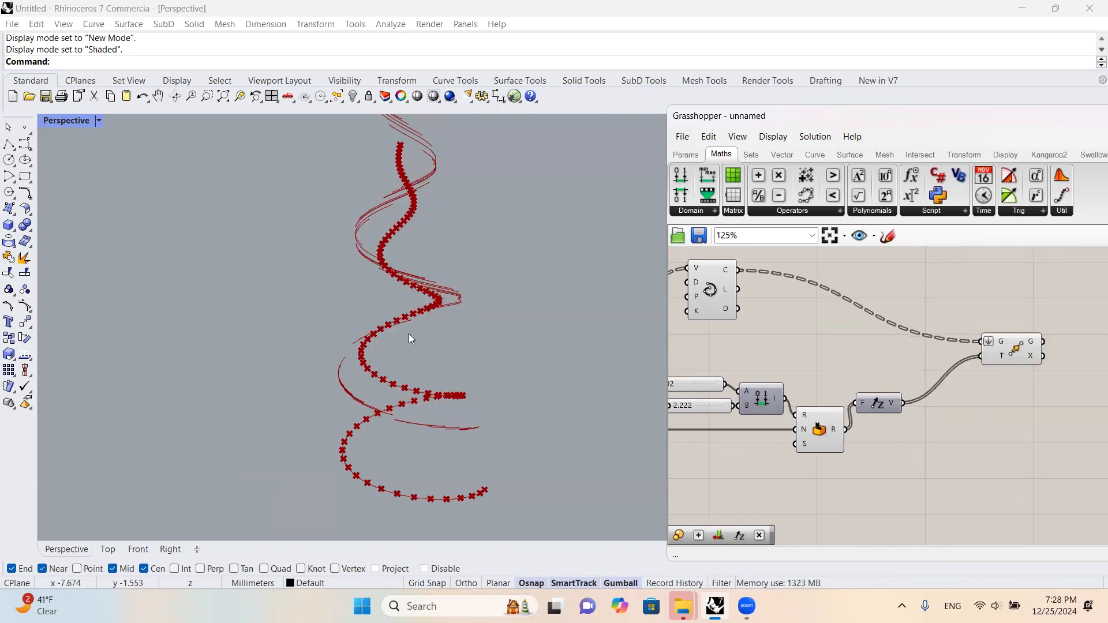
- Set the Domain end slider of the vertical offset to 3.767
right_drag(743, 417, 898, 408)
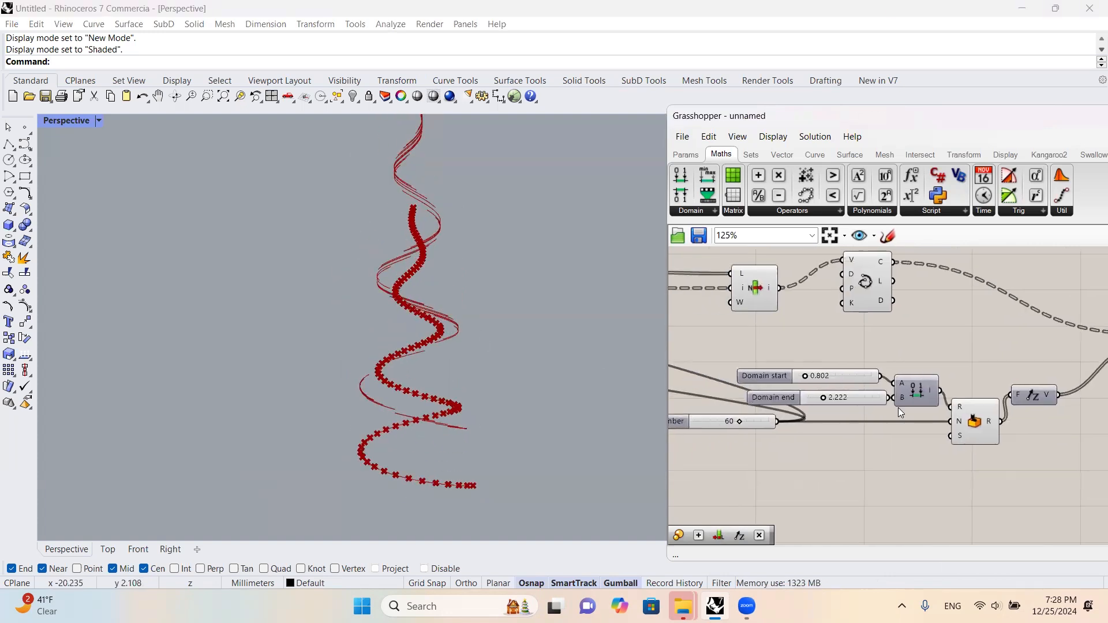
scroll(836, 400, up, 5)
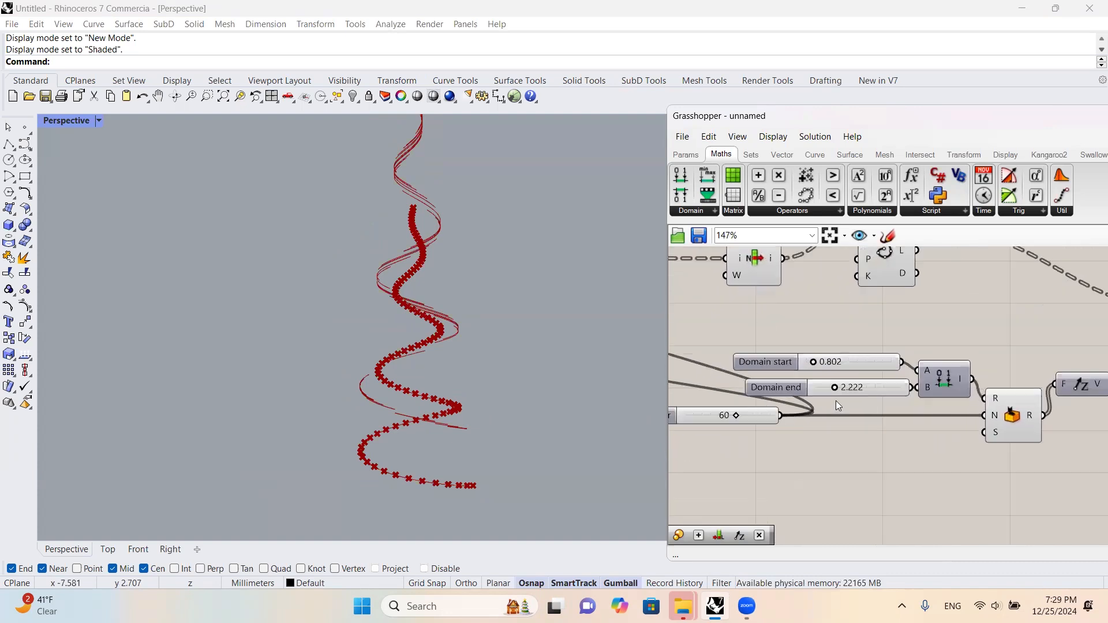
mouse_move(839, 382)
mouse_down()
mouse_move(878, 380)
mouse_move(853, 388)
mouse_up()
scroll(813, 377, down, 4)
right_drag(468, 305, 502, 219)
- Duplicate the 60 slider and connect the copy to the S input of the Random component driving Unit Z
right_drag(780, 410, 824, 394)
drag(801, 391, 734, 431)
right_drag(796, 425, 825, 420)
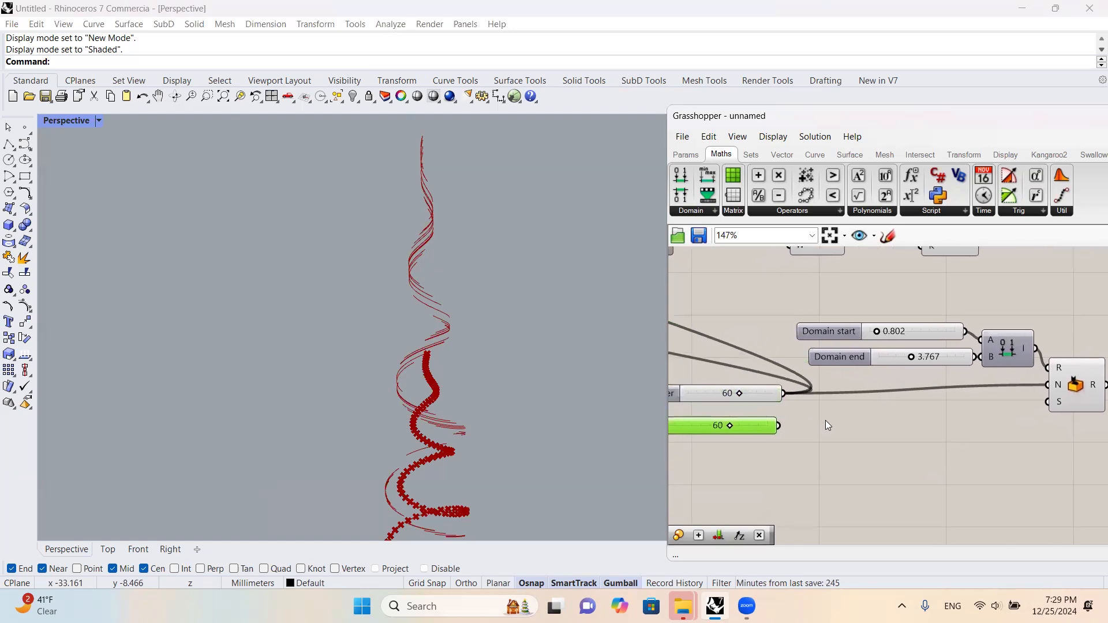
drag(789, 427, 1068, 404)
drag(779, 427, 1050, 403)
scroll(620, 385, down, 4)
right_drag(619, 385, 506, 381)
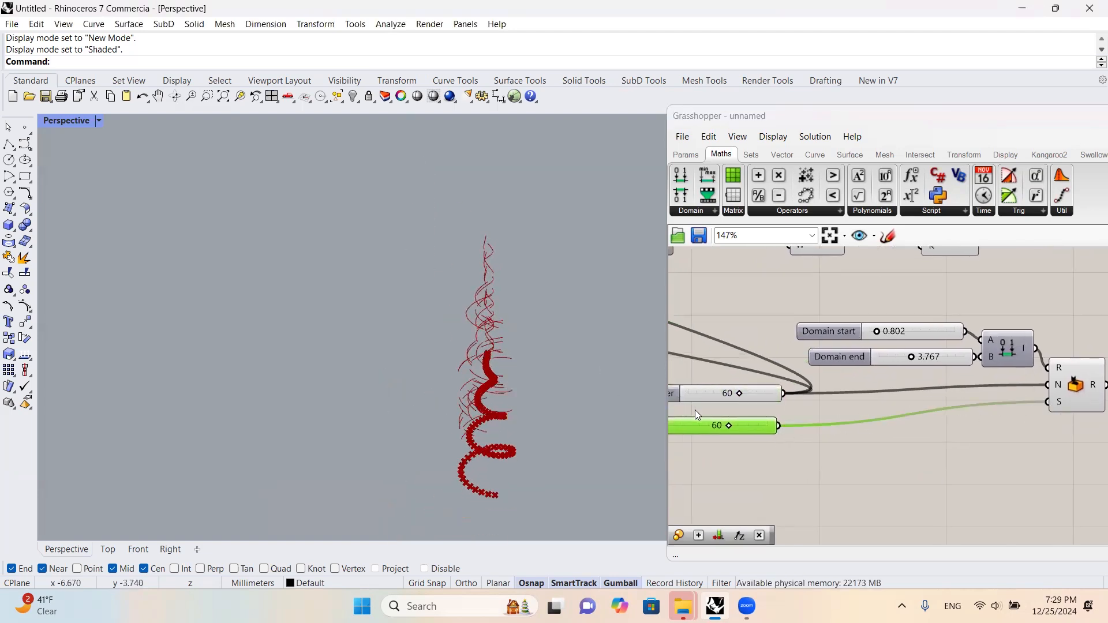
- Set the new seed slider to 25 and the Domain end slider to 1.507
scroll(762, 411, up, 2)
drag(823, 410, 774, 417)
right_drag(853, 362, 633, 406)
drag(863, 355, 836, 360)
scroll(912, 343, down, 10)
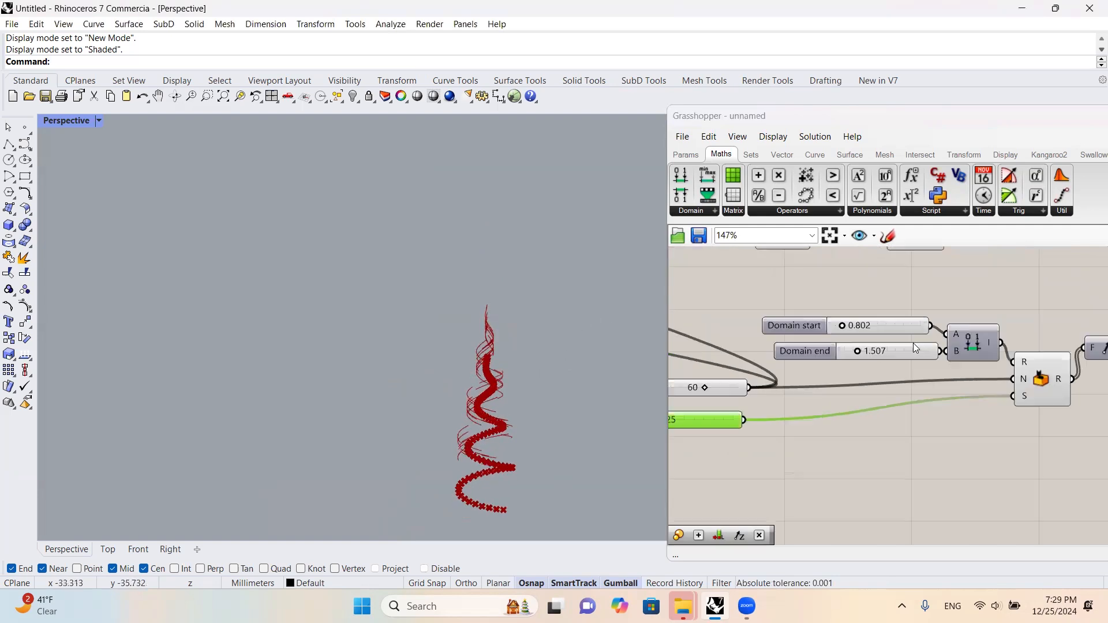
- Turn off the preview of every component except Move
drag(951, 352, 998, 352)
scroll(960, 382, down, 3)
drag(948, 409, 733, 313)
middle_click(772, 336)
click(816, 294)
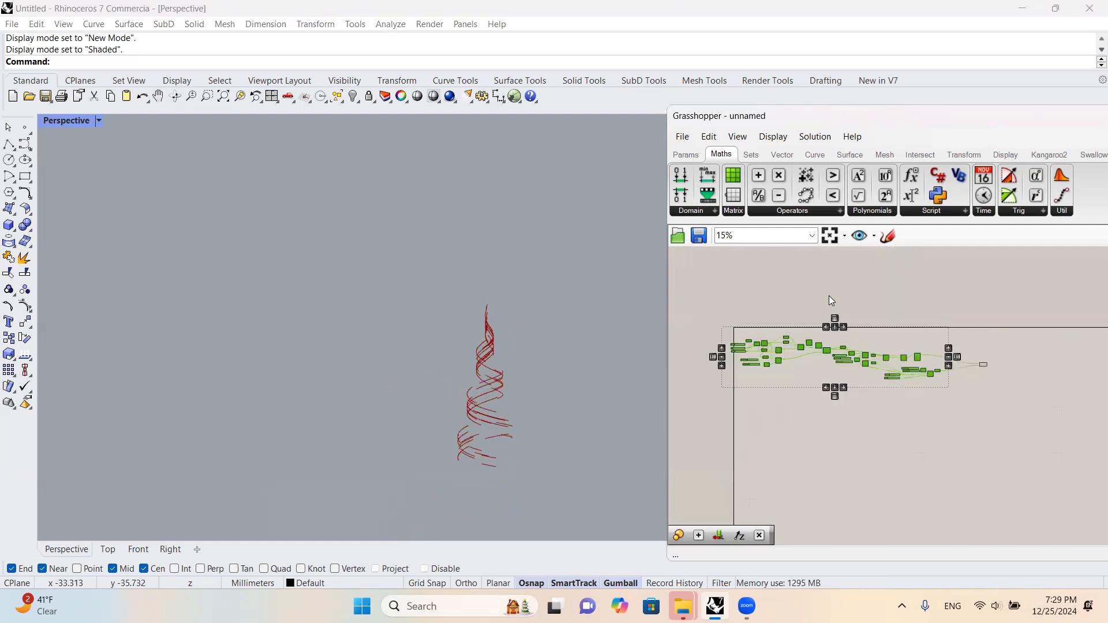
right_drag(965, 323, 863, 321)
click(865, 327)
- Add a Scale component after Move and connect Move's G output to Scale's G input
scroll(877, 357, up, 5)
scroll(534, 383, up, 5)
scroll(811, 372, up, 4)
scroll(809, 368, up, 3)
drag(776, 347, 701, 297)
scroll(700, 296, down, 4)
right_drag(817, 325, 1001, 355)
scroll(892, 334, up, 3)
drag(892, 335, 806, 339)
double_click(938, 343)
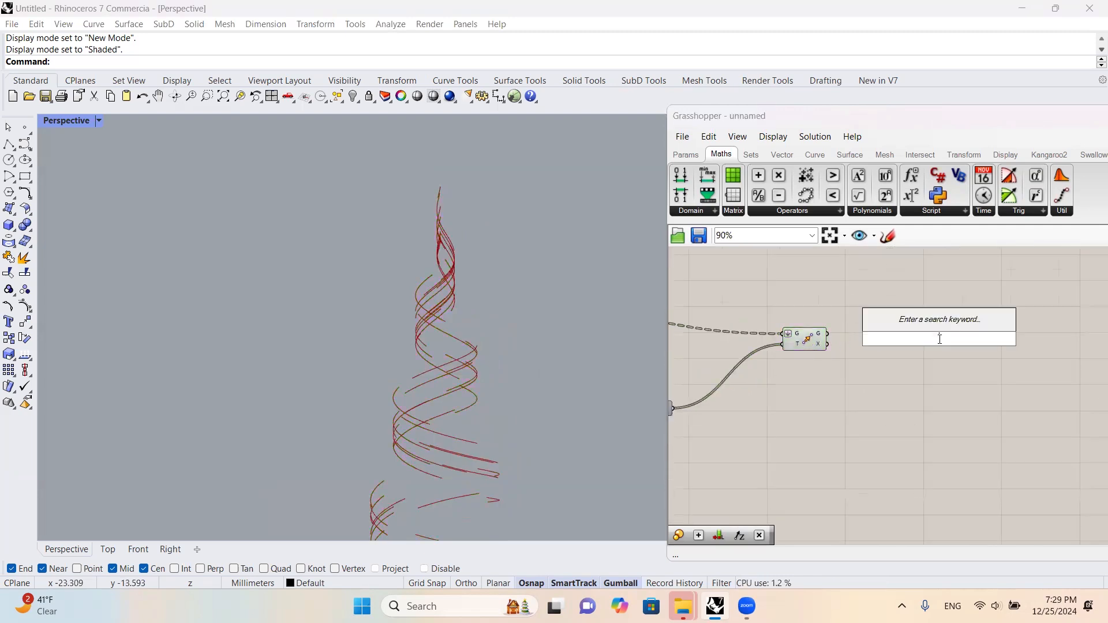
text(sca)
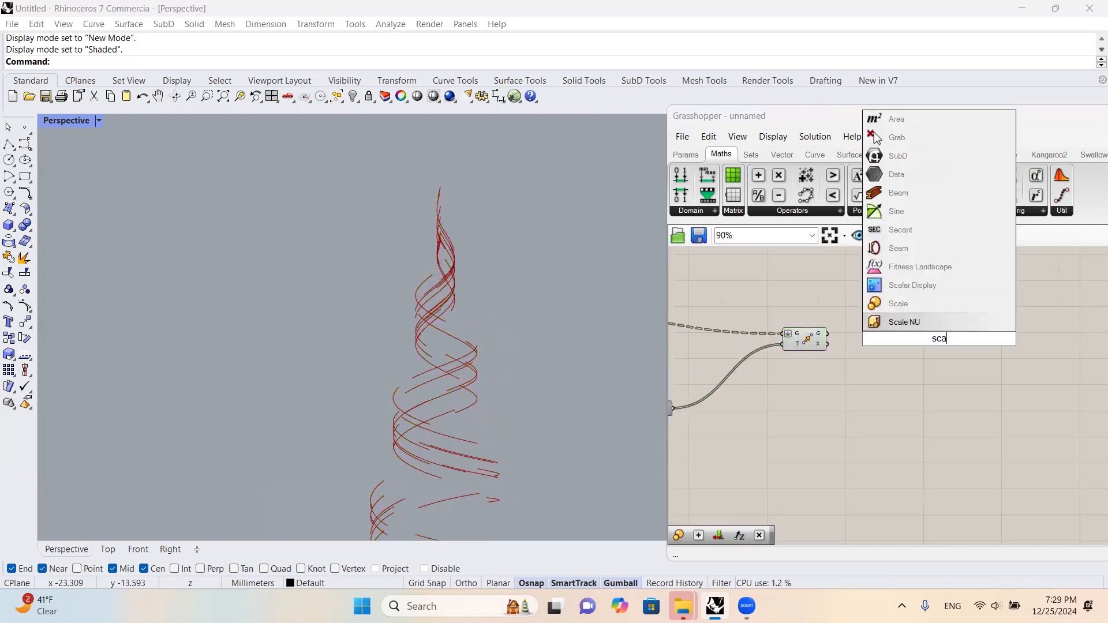
click(923, 306)
drag(938, 341, 959, 355)
scroll(912, 361, up, 2)
drag(793, 323, 1044, 353)
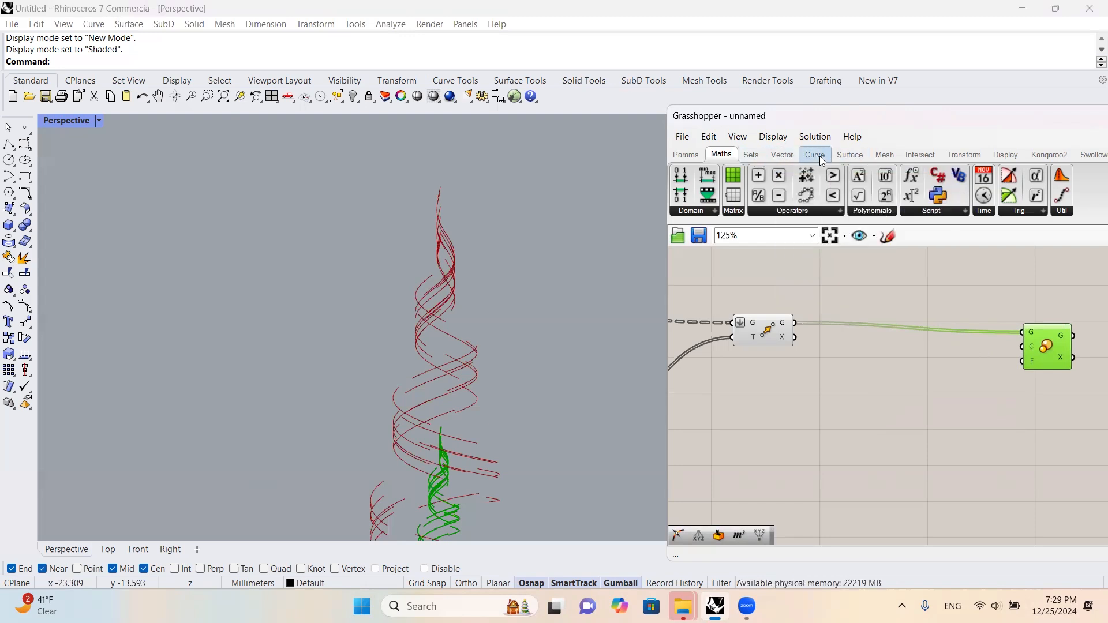
- Add a Deconstruct Point and a Construct Point component after Move, with the Z output wired to the Z input
click(790, 156)
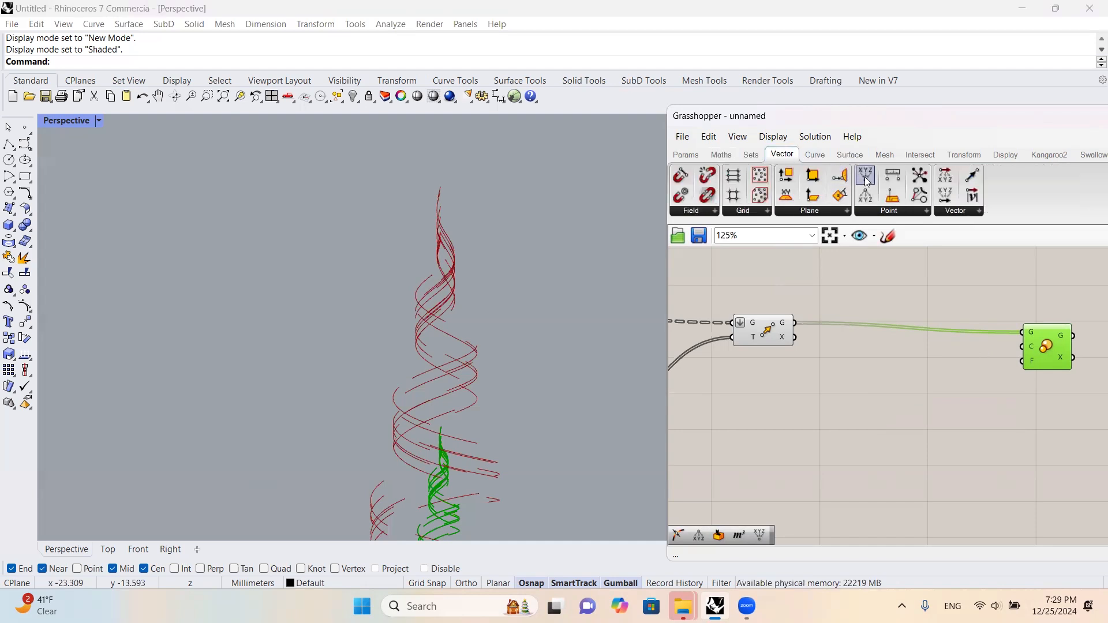
drag(872, 367, 871, 367)
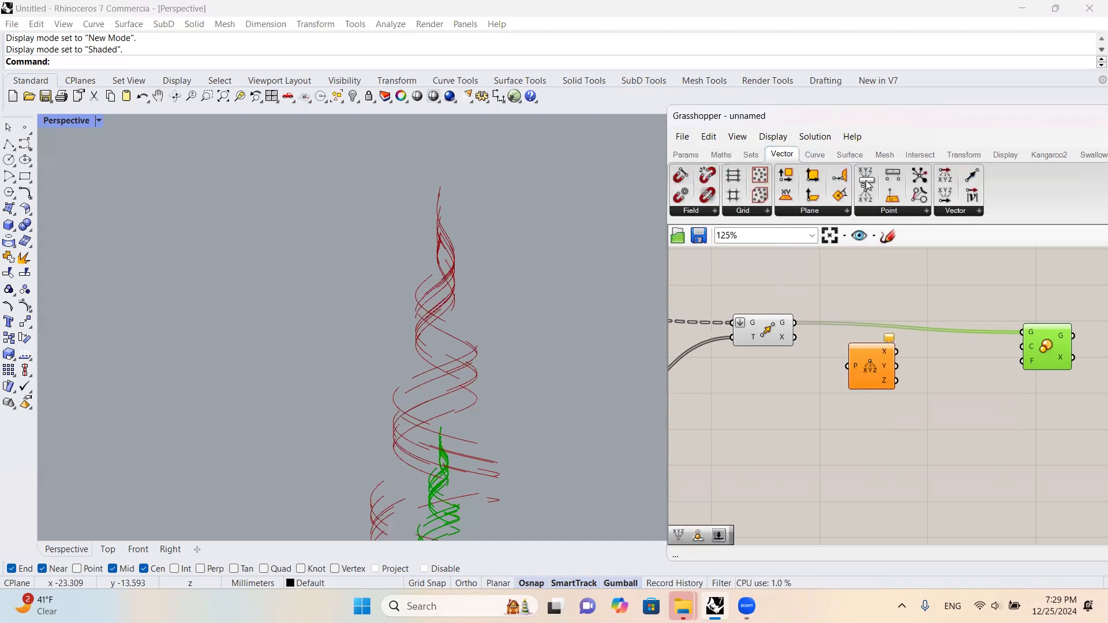
drag(866, 175, 935, 381)
- Add a Point On Curve component at 0.500, fed by Move's G output, and connect its point to Deconstruct's P input
click(814, 154)
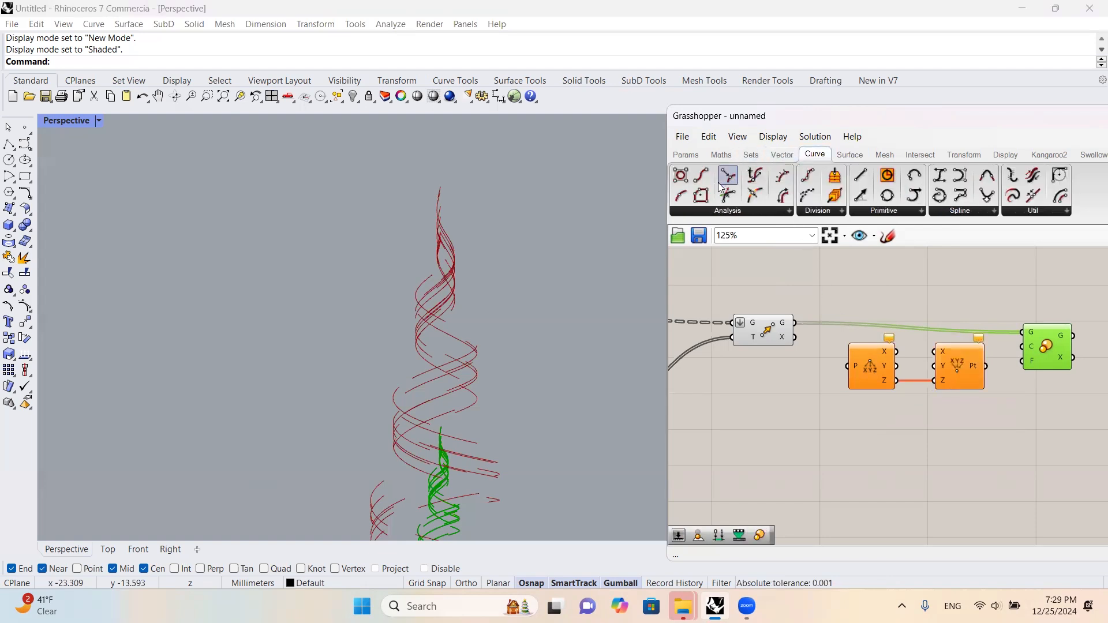
drag(755, 395, 757, 399)
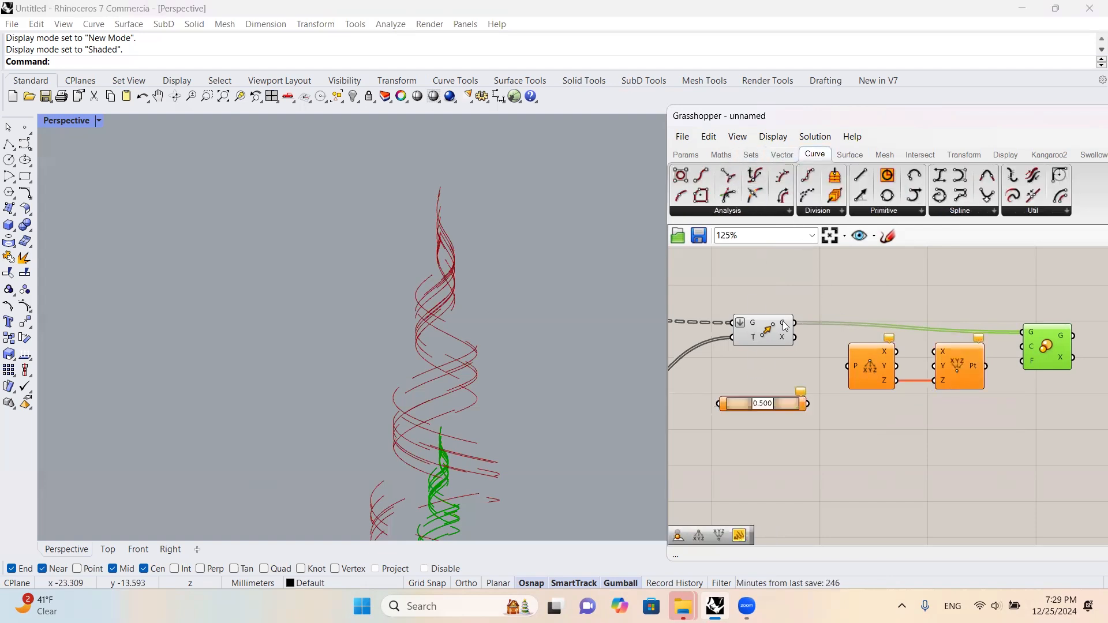
drag(796, 323, 720, 404)
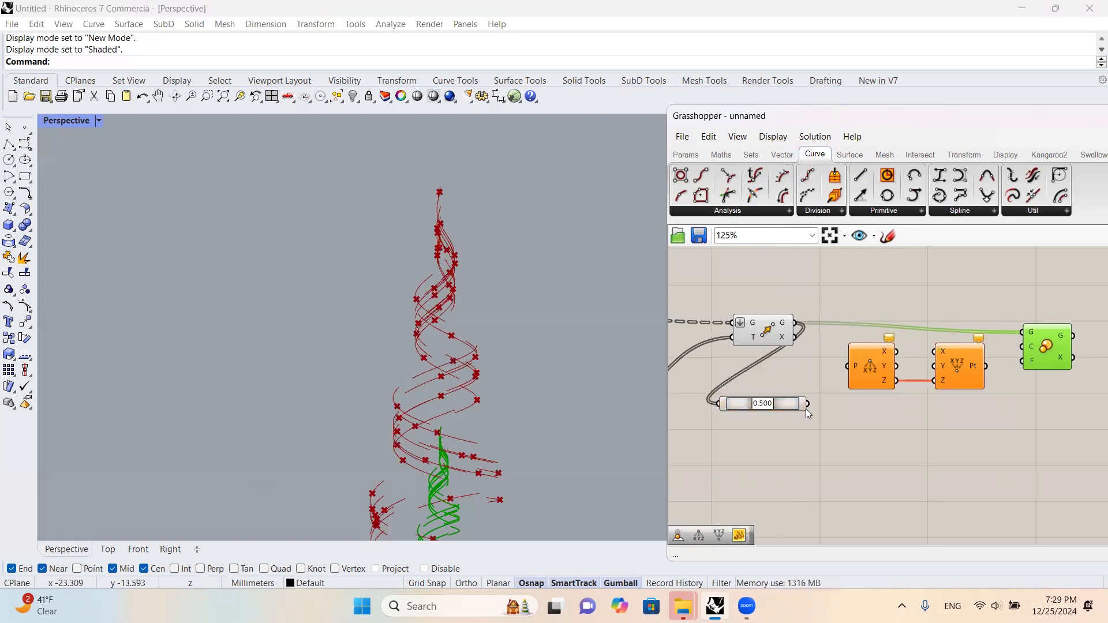
drag(843, 379, 847, 367)
- Shift the Scale component aside and connect Construct Point's Pt output to Scale's C input
right_drag(1022, 371, 591, 362)
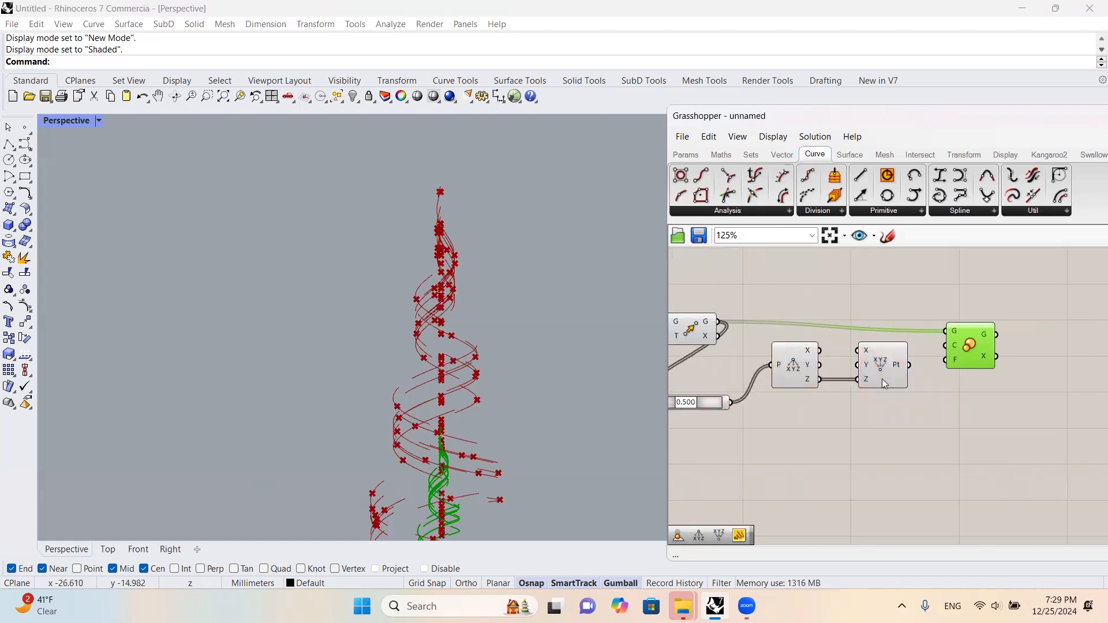
drag(991, 369, 1043, 395)
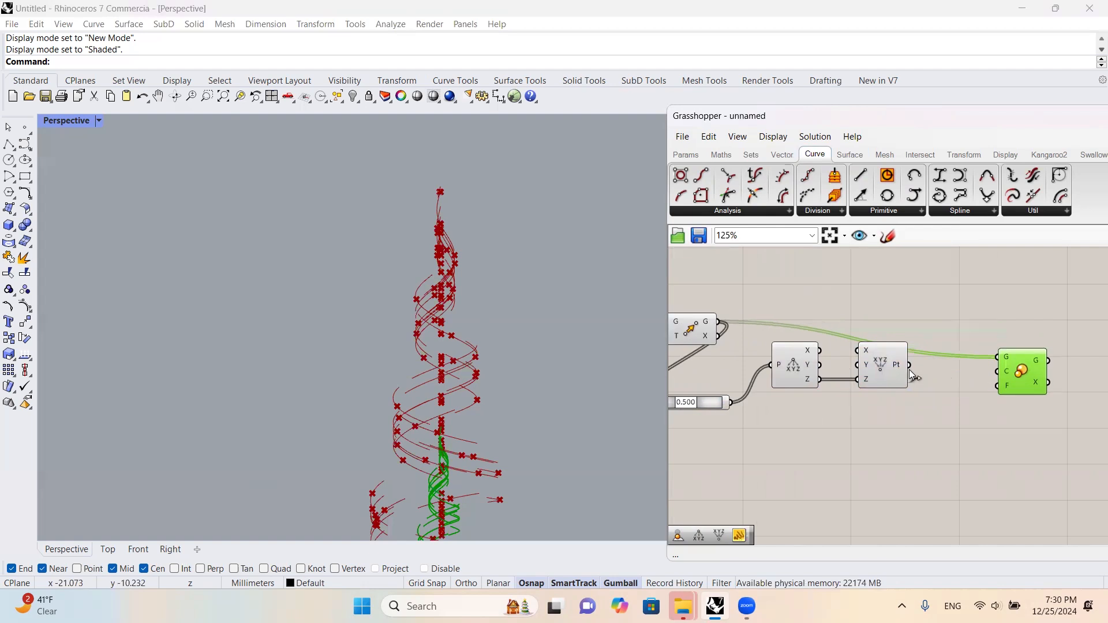
right_drag(577, 242, 528, 345)
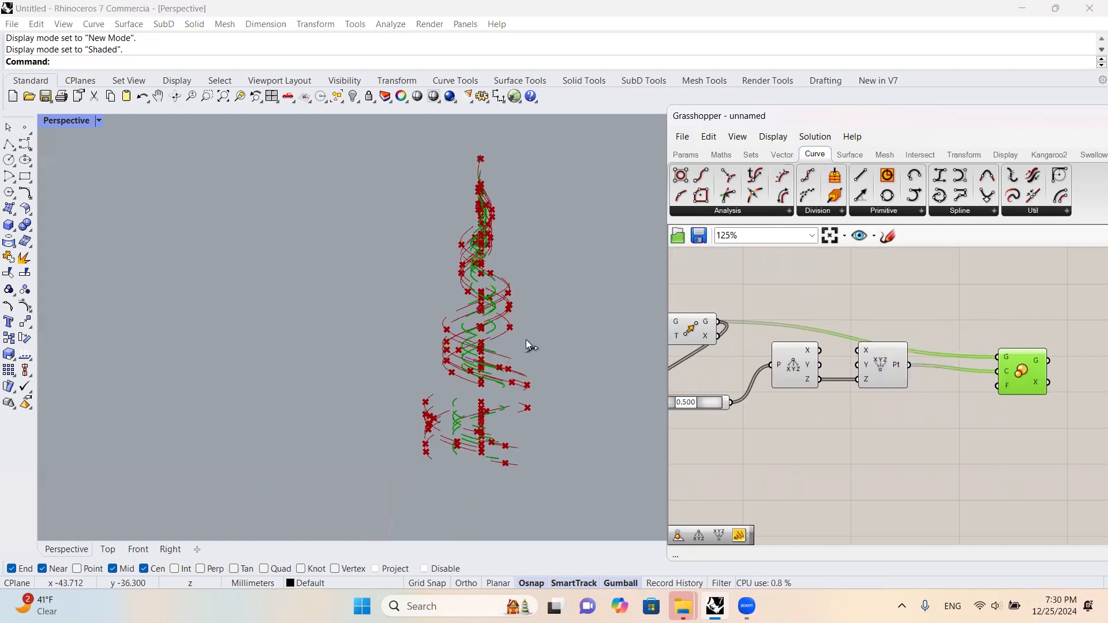
scroll(915, 370, down, 3)
- Duplicate the Domain sliders, Construct Domain and Random components near Scale, and connect the new Random's R output to Scale's F input
right_drag(843, 398, 1006, 331)
right_drag(806, 352, 940, 341)
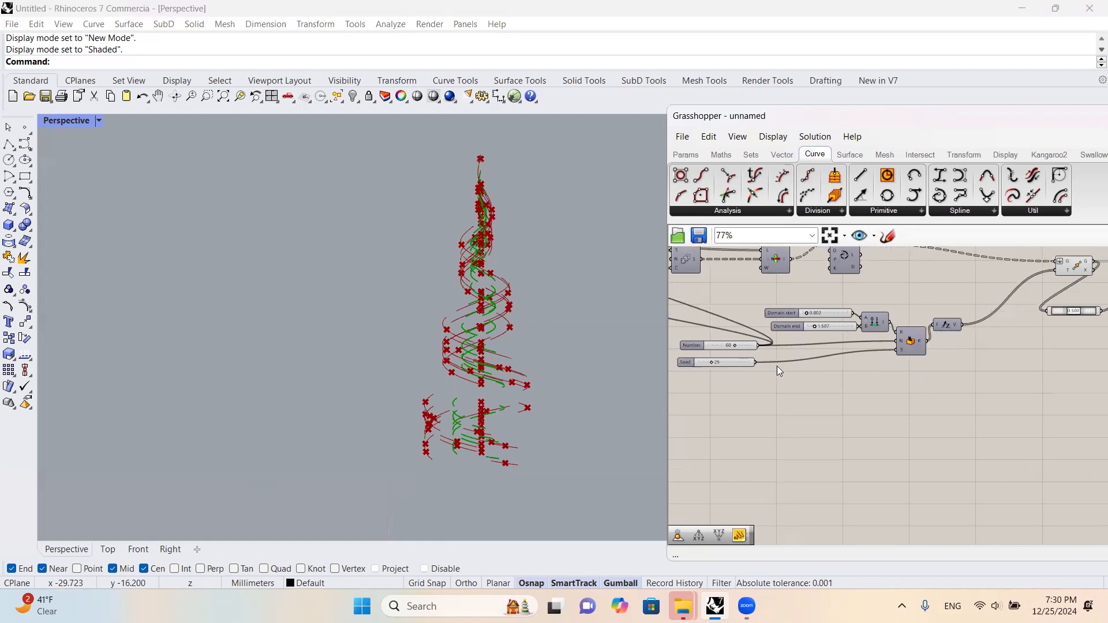
drag(719, 346, 693, 342)
click(917, 384)
drag(918, 385, 791, 327)
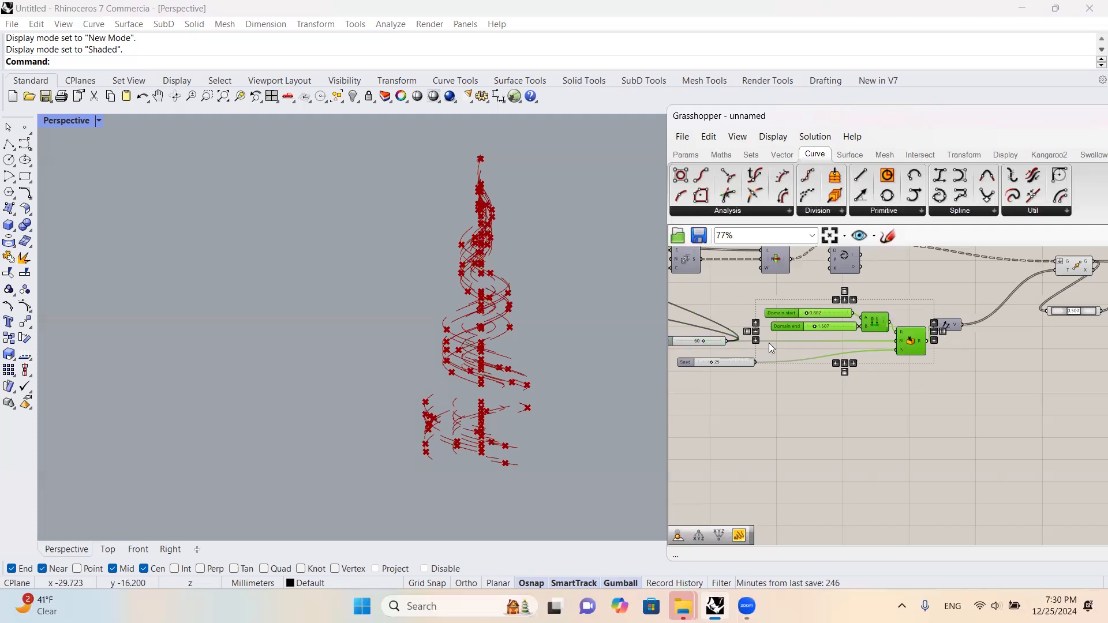
scroll(771, 347, down, 5)
scroll(958, 351, up, 5)
drag(987, 319, 981, 299)
drag(899, 395, 916, 381)
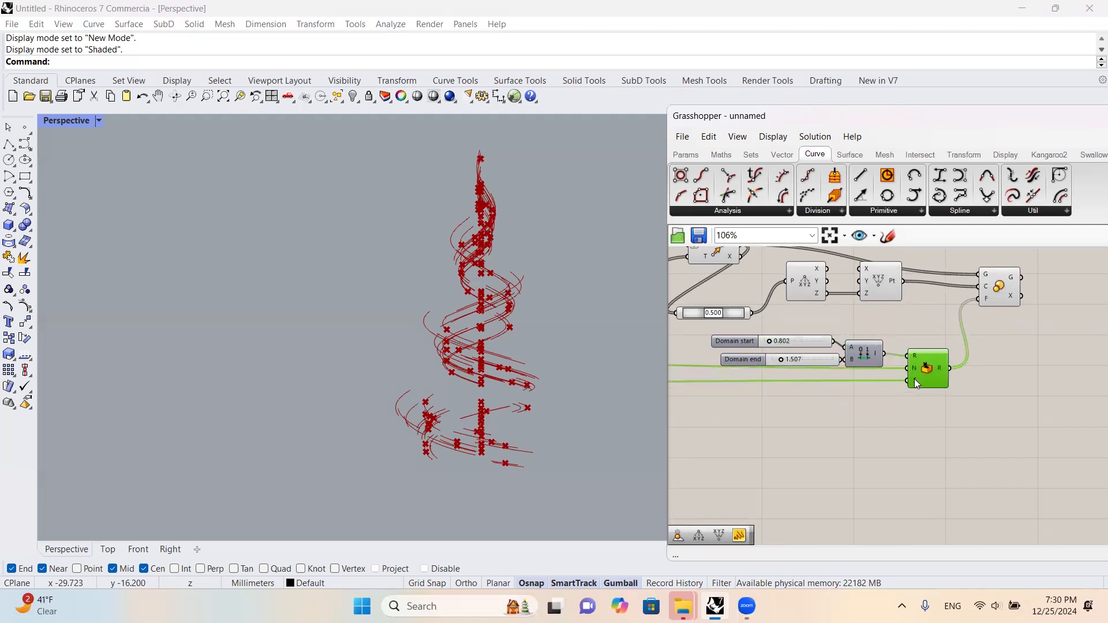
- Apply the expression x*x to the S input of the Random component driving Scale
right_click(915, 381)
mouse_move(990, 467)
click(853, 479)
text(x)
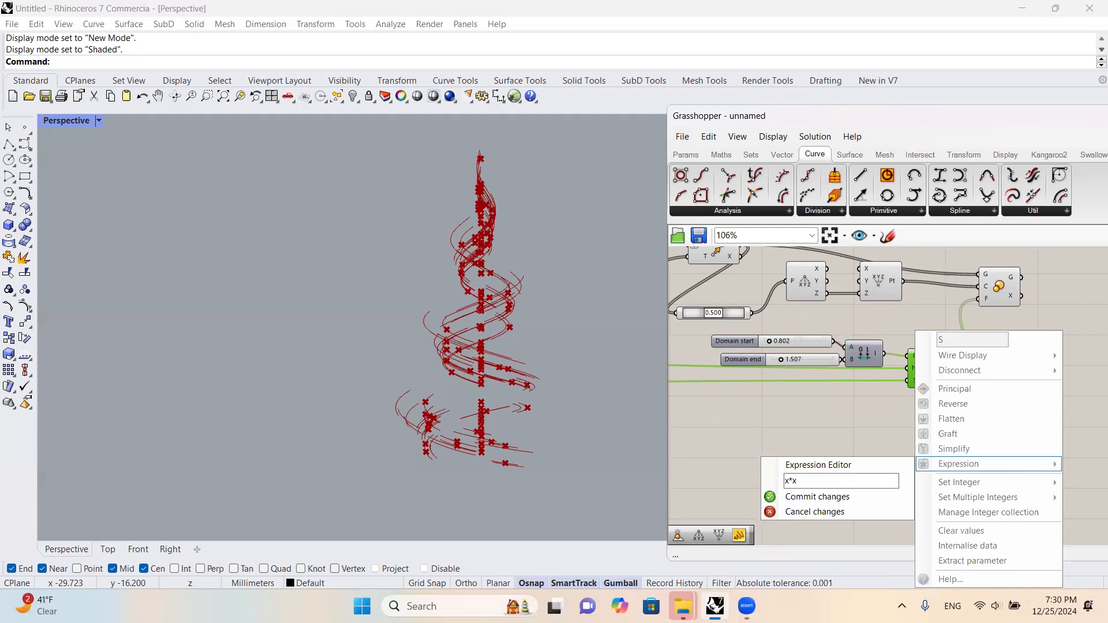
text(*x)
click(857, 498)
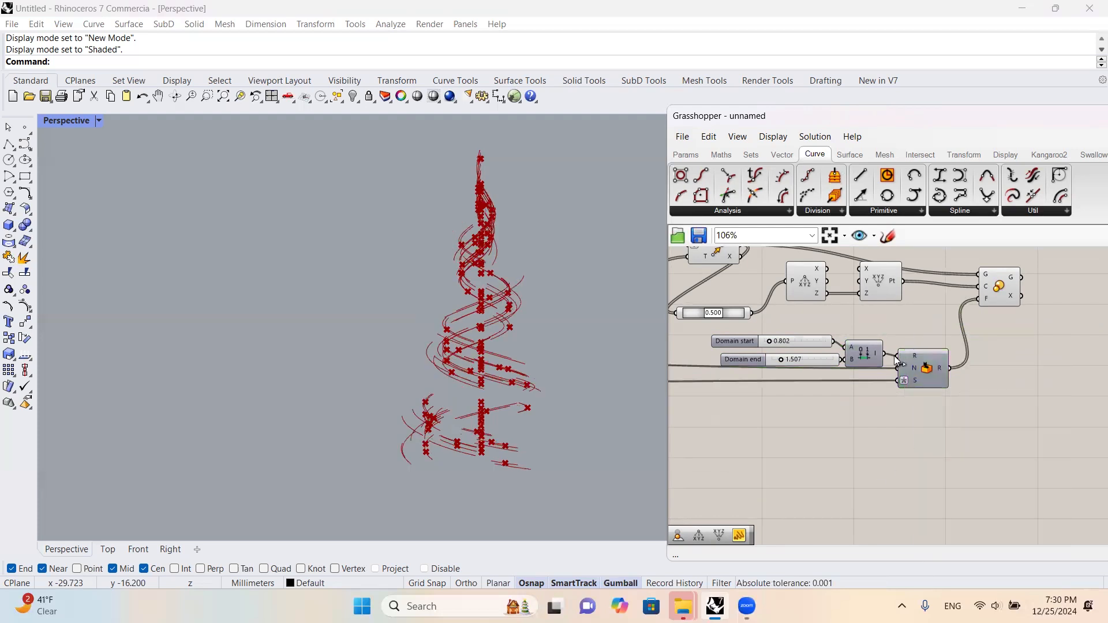
- Turn off the preview of every component except Scale
scroll(910, 371, down, 3)
mouse_move(910, 371)
right_down()
mouse_move(1012, 363)
mouse_move(947, 365)
mouse_move(903, 385)
right_up()
scroll(1018, 348, up, 2)
scroll(945, 362, down, 2)
click(959, 360)
scroll(946, 376, down, 5)
drag(950, 416, 730, 329)
middle_click(754, 344)
click(788, 314)
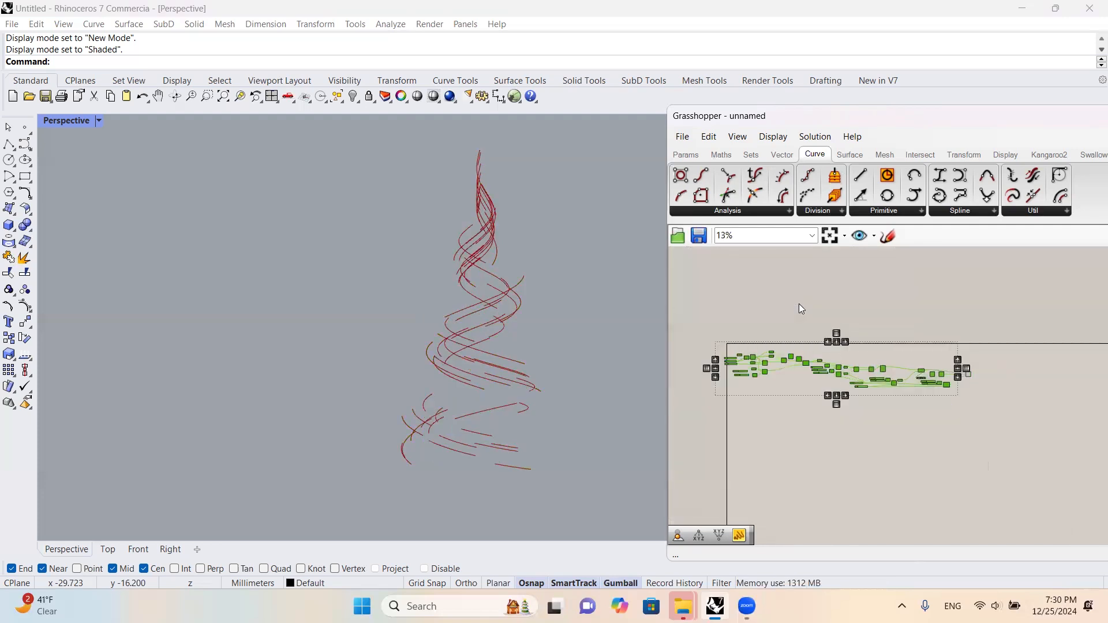
- Add a new Move component after Scale
right_drag(934, 347, 870, 349)
scroll(871, 351, up, 3)
click(948, 364)
scroll(474, 374, up, 5)
scroll(544, 283, down, 7)
right_drag(544, 283, 529, 258)
scroll(591, 289, up, 3)
scroll(814, 379, up, 6)
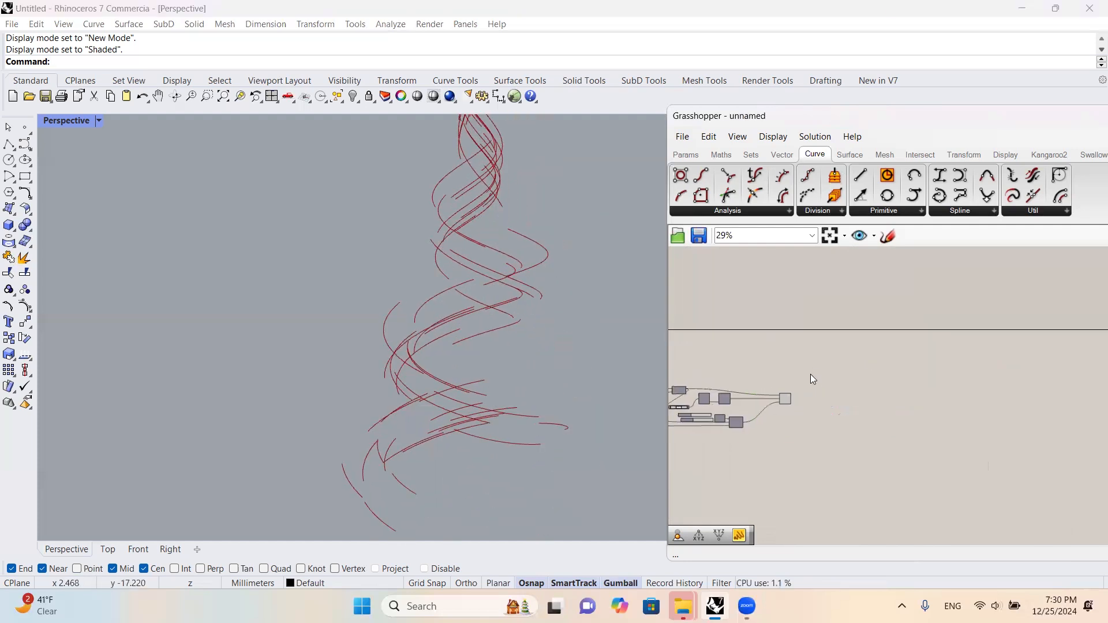
double_click(883, 397)
text(move)
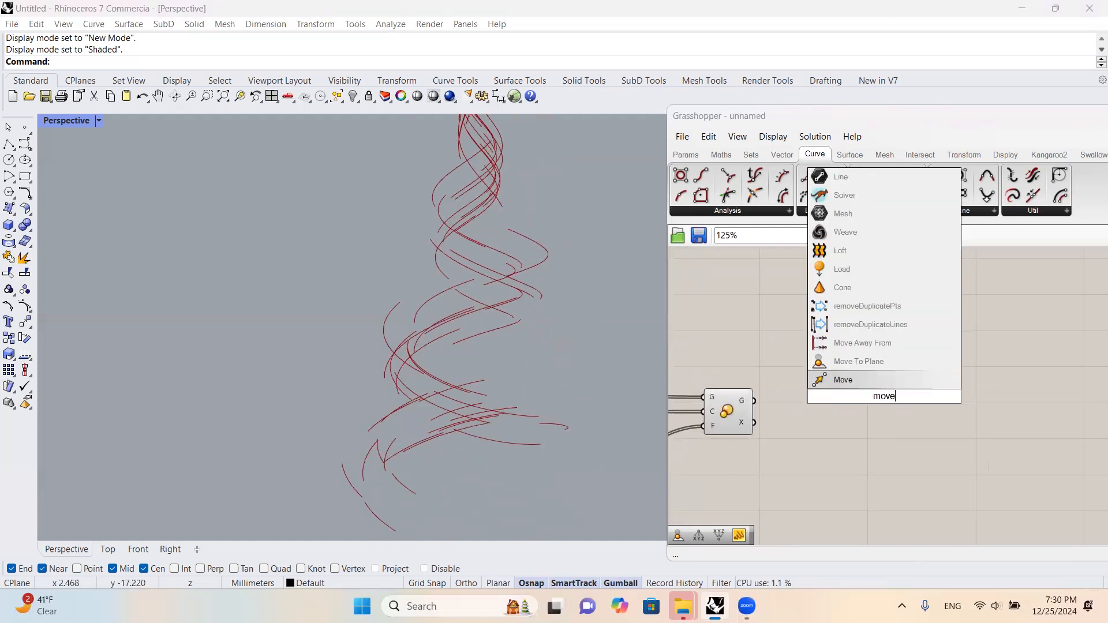
key(Return)
drag(883, 398, 963, 437)
- Add a Unit Z component wired to the new Move's T input, and connect Scale's G output to Move's G input
click(844, 450)
double_click(844, 449)
text(unit z)
key(Return)
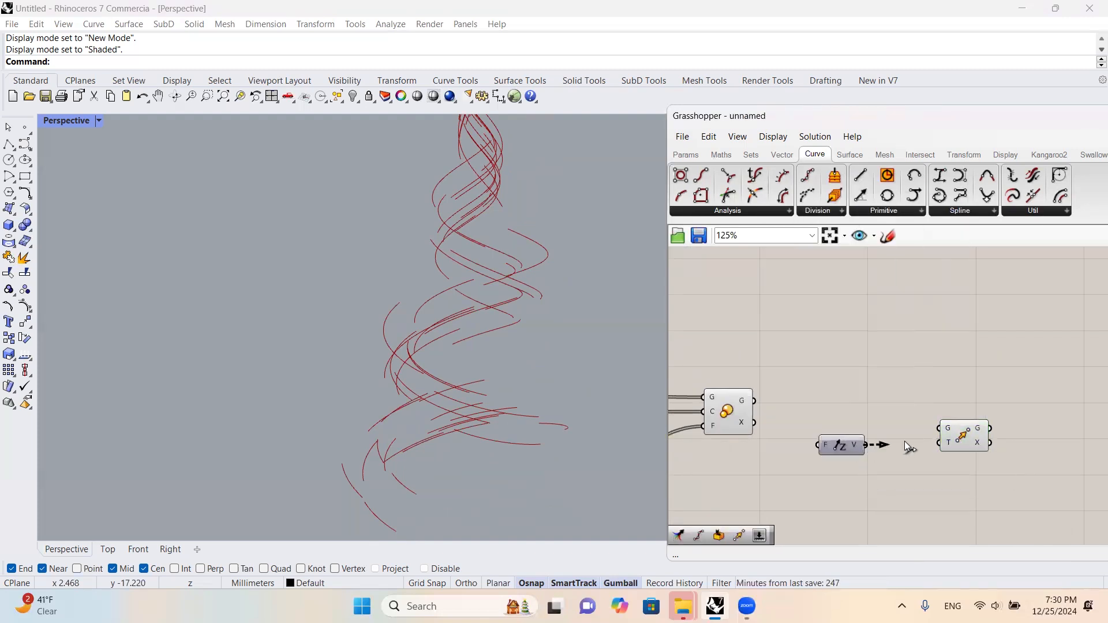
drag(855, 450, 906, 479)
scroll(883, 462, down, 3)
right_drag(883, 461, 922, 423)
drag(842, 385, 955, 401)
- Duplicate the Domain sliders, Construct Domain and Random components, and connect the copied Random's R output to the new Unit Z
right_drag(822, 424, 963, 398)
right_drag(772, 458, 828, 438)
drag(904, 435, 924, 380)
scroll(776, 412, down, 4)
click(896, 415)
scroll(896, 414, up, 4)
- Change the expression on the copied Random's S input to x*x*2
right_click(865, 471)
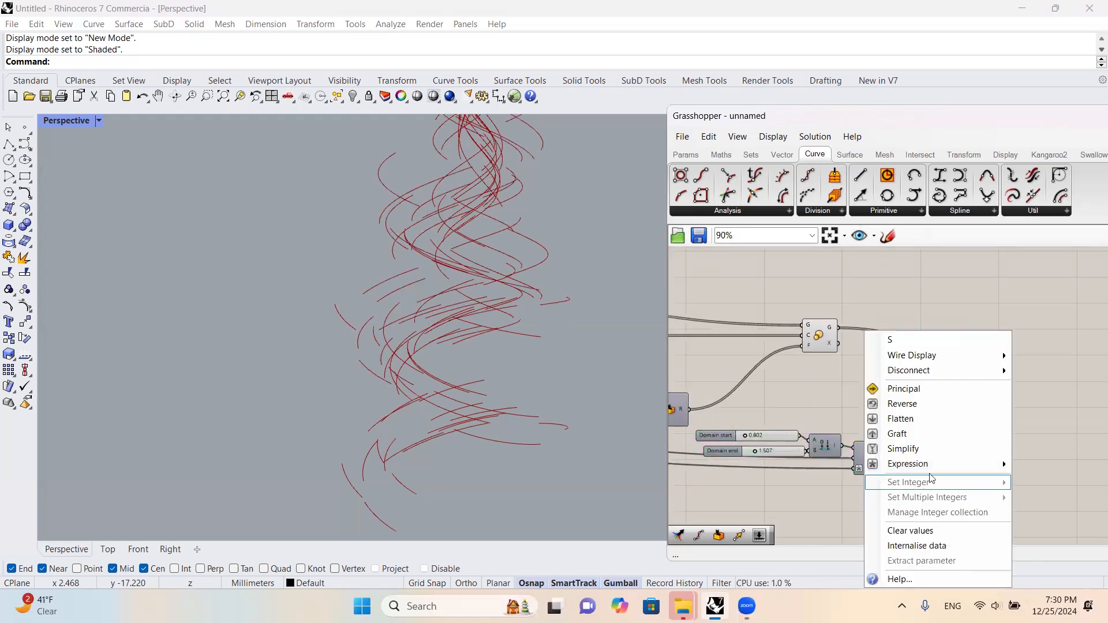
mouse_move(934, 472)
click(767, 481)
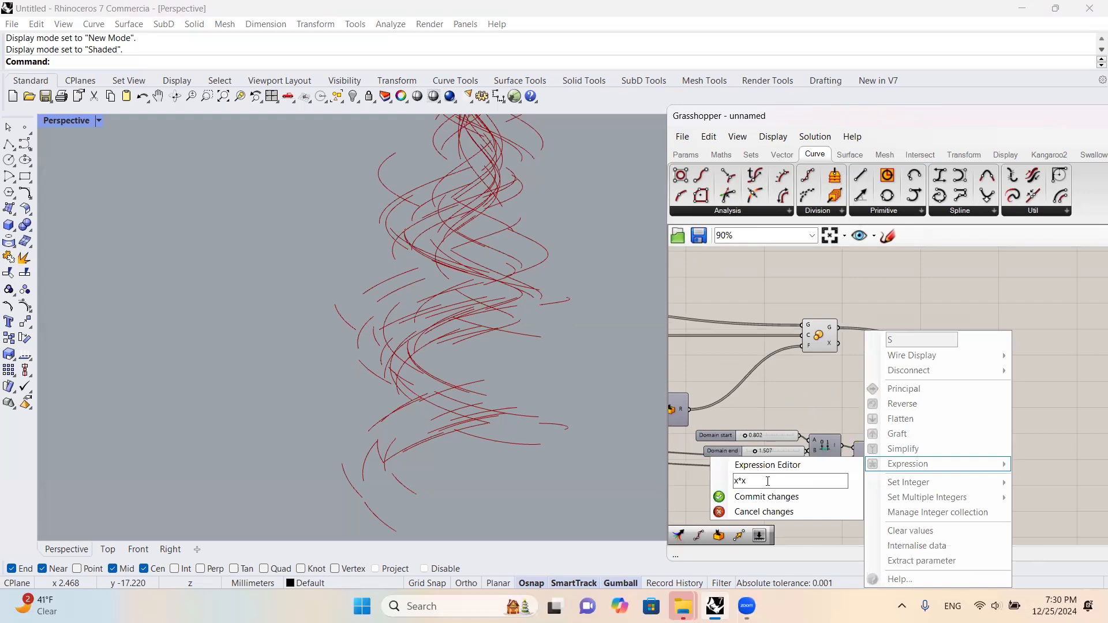
text(*2)
click(765, 496)
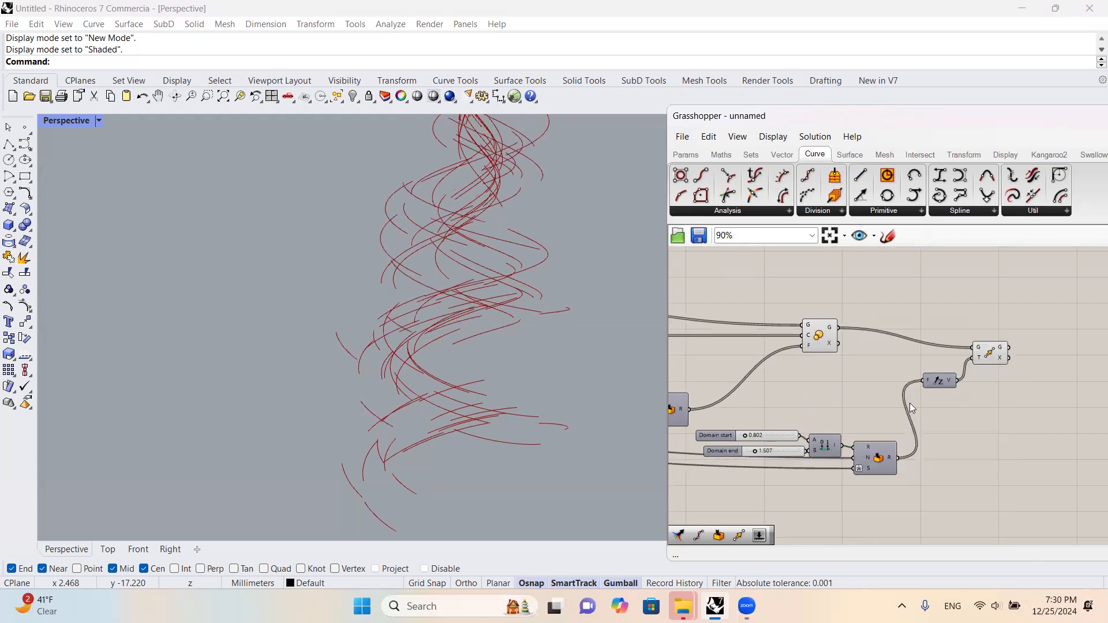
- Duplicate Move with its Unit Z, Random and Domain group below, and connect the first Move's G output to the copy's G input
right_drag(572, 327, 604, 340)
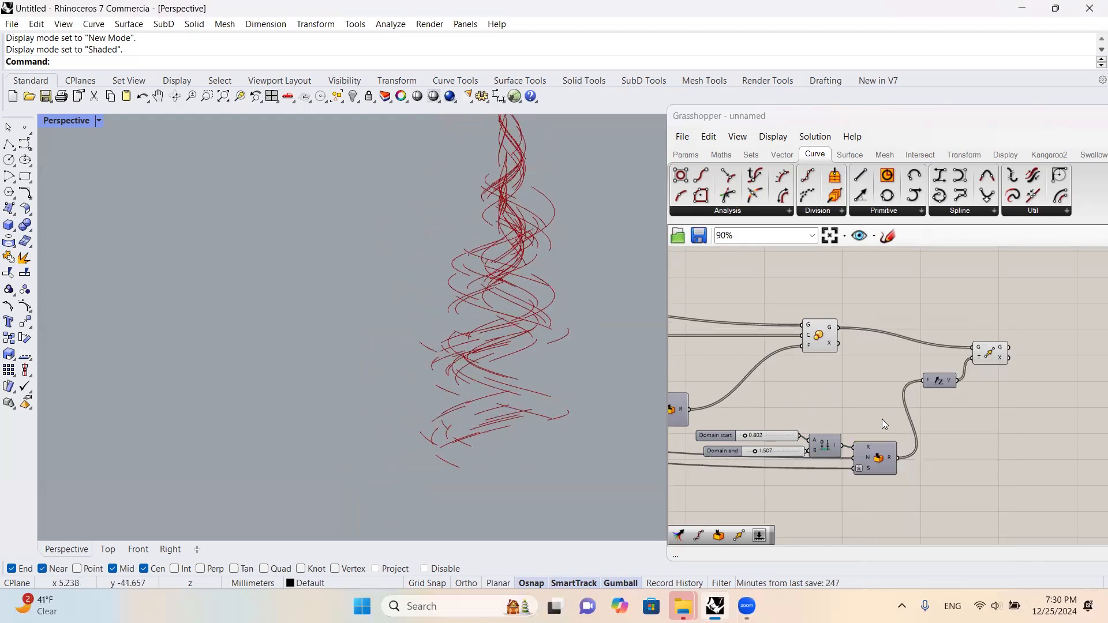
drag(829, 449, 834, 434)
drag(986, 358, 1010, 365)
scroll(1010, 365, up, 2)
scroll(952, 358, down, 2)
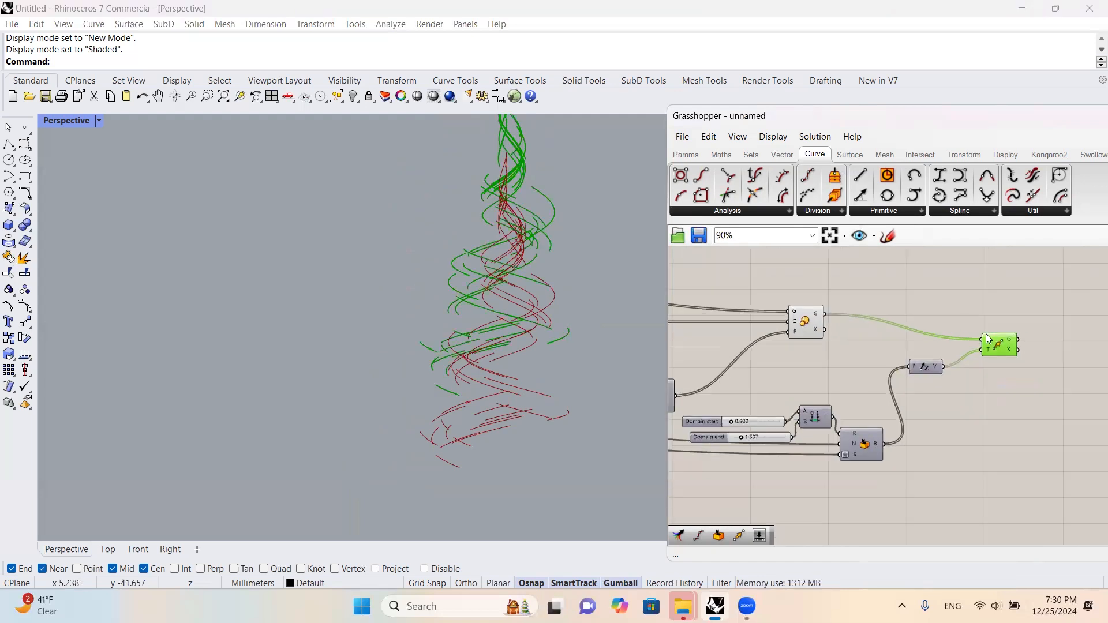
drag(1007, 349, 999, 356)
drag(1016, 443, 993, 355)
drag(1004, 492, 759, 354)
scroll(905, 340, down, 3)
mouse_move(965, 351)
alt+mouse_down()
mouse_move(969, 432)
mouse_move(986, 349)
alt+mouse_up()
click(970, 405)
- Set the copied group's Domain start slider to 0.390 and its Domain end slider to 0.052
scroll(987, 349, up, 3)
scroll(1035, 323, down, 2)
scroll(800, 426, up, 5)
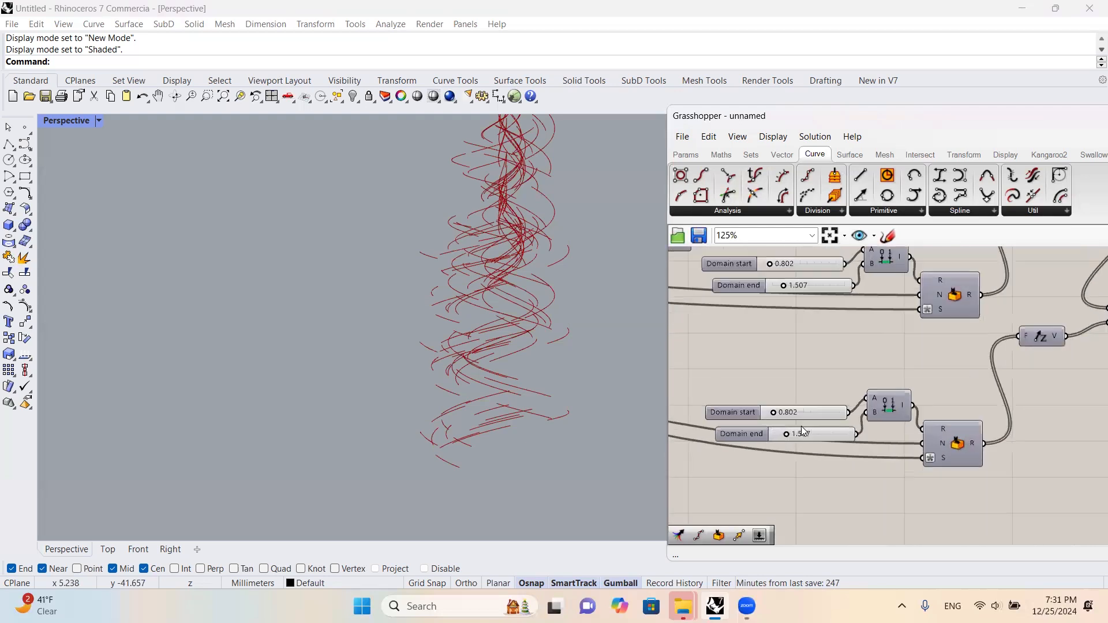
mouse_move(754, 405)
mouse_down()
mouse_move(730, 406)
mouse_move(742, 397)
mouse_up()
scroll(777, 443, up, 1)
drag(780, 438, 754, 445)
- Add two Divide Curve components and connect the G output of each Move to the C input of one
scroll(747, 402, down, 4)
scroll(748, 401, down, 4)
right_drag(936, 382, 819, 417)
scroll(910, 319, up, 3)
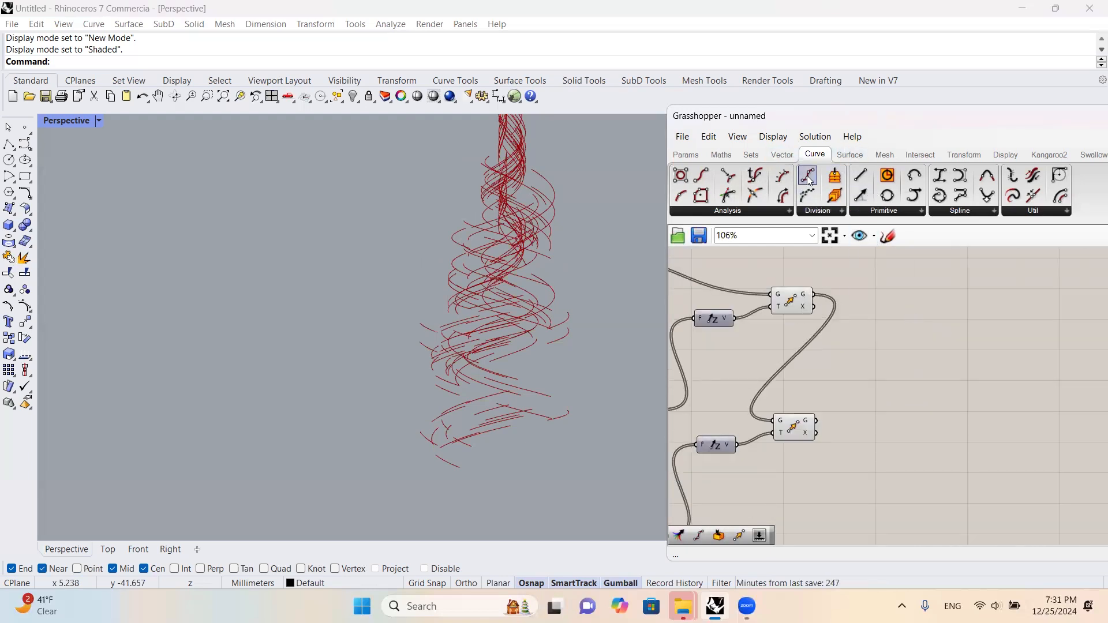
drag(813, 295, 917, 394)
key(super)
drag(819, 418, 817, 420)
click(993, 338)
- Add a Line component and connect the P outputs of the two Divide Curve components to its A and B inputs
right_drag(997, 337, 905, 346)
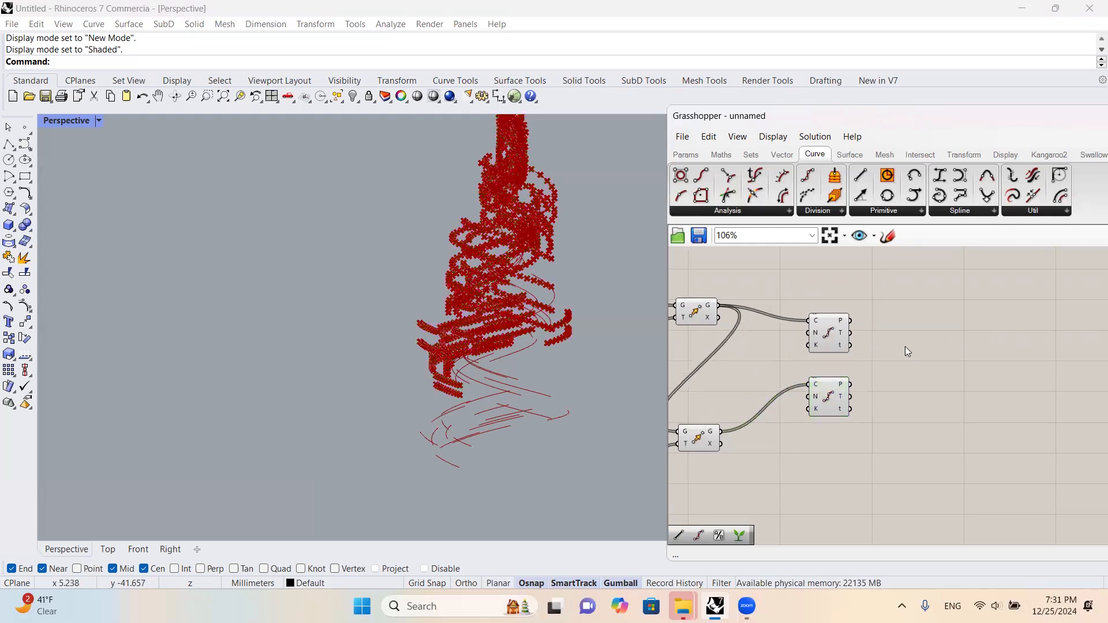
scroll(842, 335, up, 2)
click(839, 334)
click(831, 408)
click(930, 368)
mouse_move(860, 181)
mouse_down()
mouse_move(933, 361)
mouse_move(852, 401)
mouse_up()
right_drag(996, 356, 865, 351)
scroll(519, 265, up, 10)
scroll(622, 242, down, 5)
scroll(491, 268, up, 8)
drag(815, 361, 841, 361)
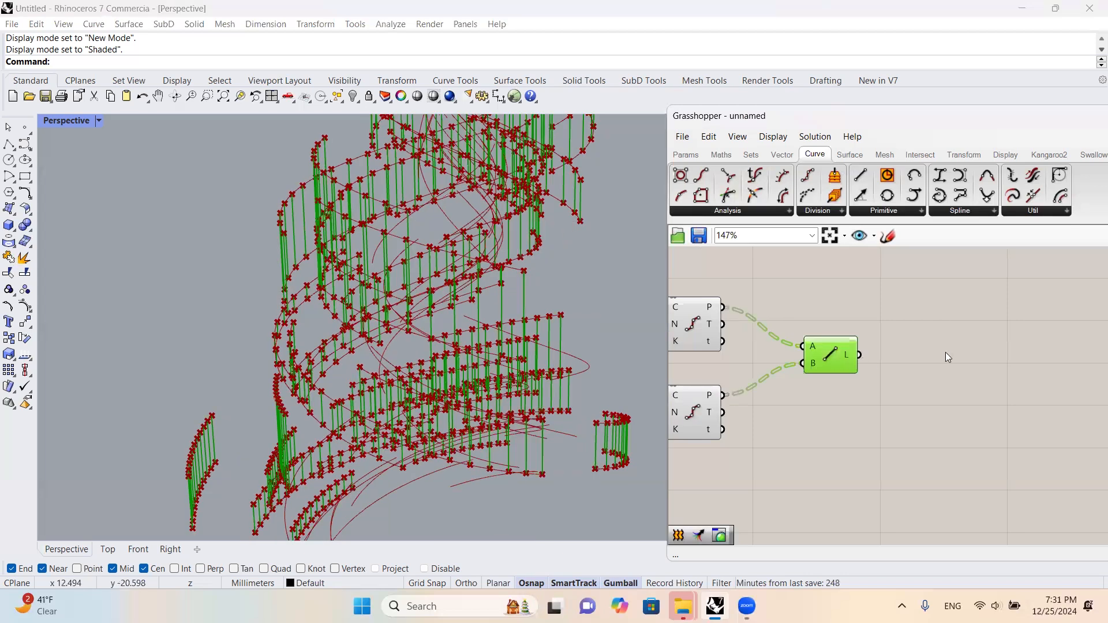
- Add a Loft component and connect the Line's L output to its C input
double_click(946, 353)
text(loft)
key(Return)
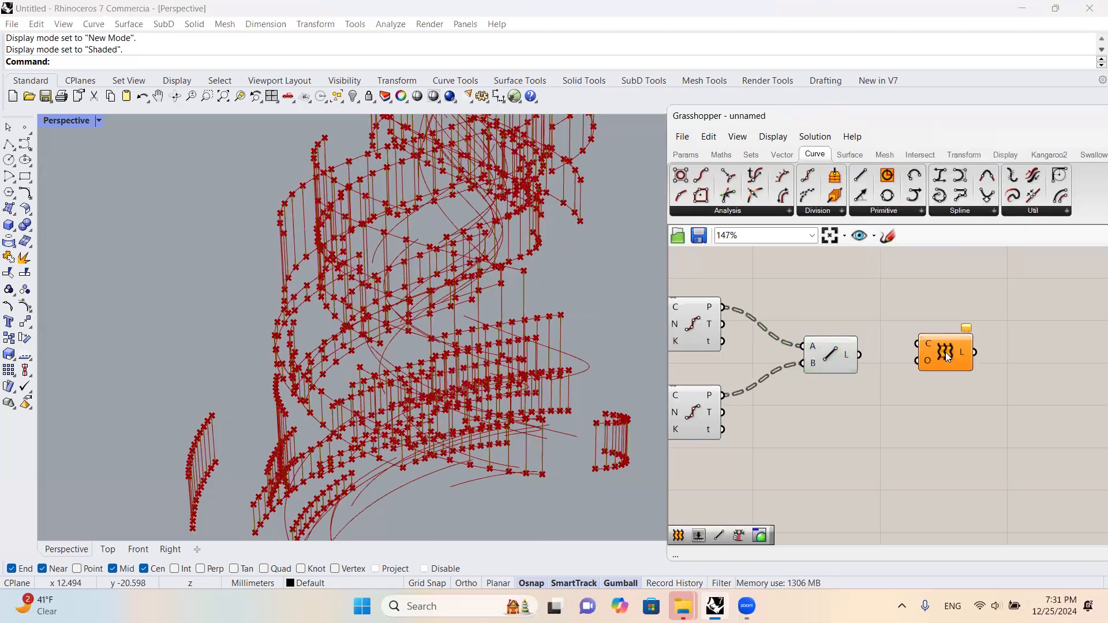
click(938, 352)
- Examine how the lofted strips lie between the curves of the two Move components
scroll(873, 346, down, 5)
scroll(815, 330, up, 2)
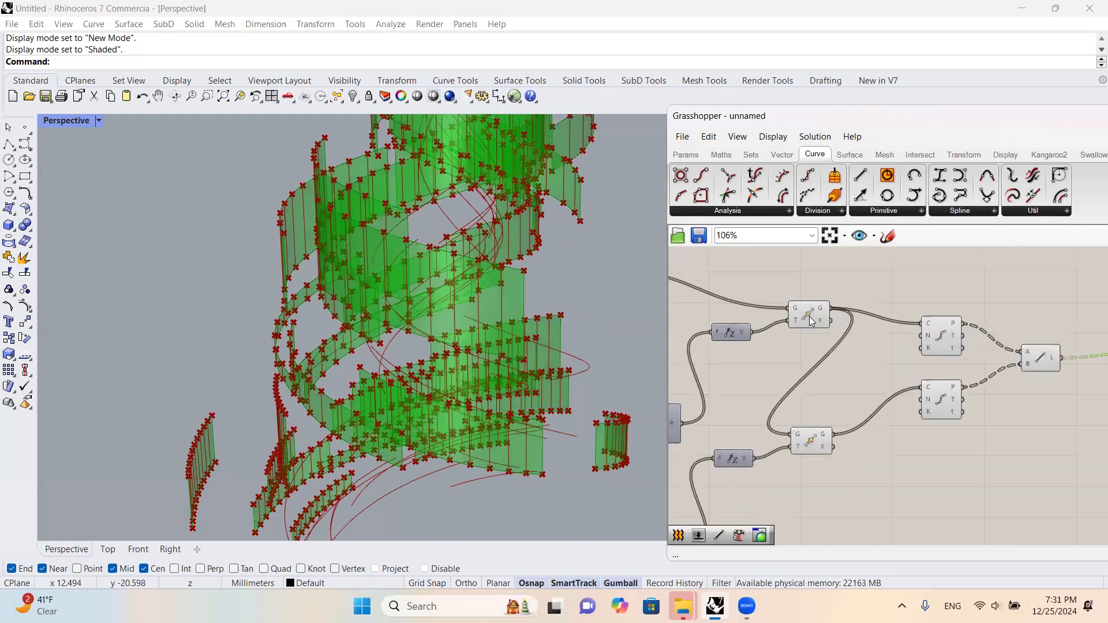
scroll(835, 316, down, 1)
click(825, 316)
click(818, 421)
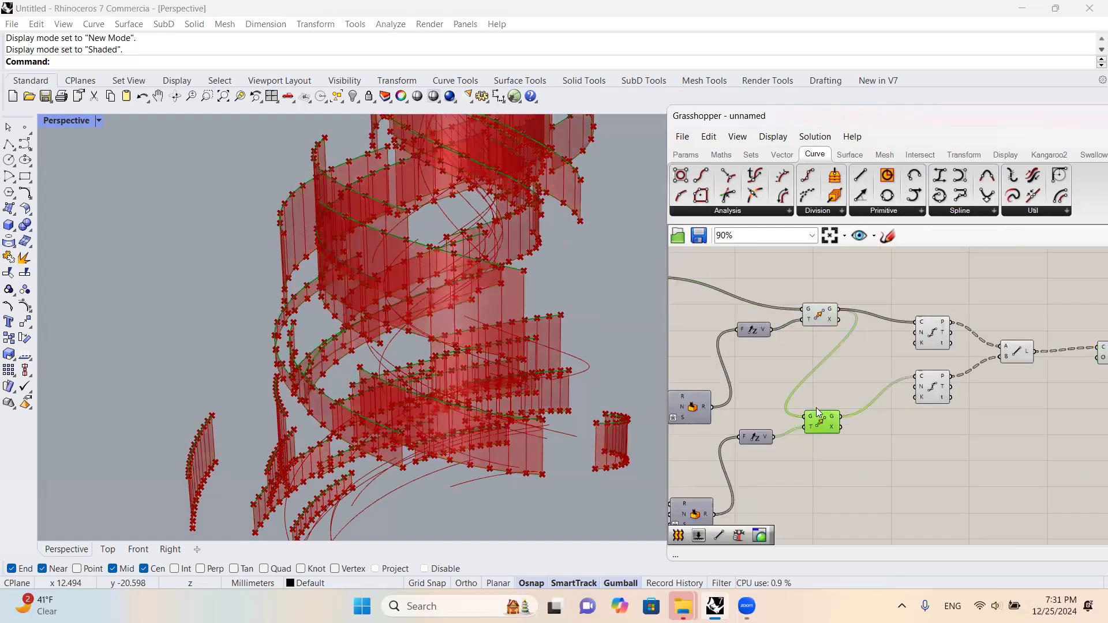
right_drag(420, 243, 437, 245)
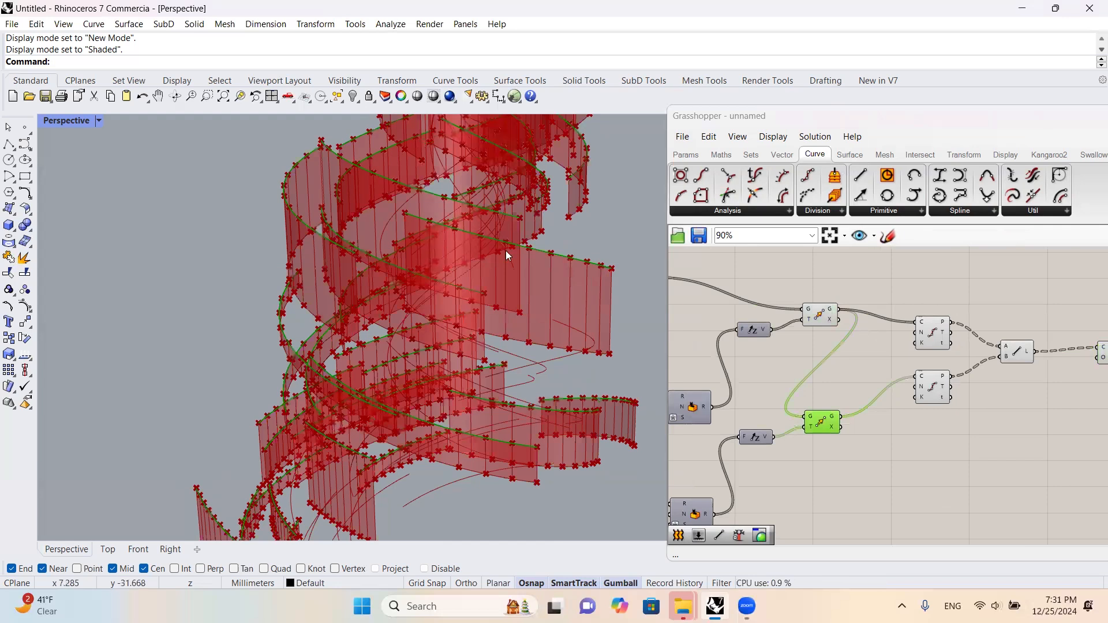
scroll(505, 250, down, 10)
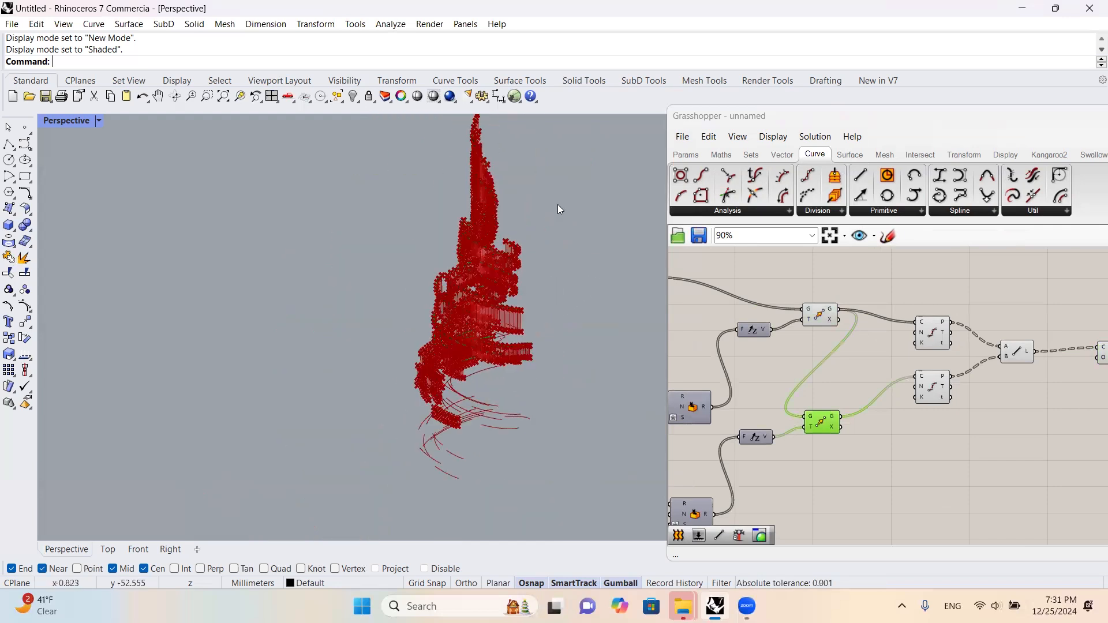
scroll(558, 205, up, 2)
- Turn off the preview of every component except Loft
right_drag(1012, 347, 962, 344)
scroll(1043, 347, up, 1)
click(1002, 306)
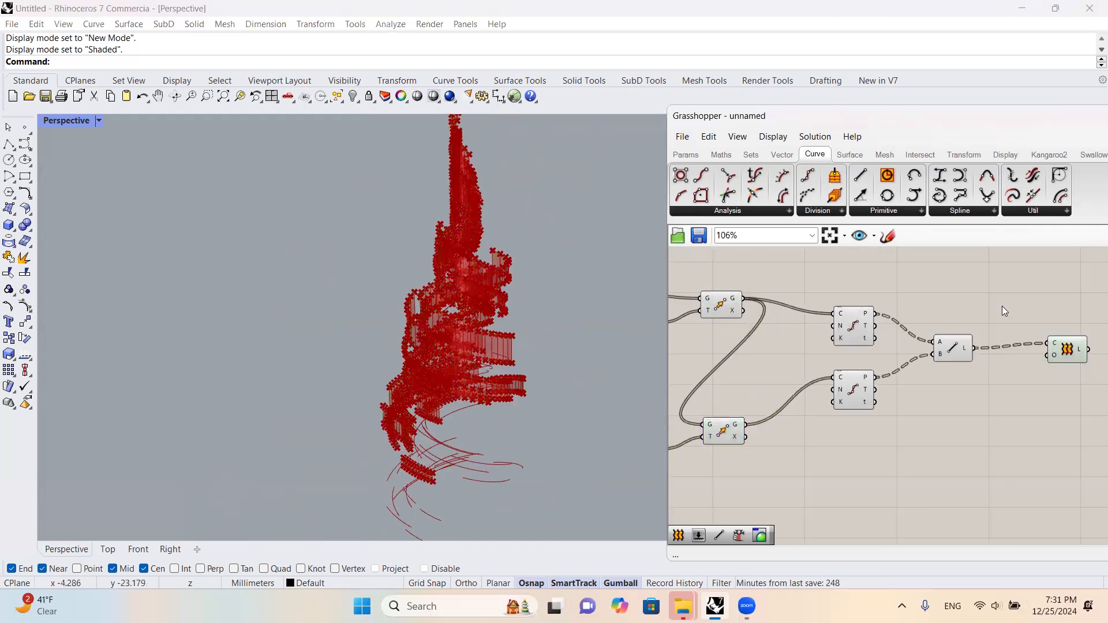
scroll(1009, 375, down, 4)
drag(1009, 428, 830, 322)
middle_click(833, 322)
click(882, 277)
click(882, 279)
- Set the Domain start slider of the lower random range, paired with the 0.052 Domain end, to 0.059
right_drag(542, 349, 571, 349)
scroll(813, 400, up, 5)
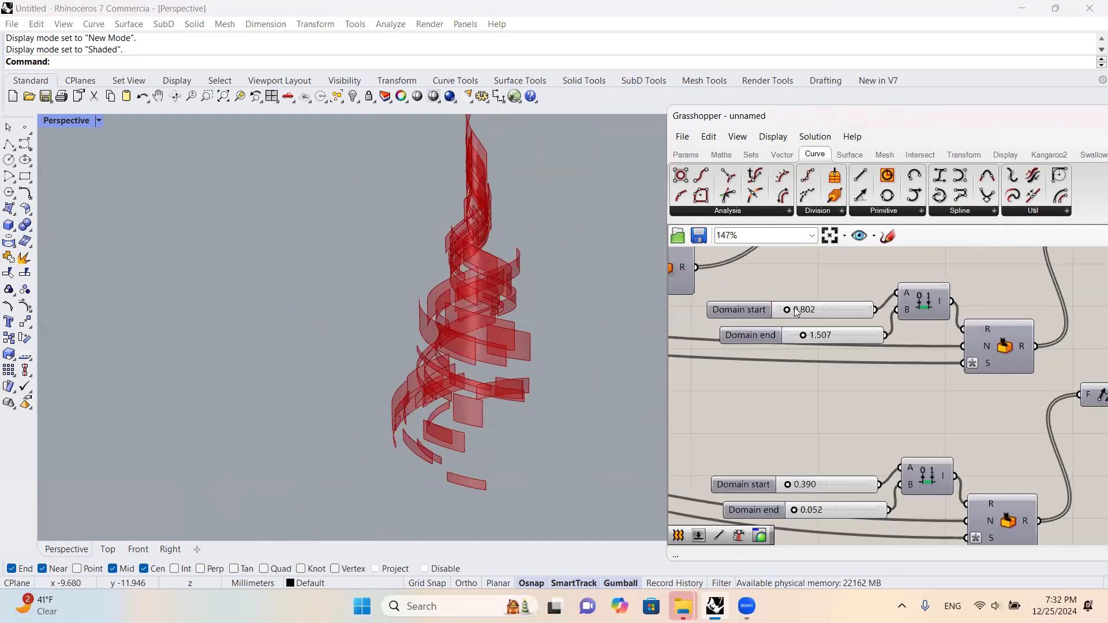
scroll(797, 312, up, 4)
mouse_move(773, 313)
mouse_down()
mouse_move(740, 317)
mouse_move(761, 319)
mouse_up()
scroll(819, 385, up, 2)
drag(819, 385, 775, 398)
scroll(806, 302, down, 3)
scroll(854, 369, up, 3)
drag(773, 375, 769, 387)
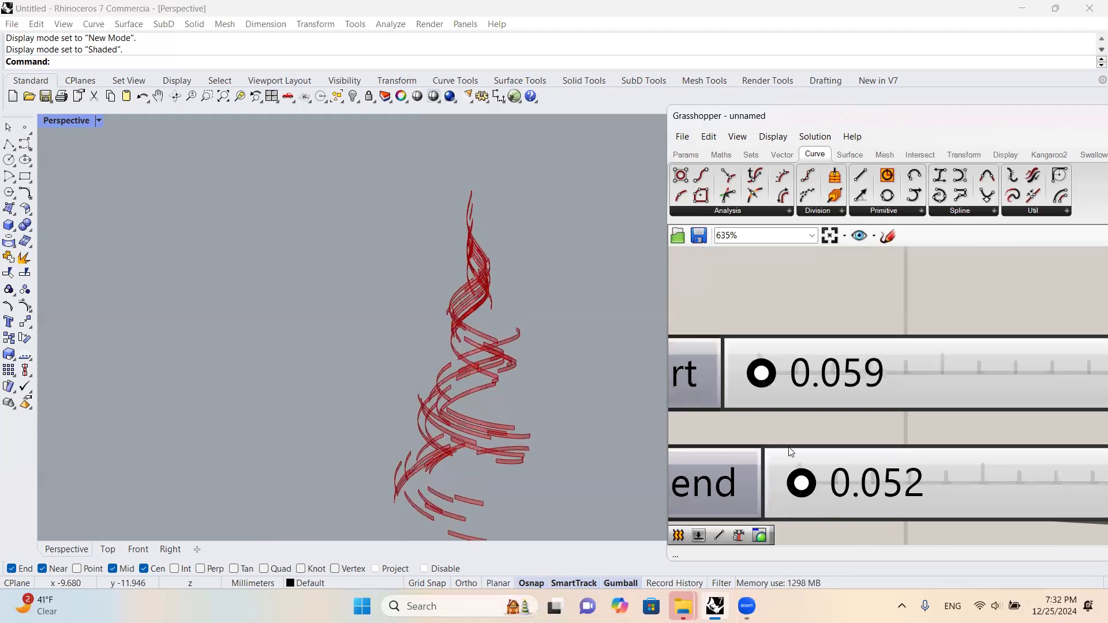
scroll(801, 487, up, 2)
drag(800, 486, 800, 490)
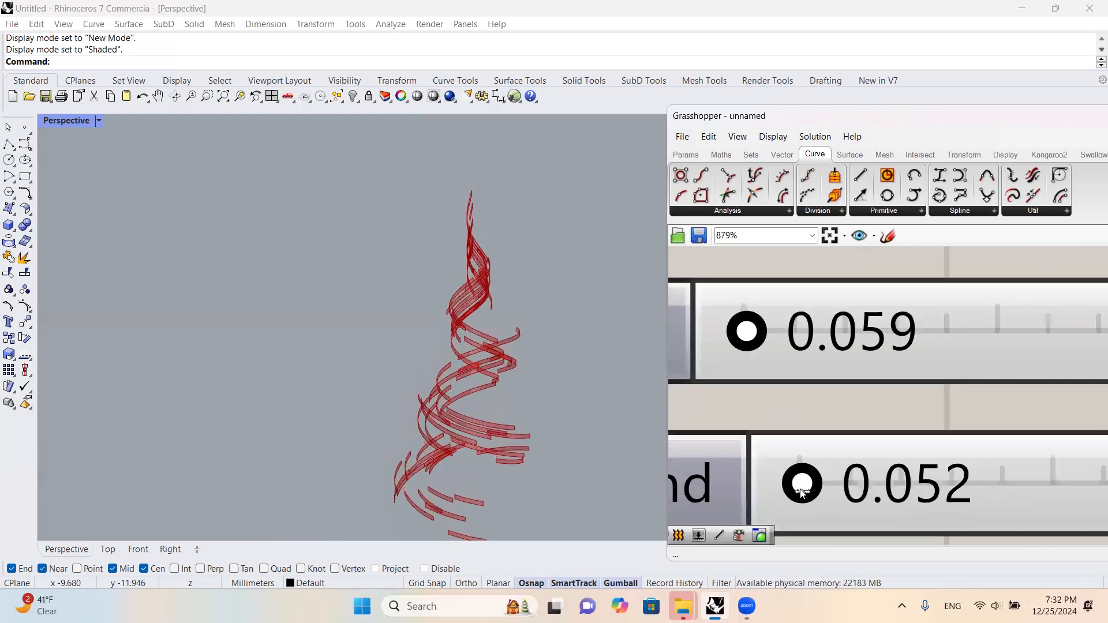
- Set the Number slider that feeds the random components to 100
right_drag(358, 360, 323, 368)
right_drag(476, 371, 466, 350)
scroll(949, 355, down, 20)
right_drag(932, 364, 990, 391)
right_drag(793, 335, 801, 334)
scroll(839, 349, up, 13)
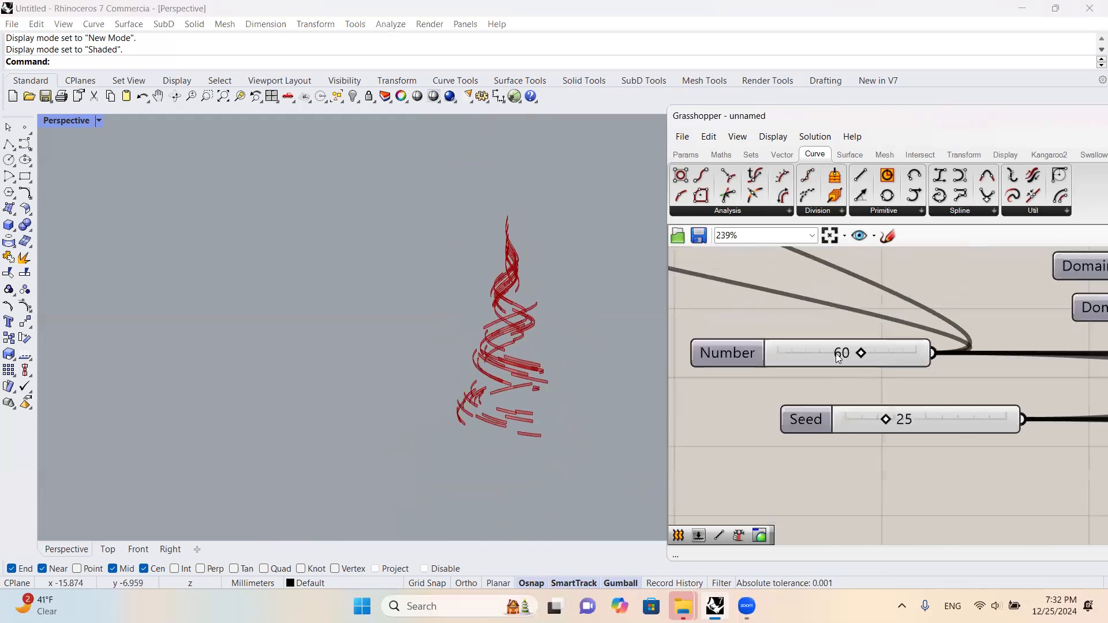
scroll(859, 355, up, 6)
drag(861, 351, 921, 360)
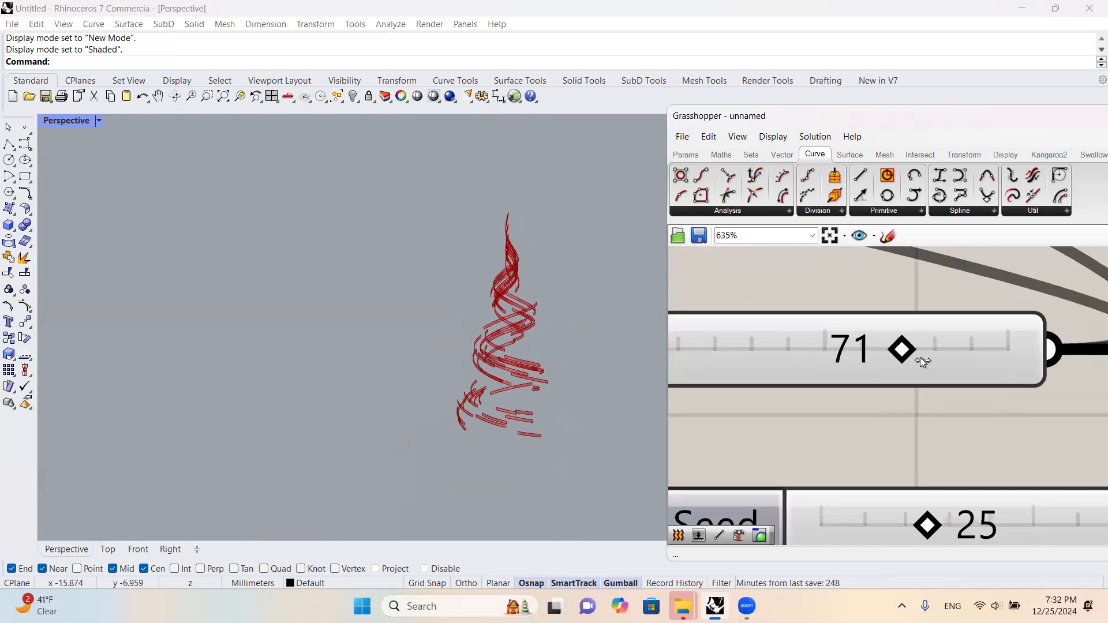
scroll(519, 346, up, 6)
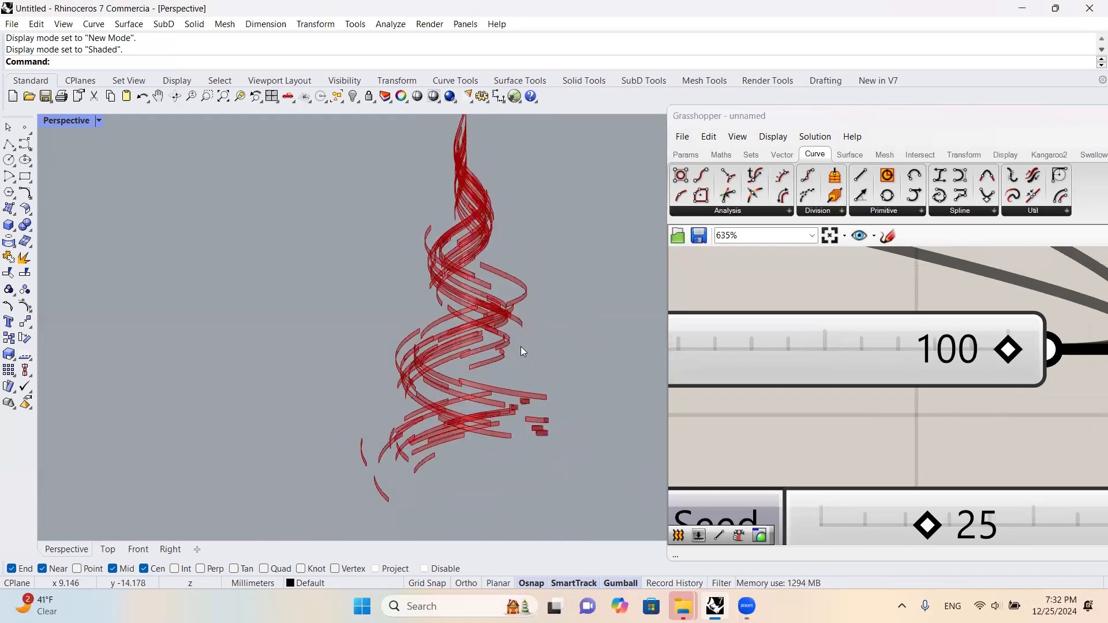
- Move the Number slider to the start of the definition, directly beneath the Target slider
scroll(821, 353, down, 6)
scroll(474, 309, down, 6)
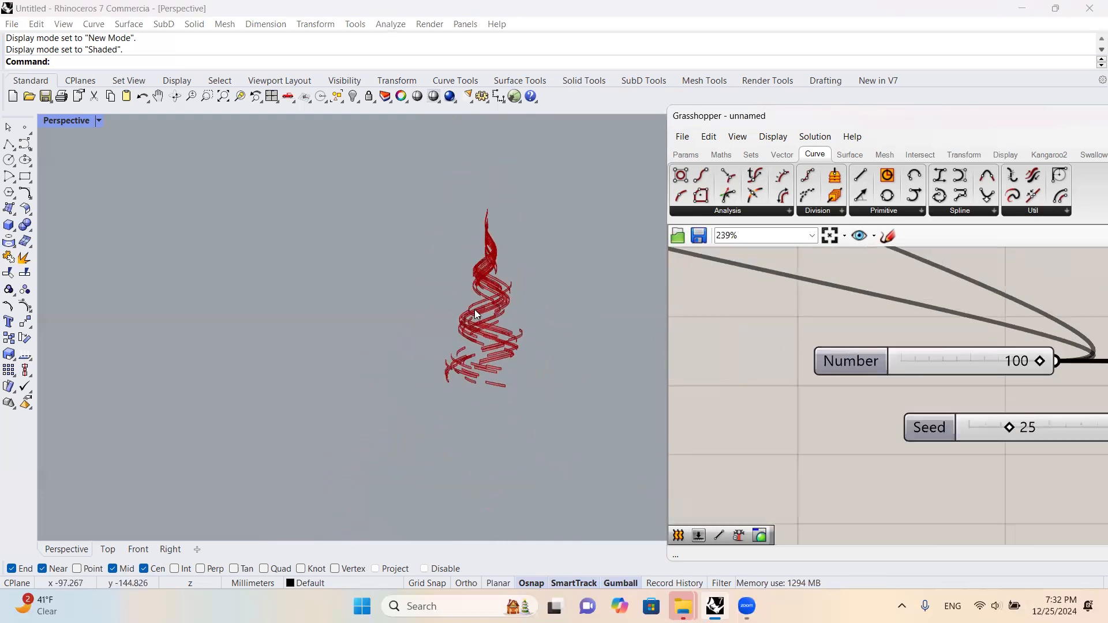
scroll(593, 289, up, 5)
scroll(779, 328, down, 10)
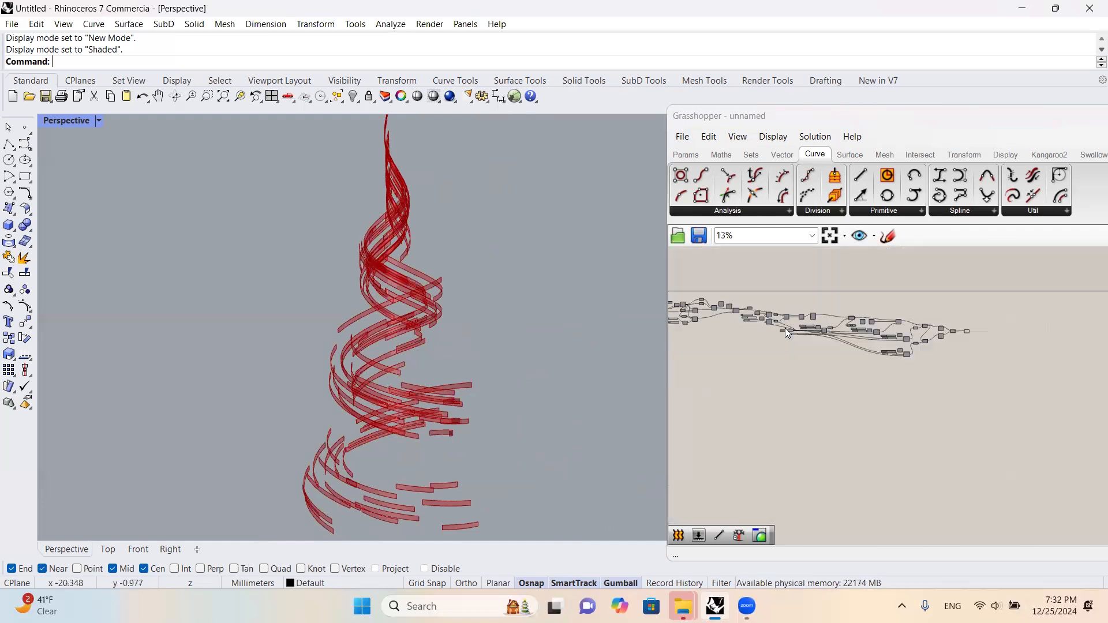
right_drag(900, 348, 1003, 361)
drag(979, 359, 758, 360)
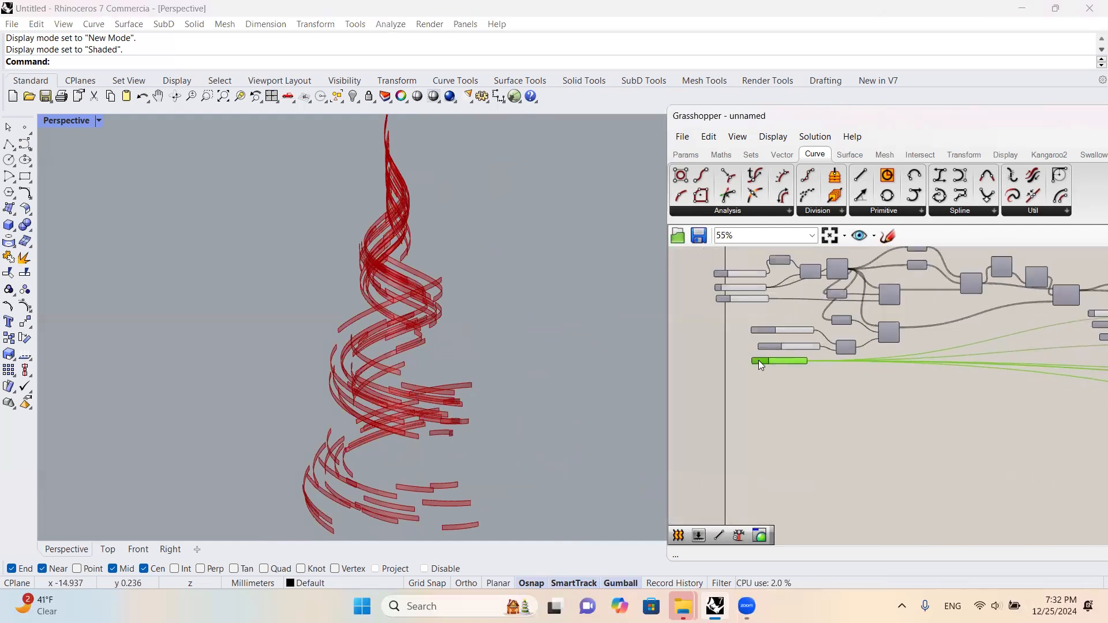
scroll(802, 325, up, 5)
scroll(867, 357, down, 1)
right_drag(832, 369, 918, 390)
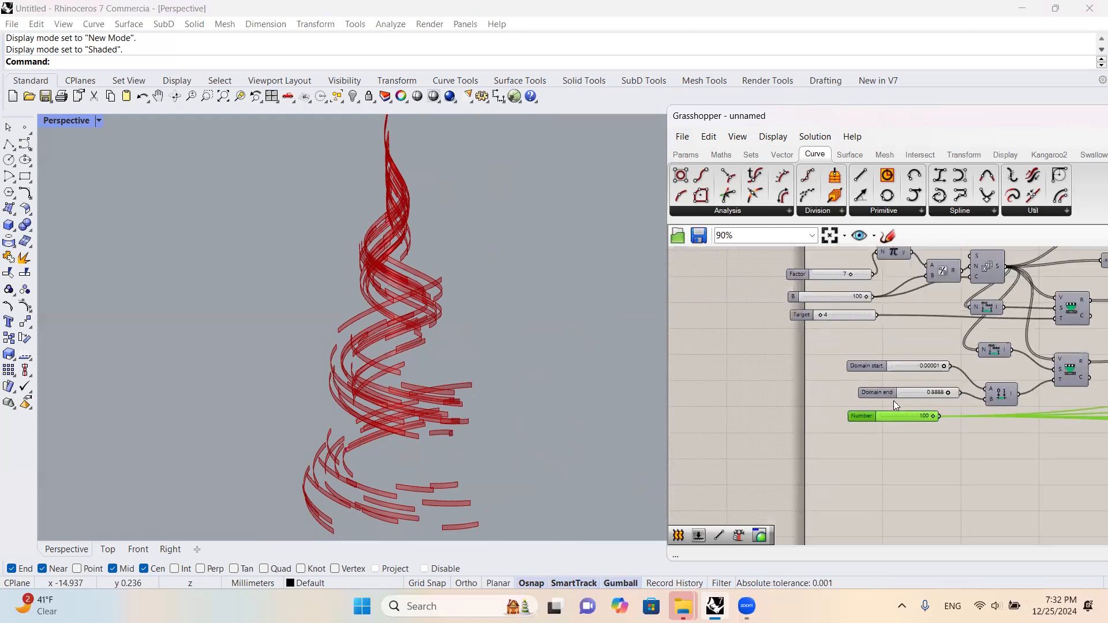
scroll(892, 399, up, 3)
drag(863, 423, 763, 298)
- Align the left edges of the Factor, B, Target and Number sliders
right_drag(762, 308, 853, 436)
scroll(853, 449, down, 1)
drag(864, 457, 780, 316)
click(875, 329)
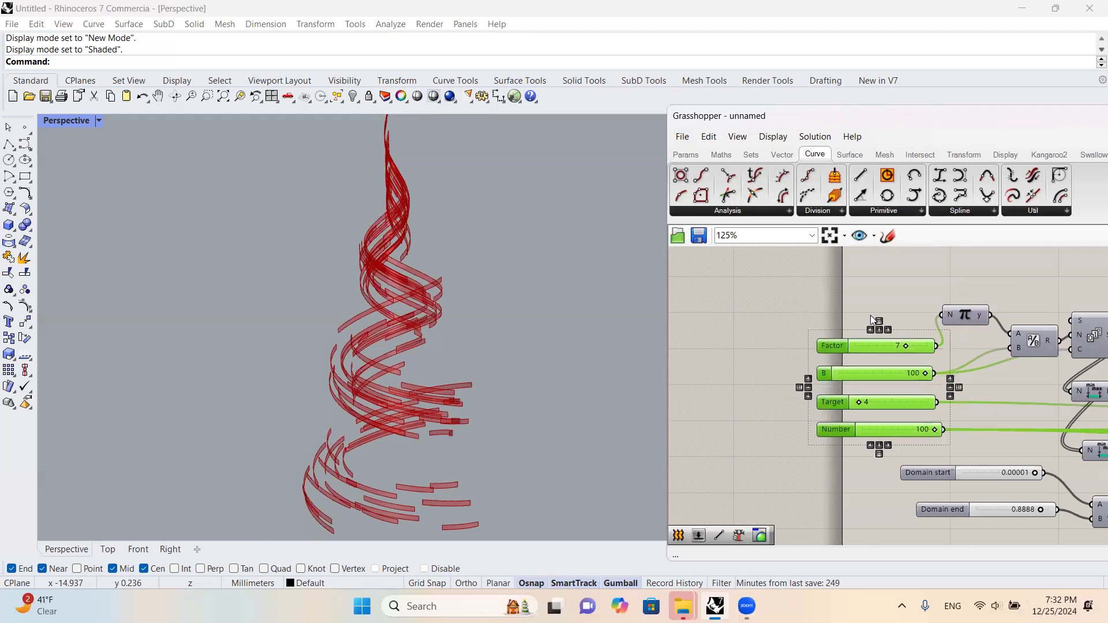
- Add a Custom Preview component after Loft and connect Loft's L output to its G input
scroll(797, 291, down, 10)
right_drag(1093, 323, 744, 329)
scroll(915, 336, up, 3)
right_drag(295, 260, 381, 293)
scroll(381, 293, down, 4)
scroll(395, 312, up, 5)
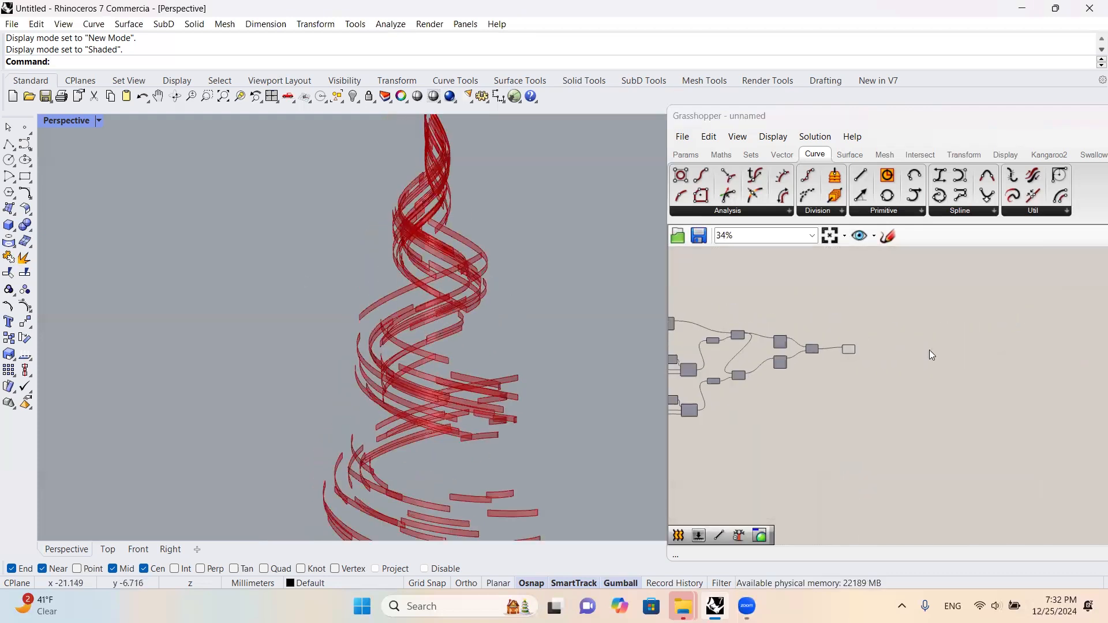
scroll(749, 349, up, 8)
double_click(893, 361)
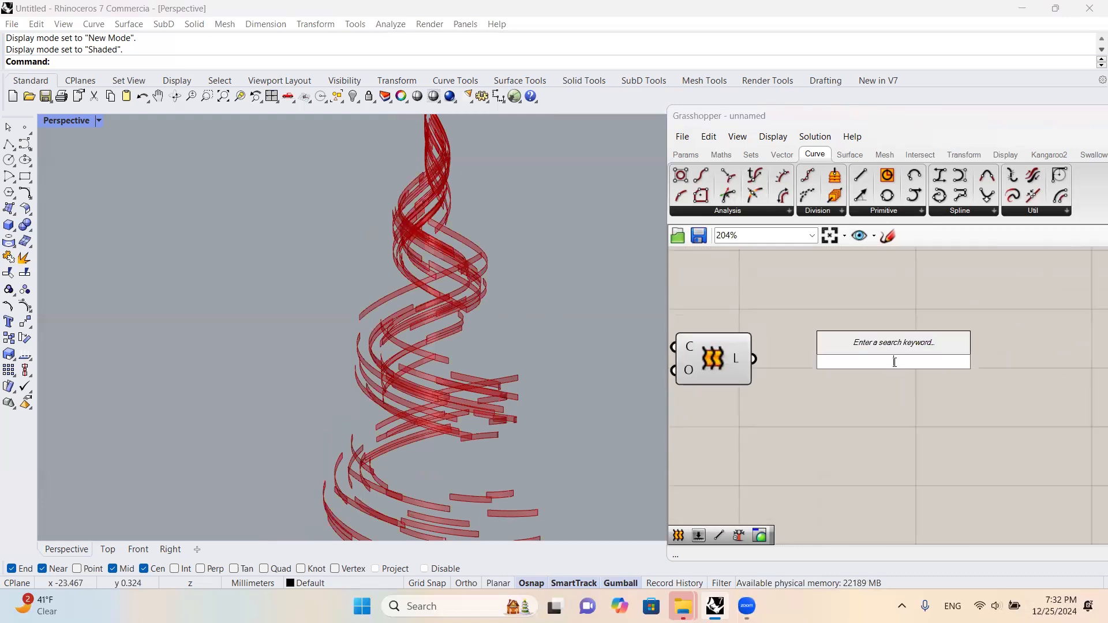
text(cust)
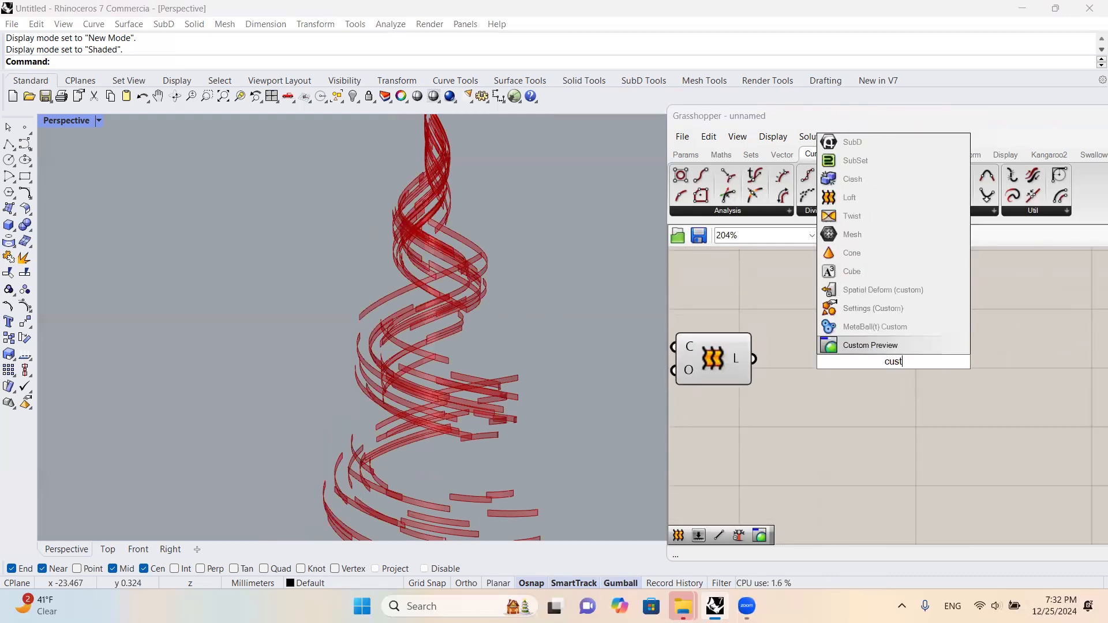
key(Return)
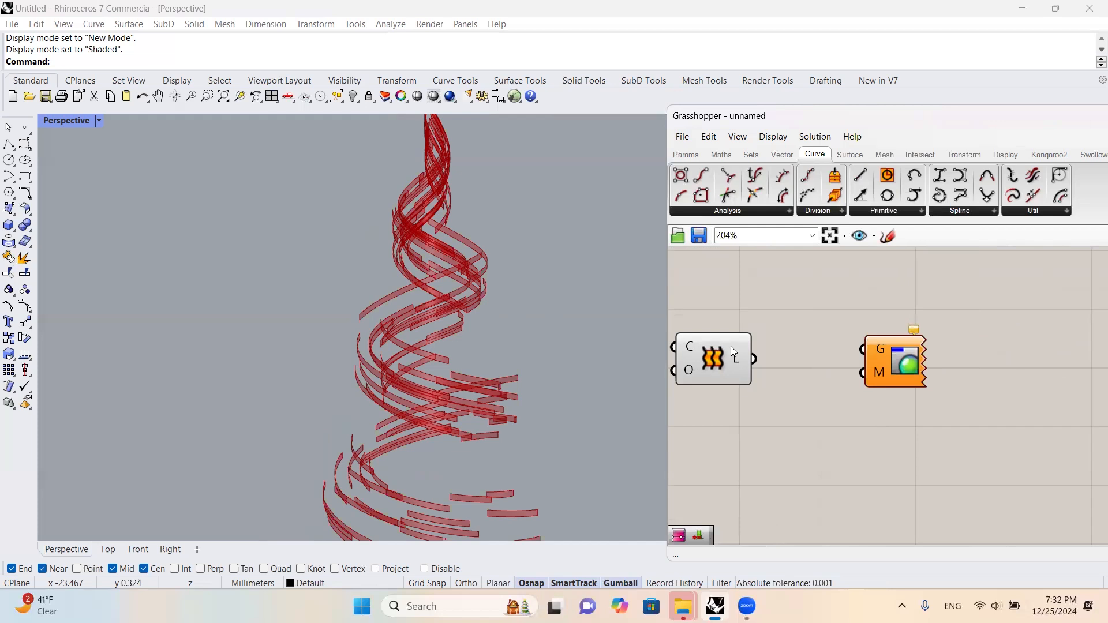
drag(891, 363, 1027, 372)
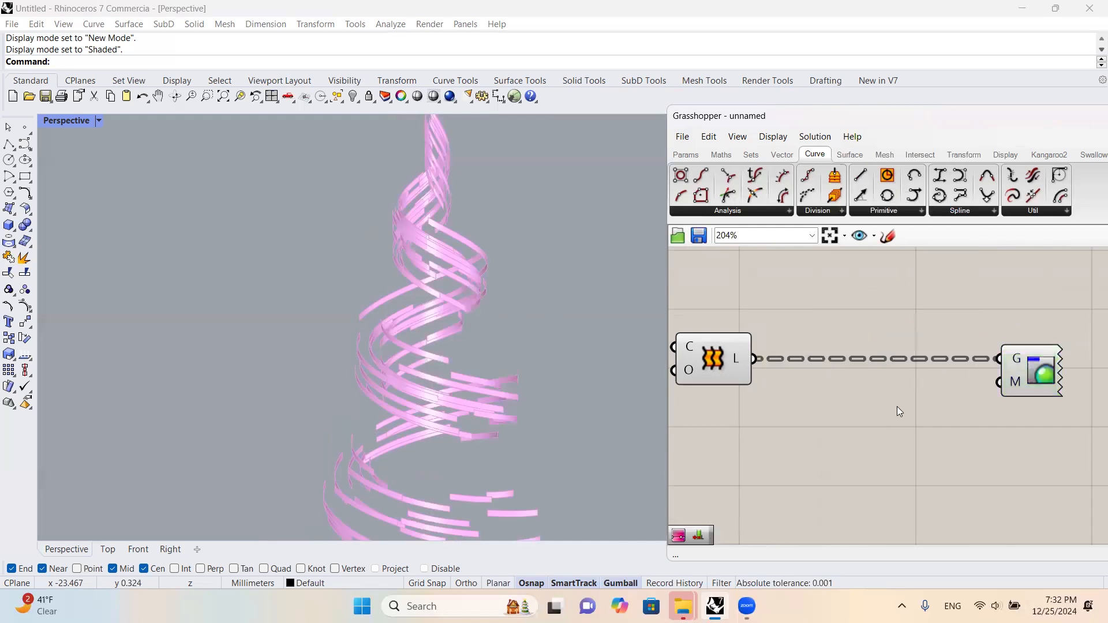
- Add a Gradient component below the Loft and apply the dark green to yellow-green preset to it
double_click(870, 308)
text(gra)
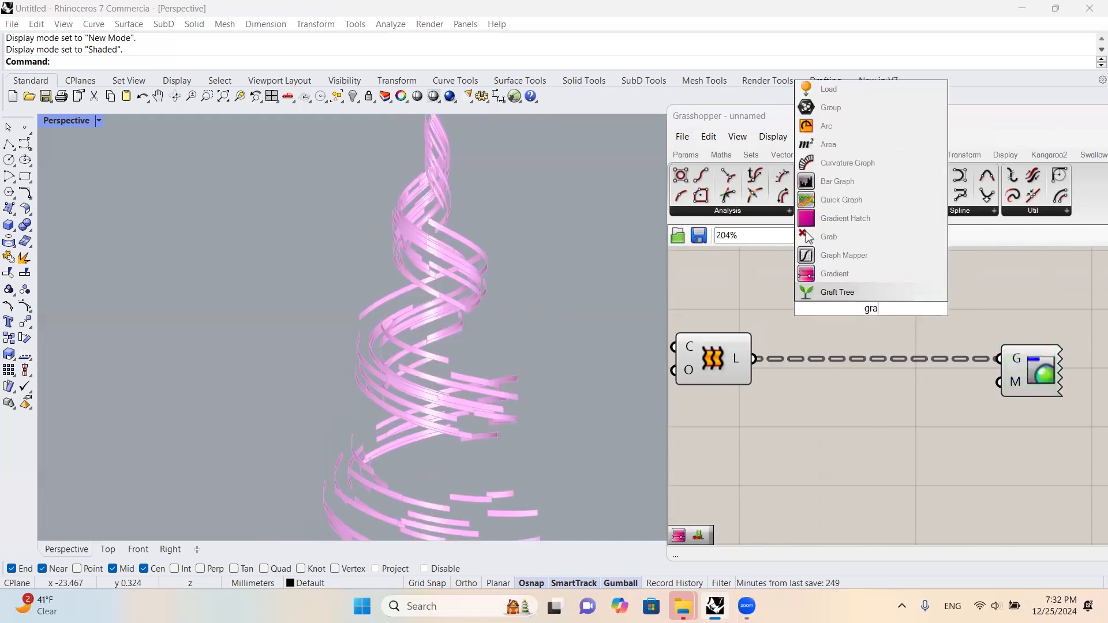
click(877, 274)
drag(875, 304, 868, 489)
scroll(869, 486, down, 5)
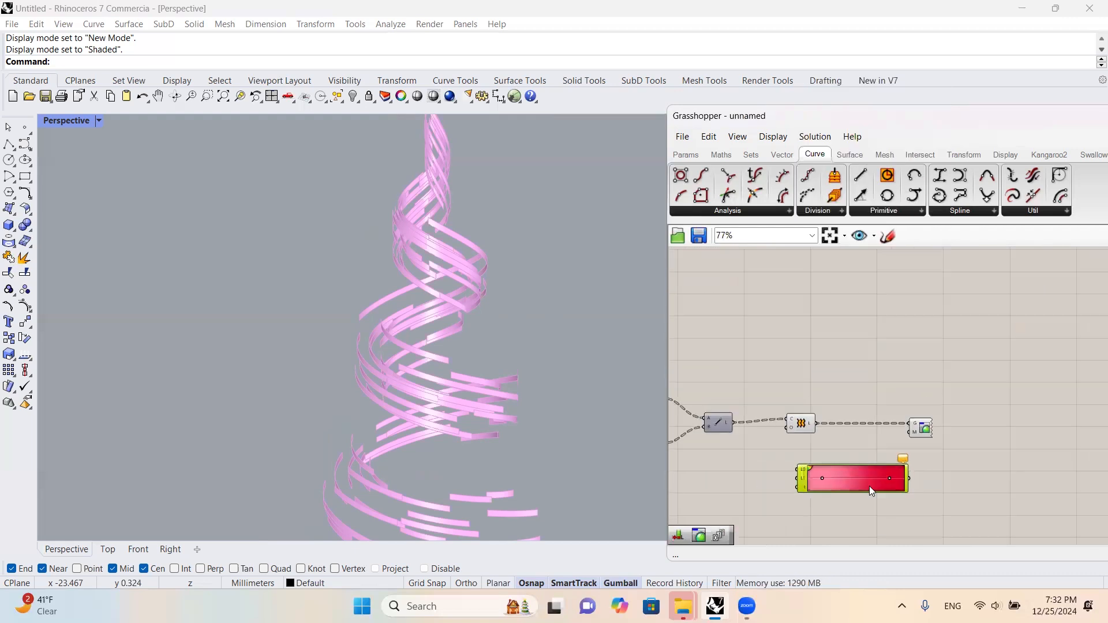
right_click(869, 482)
mouse_move(947, 540)
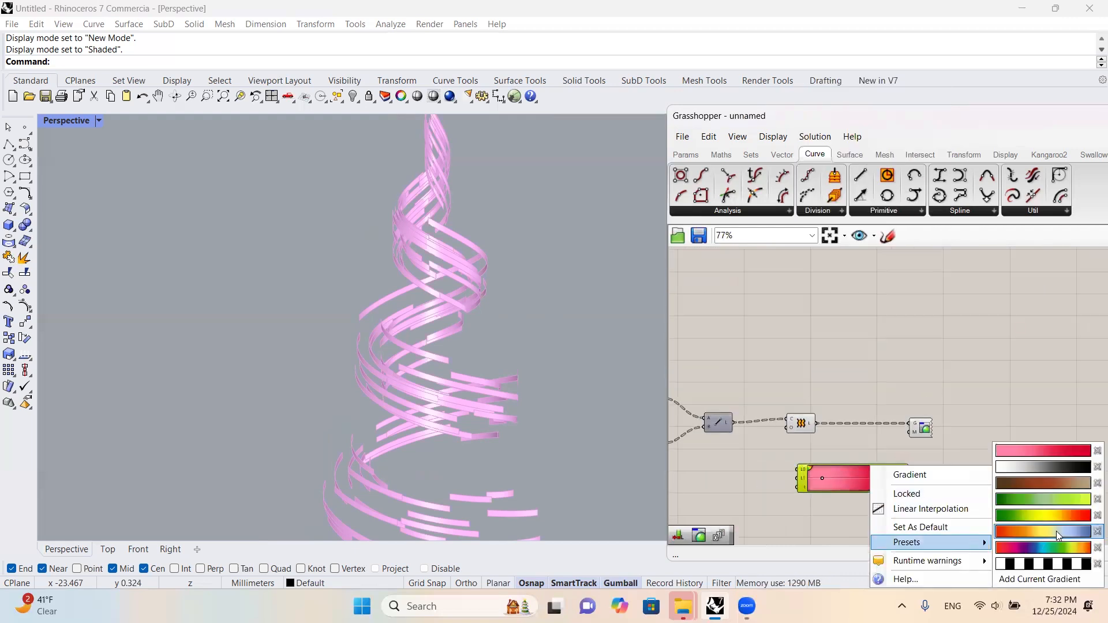
click(1067, 507)
- Connect the Gradient's output to the M input of Custom Preview
scroll(936, 412, up, 3)
click(1023, 390)
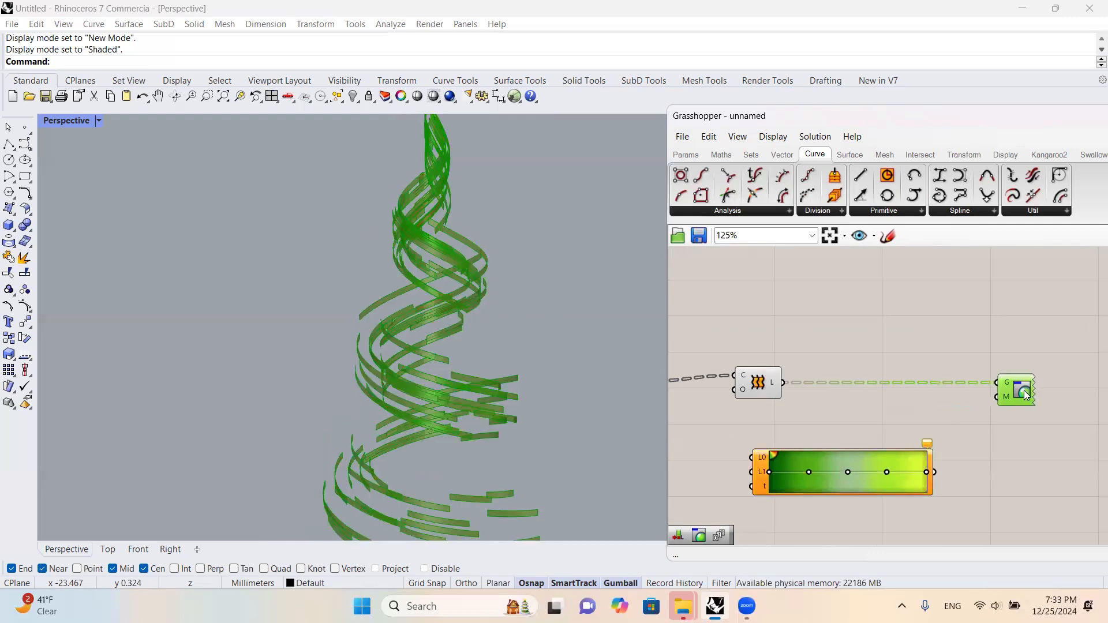
drag(989, 400, 994, 398)
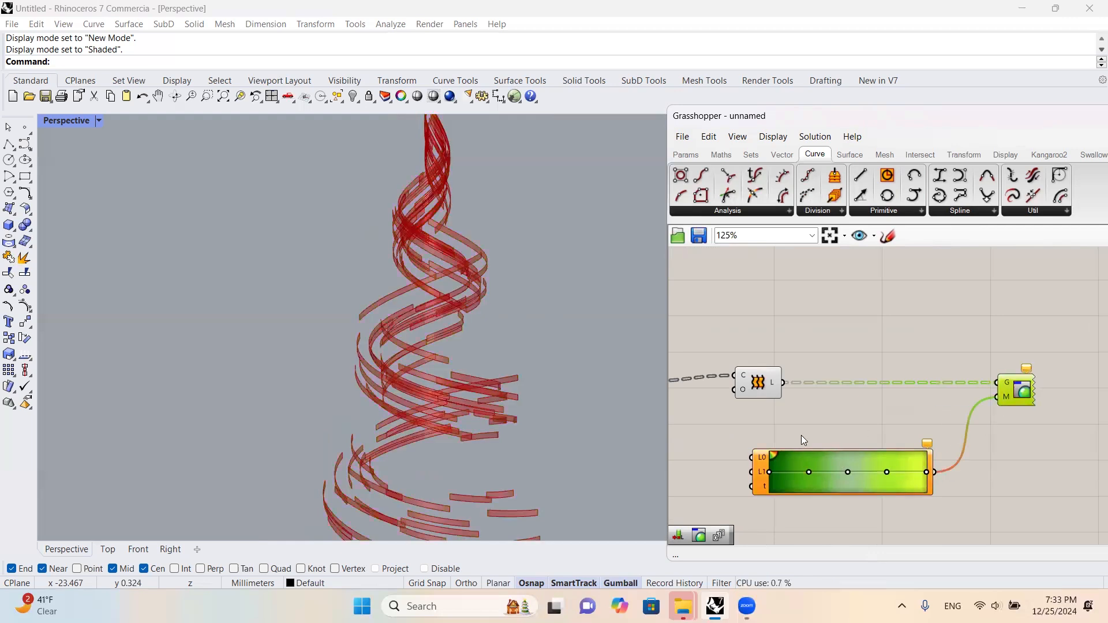
- Shift the Loft component closer to Line and add a Series component in front of the Gradient
drag(762, 383, 730, 382)
right_drag(803, 364, 922, 359)
double_click(927, 344)
text(ser)
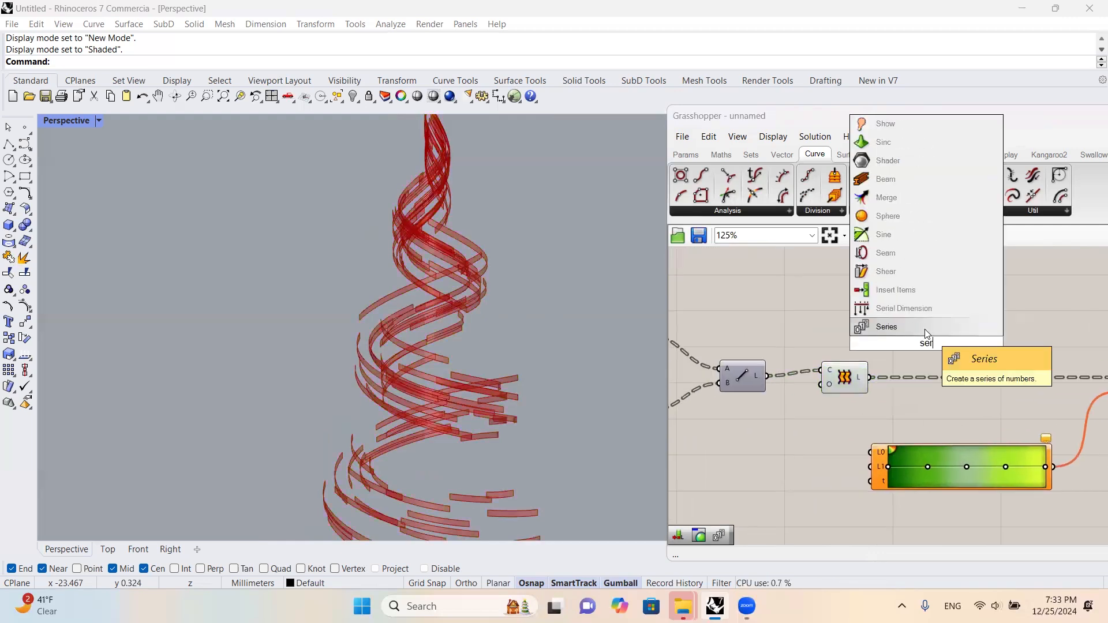
click(925, 329)
right_drag(811, 410, 927, 343)
scroll(928, 343, down, 5)
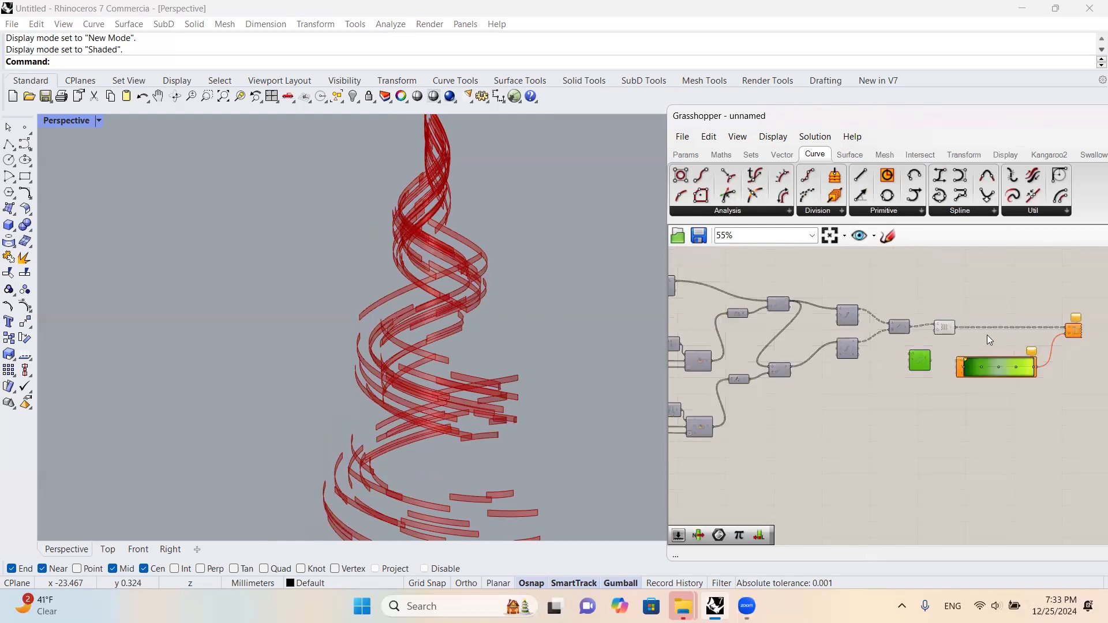
scroll(980, 334, up, 7)
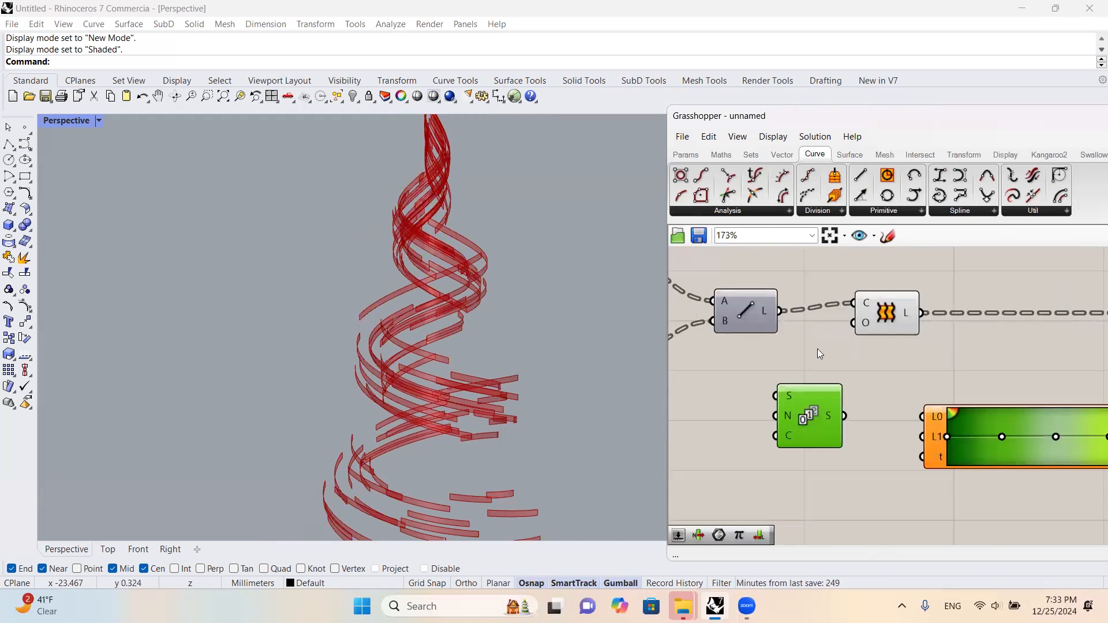
- Add a List Length component fed by Loft's L output and connect its result to the Series C input
right_drag(990, 299, 850, 294)
double_click(850, 294)
text(lis)
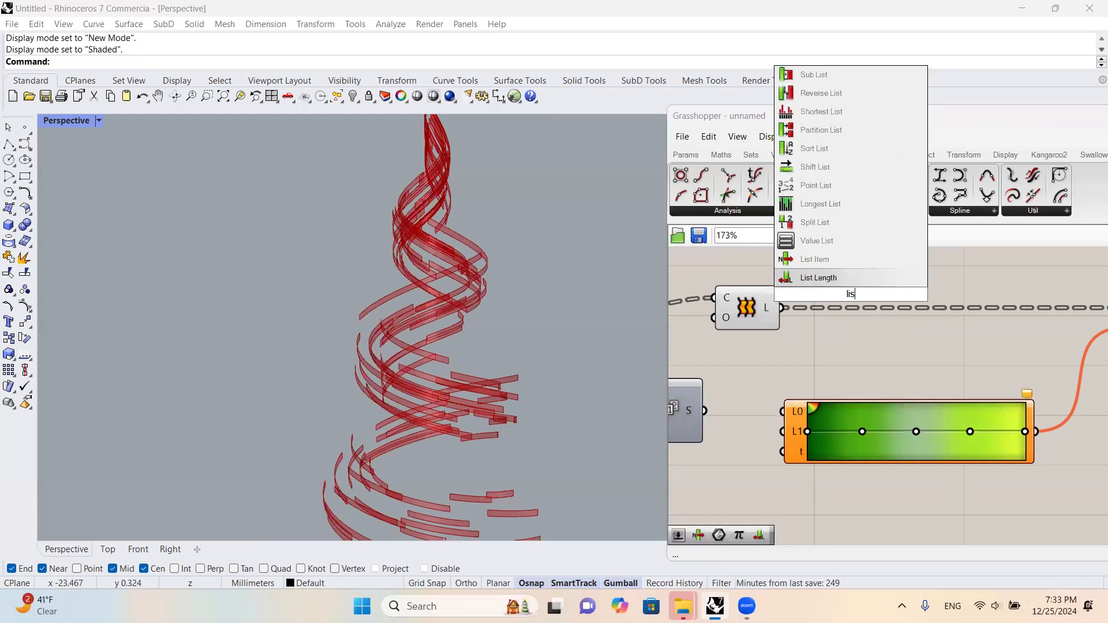
click(854, 273)
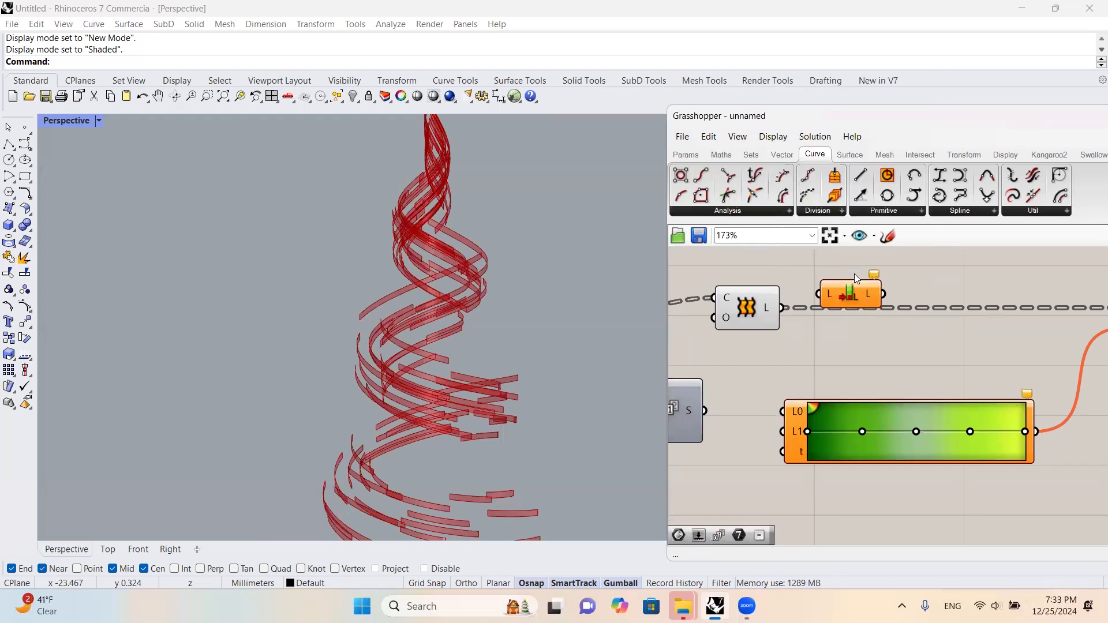
drag(818, 296, 781, 308)
scroll(848, 287, down, 3)
drag(848, 287, 762, 434)
scroll(762, 433, up, 3)
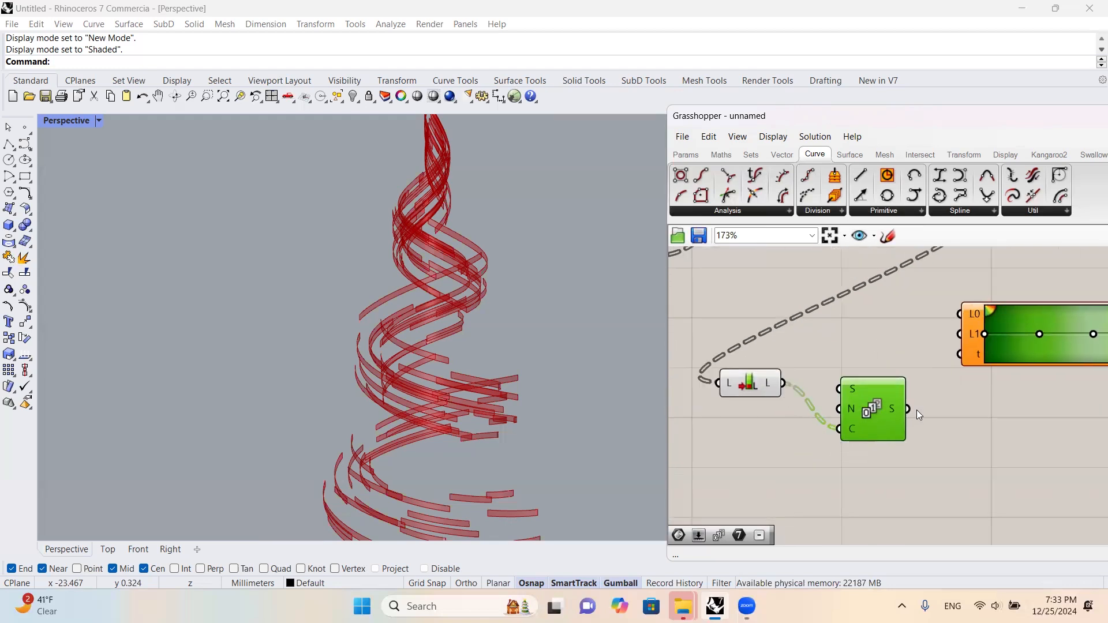
- Connect the Series S output to the Gradient's t input
right_drag(916, 410, 818, 412)
drag(863, 357, 810, 411)
right_drag(715, 382, 785, 405)
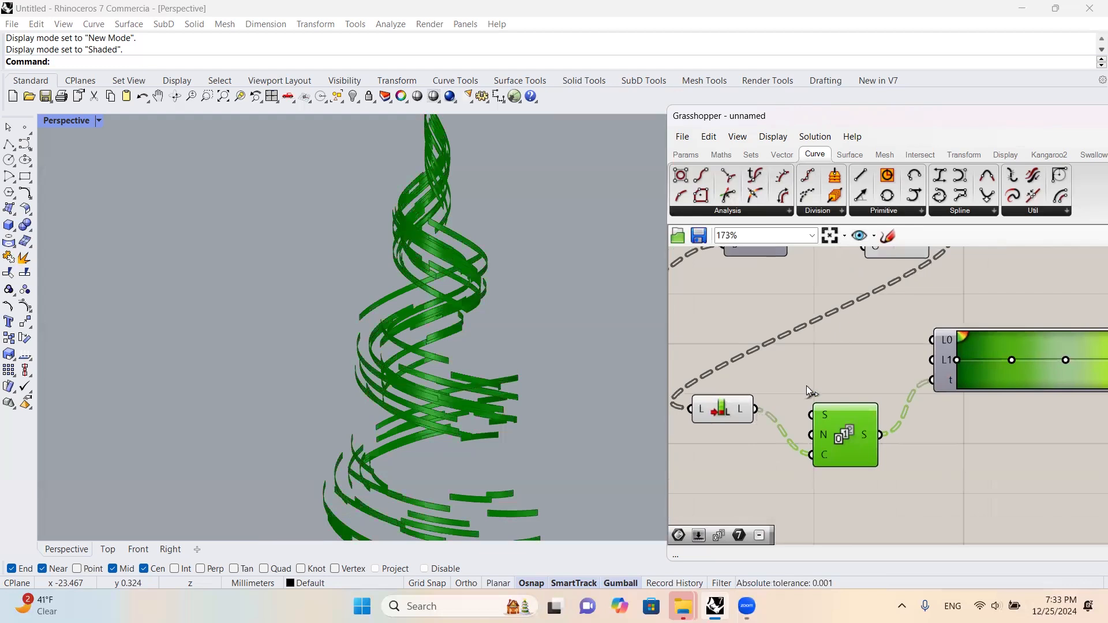
- Connect the List Length output to the Gradient's L1 upper limit input
click(931, 316)
scroll(843, 333, down, 5)
right_drag(1047, 335, 966, 361)
scroll(966, 361, up, 3)
drag(949, 304, 1054, 306)
click(778, 345)
scroll(781, 345, down, 3)
right_drag(781, 345, 972, 335)
scroll(910, 350, up, 4)
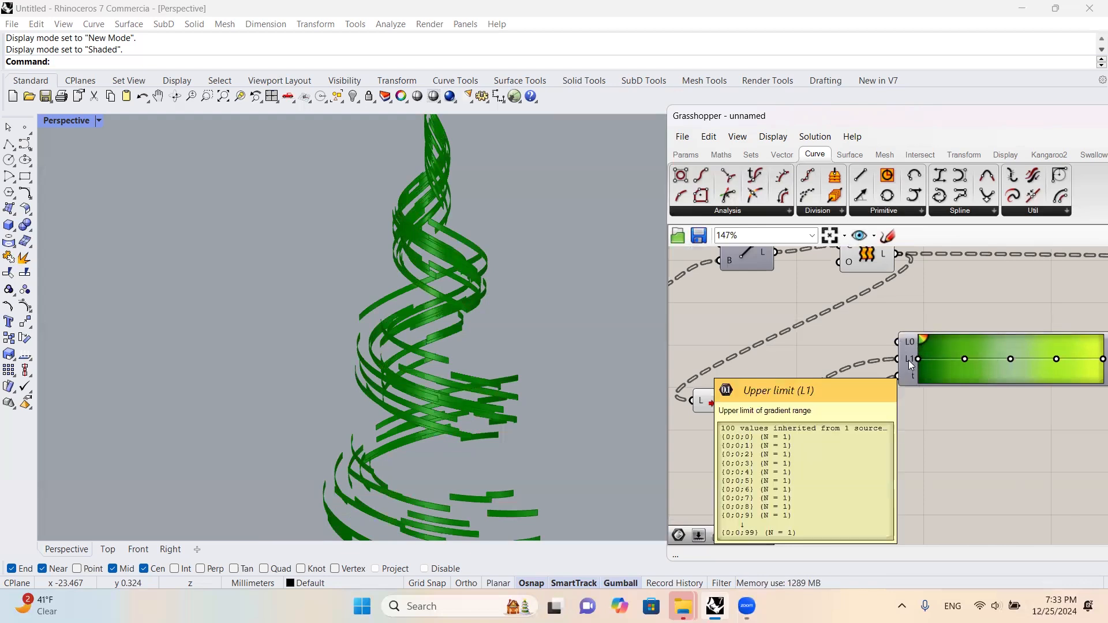
- Flatten the L output of the Loft component
right_drag(899, 272, 909, 315)
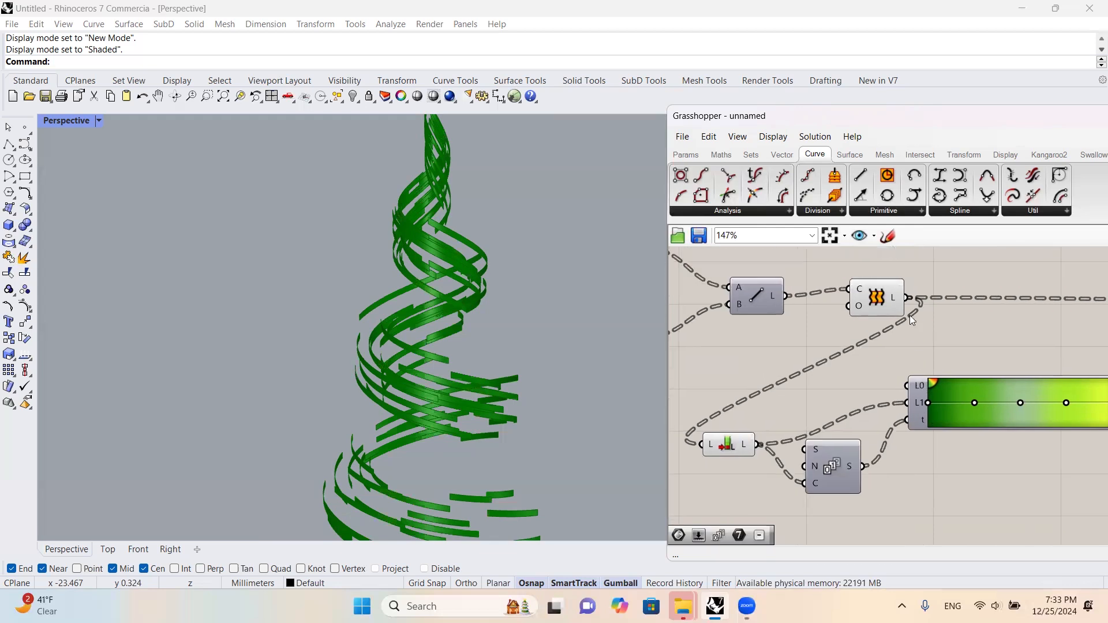
right_click(899, 299)
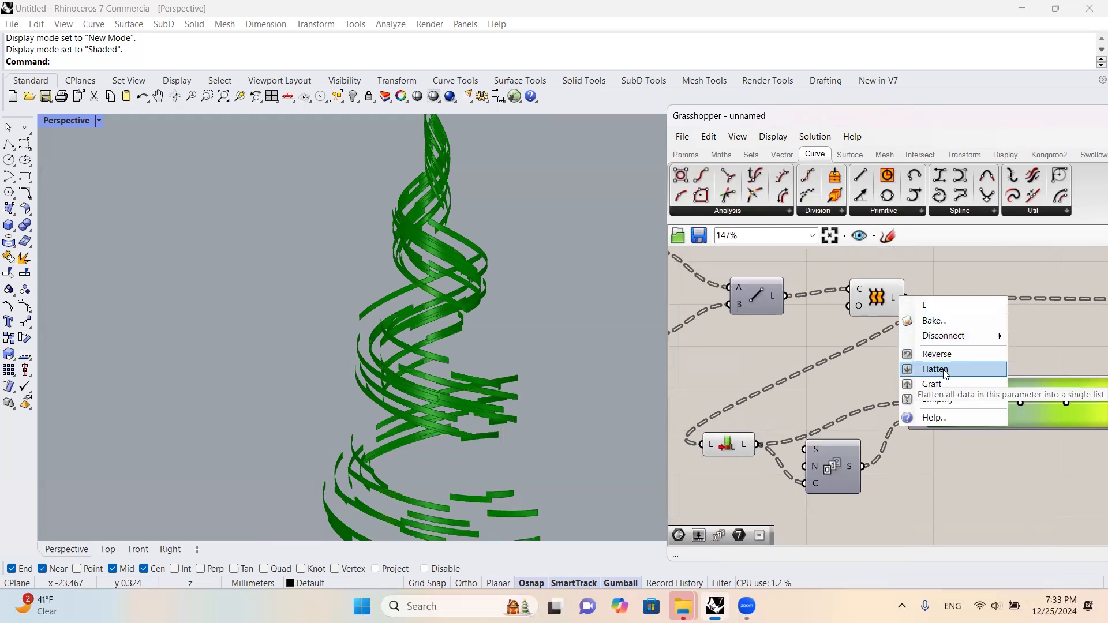
click(949, 369)
scroll(419, 266, down, 5)
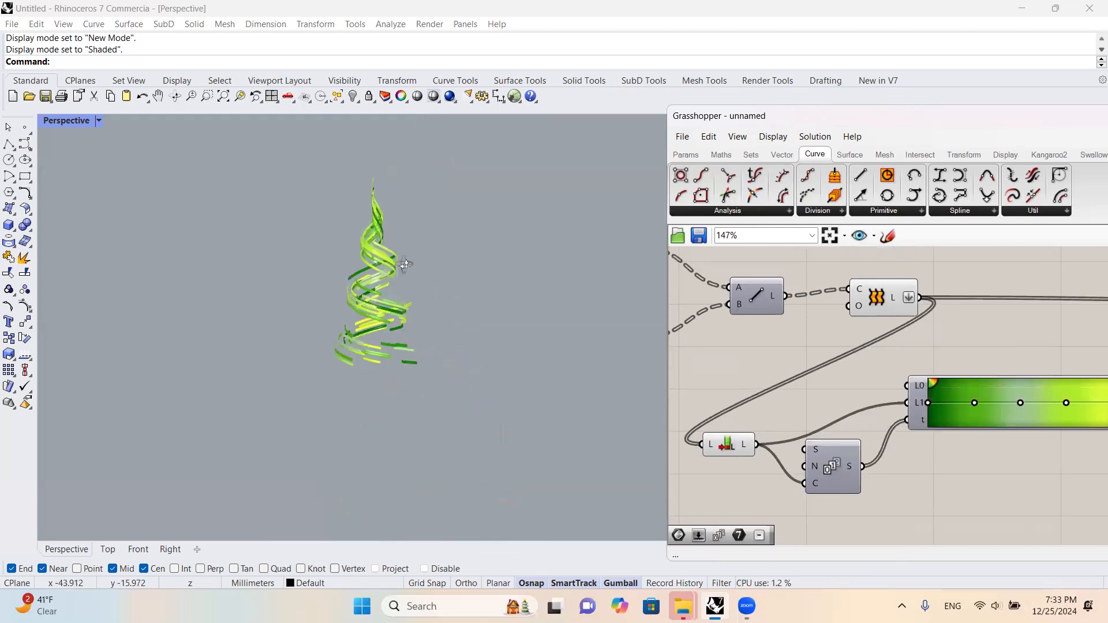
scroll(419, 266, up, 5)
- Move the Gradient's second, third and fourth colour grips toward its yellow-green end, placing the fourth at 99%
right_drag(1084, 399, 991, 393)
drag(997, 392, 952, 393)
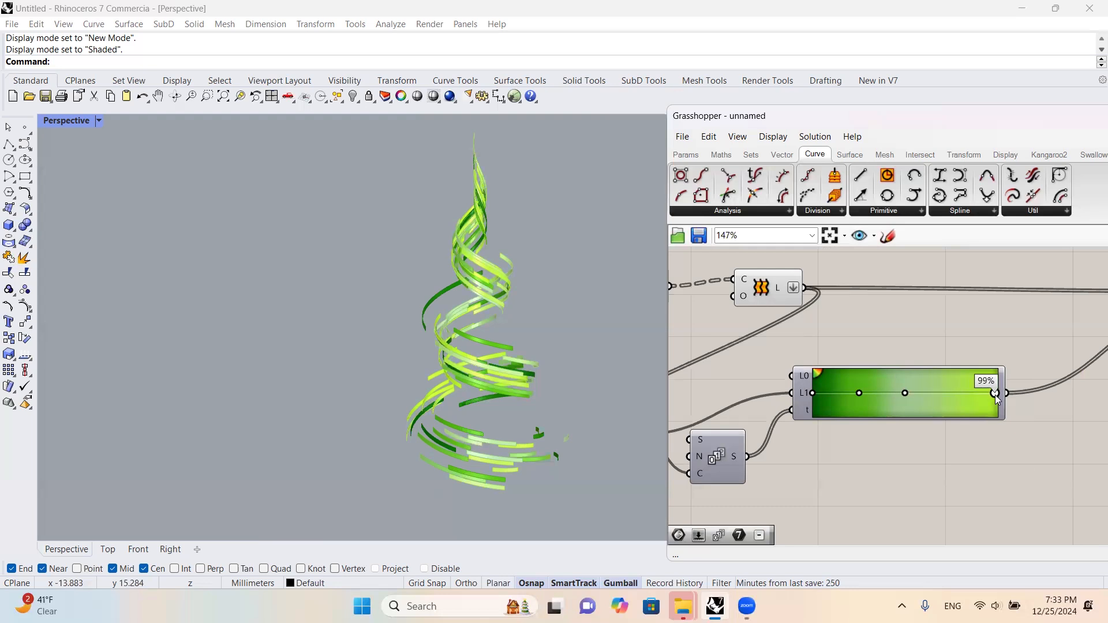
drag(949, 393, 963, 393)
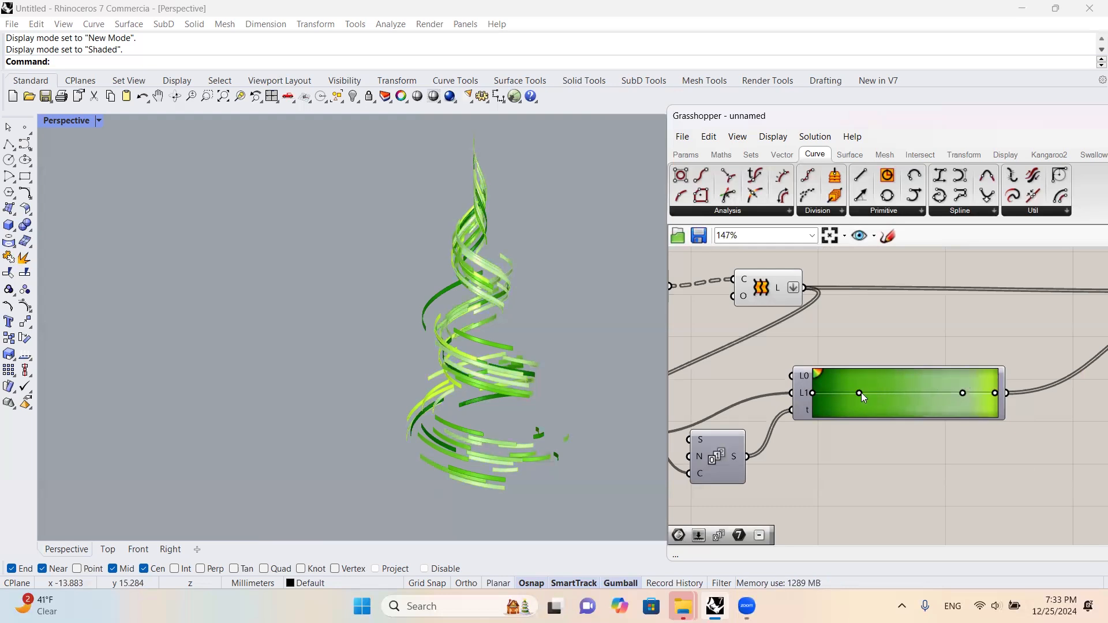
drag(859, 393, 931, 394)
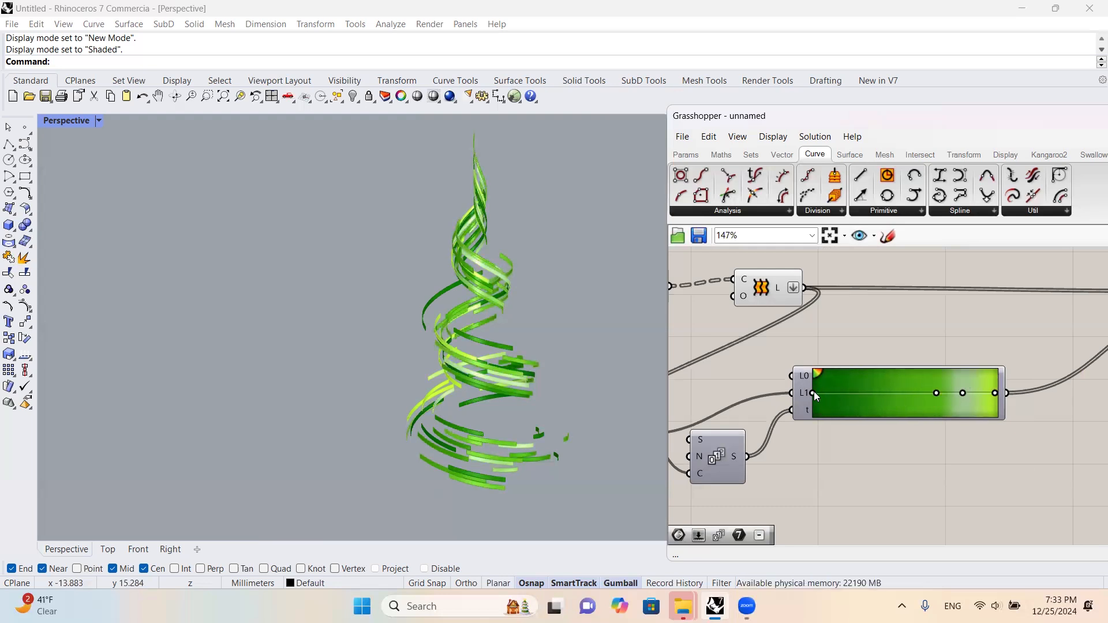
- Move the Gradient's dark green first grip to just short of the gradient's midpoint
drag(813, 393, 867, 393)
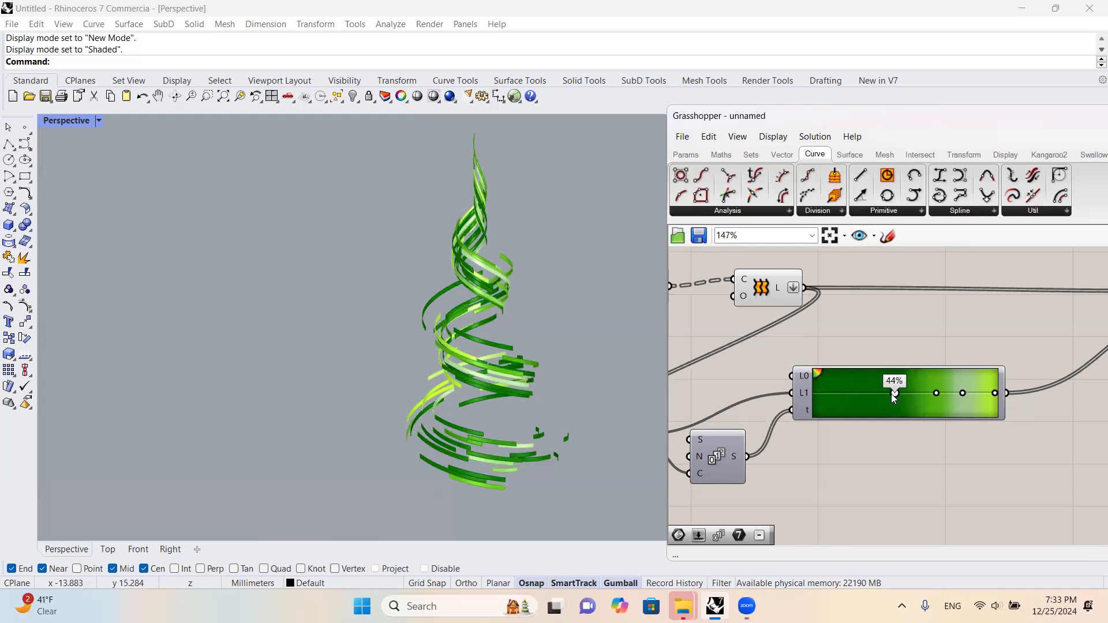
right_drag(602, 310, 398, 306)
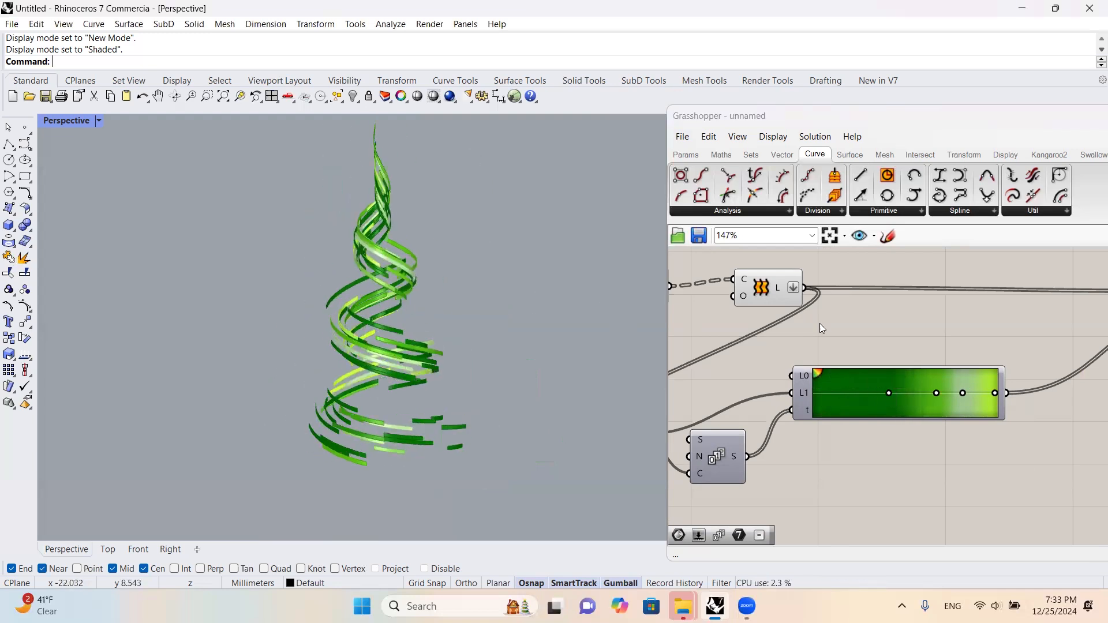
right_drag(821, 328, 1053, 330)
scroll(1062, 338, down, 6)
scroll(962, 329, up, 5)
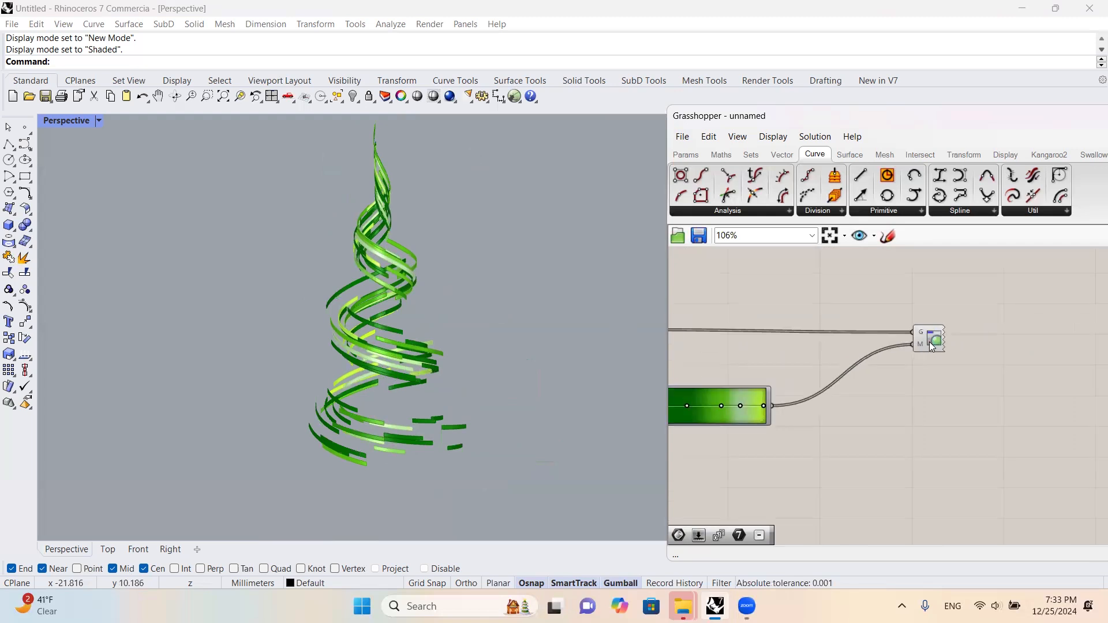
scroll(1003, 322, down, 8)
- Raise the B slider's maximum to 500 and set its value to 500
right_drag(706, 342, 902, 348)
scroll(820, 282, up, 10)
double_click(734, 379)
click(756, 414)
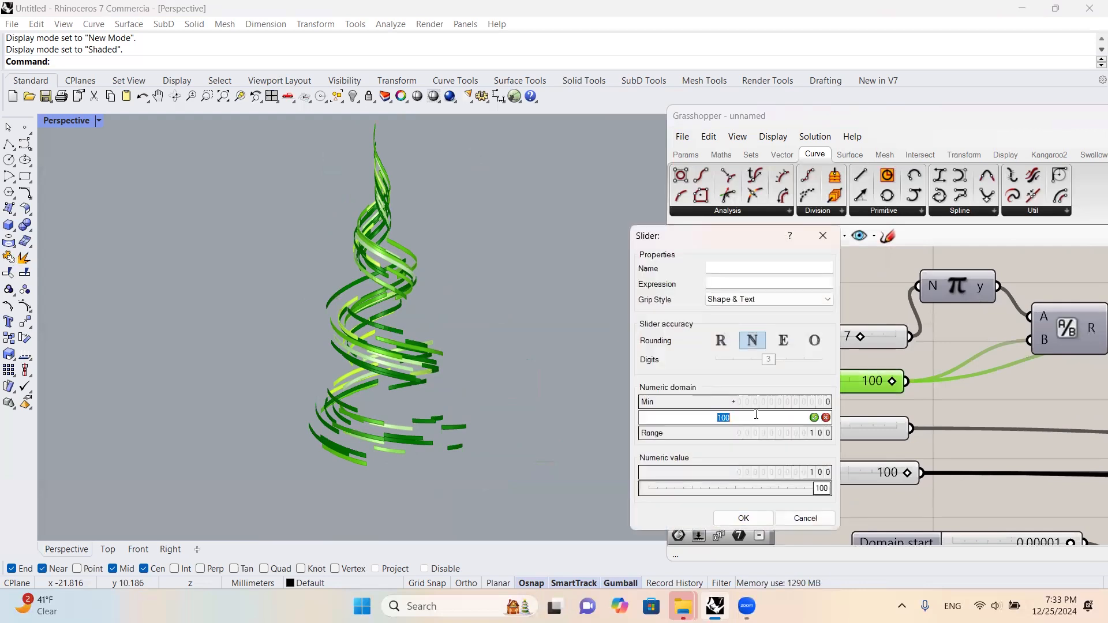
click(748, 514)
scroll(812, 387, up, 3)
drag(761, 386, 956, 385)
right_drag(414, 259, 431, 250)
scroll(431, 251, down, 5)
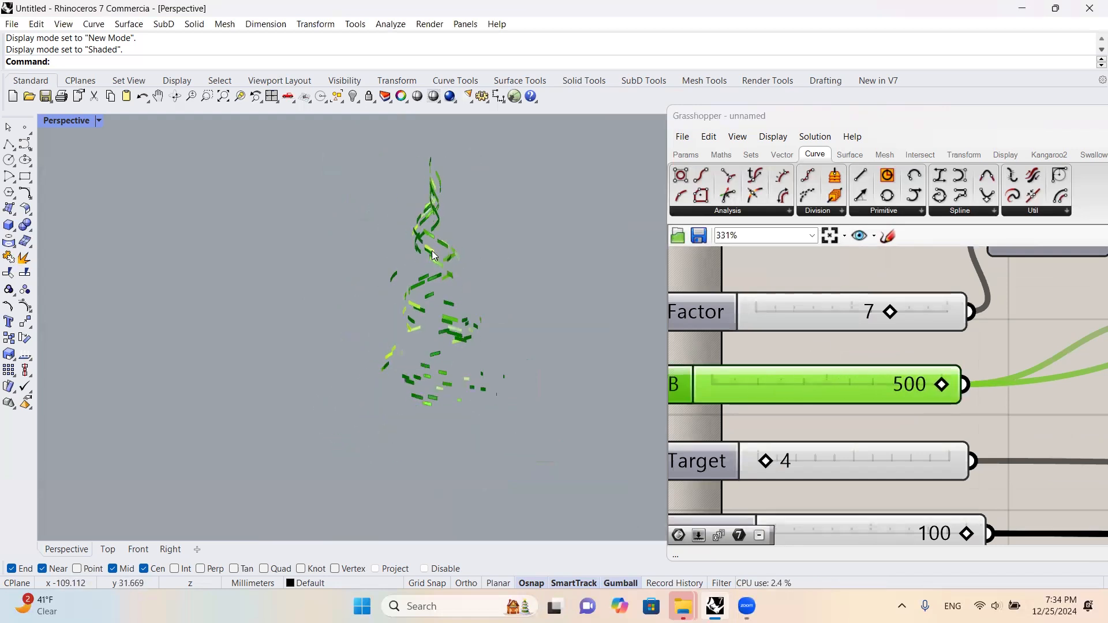
scroll(496, 271, up, 5)
- Set the Domain end slider paired with the Domain start of 3 to 100 and move it below the Number slider
scroll(809, 345, down, 12)
right_drag(1043, 353, 845, 350)
scroll(983, 366, up, 8)
scroll(871, 410, up, 4)
scroll(894, 409, down, 2)
scroll(841, 407, up, 4)
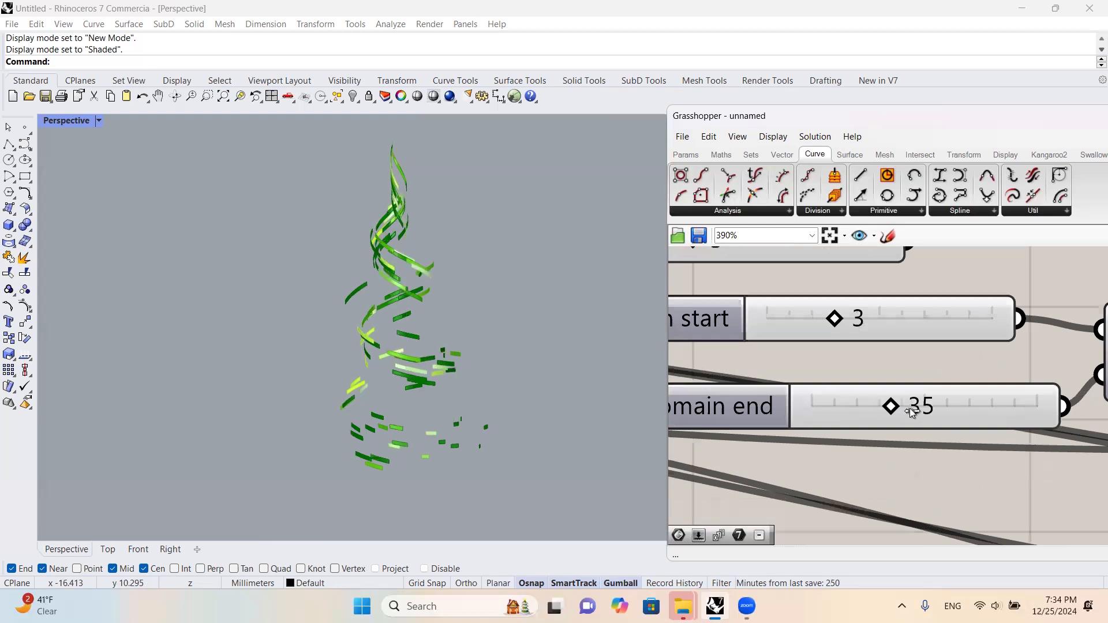
drag(951, 412, 1049, 416)
right_drag(479, 335, 511, 349)
scroll(950, 412, down, 9)
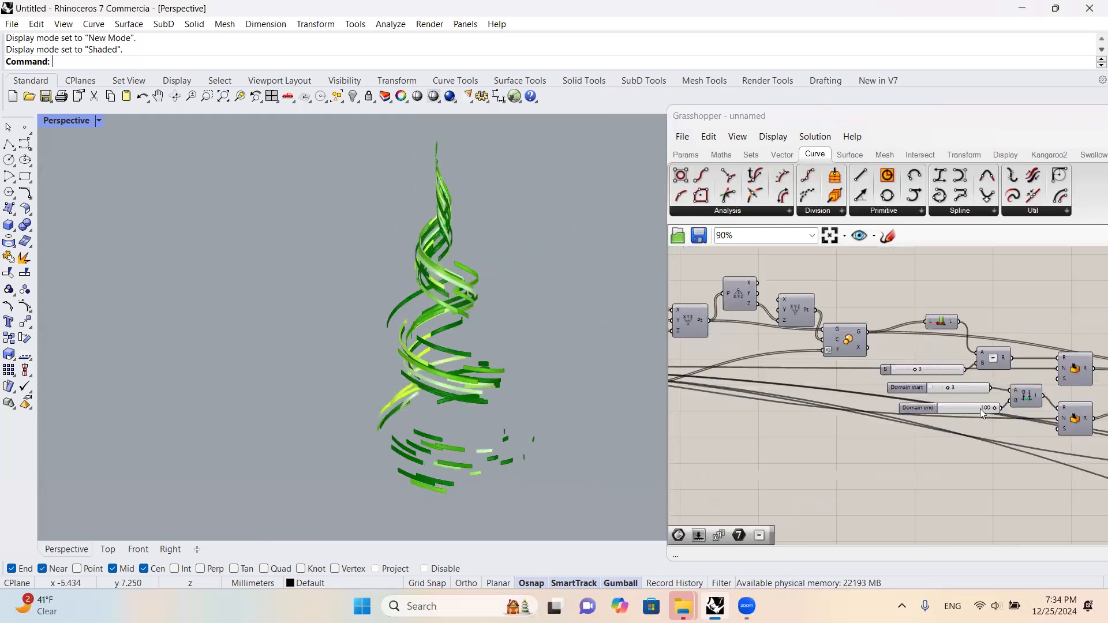
scroll(983, 413, down, 5)
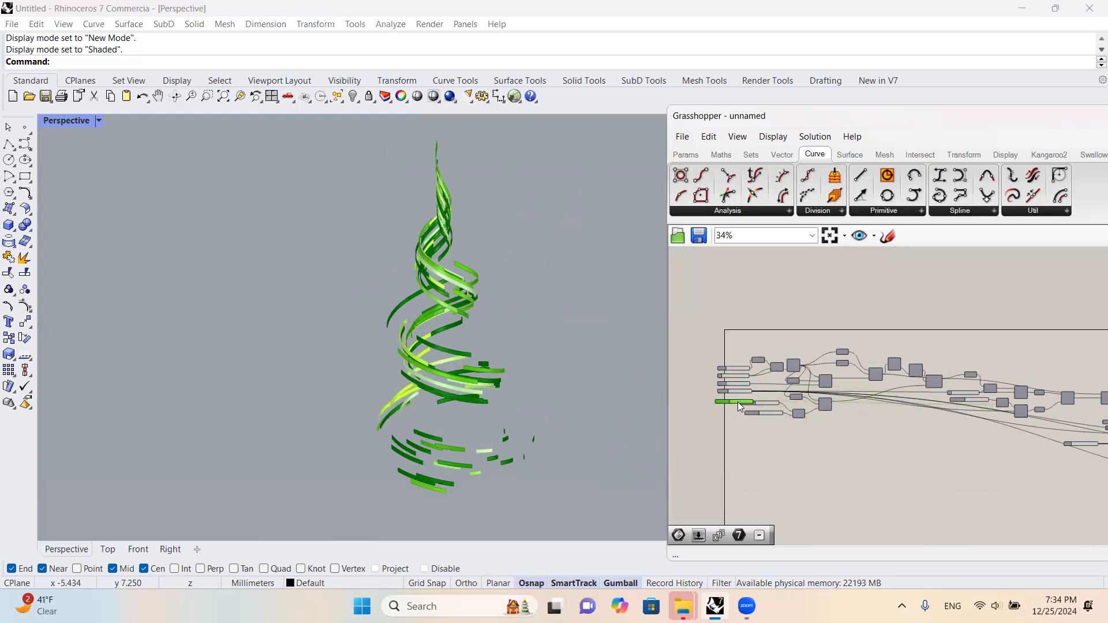
scroll(734, 398, up, 13)
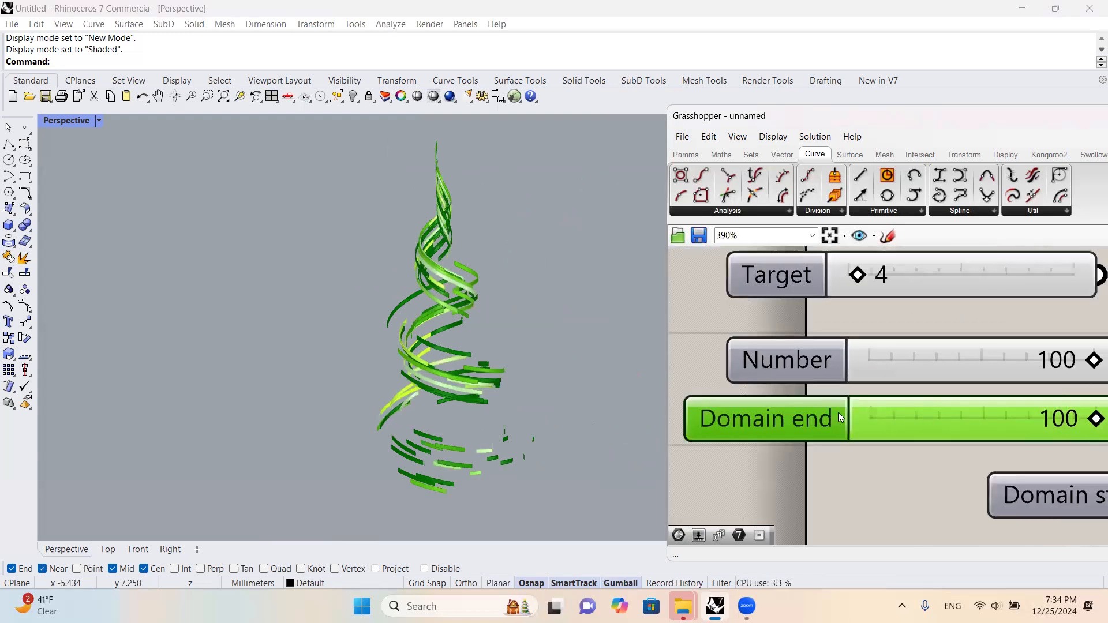
- Raise the moved Domain end slider's maximum to 400 and set its value to 390
double_click(771, 421)
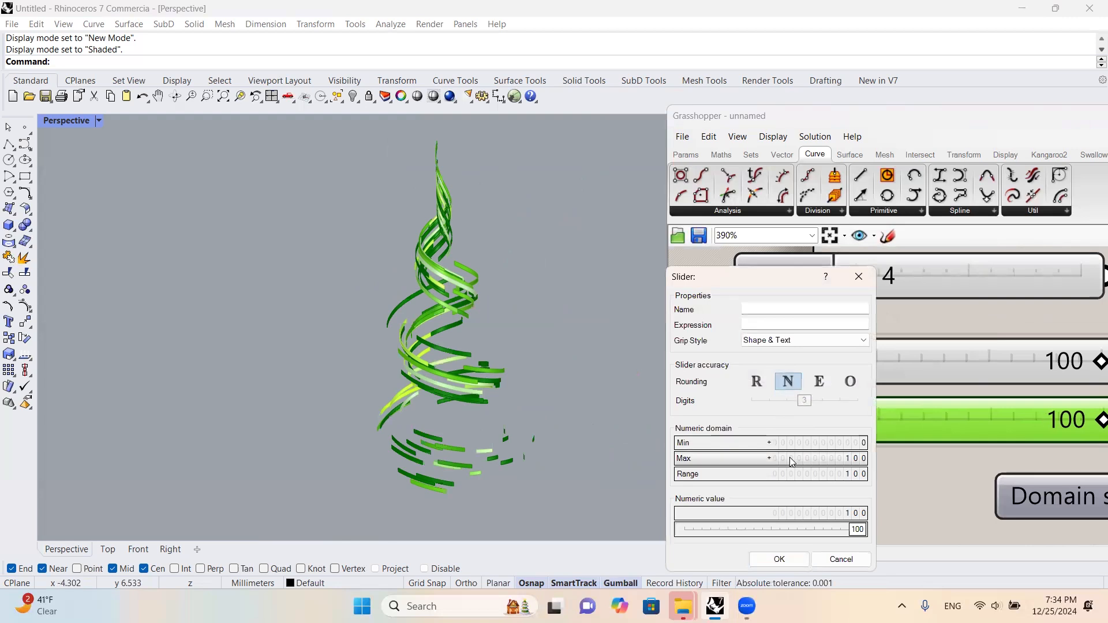
double_click(791, 459)
text(2)
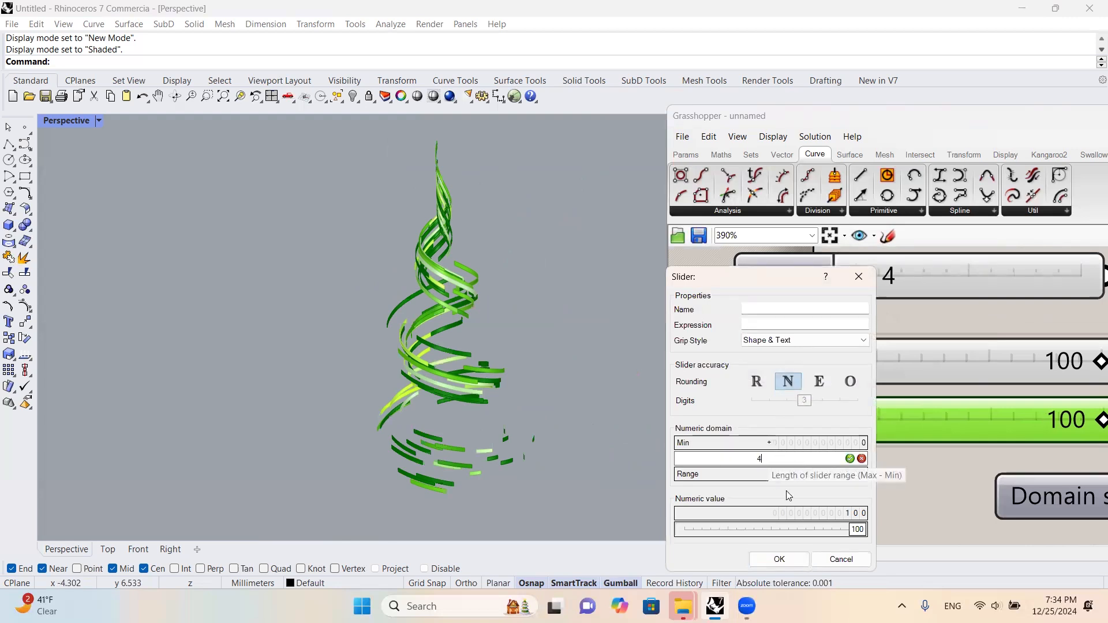
text(00)
click(795, 557)
drag(939, 425, 1061, 428)
right_drag(943, 405, 765, 395)
drag(920, 410, 921, 410)
right_drag(459, 300, 417, 292)
right_drag(509, 287, 518, 293)
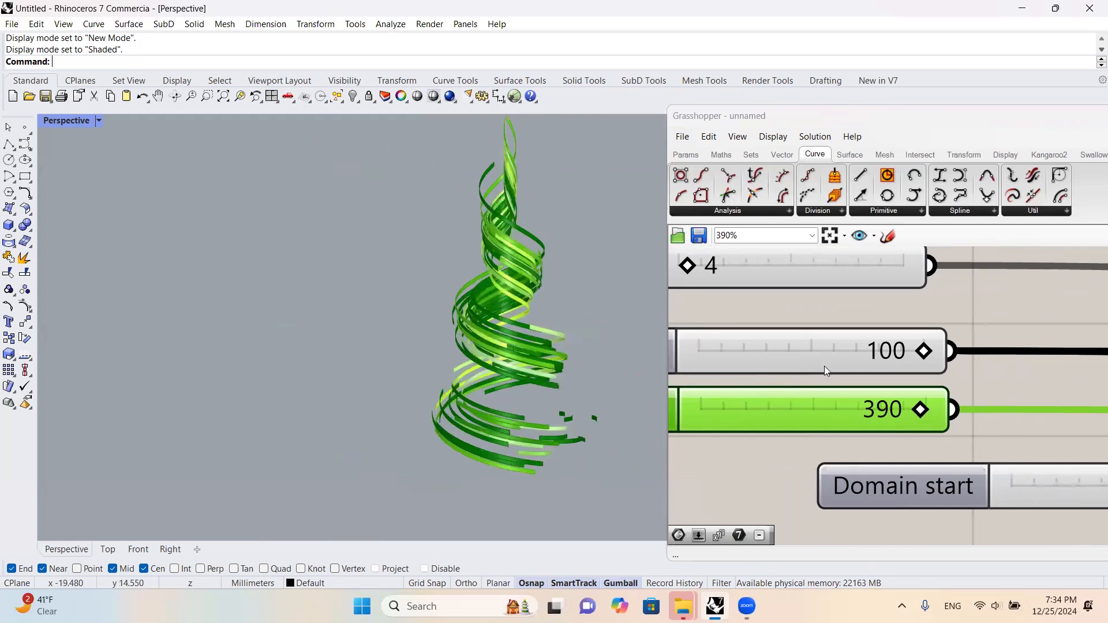
- Slightly raise the Domain end slider of the random domain below the 0.500 slider
scroll(820, 366, down, 8)
scroll(522, 305, up, 8)
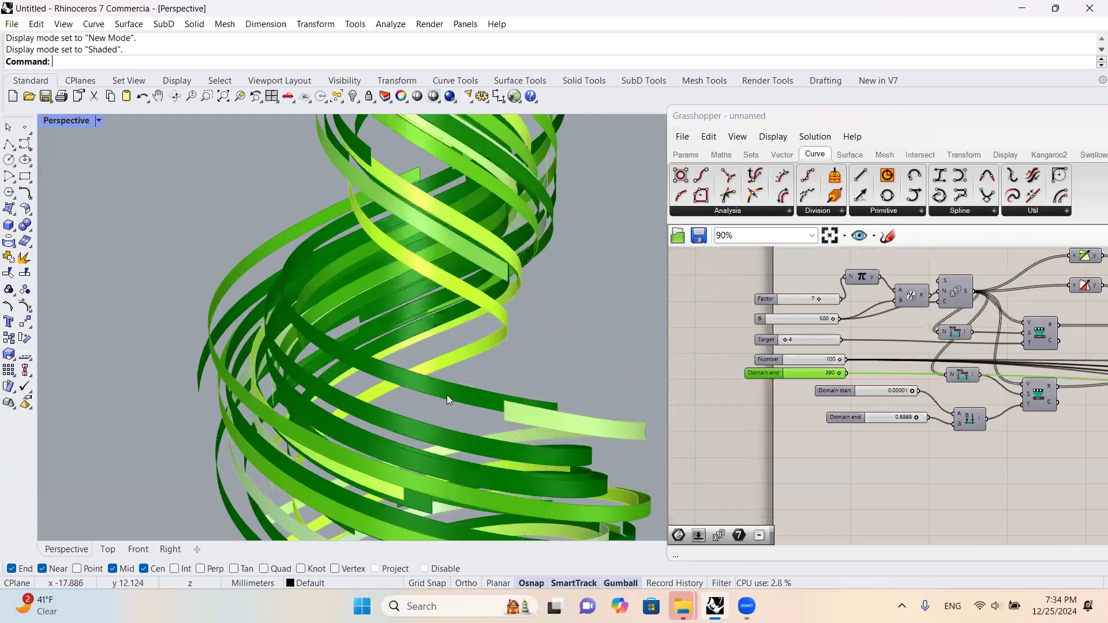
scroll(446, 395, down, 10)
scroll(794, 361, down, 5)
scroll(492, 346, up, 4)
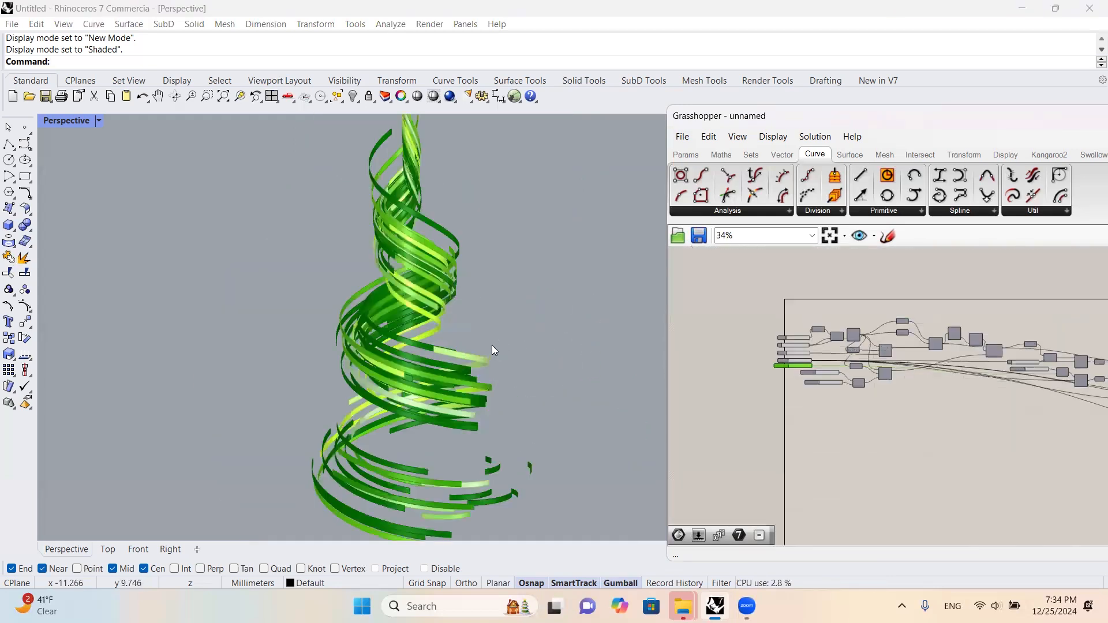
scroll(495, 344, up, 4)
scroll(495, 343, down, 4)
scroll(972, 403, up, 2)
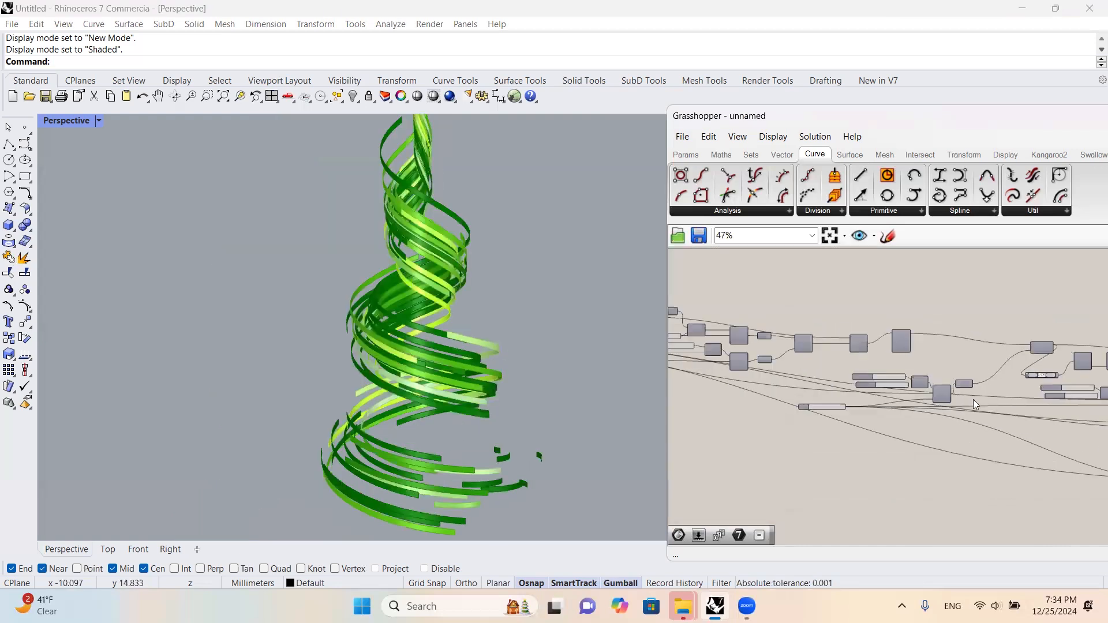
scroll(964, 390, up, 3)
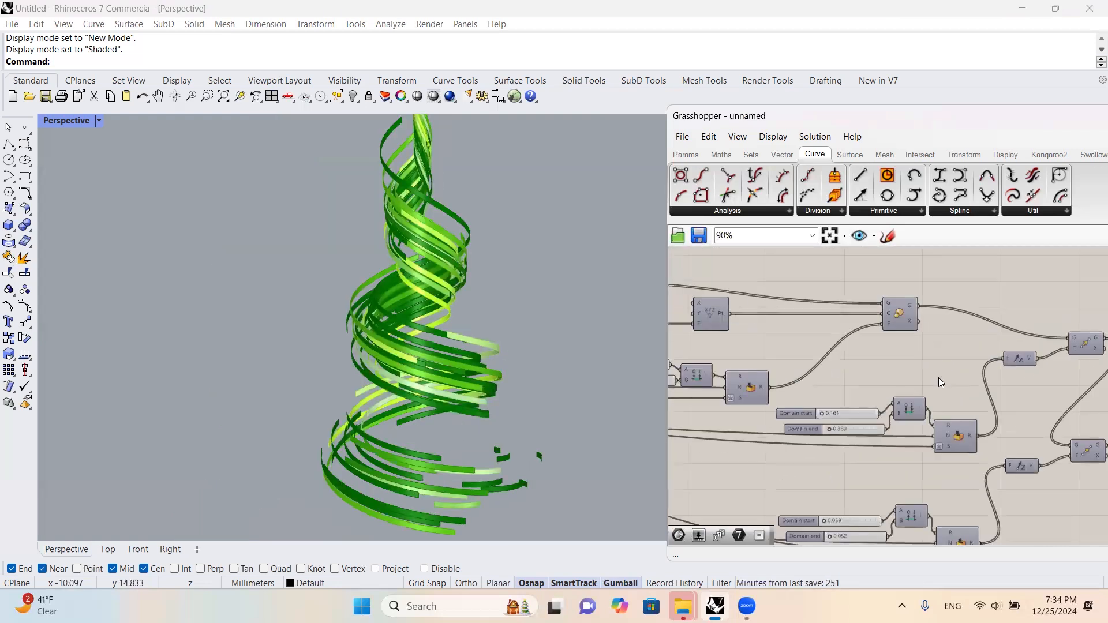
scroll(867, 398, up, 4)
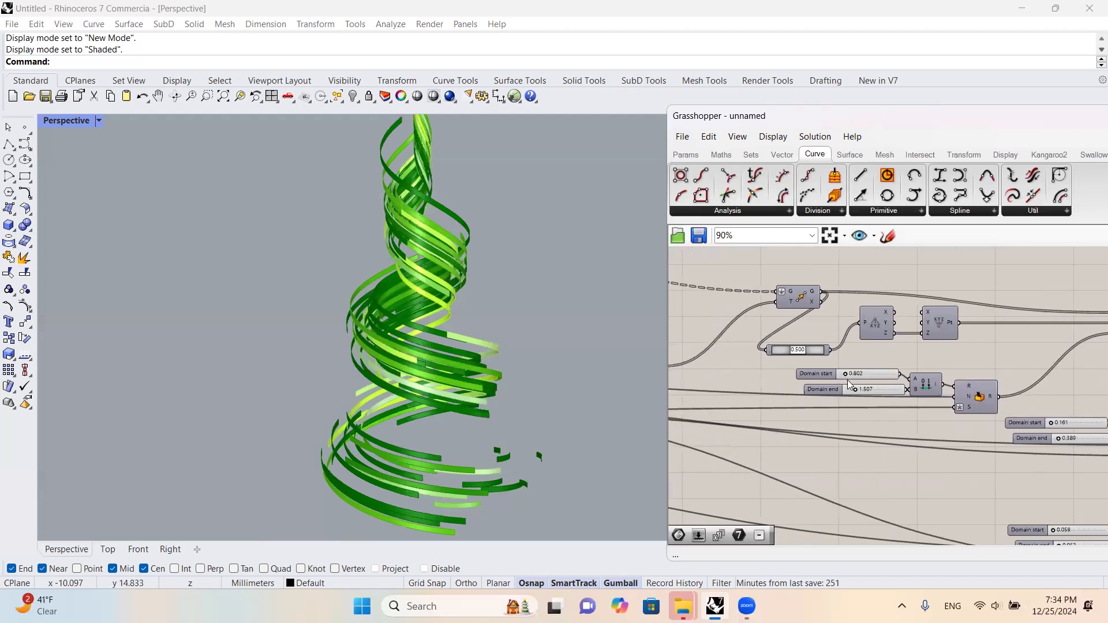
scroll(867, 398, up, 3)
mouse_move(864, 404)
mouse_down()
mouse_move(842, 407)
mouse_move(868, 411)
mouse_up()
scroll(810, 374, down, 5)
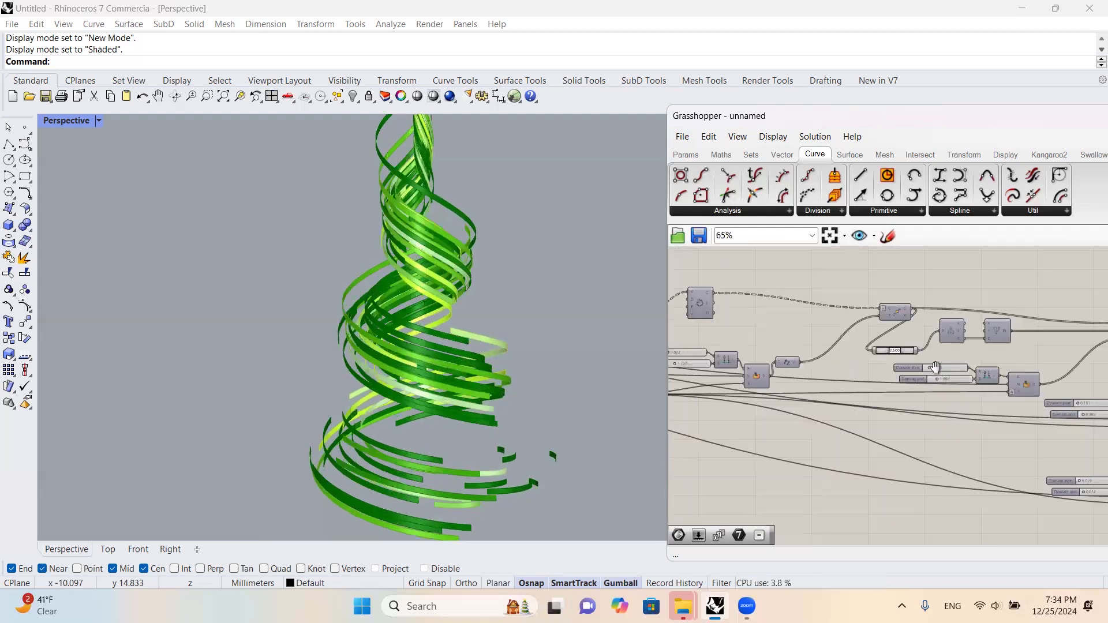
- Set the Domain end slider of the preceding random domain, paired with Domain start 0.802, to 1.245
scroll(848, 374, up, 1)
scroll(883, 366, up, 4)
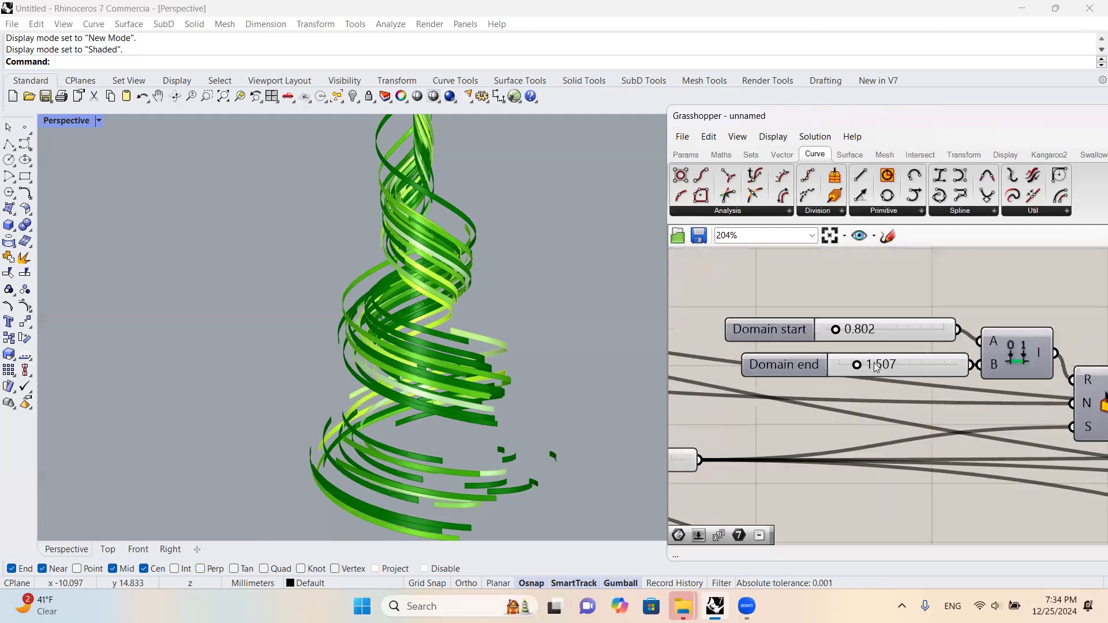
mouse_move(836, 365)
mouse_down()
mouse_move(796, 370)
mouse_move(840, 371)
mouse_move(838, 383)
mouse_up()
scroll(473, 271, down, 7)
mouse_move(473, 271)
shift+right_down()
mouse_move(552, 266)
mouse_move(482, 268)
shift+right_up()
scroll(548, 266, up, 7)
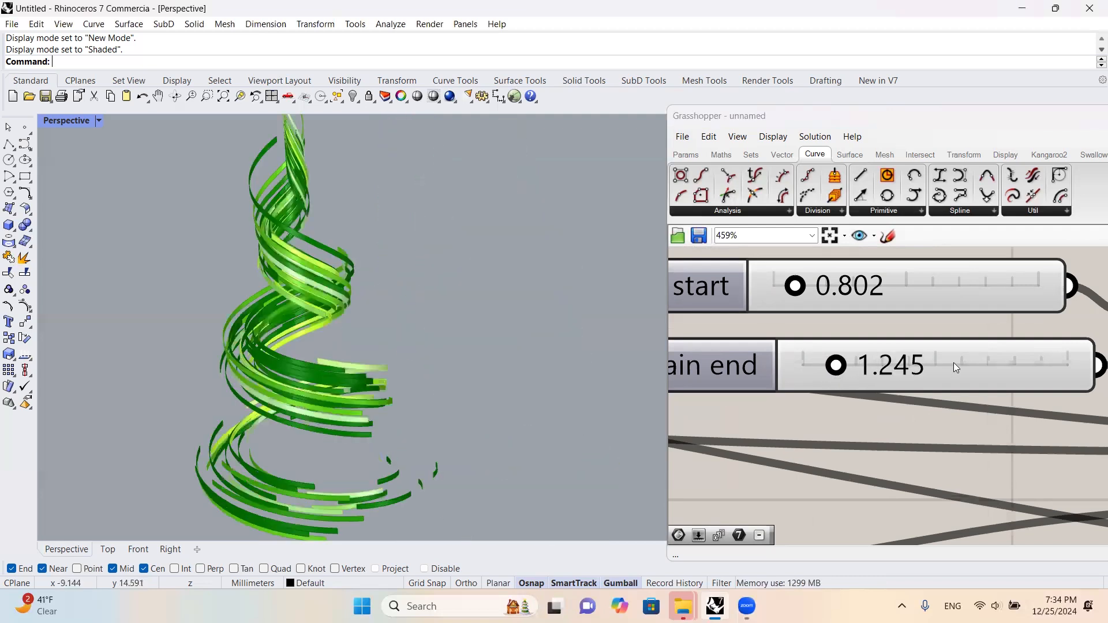
- Set the Factor slider feeding the Pi component to 10
scroll(953, 362, down, 13)
scroll(872, 325, up, 5)
scroll(874, 329, up, 3)
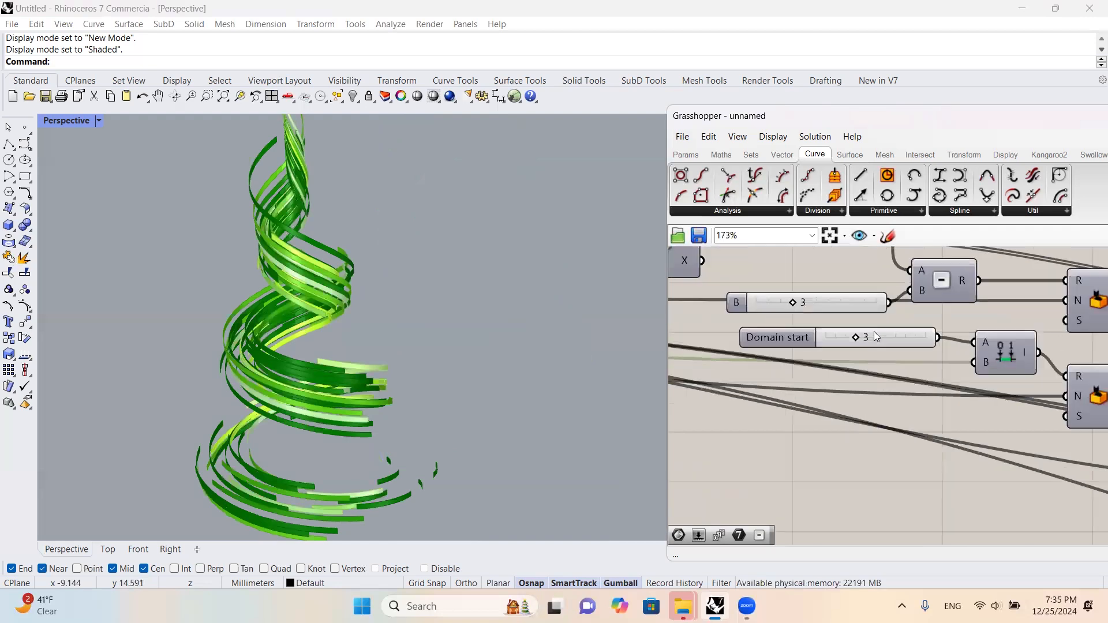
scroll(946, 335, down, 8)
scroll(857, 328, up, 9)
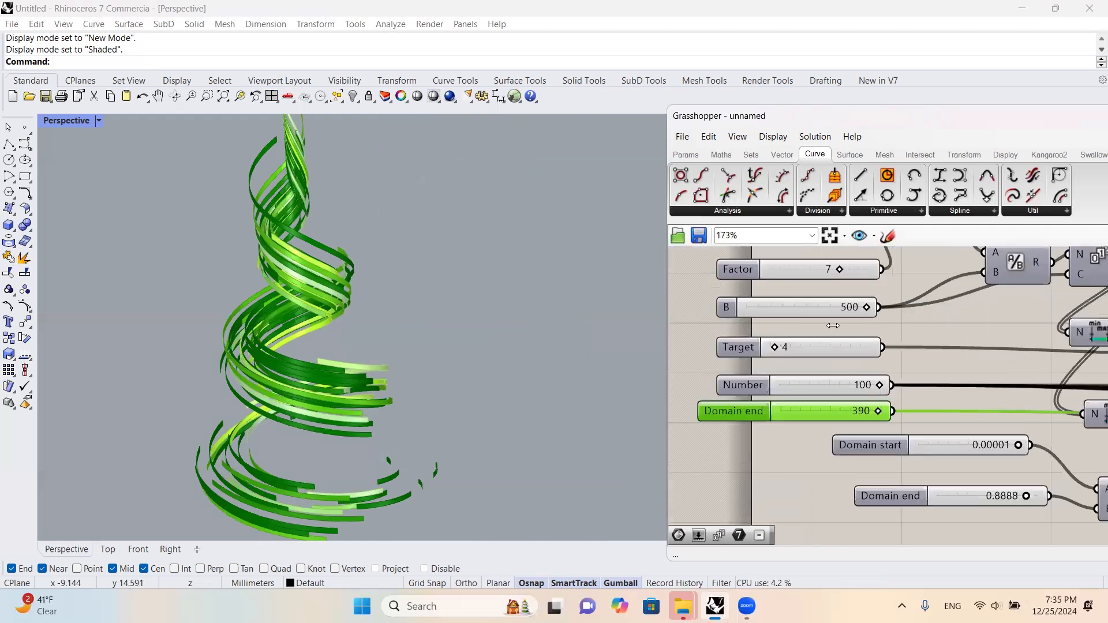
right_drag(837, 285, 845, 330)
drag(877, 319, 888, 319)
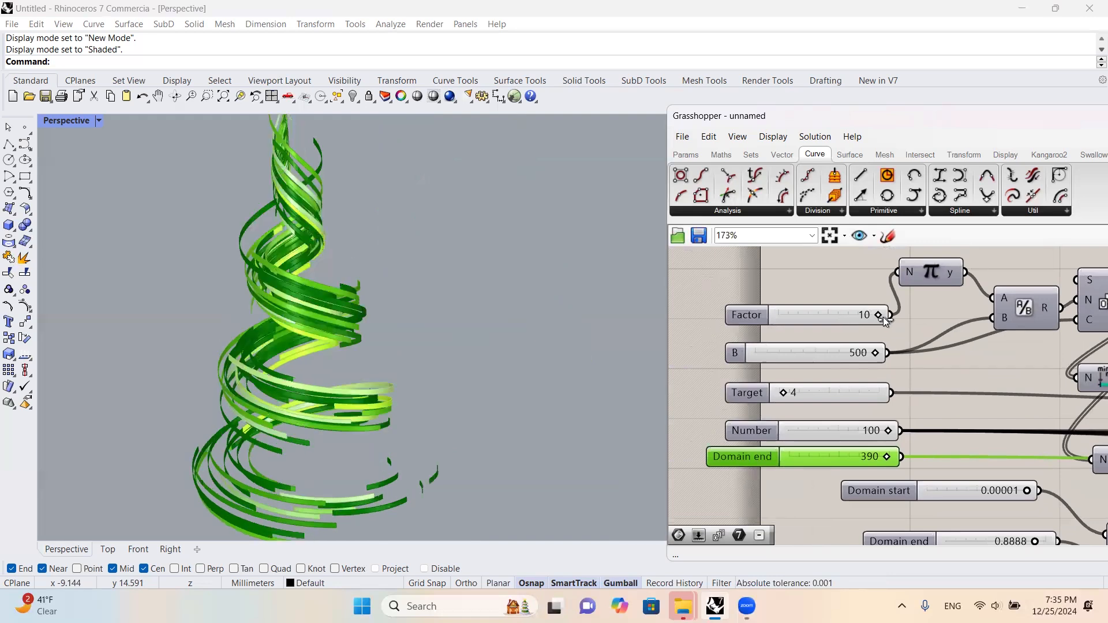
scroll(491, 320, down, 5)
mouse_move(460, 310)
right_down()
mouse_move(548, 292)
mouse_move(456, 303)
right_up()
scroll(859, 358, up, 1)
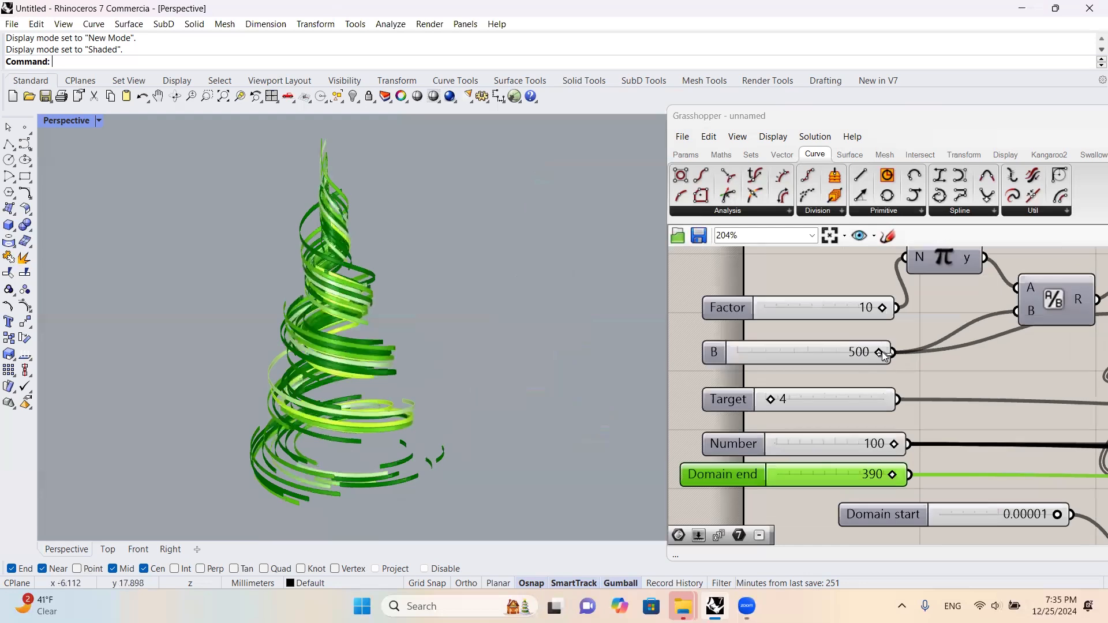
- Try the Target slider at 9 and settle it at 6
mouse_move(773, 403)
mouse_down()
mouse_move(793, 402)
mouse_move(770, 406)
mouse_move(783, 406)
mouse_up()
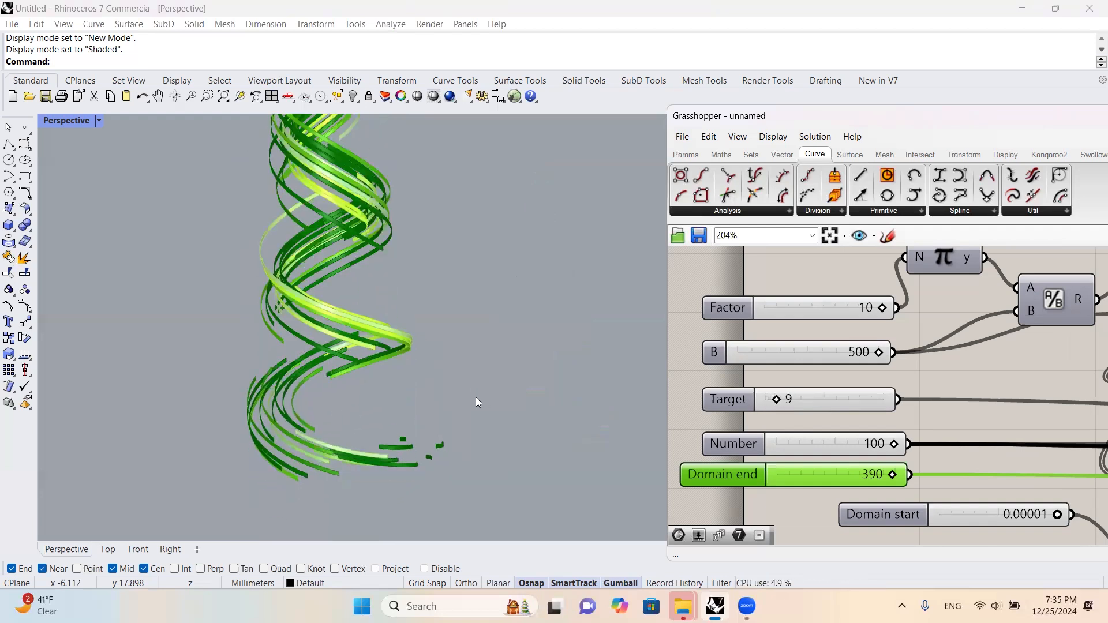
scroll(780, 404, up, 1)
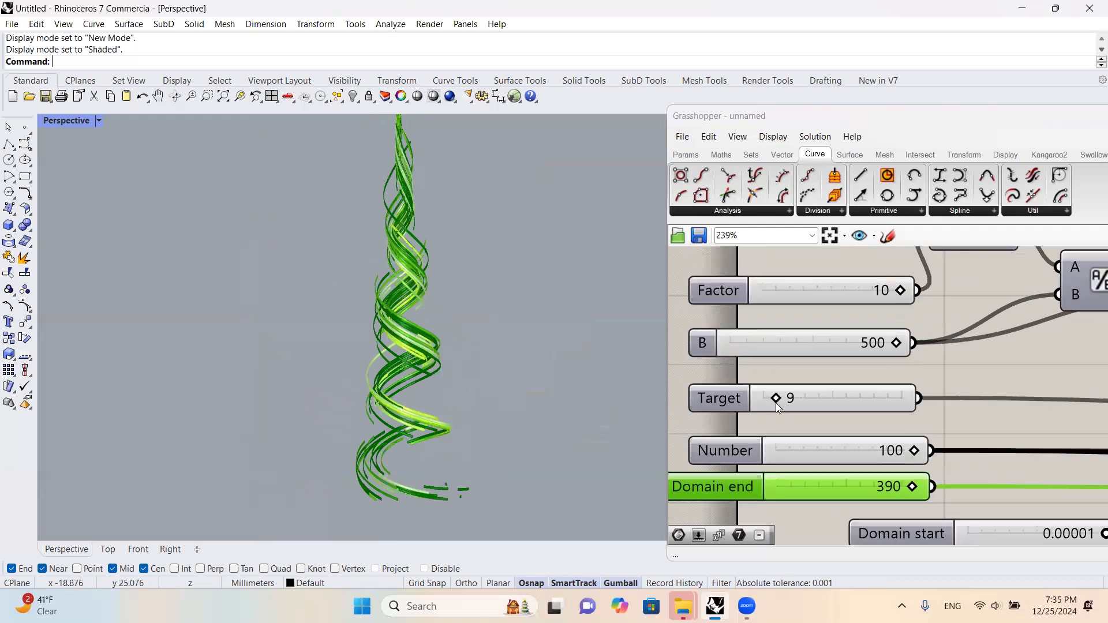
drag(776, 401, 773, 406)
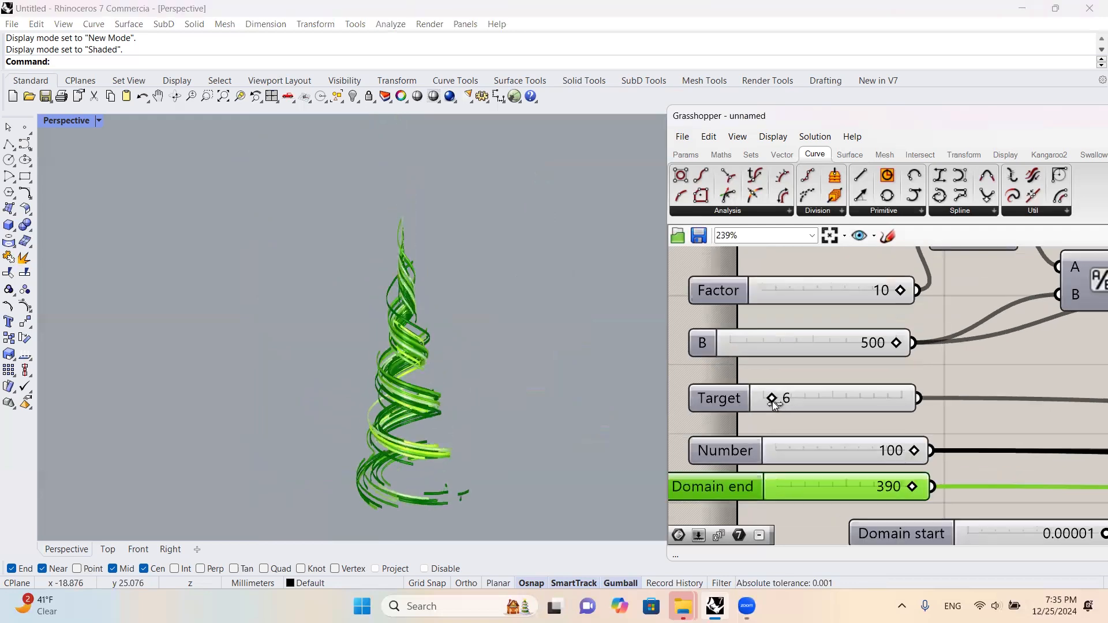
scroll(808, 347, down, 7)
right_drag(834, 382, 920, 389)
scroll(780, 391, up, 7)
right_drag(437, 365, 423, 344)
- Set the Number slider to 93
right_drag(826, 358, 797, 388)
scroll(902, 394, up, 1)
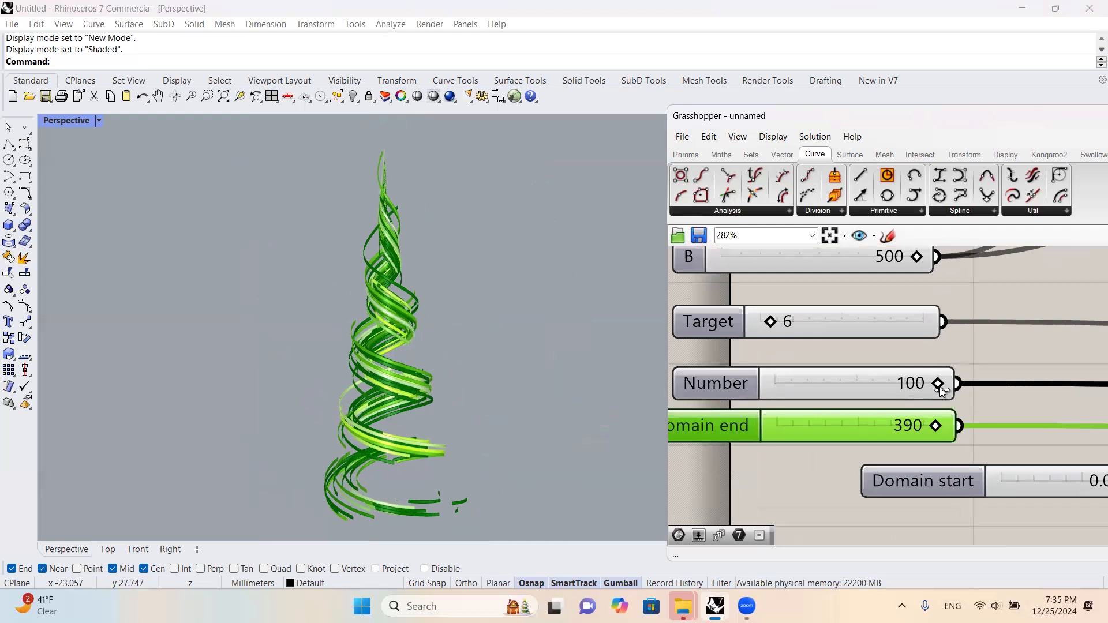
drag(928, 393, 918, 395)
- Set the Domain end slider paired with the 0.00001 Domain start to 1.0000 and move it beside that slider
scroll(867, 395, down, 4)
right_drag(1016, 383, 828, 382)
scroll(827, 382, down, 2)
scroll(891, 445, up, 3)
scroll(801, 462, up, 2)
drag(805, 466, 843, 470)
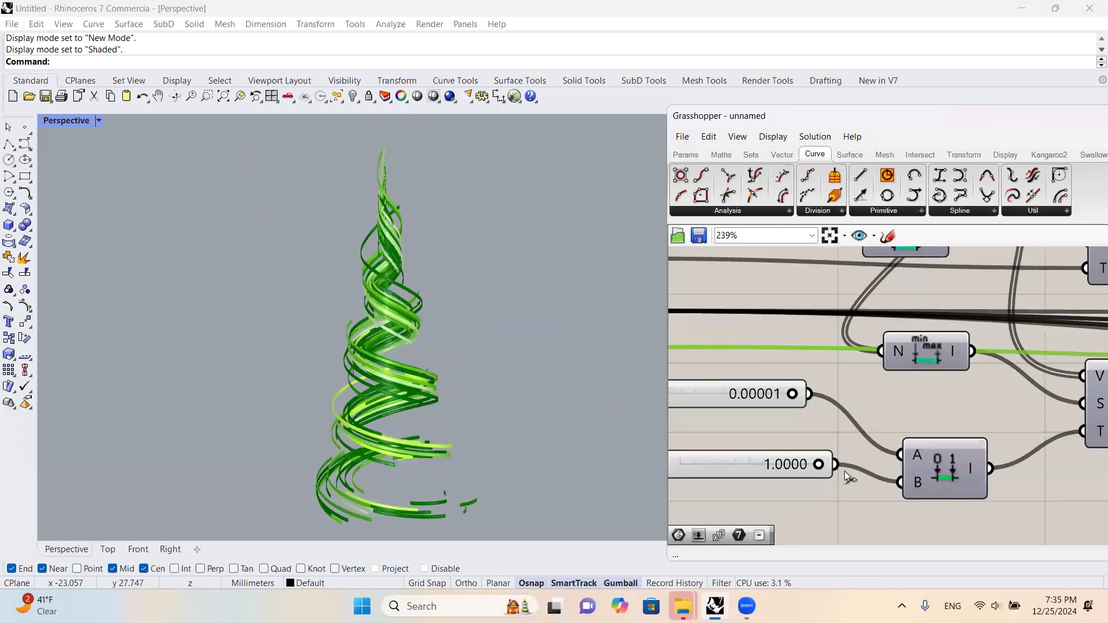
right_drag(772, 447, 997, 444)
scroll(918, 439, down, 3)
drag(954, 444, 792, 401)
- Raise that Domain end slider's maximum to 3 and set its value to 1.4635
double_click(753, 401)
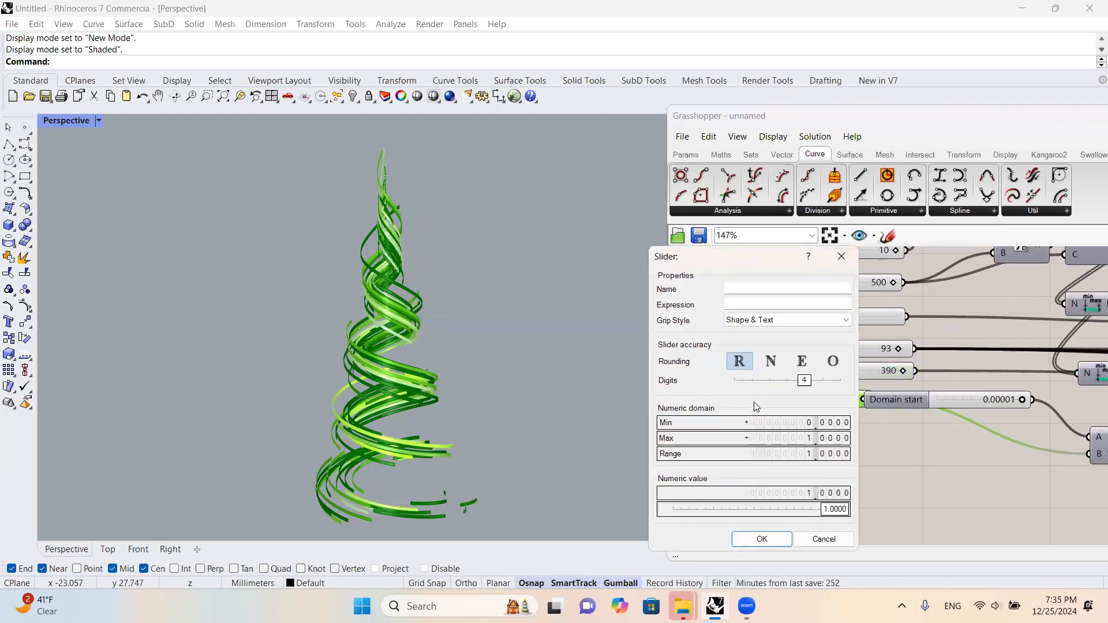
double_click(773, 439)
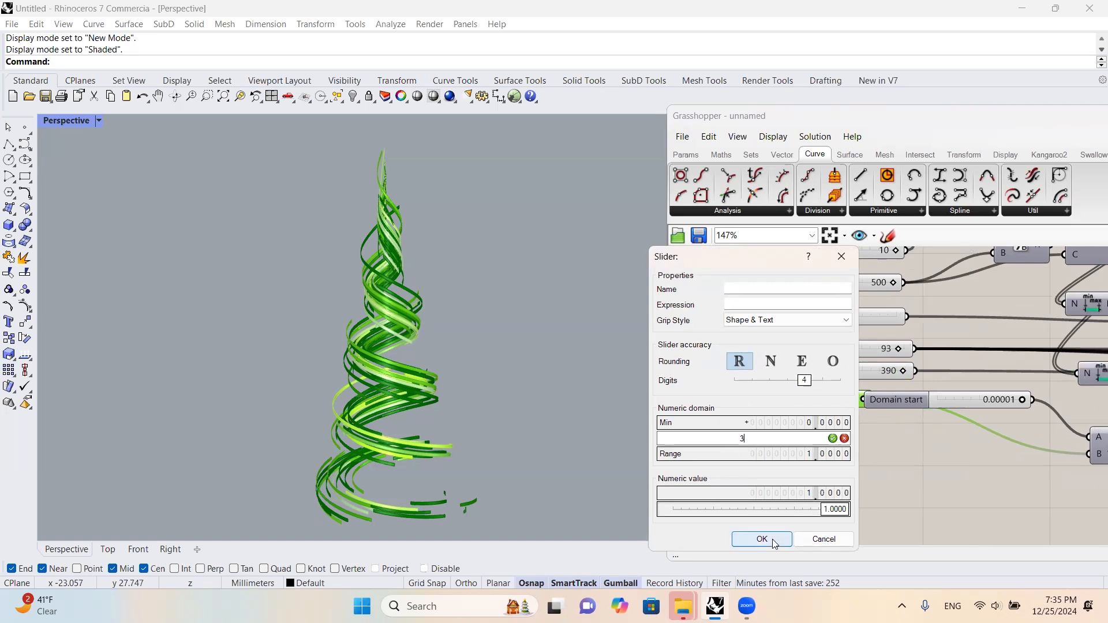
click(773, 541)
scroll(799, 427, up, 3)
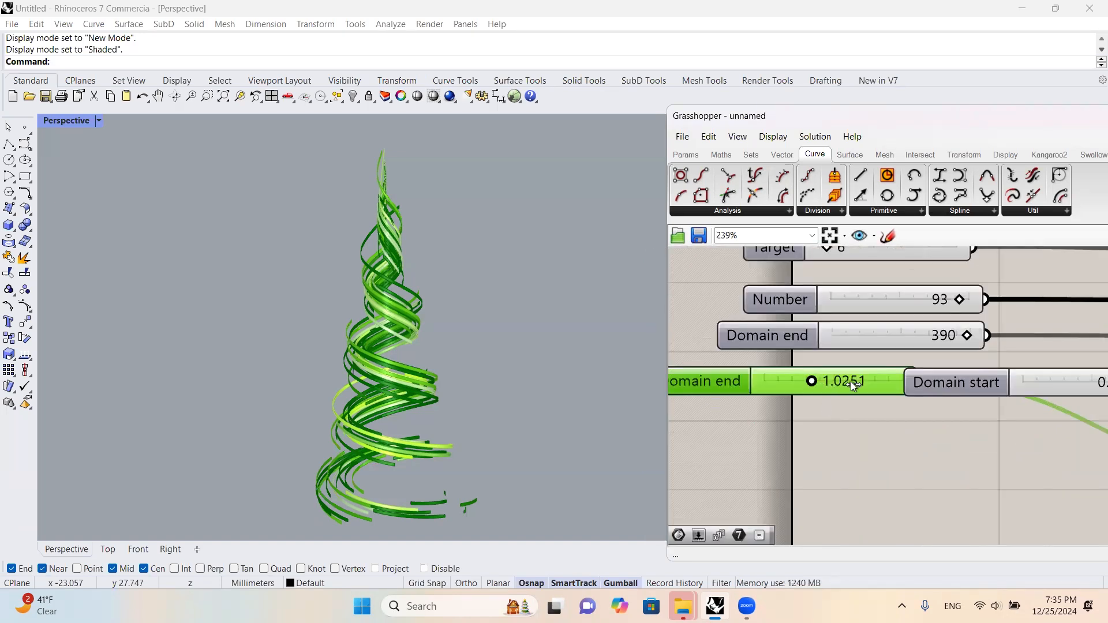
drag(851, 382, 831, 382)
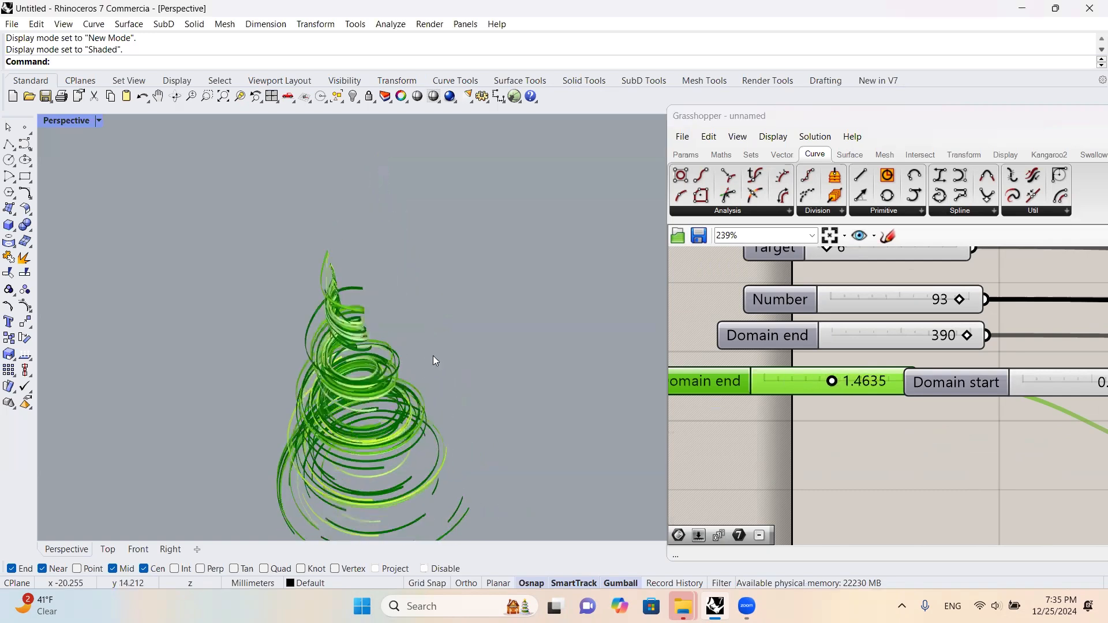
- Examine the coloured spiral strips of the tree up close, from above and from the side
scroll(330, 393, up, 5)
right_drag(386, 333, 373, 398)
scroll(372, 398, down, 4)
scroll(358, 407, up, 5)
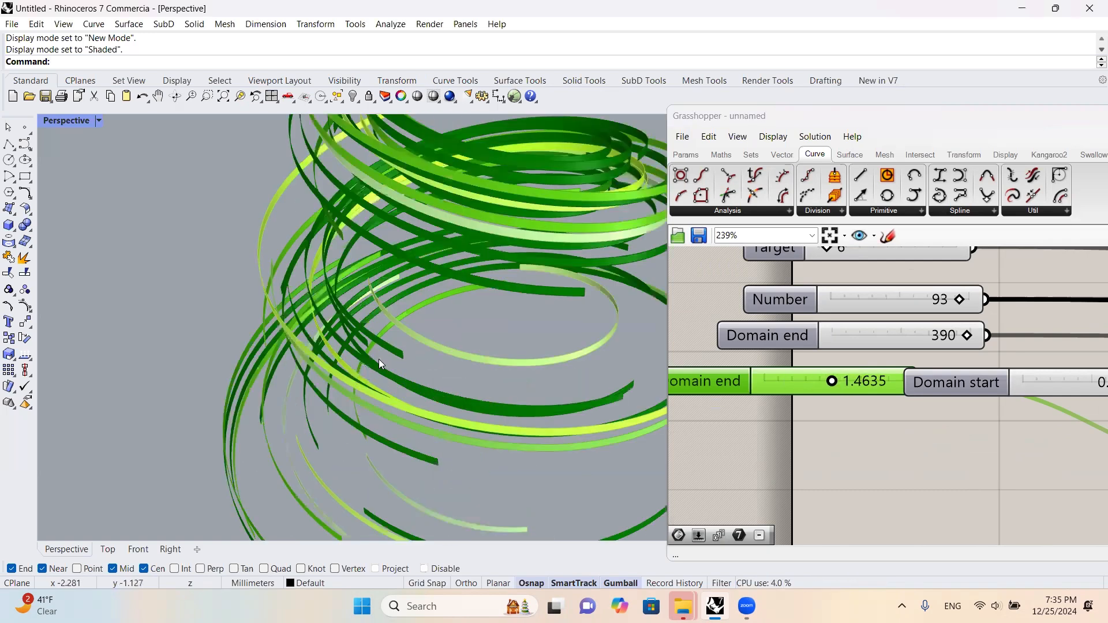
right_drag(378, 359, 271, 349)
scroll(342, 356, down, 5)
scroll(358, 306, up, 3)
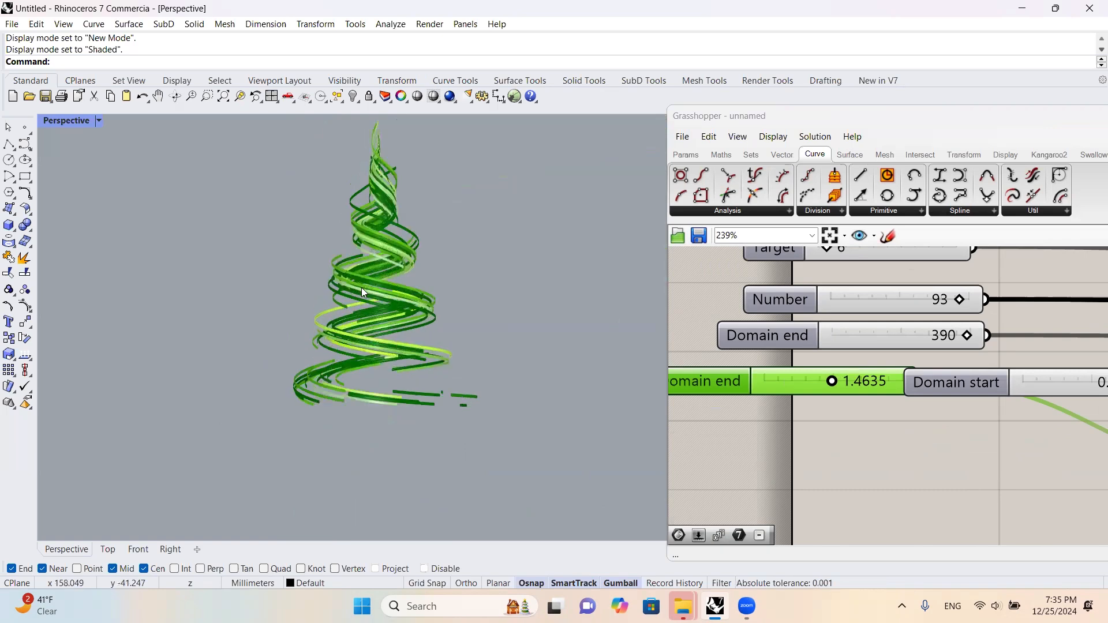
- Lower the Domain end slider paired with the 0.802 Domain start to 1.074
scroll(772, 391, down, 8)
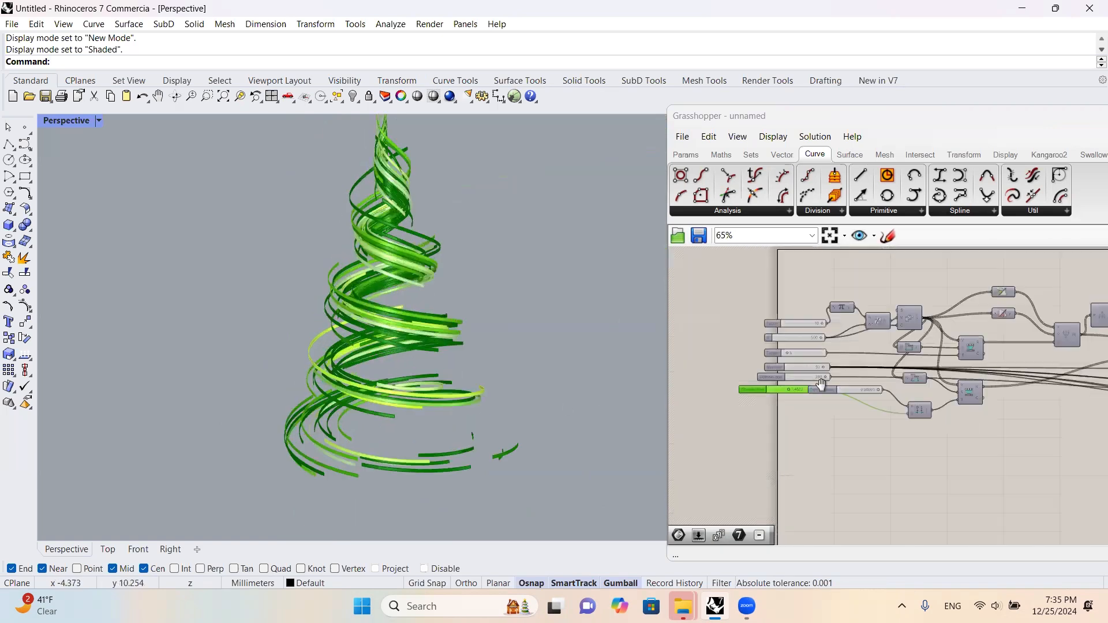
scroll(990, 400, up, 5)
scroll(949, 392, down, 5)
scroll(975, 380, up, 6)
scroll(818, 363, down, 3)
scroll(826, 401, up, 7)
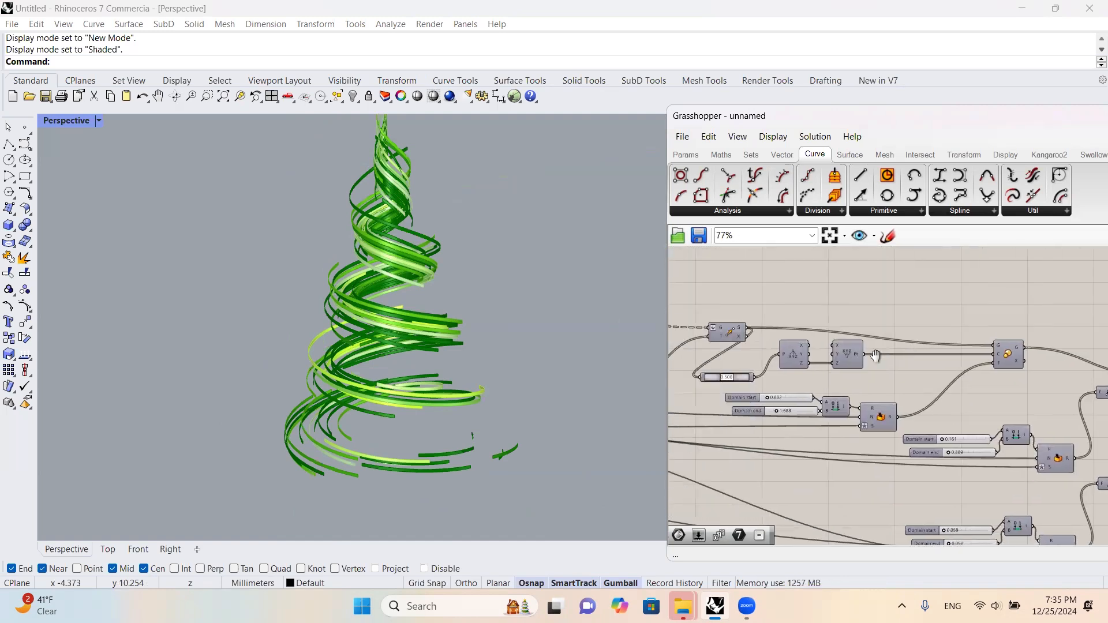
scroll(818, 417, up, 4)
mouse_move(782, 449)
mouse_down()
mouse_move(742, 458)
mouse_move(775, 452)
mouse_up()
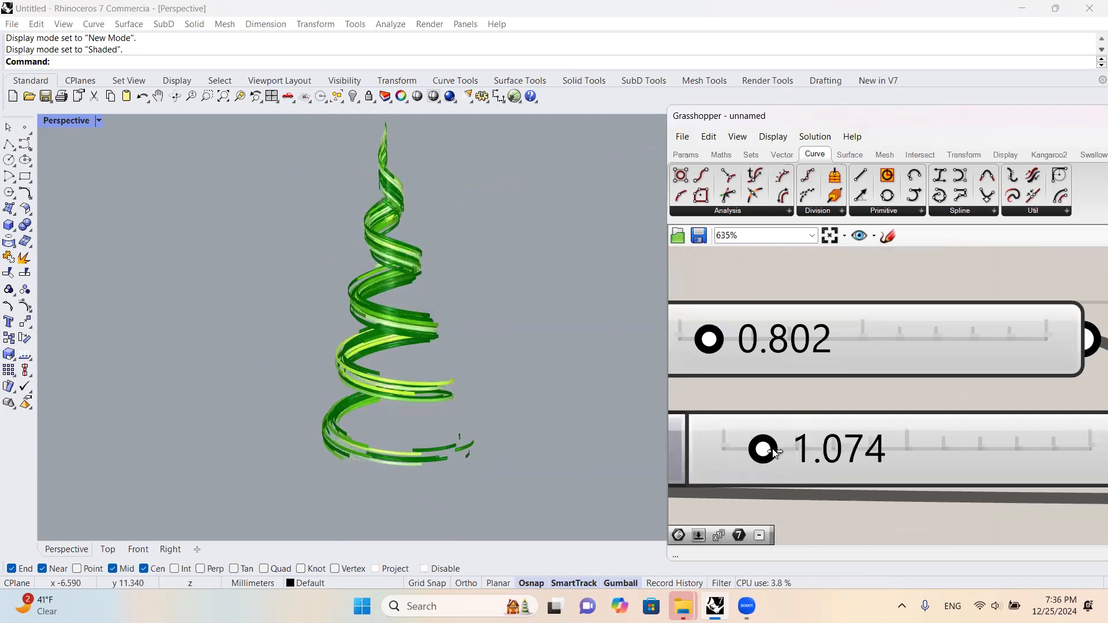
- Set the Domain end slider paired with the 0.802 Domain start to 1.609 and inspect the spiral strips up close
scroll(414, 337, up, 6)
right_drag(405, 336, 382, 432)
scroll(442, 327, up, 5)
right_drag(443, 327, 410, 423)
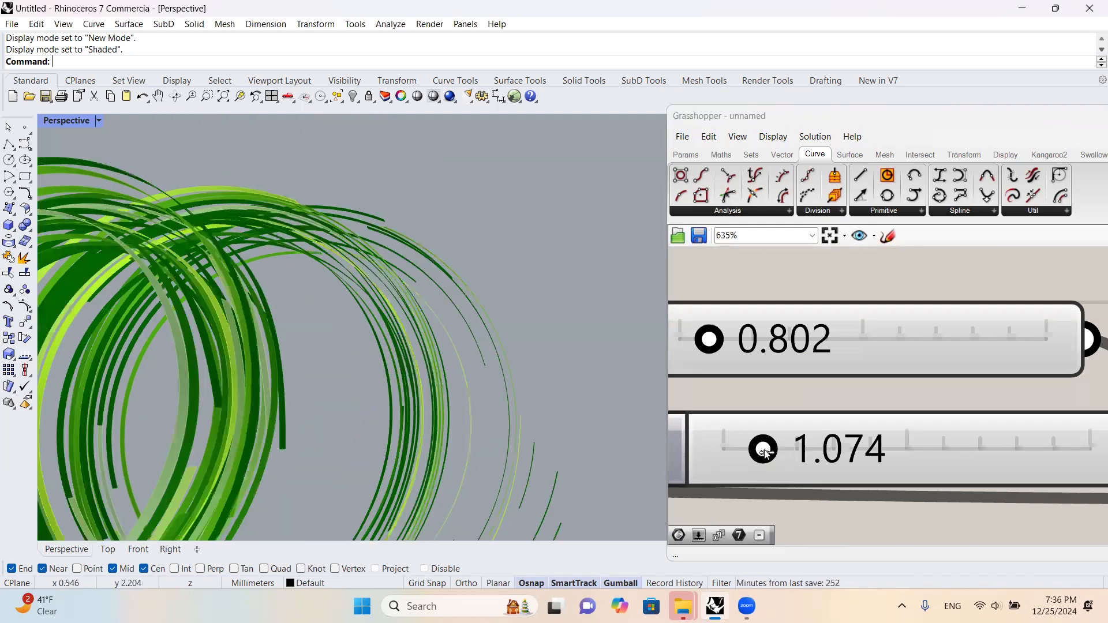
right_drag(584, 354, 484, 252)
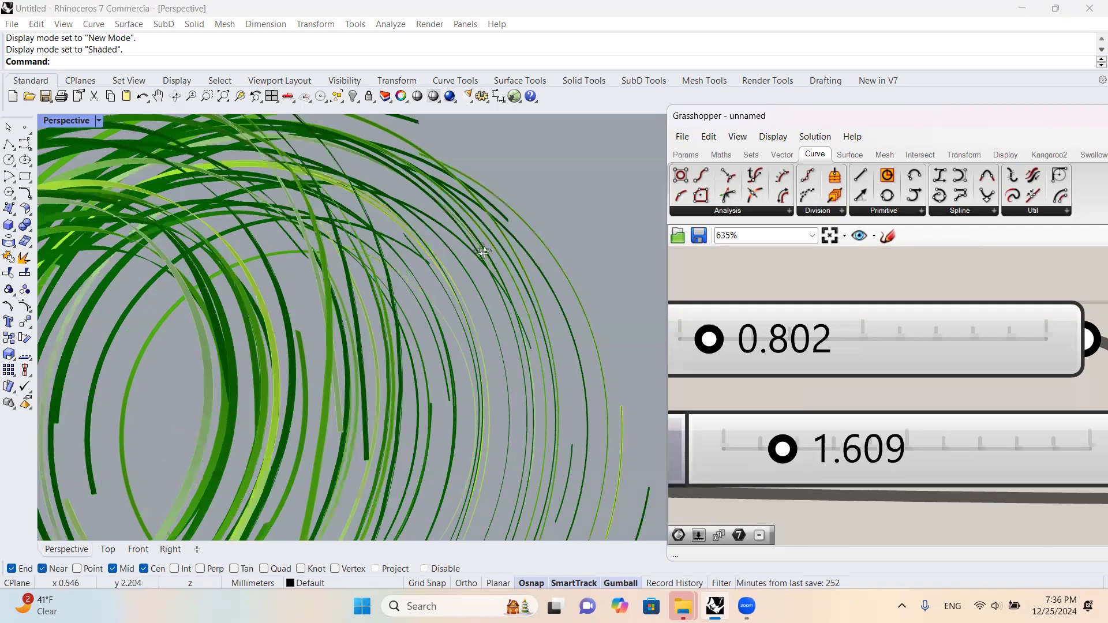
right_drag(474, 153, 558, 294)
scroll(516, 250, down, 3)
scroll(476, 286, down, 5)
scroll(475, 260, up, 2)
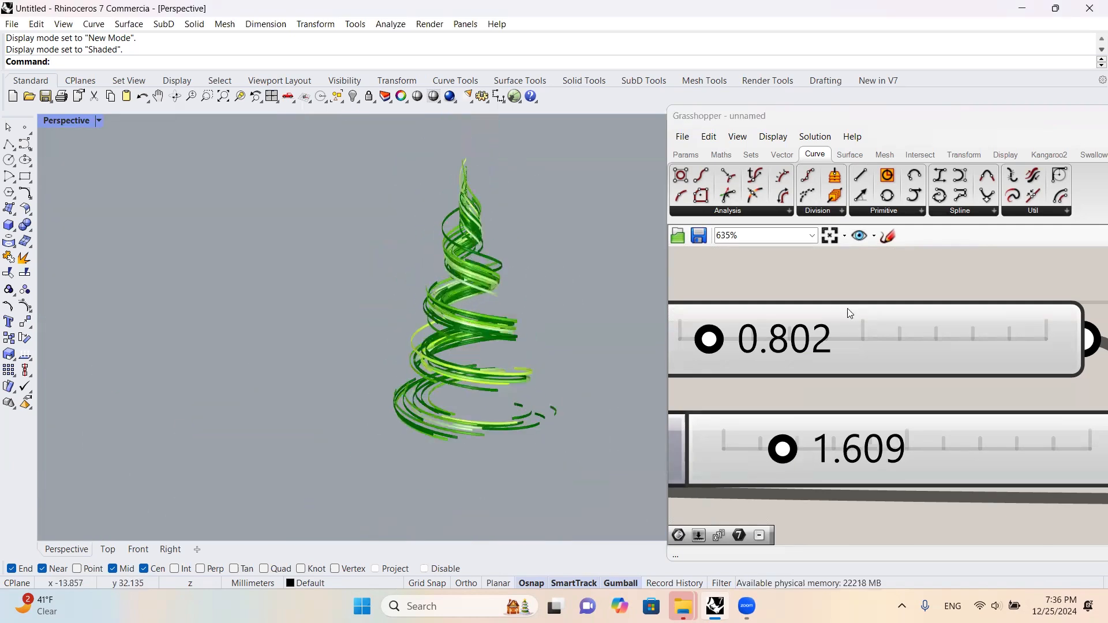
- Raise the B slider's maximum and set its value to 692
scroll(969, 340, down, 8)
scroll(972, 345, down, 3)
scroll(805, 301, up, 6)
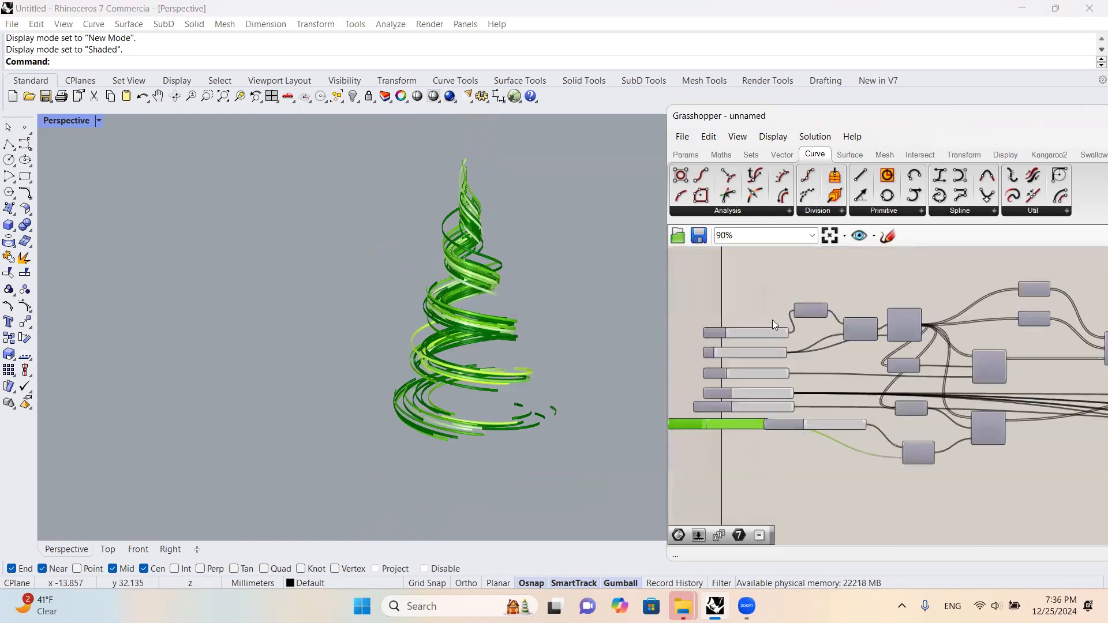
right_drag(879, 321, 914, 323)
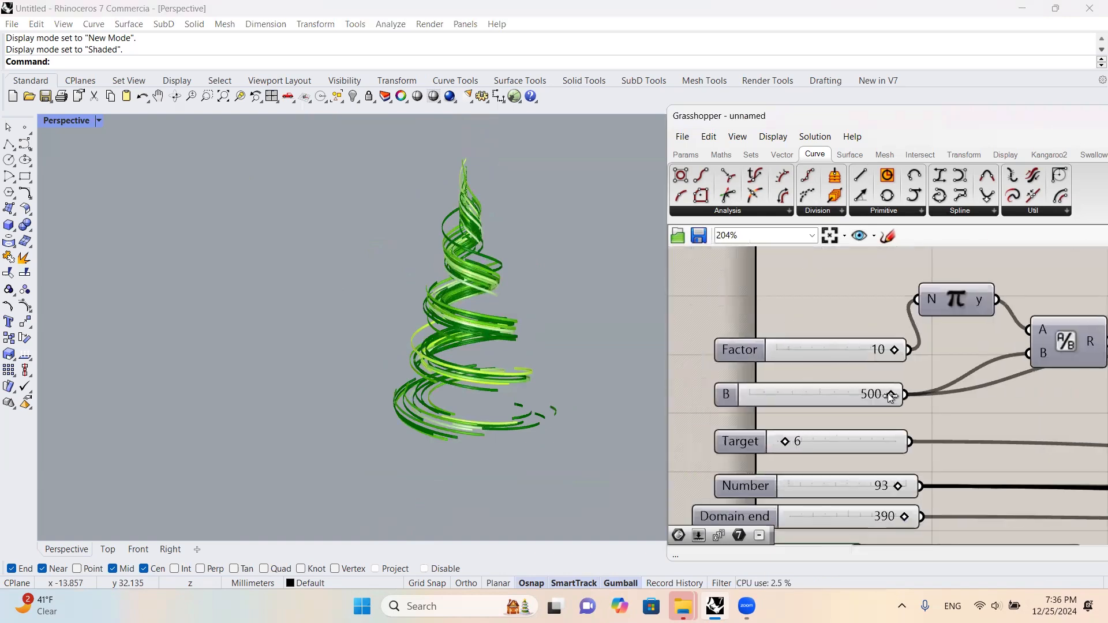
double_click(726, 394)
double_click(749, 430)
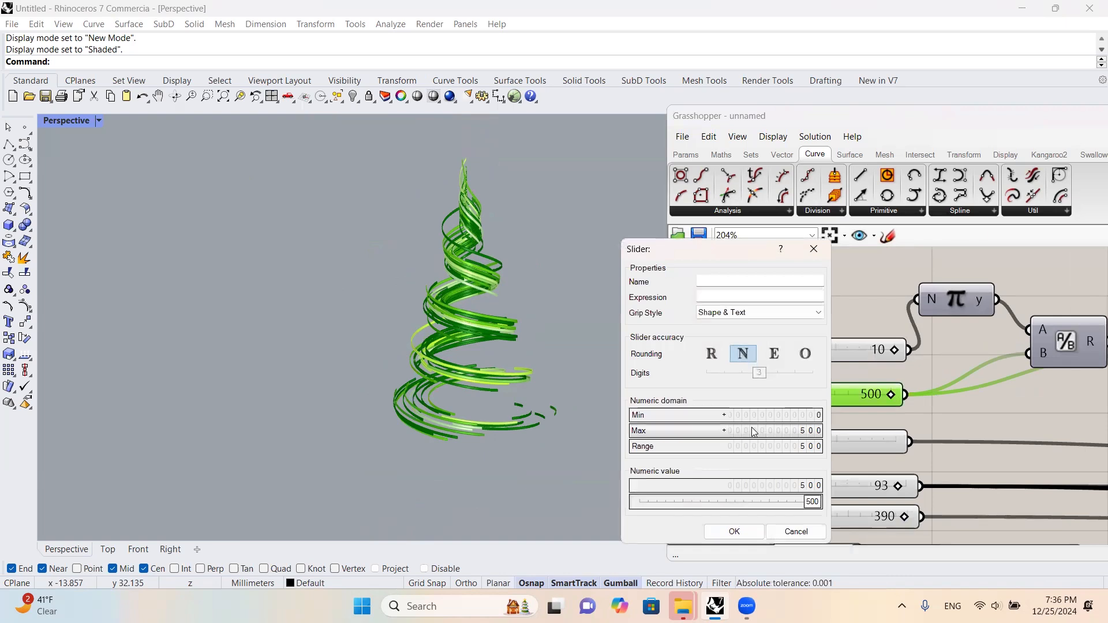
click(737, 530)
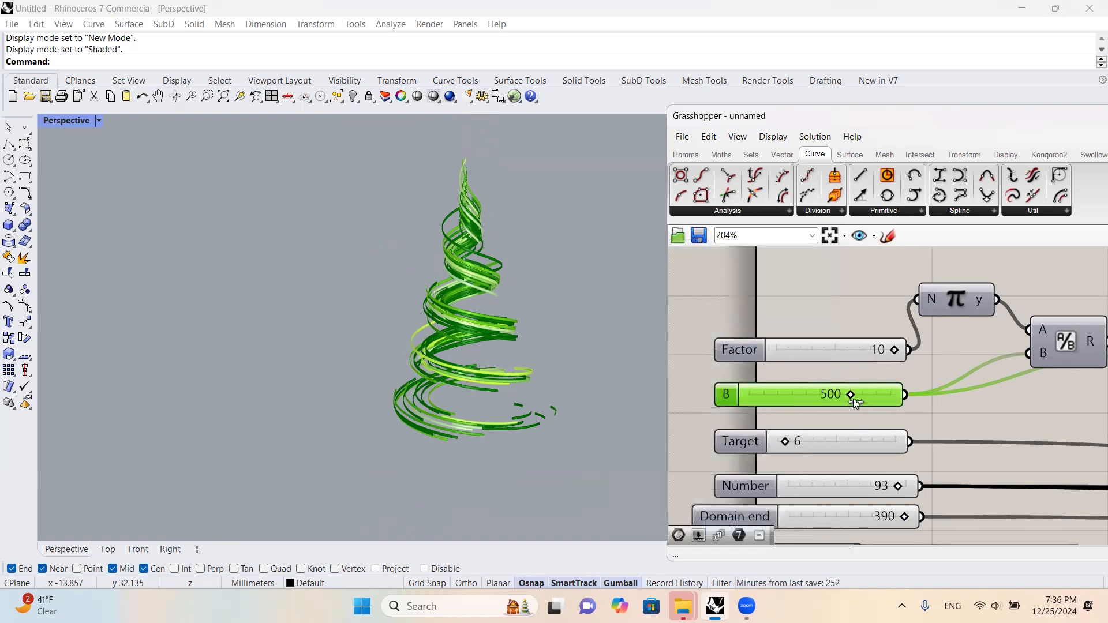
drag(854, 398, 892, 398)
- Raise the Number slider's maximum, set its value to 483 and check the denser strips on the tree
right_drag(848, 439, 762, 422)
drag(833, 431, 865, 431)
right_drag(691, 432, 762, 424)
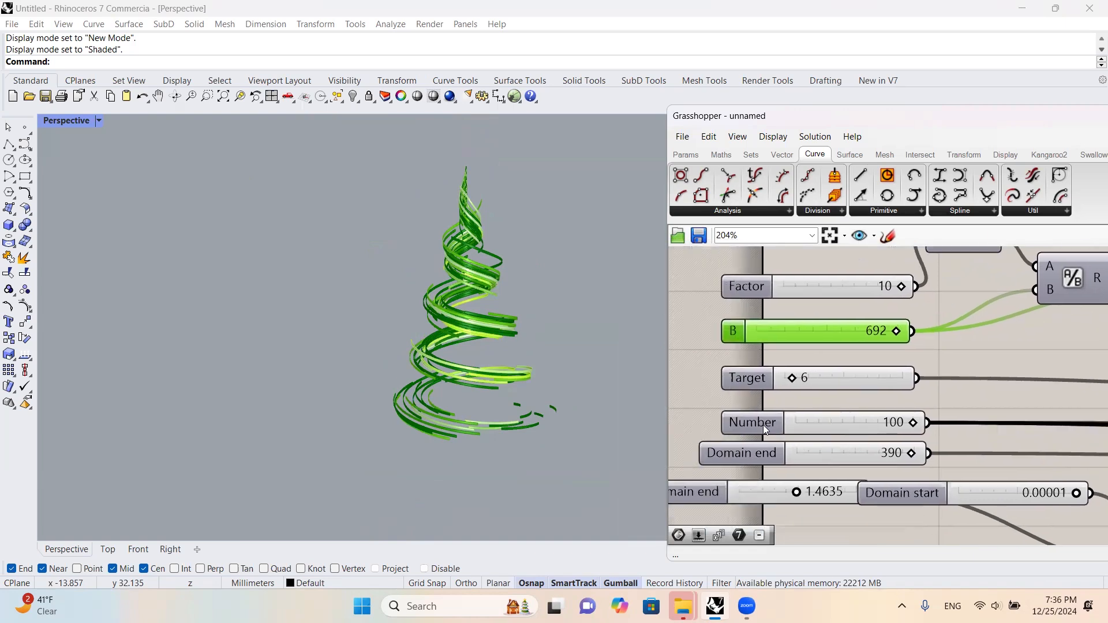
double_click(762, 426)
click(780, 463)
text(2)
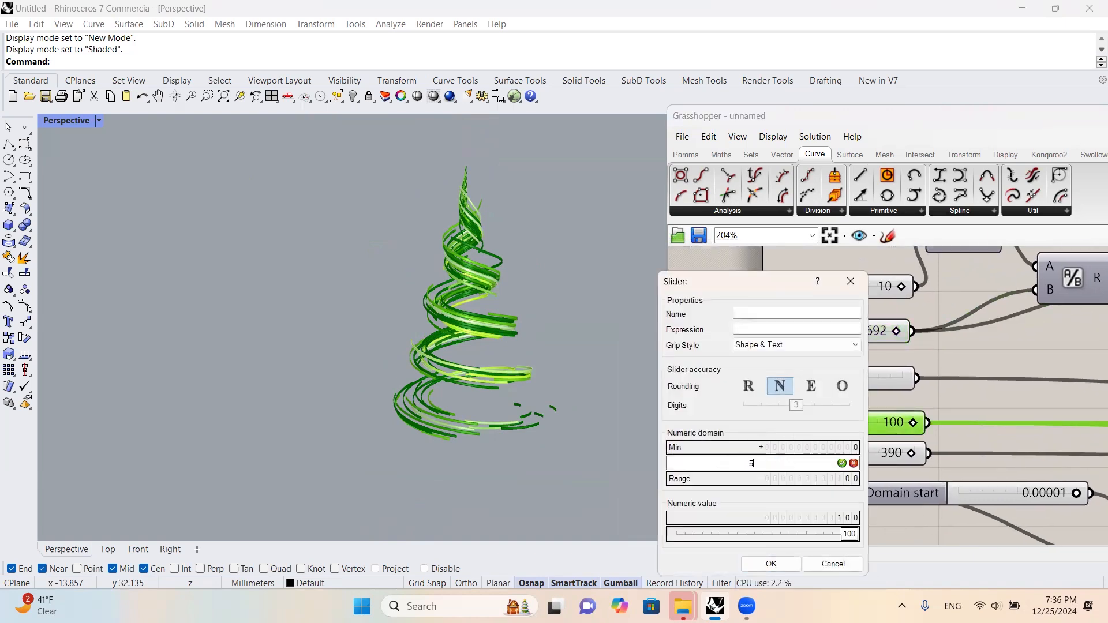
click(773, 567)
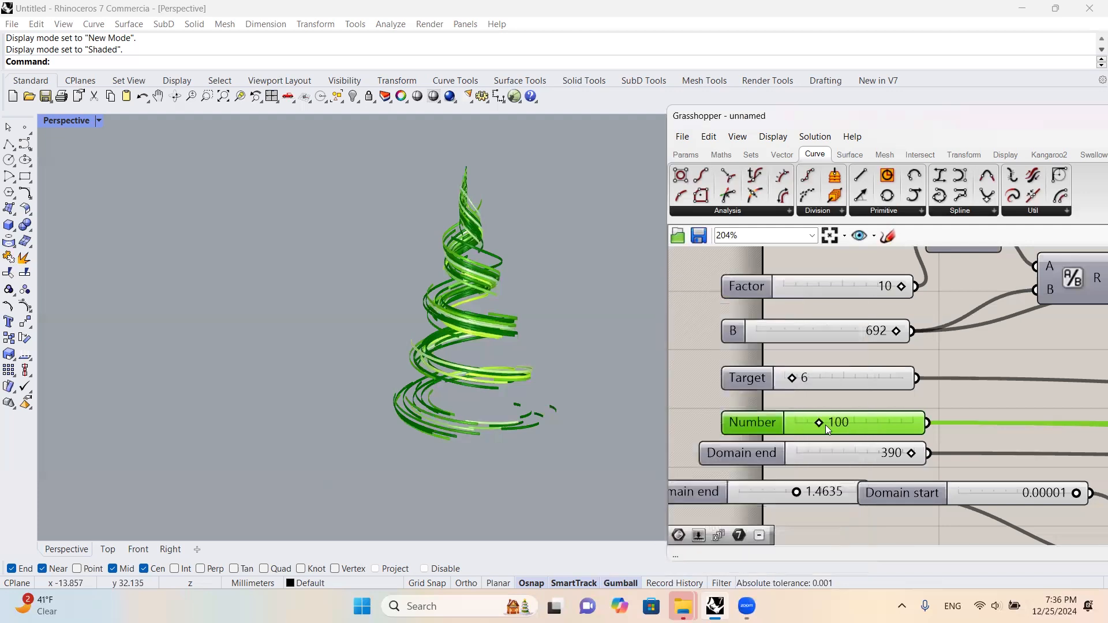
drag(861, 424, 907, 427)
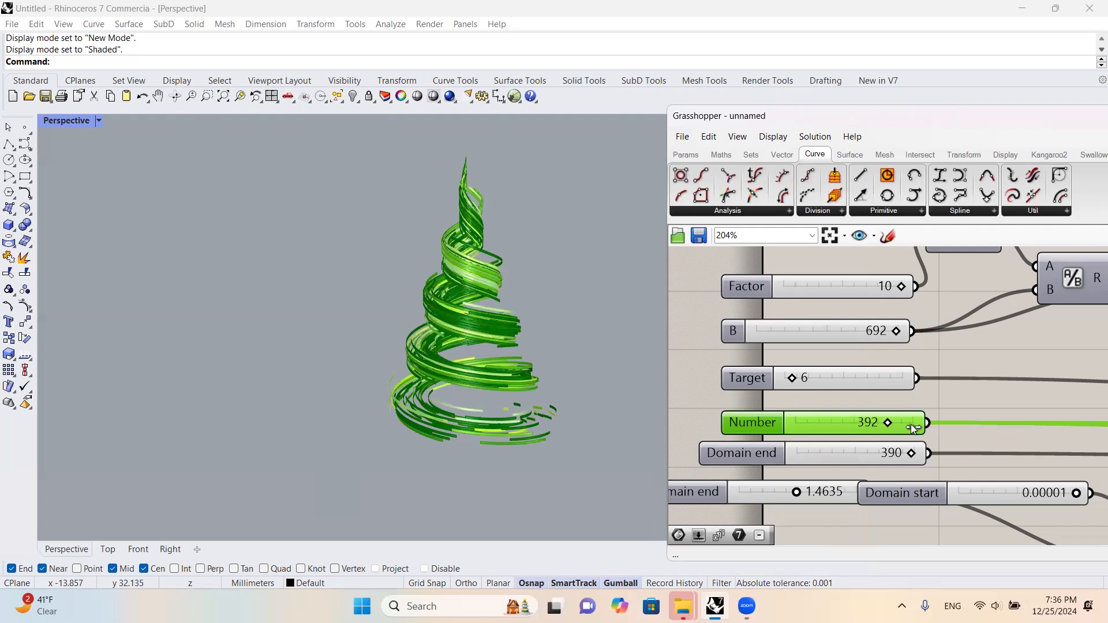
right_drag(542, 283, 497, 268)
scroll(564, 264, up, 9)
scroll(561, 260, down, 7)
right_drag(811, 401, 822, 488)
scroll(822, 487, down, 1)
scroll(900, 400, up, 3)
right_drag(863, 423, 904, 398)
click(745, 359)
double_click(745, 359)
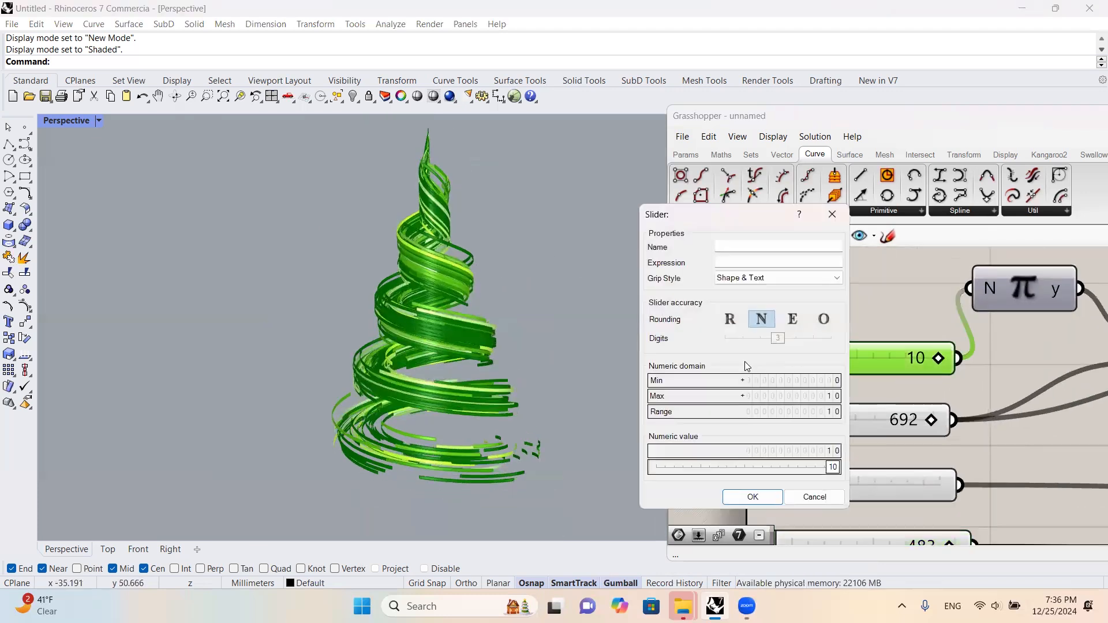
double_click(757, 398)
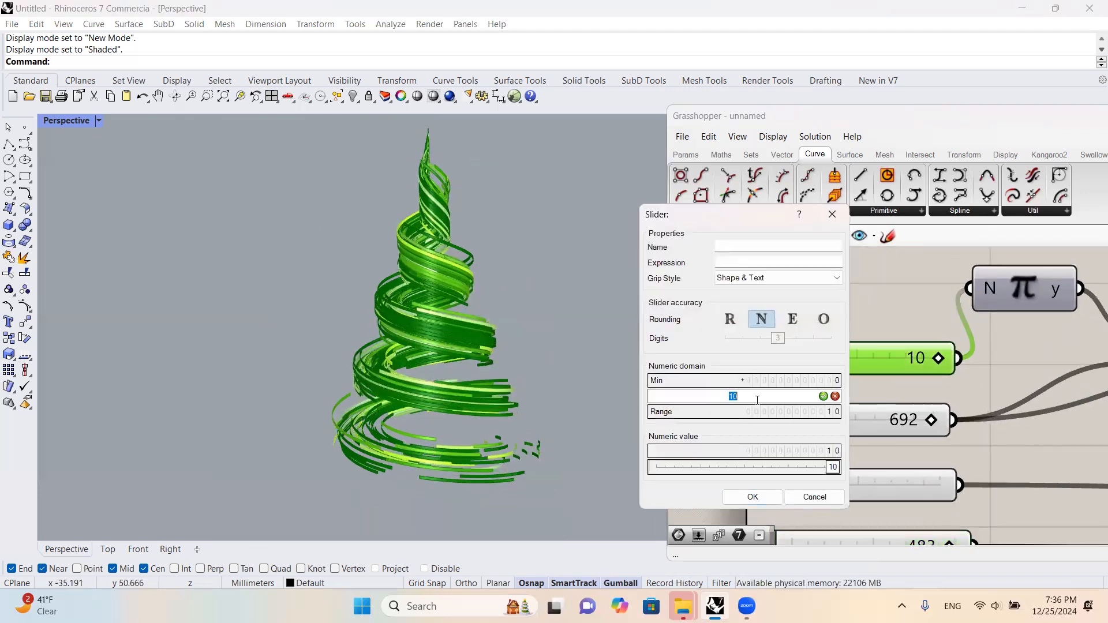
click(839, 499)
- Set the Target slider to 8
scroll(866, 404, down, 2)
scroll(867, 369, up, 2)
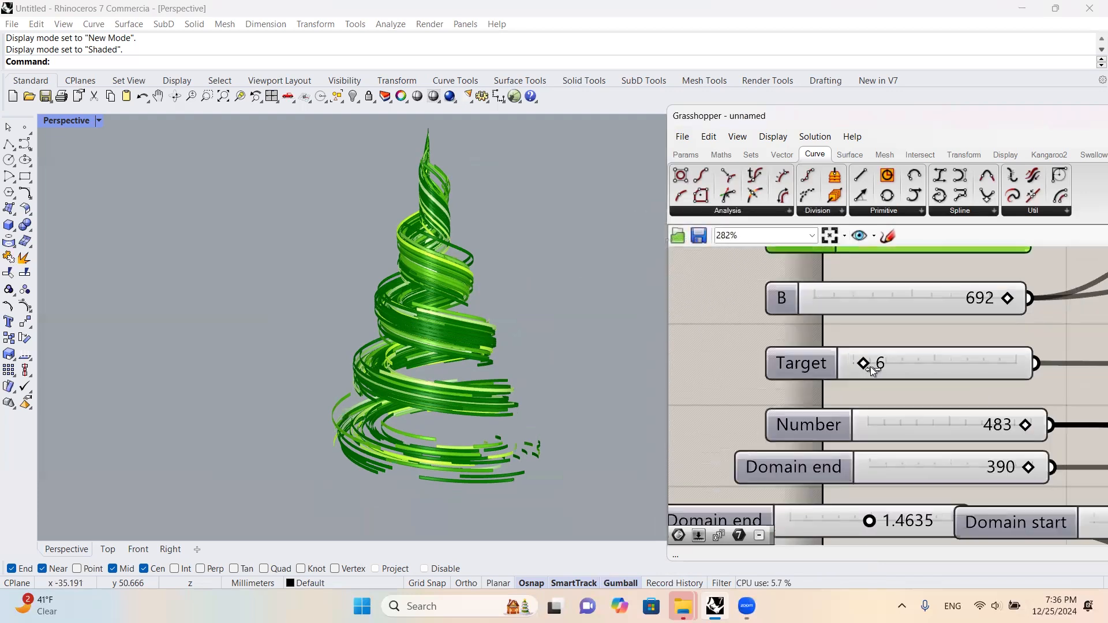
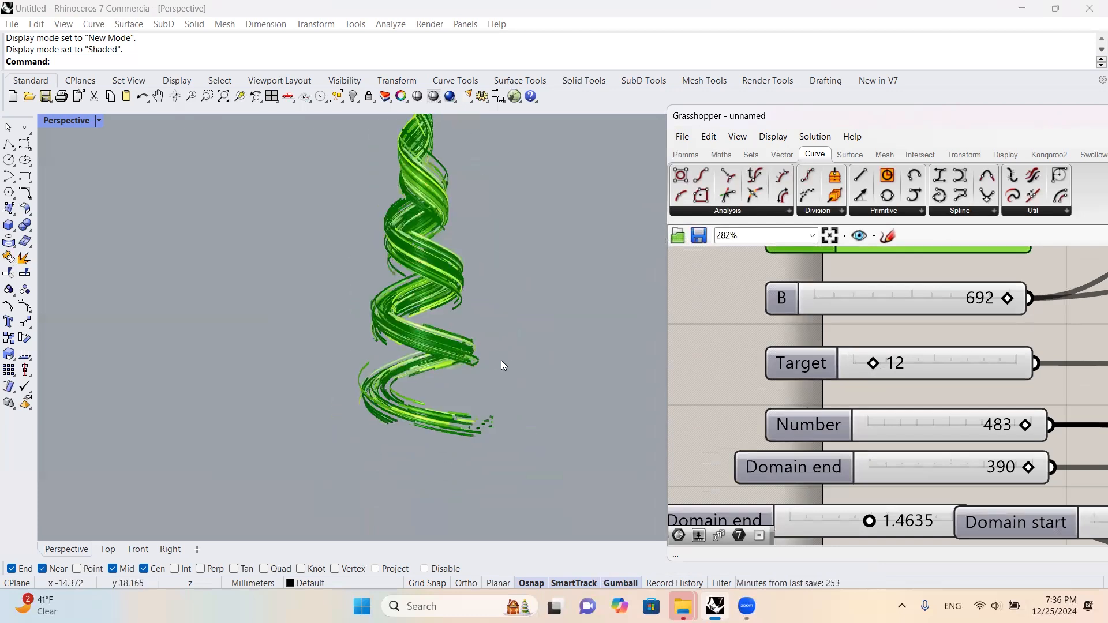
click(919, 367)
double_click(919, 367)
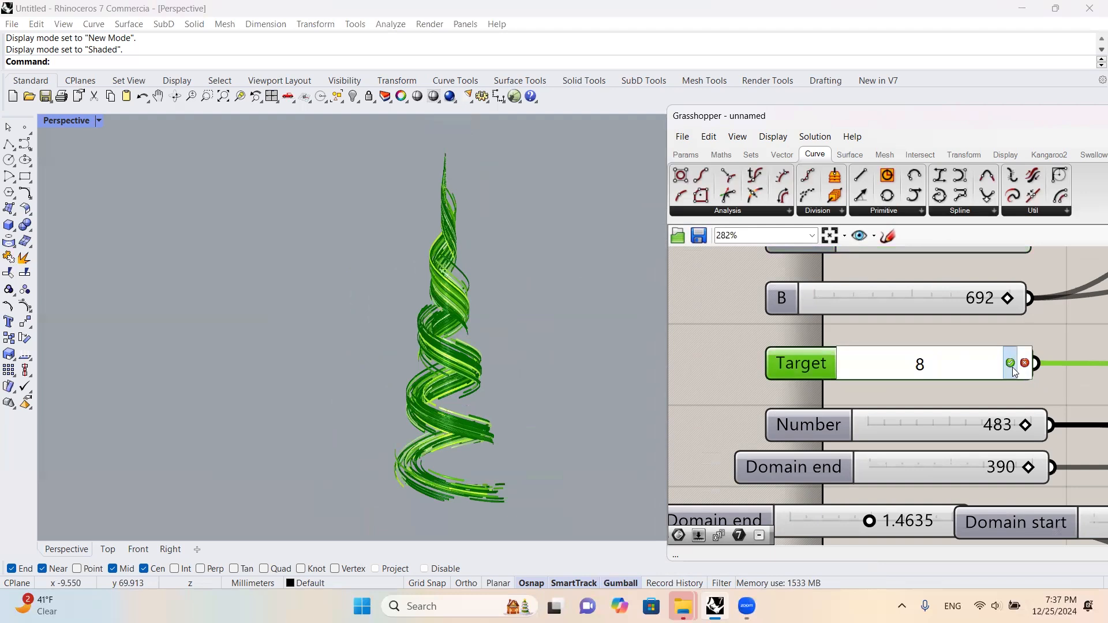
scroll(479, 408, up, 4)
scroll(505, 300, down, 4)
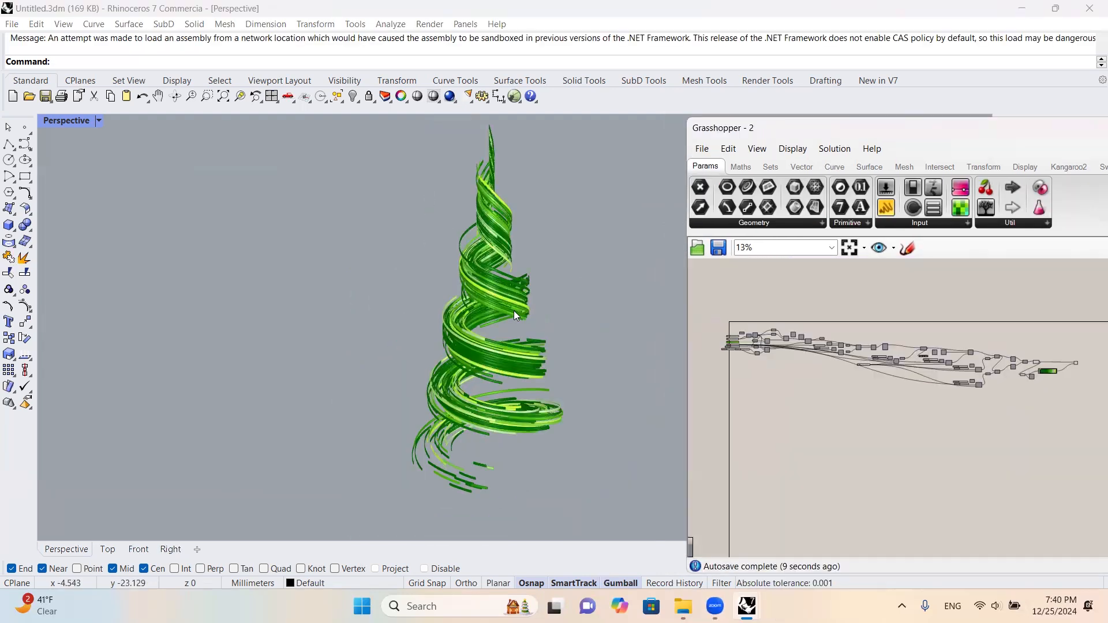
- Scale the solid star down uniformly and move it down onto the tip of the tree
scroll(513, 310, down, 5)
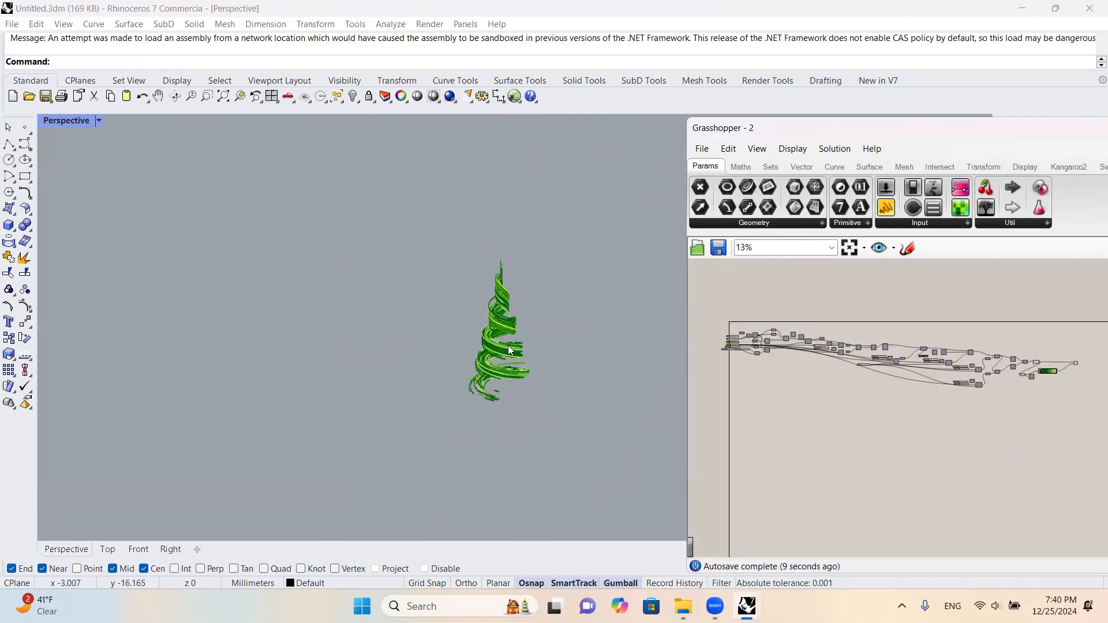
drag(536, 262, 503, 257)
scroll(508, 296, up, 3)
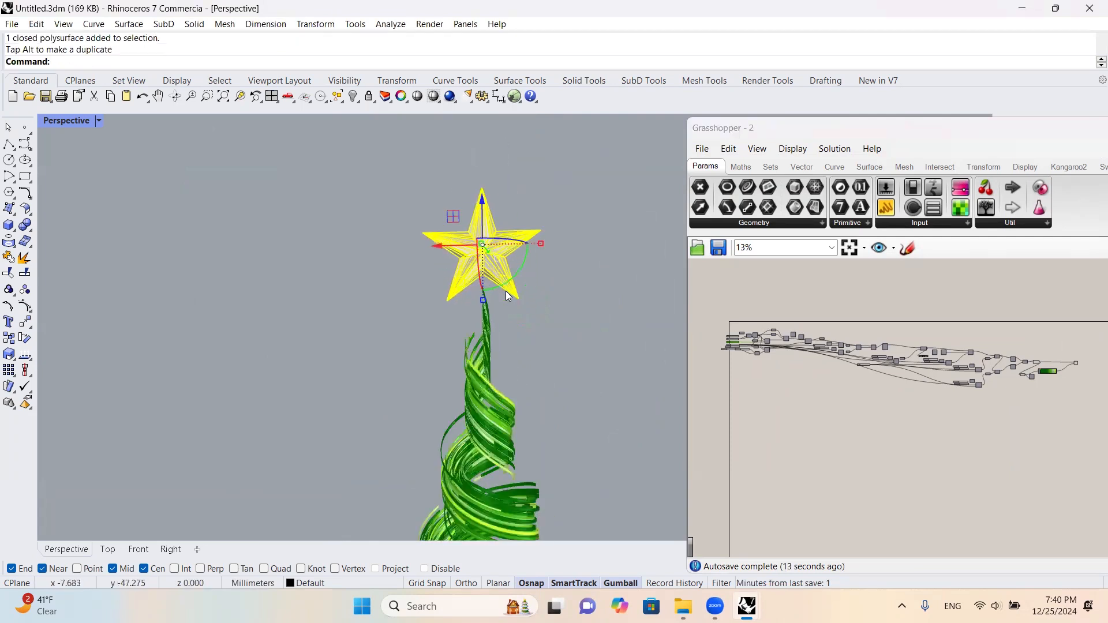
right_drag(593, 276, 675, 277)
scroll(352, 275, up, 8)
click(394, 280)
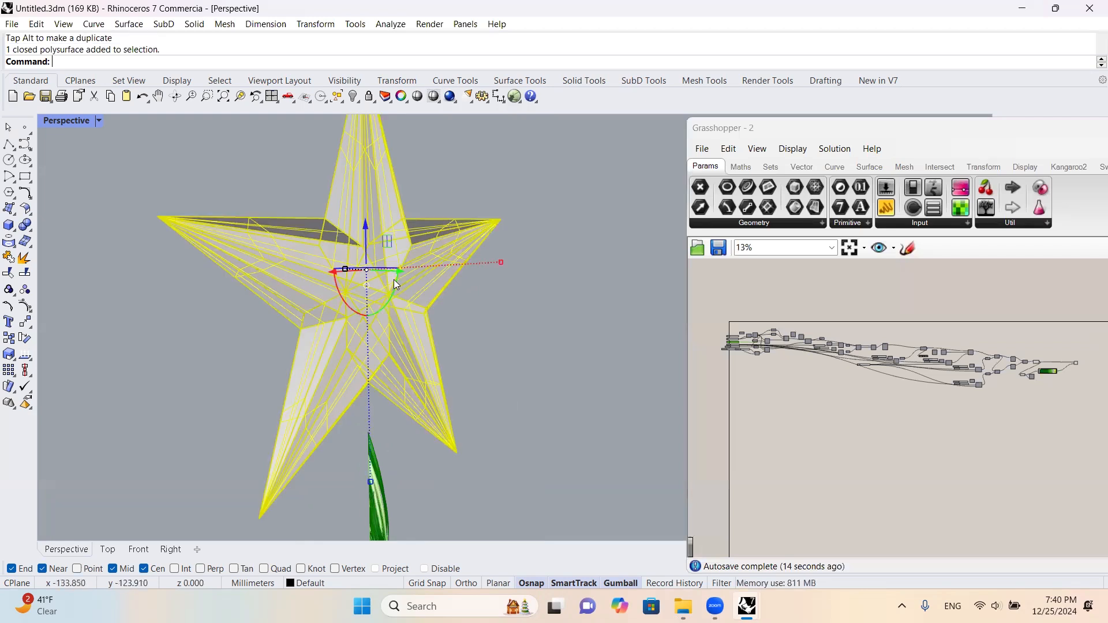
right_drag(465, 252, 560, 237)
drag(558, 239, 498, 246)
drag(436, 216, 443, 298)
scroll(473, 289, up, 4)
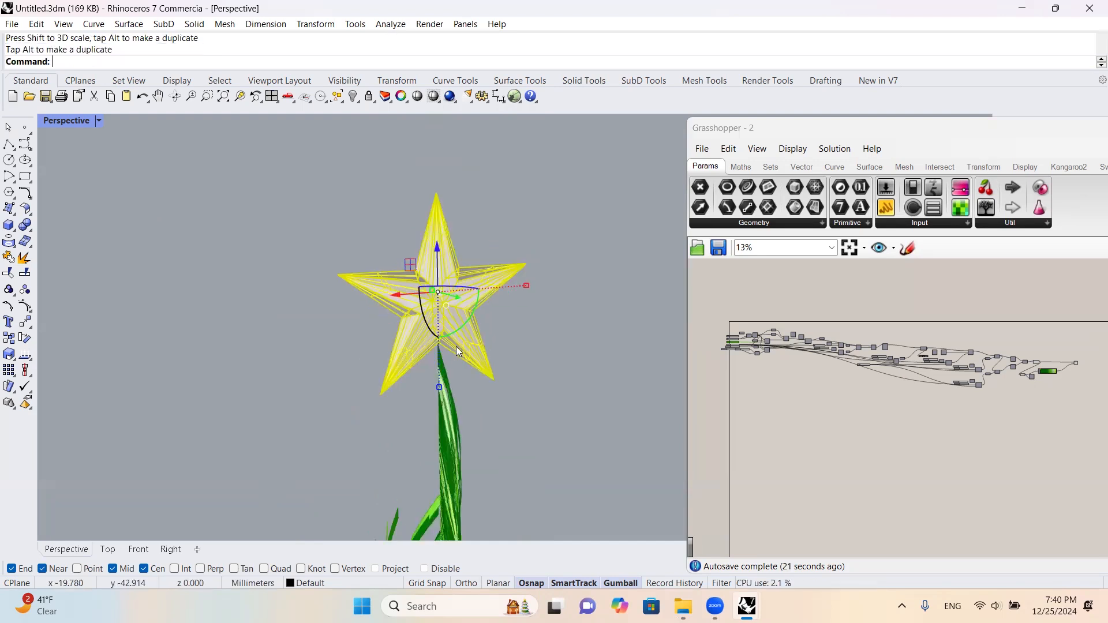
key(Escape)
scroll(488, 260, down, 6)
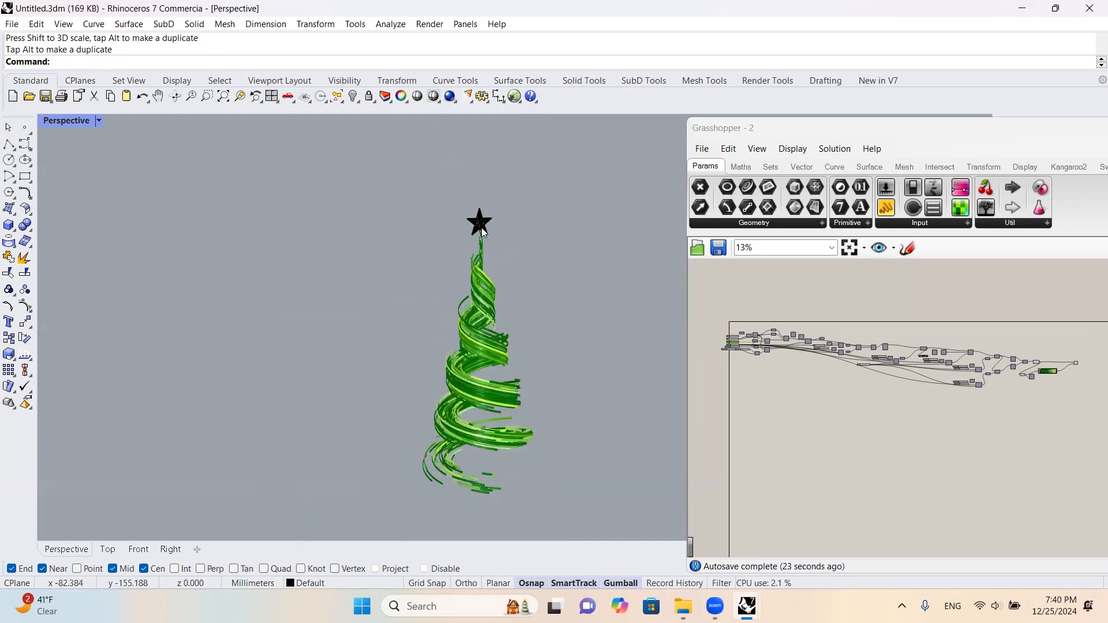
- Select the treetop star and duplicate the Custom Preview component at the end of the definition
click(481, 227)
right_drag(577, 254, 497, 245)
scroll(519, 239, down, 1)
scroll(543, 233, up, 1)
right_drag(875, 321, 986, 323)
scroll(829, 315, down, 4)
scroll(866, 331, up, 12)
scroll(783, 322, down, 2)
scroll(987, 324, down, 3)
scroll(948, 316, up, 7)
alt+drag(951, 317, 1054, 420)
right_drag(1042, 399, 915, 376)
- Add a Brep parameter beside the duplicated Custom Preview and set it to the selected star
scroll(914, 380, up, 4)
drag(795, 209, 784, 326)
right_click(786, 315)
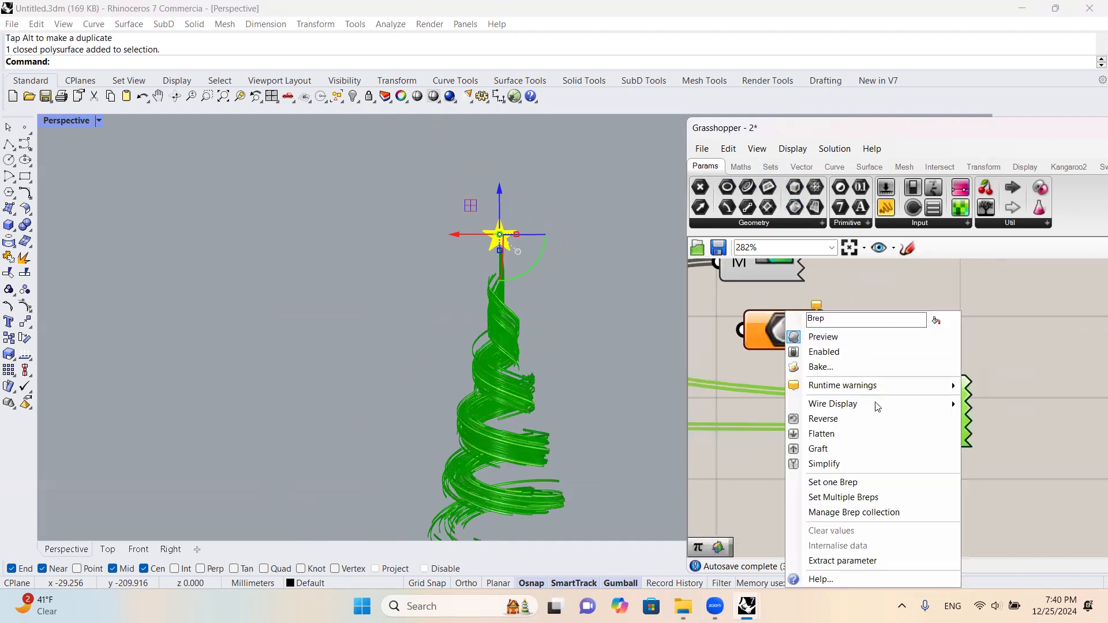
click(898, 481)
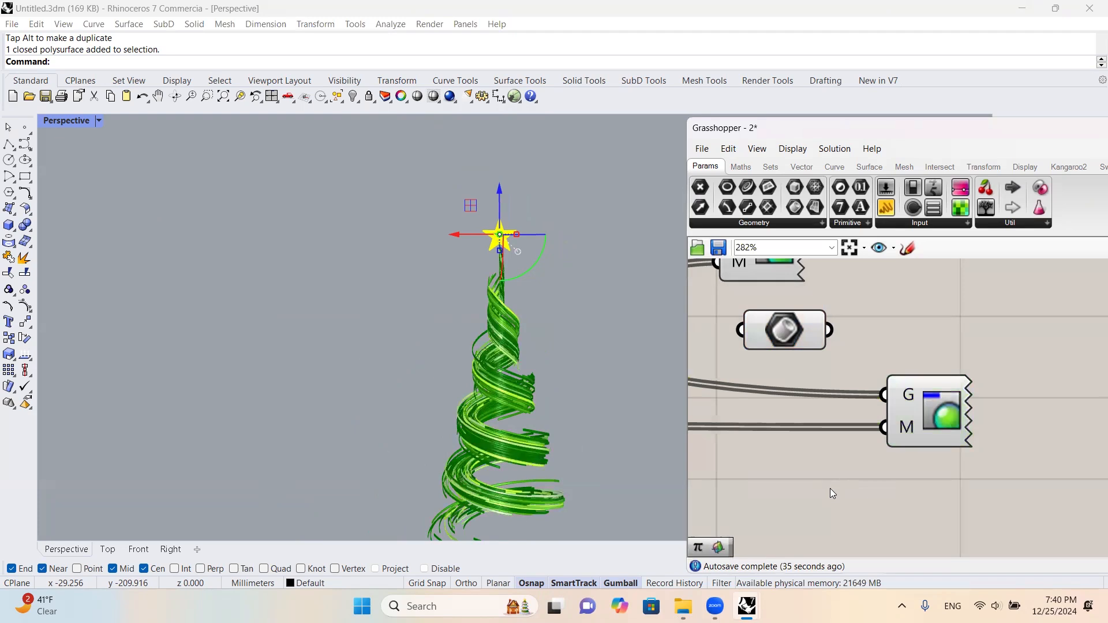
- Add a colour picker and set it to yellow with hue 58°, saturation 88 and value 81
double_click(830, 489)
text(color)
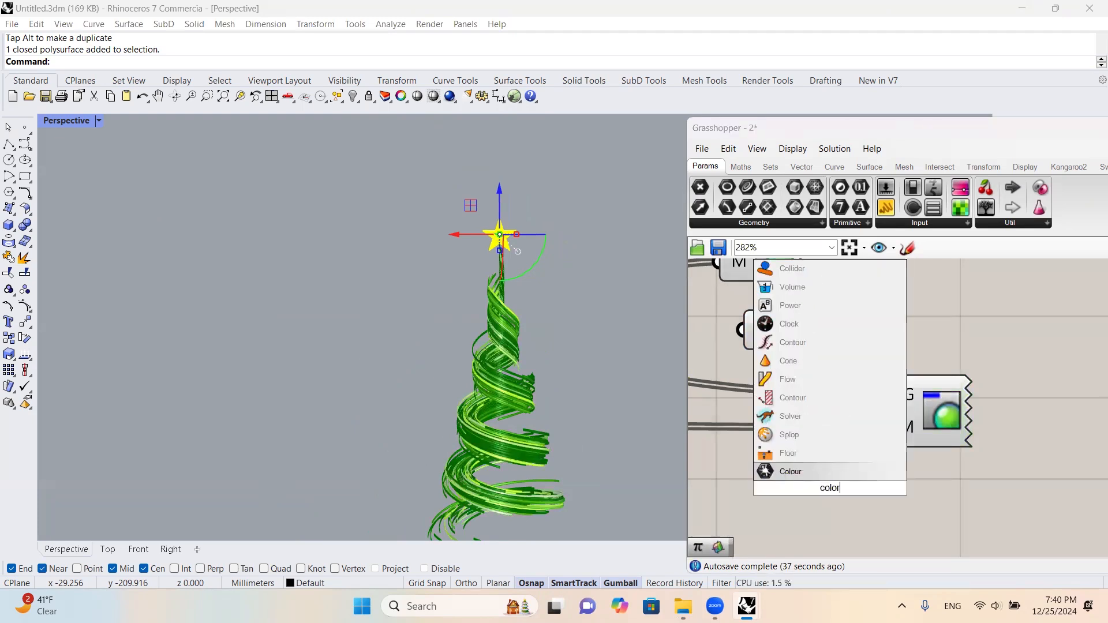
key(Return)
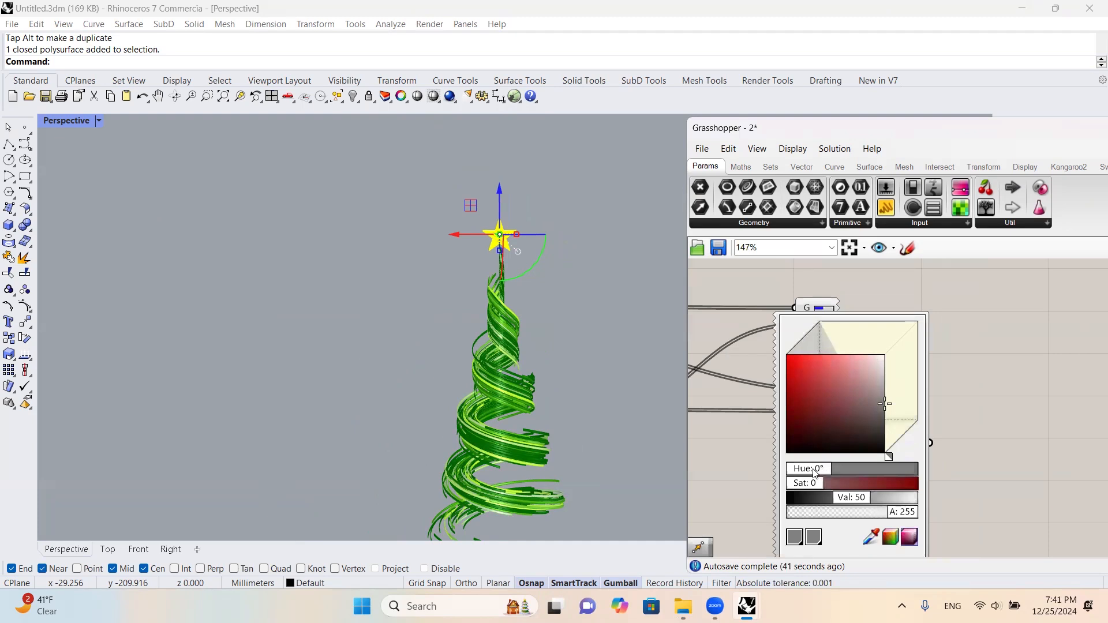
drag(814, 479, 843, 466)
click(797, 372)
- Connect the colour picker to the duplicated Custom Preview's material input and the star Brep to its geometry input
scroll(881, 450, down, 3)
scroll(869, 401, up, 3)
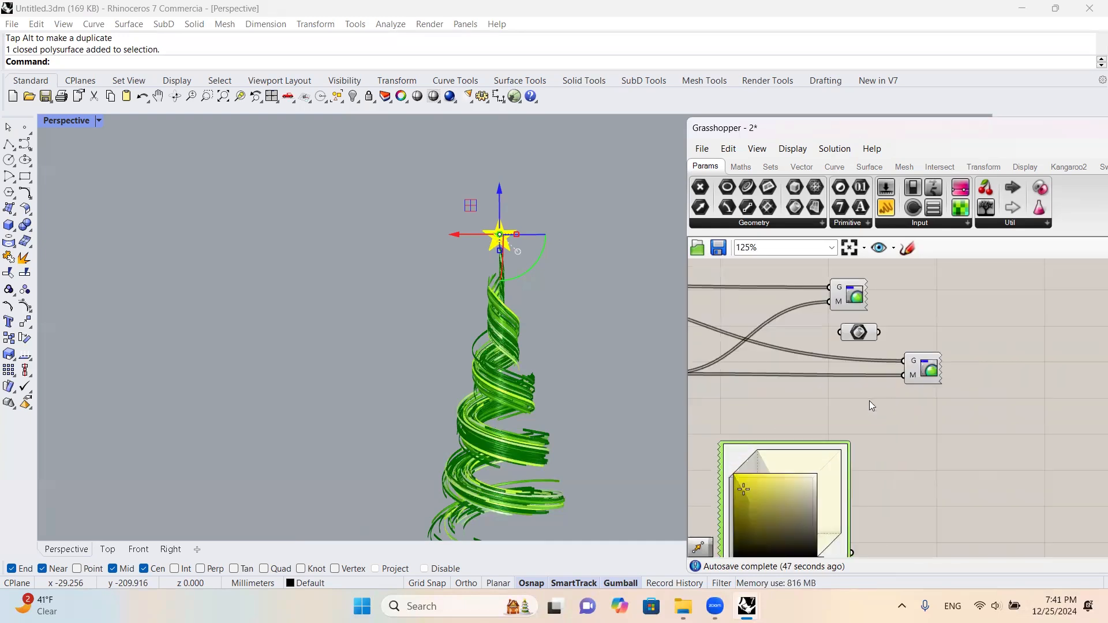
right_drag(869, 400, 917, 377)
drag(904, 528, 899, 528)
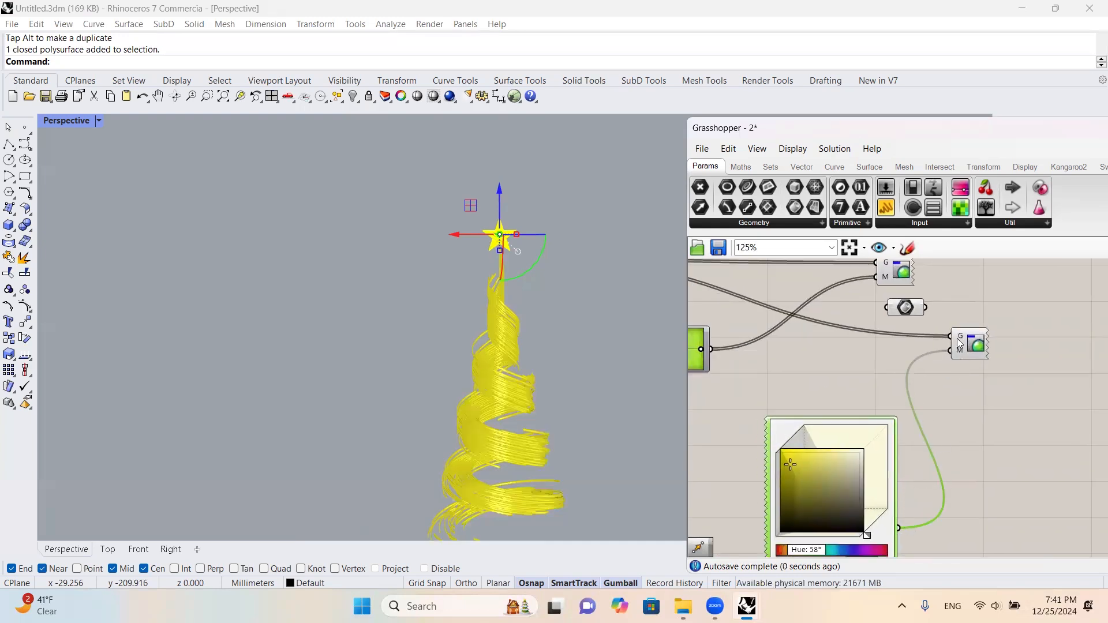
drag(934, 315, 926, 308)
- Hide the original Rhino star at the treetop and inspect its Grasshopper preview up close
scroll(960, 328, down, 2)
scroll(566, 267, down, 3)
click(607, 291)
scroll(606, 291, up, 3)
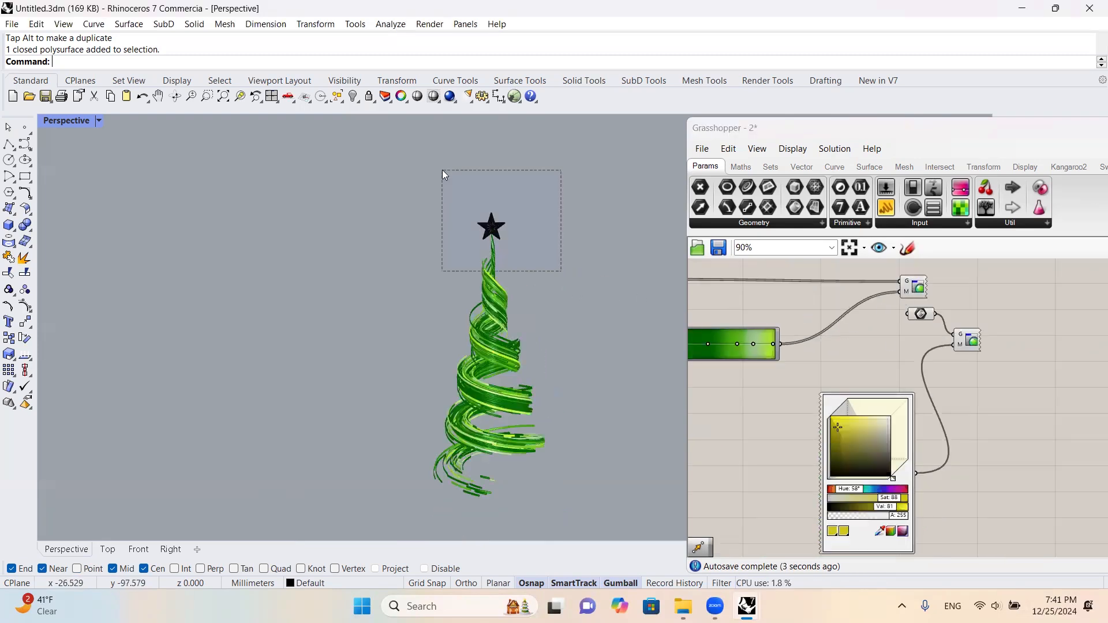
drag(443, 175, 443, 174)
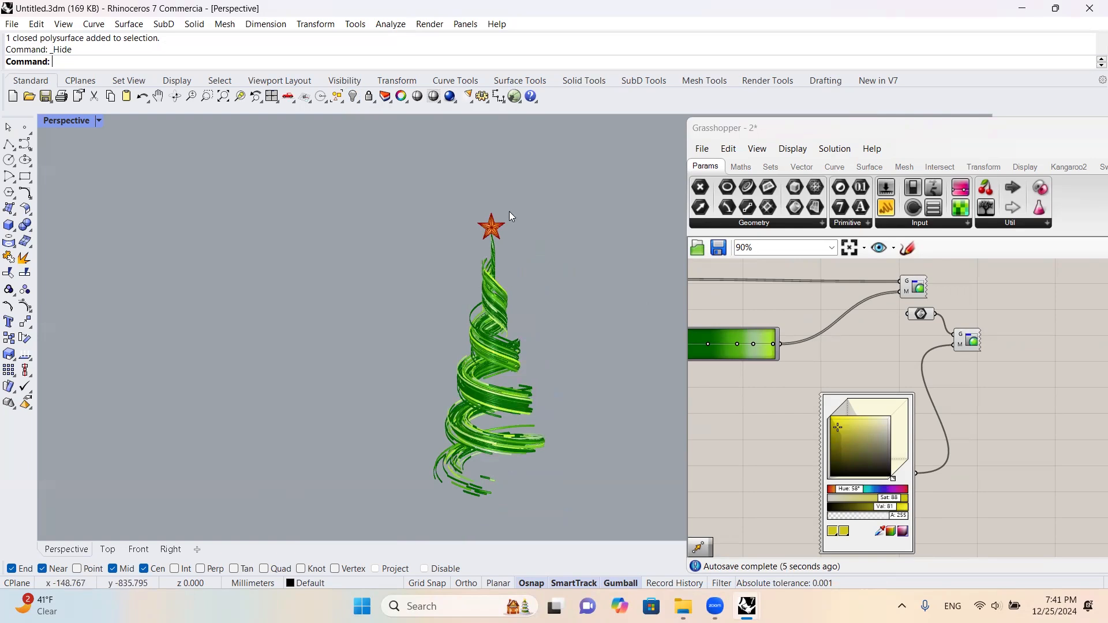
right_drag(554, 346, 598, 374)
scroll(436, 227, up, 10)
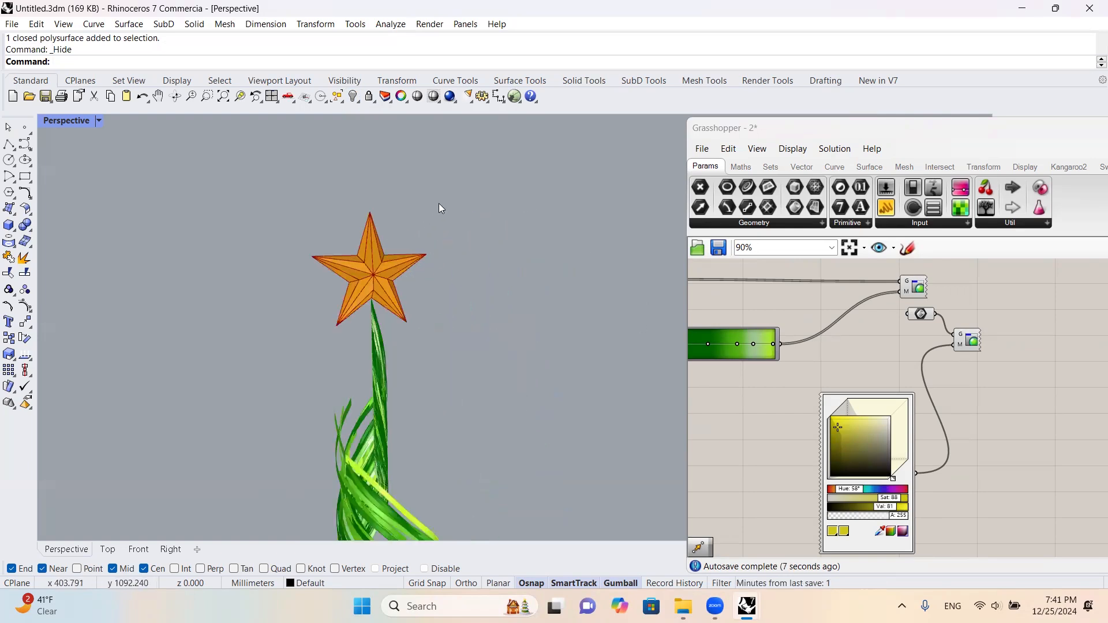
scroll(450, 200, down, 8)
- Select the star's Custom Preview and brighten the yellow in the colour picker to saturation 100 and value 100
right_drag(882, 423, 866, 363)
scroll(938, 342, up, 2)
drag(958, 269, 1015, 338)
scroll(851, 430, up, 2)
drag(747, 354, 722, 322)
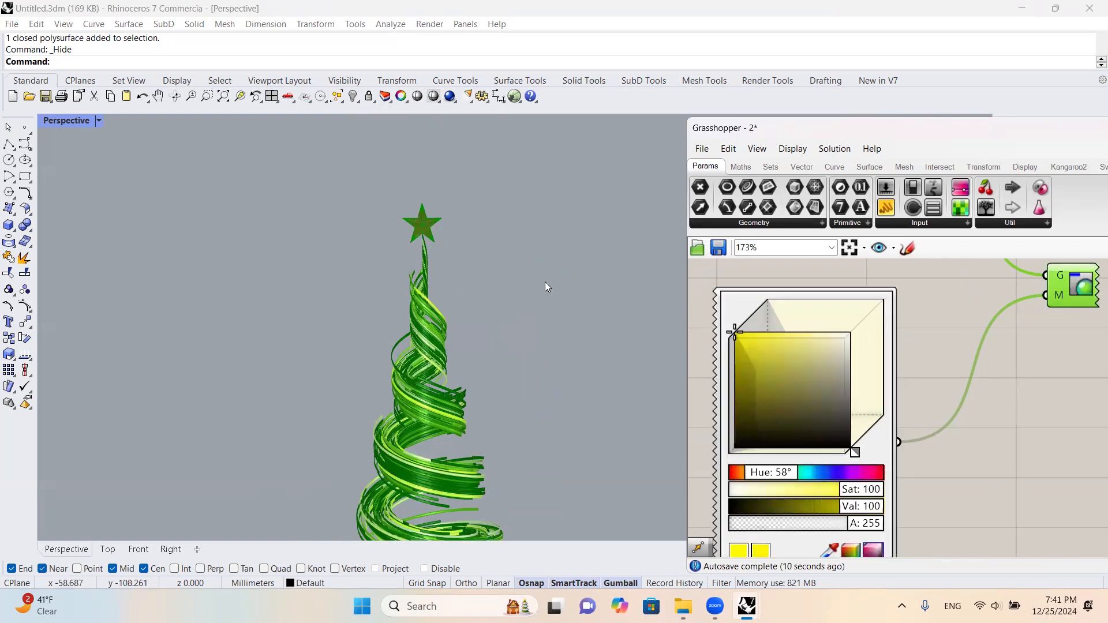
- Turn off the star Brep parameter's own preview and check the yellow star on the treetop
scroll(952, 360, down, 2)
scroll(918, 288, up, 2)
drag(832, 282, 802, 365)
middle_click(802, 366)
click(846, 320)
right_drag(519, 271, 484, 218)
scroll(485, 218, up, 3)
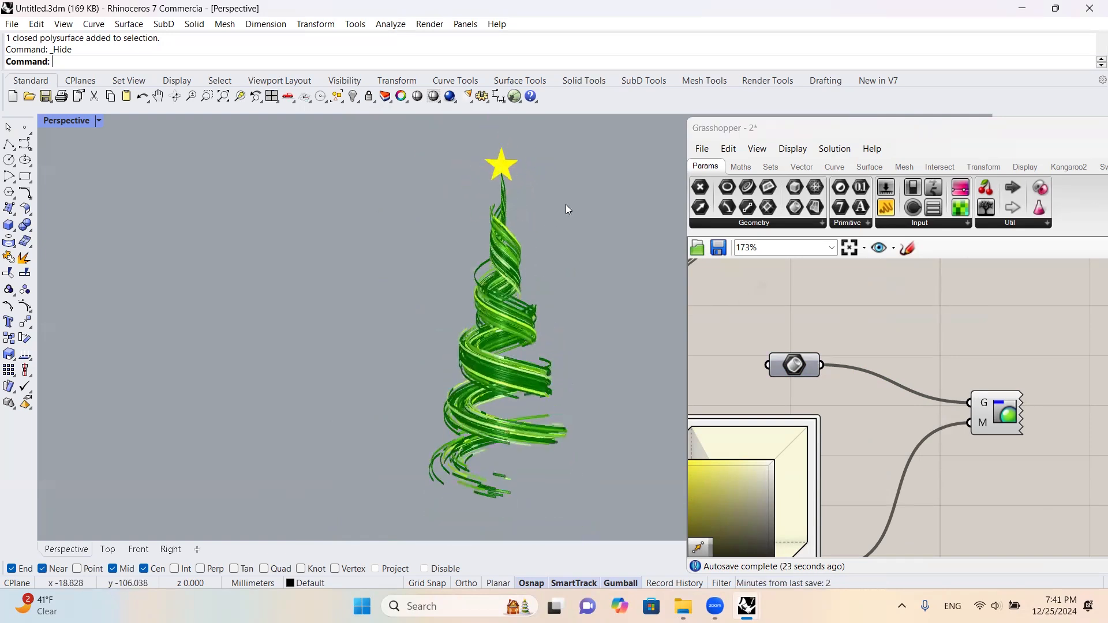
- Add a Move component to the canvas and place it beyond the star's Custom Preview
scroll(966, 347, down, 5)
scroll(939, 310, up, 3)
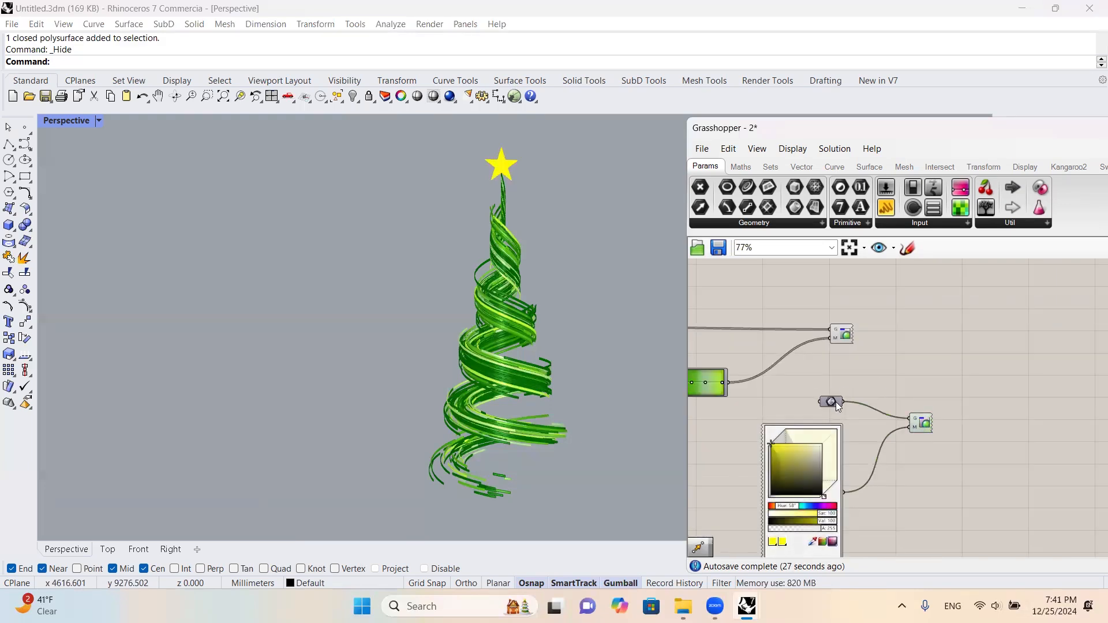
drag(826, 385, 831, 381)
double_click(899, 360)
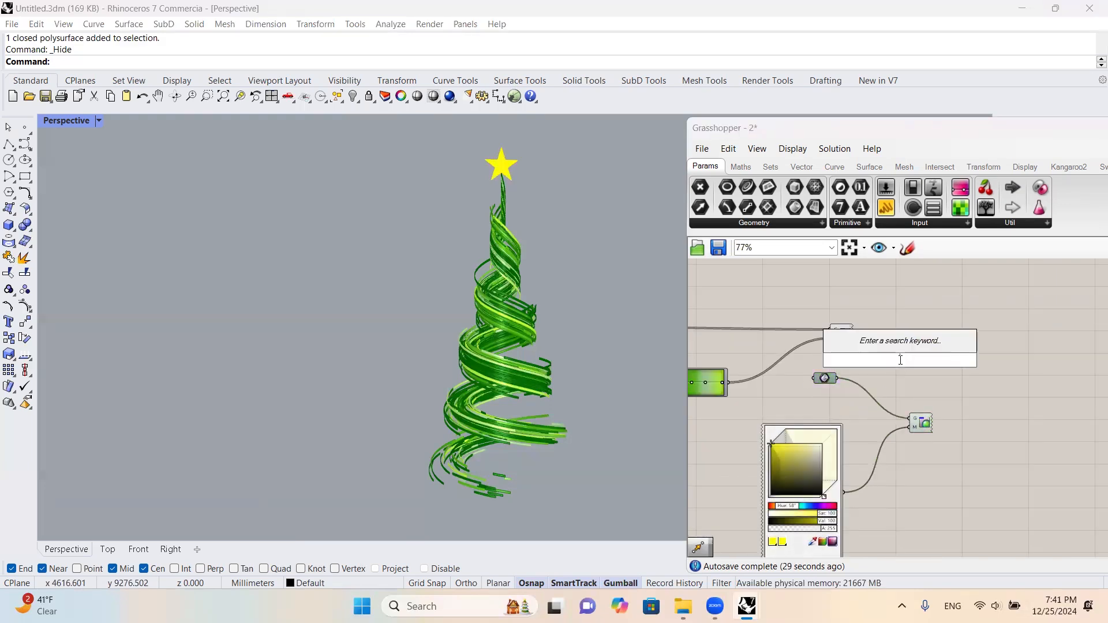
text(move)
key(Return)
drag(900, 363, 1048, 389)
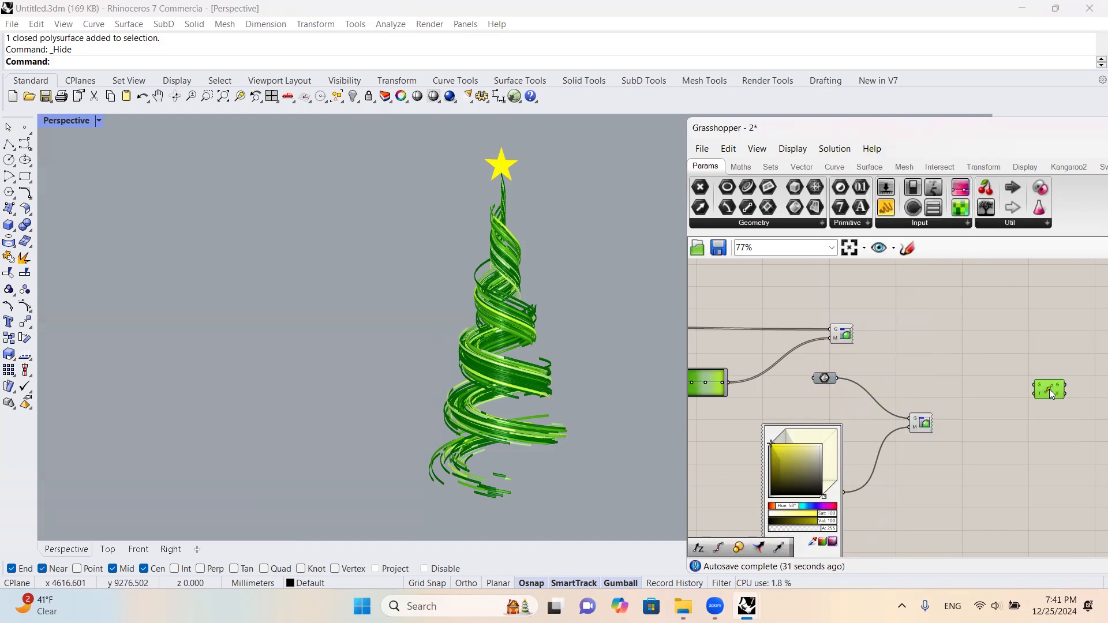
- Trace the definition back from the Custom Preview components to locate the Move components that supply the spiral curves
scroll(516, 225, up, 8)
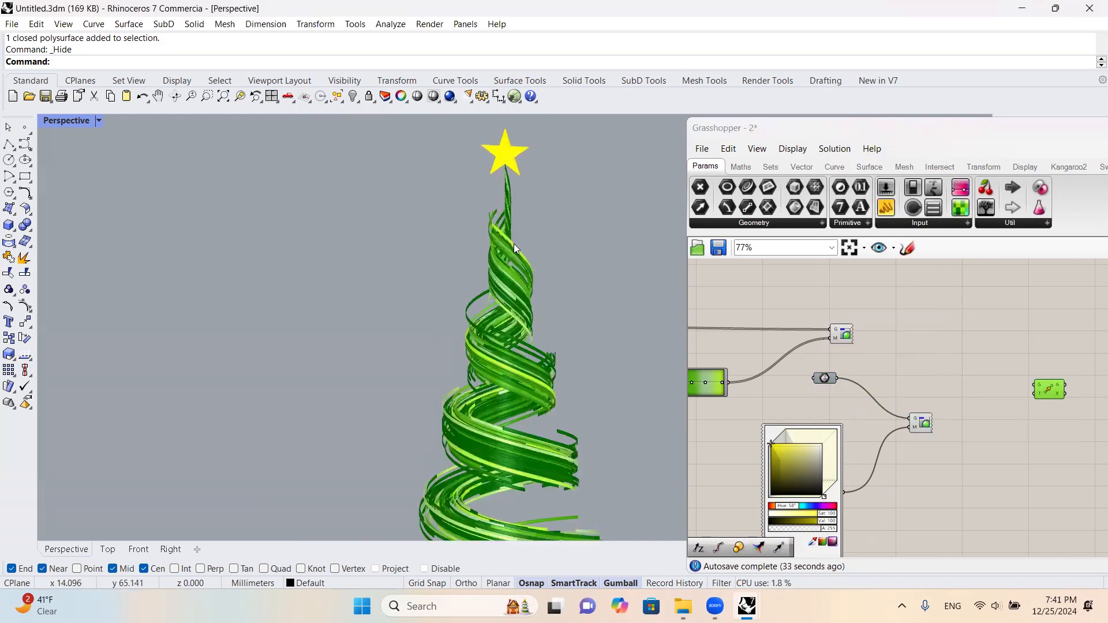
scroll(522, 265, down, 6)
scroll(785, 347, down, 6)
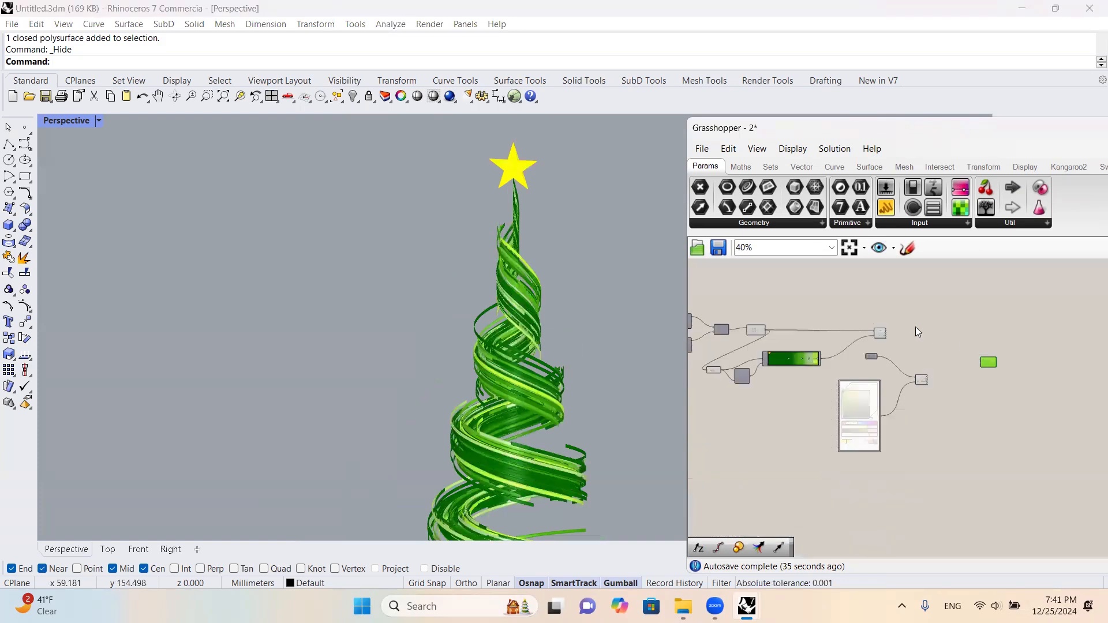
scroll(802, 321, up, 2)
right_drag(725, 297, 825, 294)
scroll(825, 294, up, 4)
scroll(849, 301, down, 3)
scroll(882, 305, down, 3)
right_drag(950, 305, 905, 305)
scroll(904, 304, up, 1)
right_drag(714, 306, 846, 308)
scroll(845, 309, up, 3)
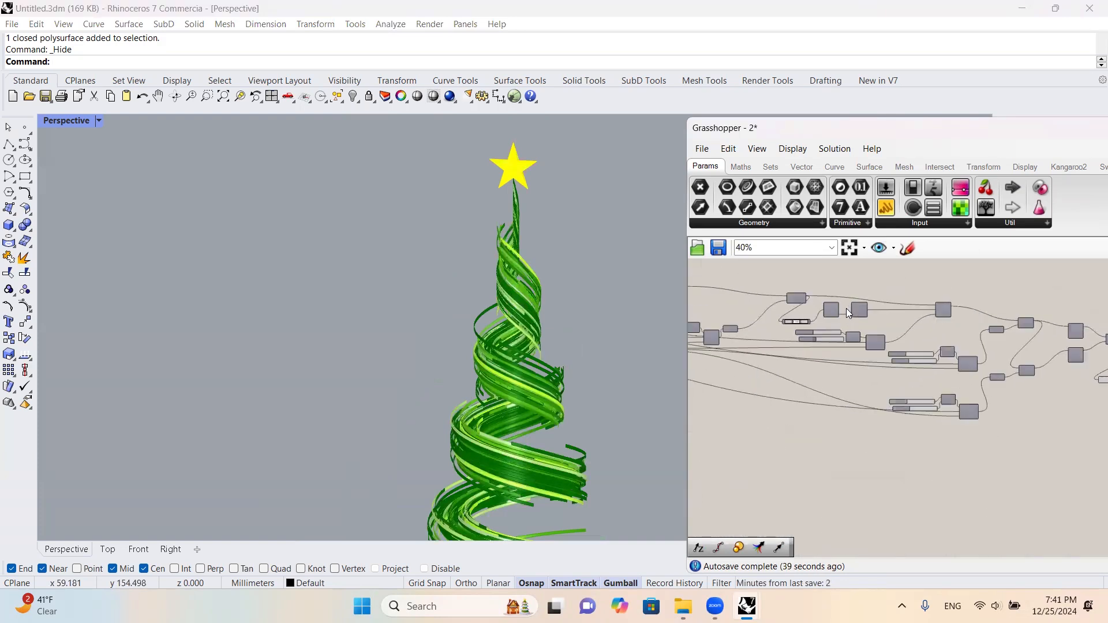
scroll(844, 311, down, 3)
scroll(1050, 325, up, 5)
right_drag(1051, 326, 933, 322)
scroll(877, 353, up, 2)
scroll(894, 320, down, 5)
scroll(1051, 298, up, 5)
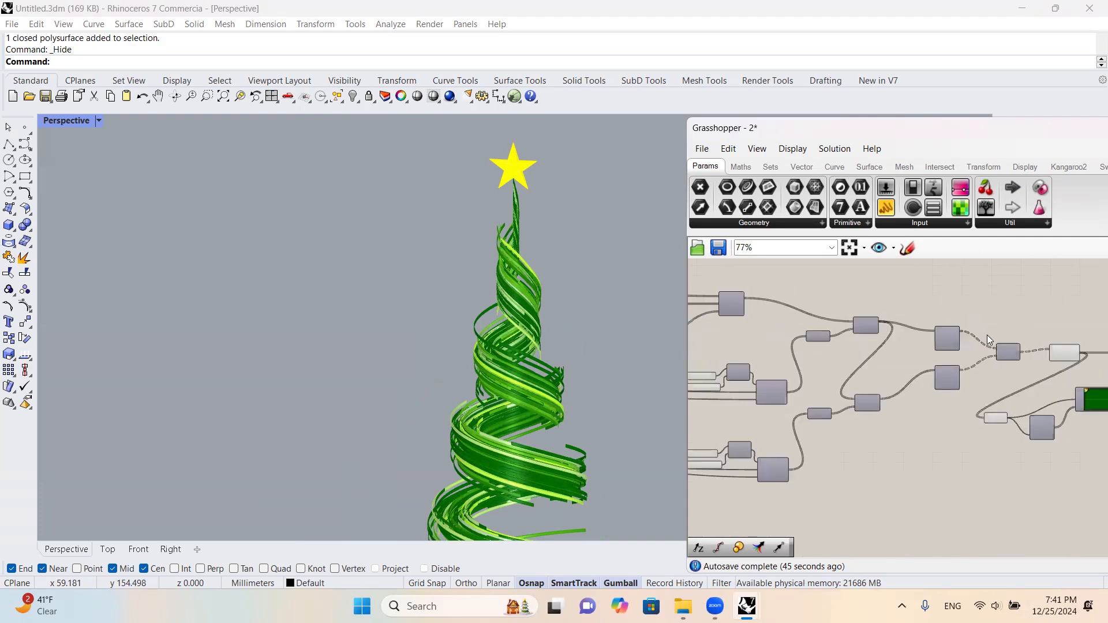
scroll(885, 309, down, 3)
scroll(857, 320, up, 3)
- Toggle the previews of the upper Move and the Scale component feeding it to identify the spiral curves they output
click(865, 320)
middle_click(864, 321)
click(889, 294)
click(911, 295)
right_drag(864, 319, 760, 334)
click(760, 335)
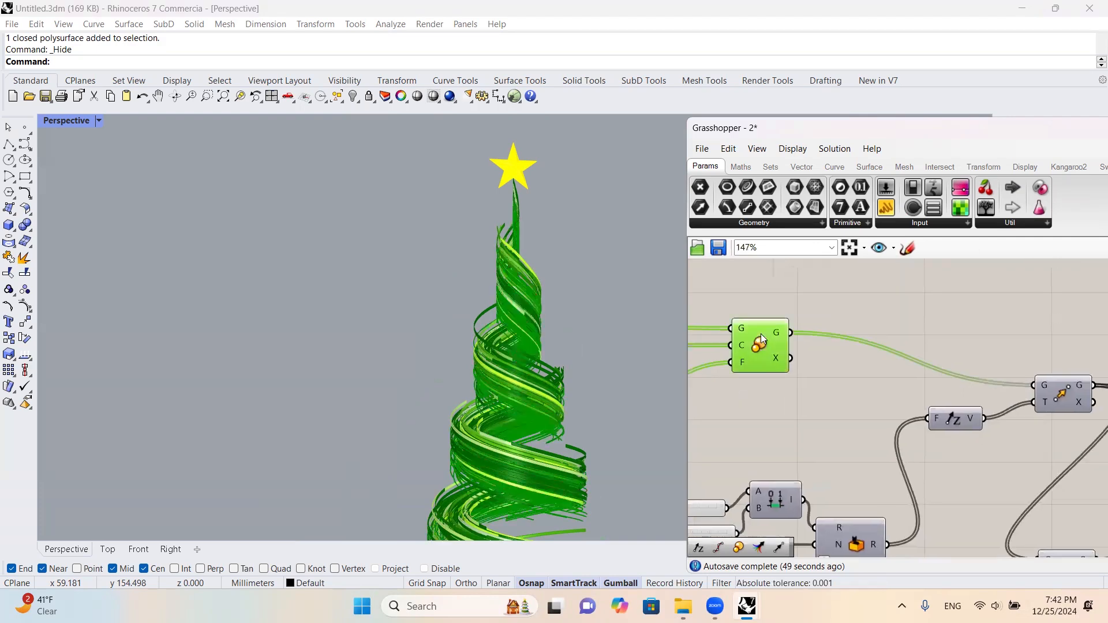
middle_click(761, 335)
click(795, 297)
scroll(809, 288, down, 2)
right_drag(1022, 306, 843, 306)
scroll(956, 348, up, 2)
right_drag(967, 359, 936, 355)
scroll(940, 359, down, 2)
right_drag(1014, 358, 1034, 350)
right_drag(779, 340, 921, 347)
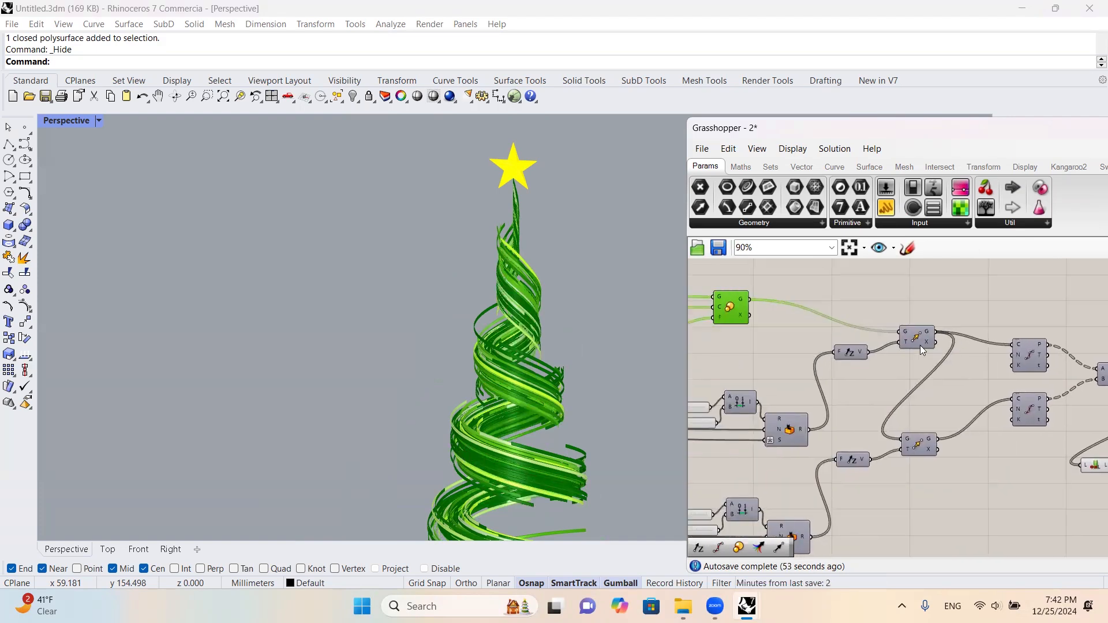
- Turn on the preview of the upper Move component to display its spiral curves
click(921, 447)
click(920, 340)
middle_click(921, 338)
click(945, 310)
right_drag(910, 320, 811, 356)
- Add a Random component in the empty area above the Divide Curve components
double_click(961, 315)
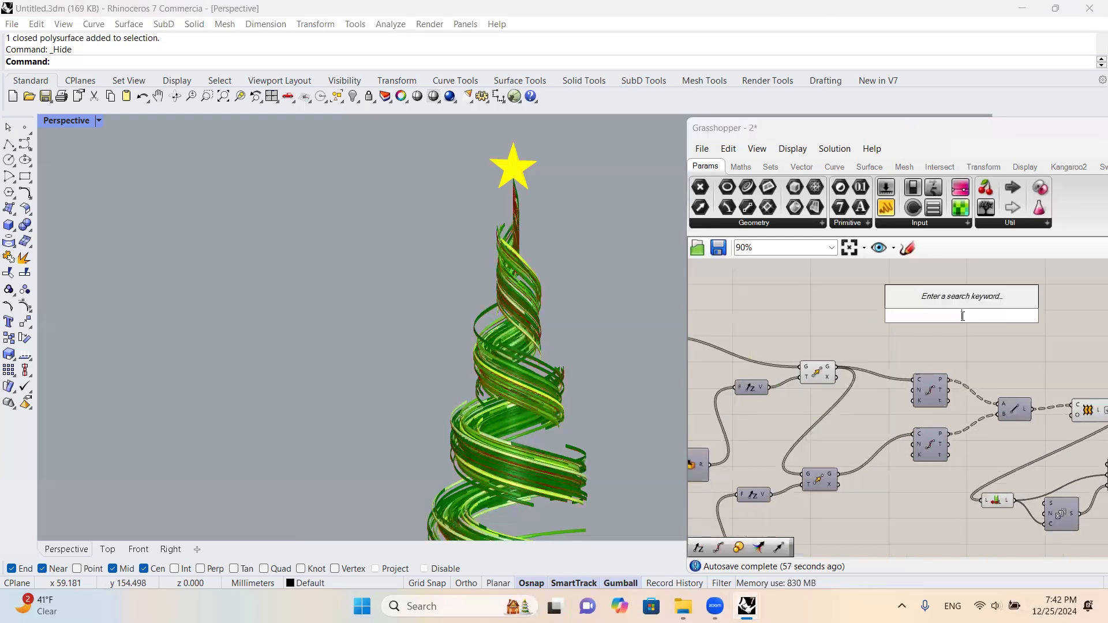
text(rand)
key(Return)
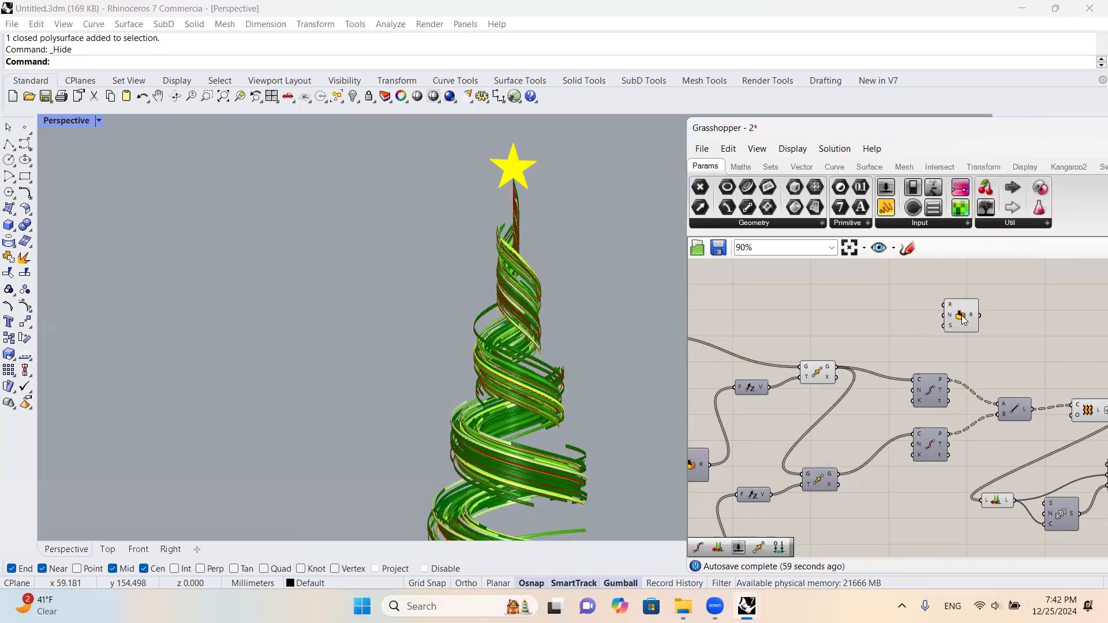
scroll(875, 359, up, 1)
- Add a List Length component fed by the upper Move's geometry and connect it to Random's range input
double_click(809, 342)
text(lis)
key(Return)
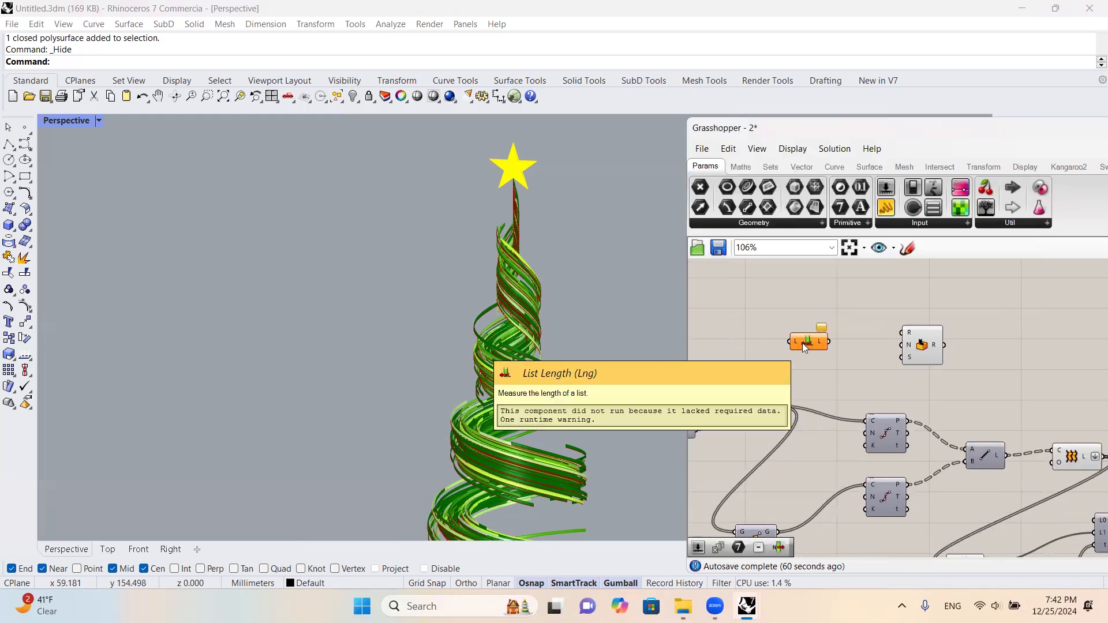
drag(828, 341, 902, 334)
click(939, 340)
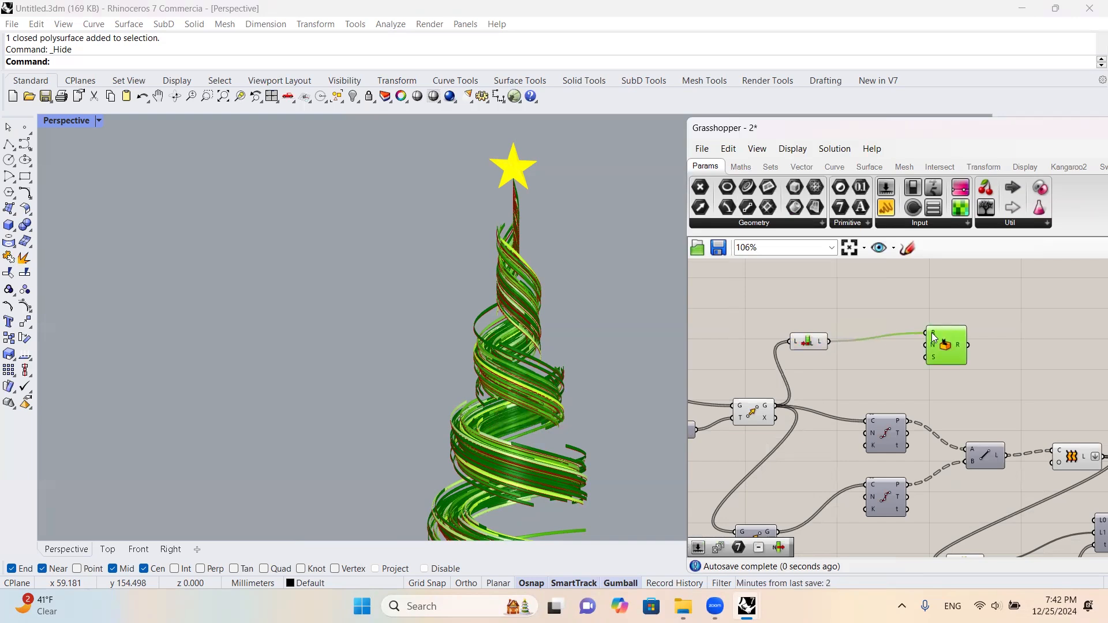
mouse_move(931, 332)
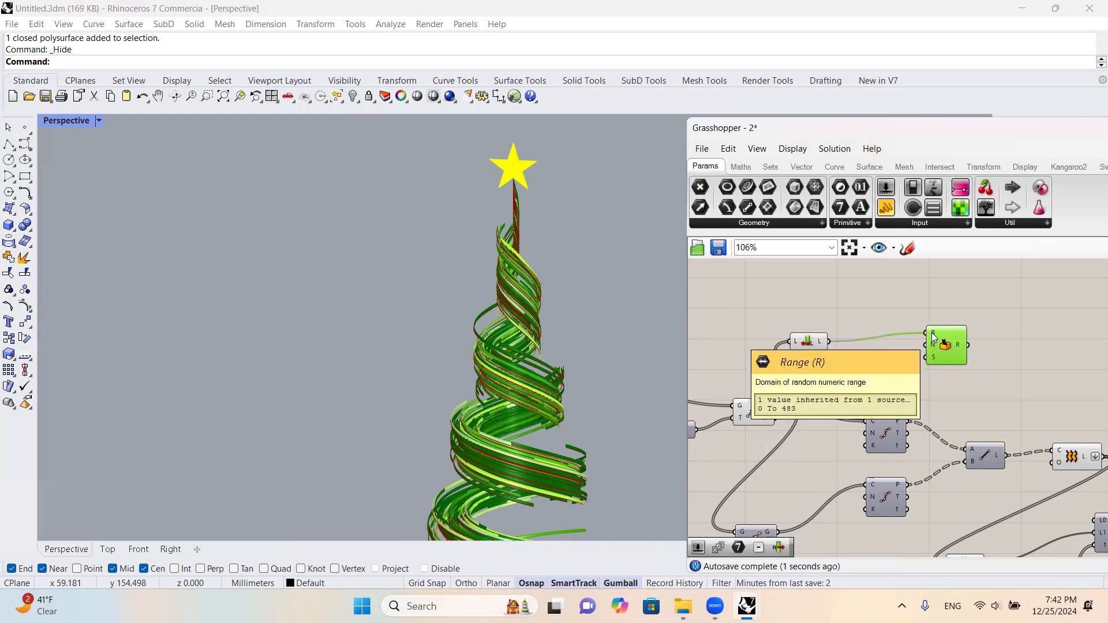
- Create a number slider set to 22 and connect it to Random's number input
click(856, 293)
double_click(856, 293)
text(22)
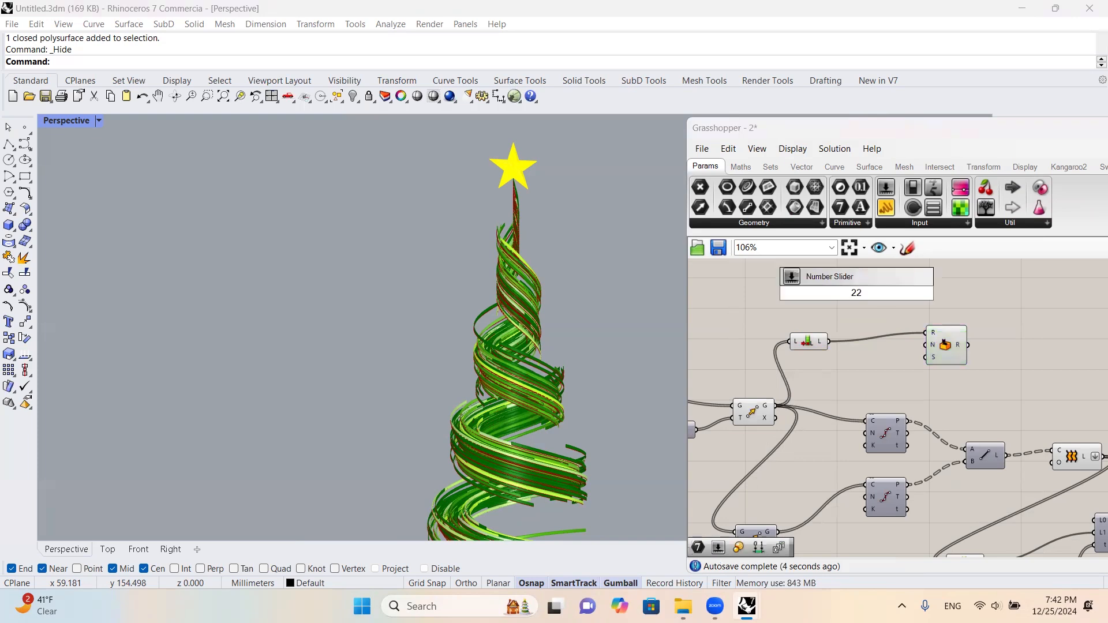
key(Return)
drag(906, 295, 930, 345)
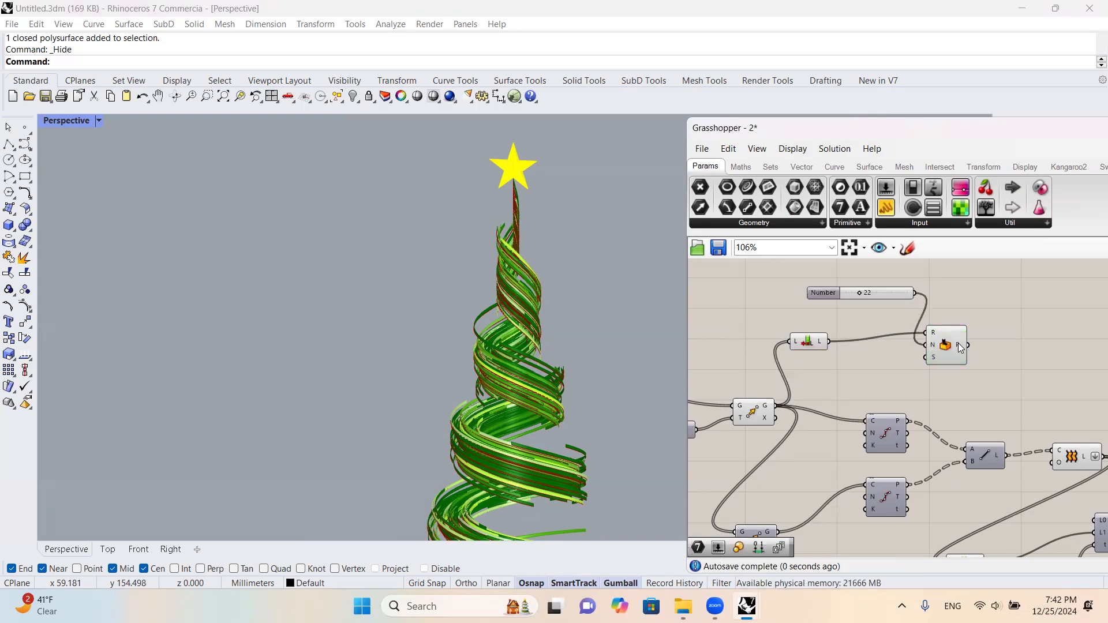
- Add an Integer parameter next to Random and connect Random's output to it
double_click(1020, 339)
text(integer)
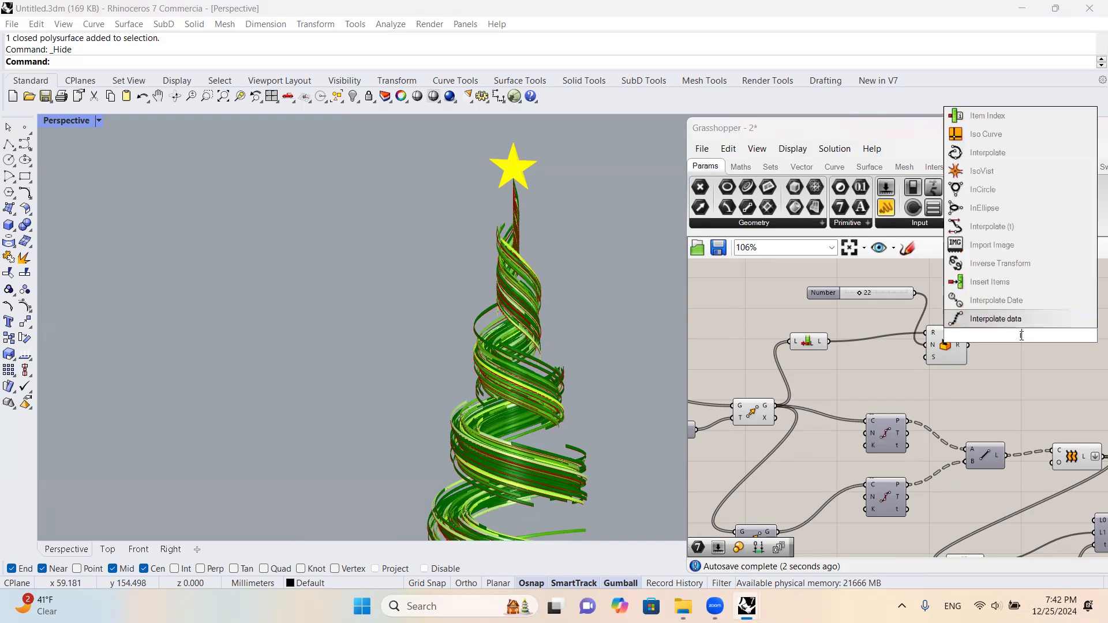
key(Return)
drag(1002, 340, 1019, 338)
- Add a List Item component and connect the Integer parameter to its index input
right_drag(1060, 362, 958, 363)
double_click(959, 364)
text(s)
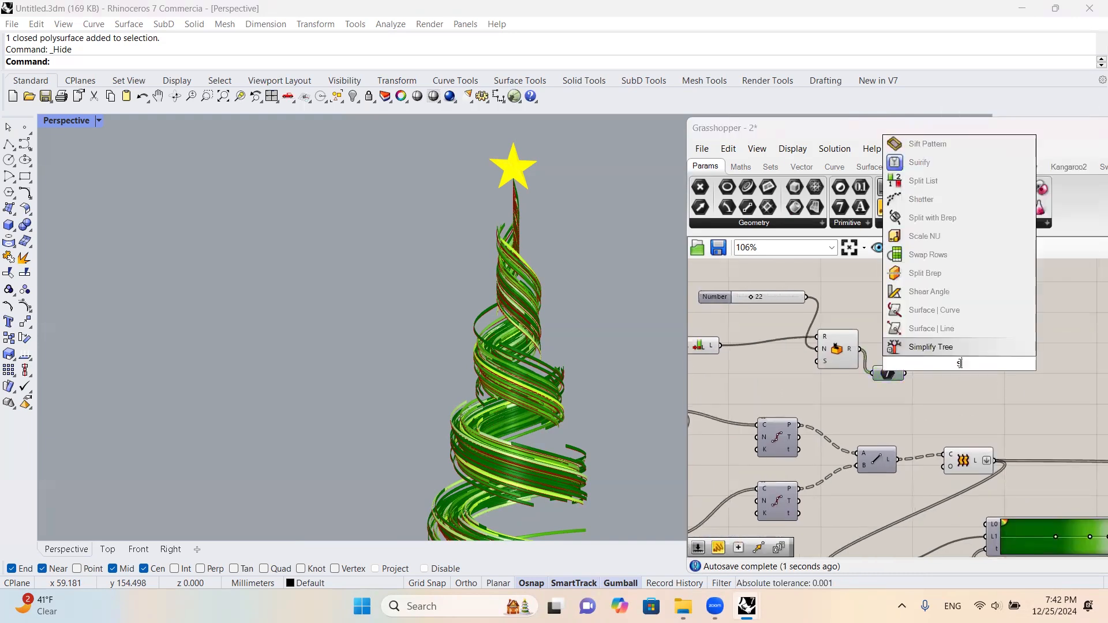
key(BackSpace)
text(list )
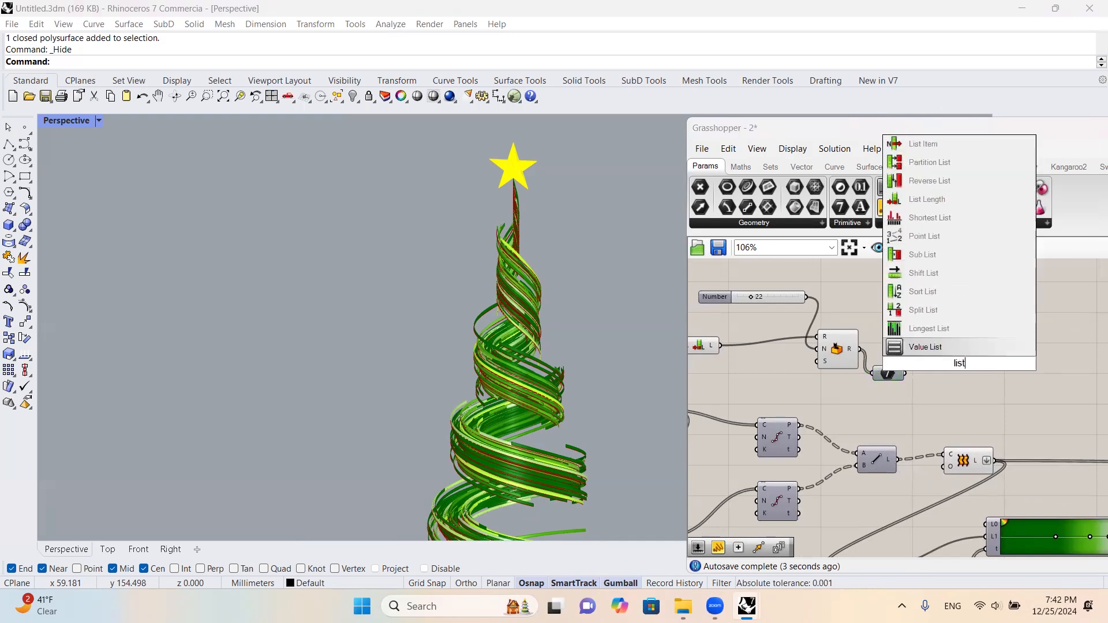
text(item)
key(Return)
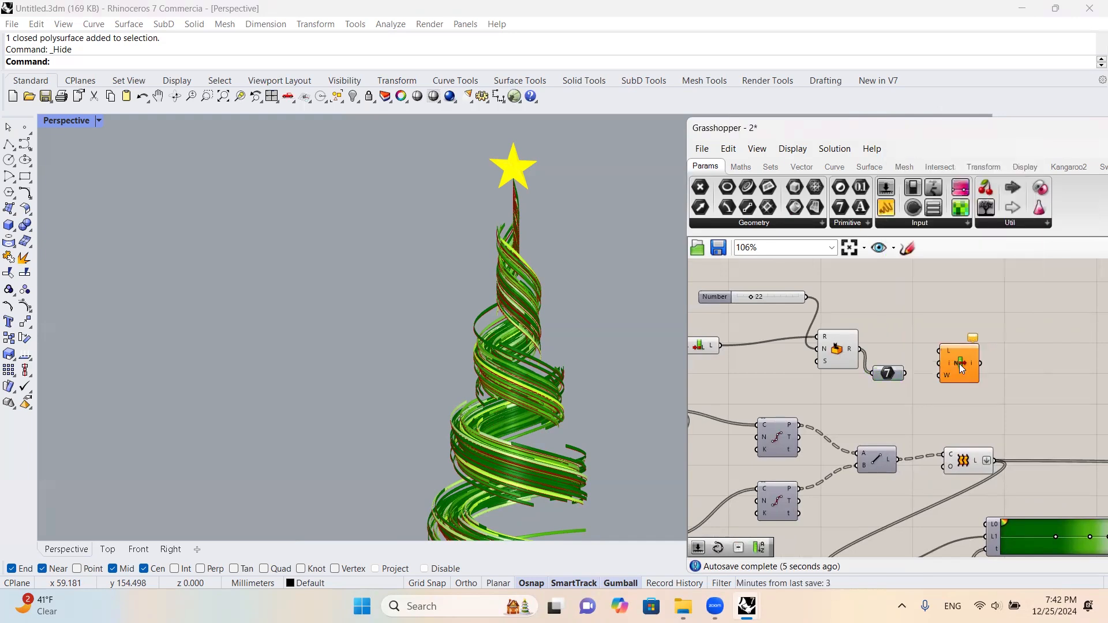
right_drag(896, 328, 943, 329)
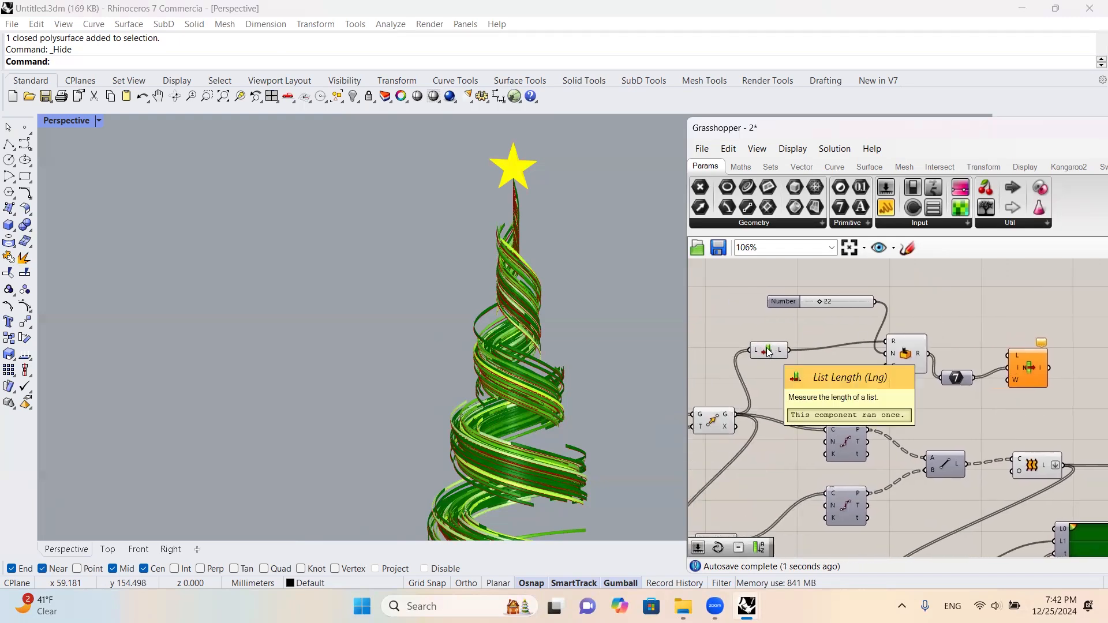
- Connect the upper Move's geometry output to List Item's list input and reposition List Item clear of the wires
click(718, 420)
click(754, 405)
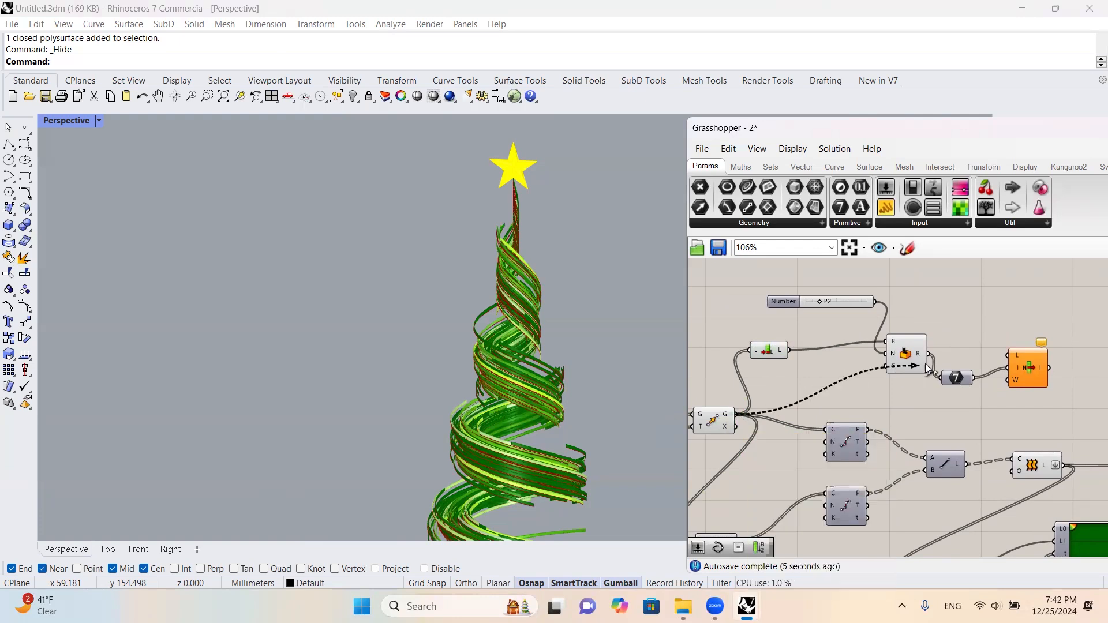
right_drag(1013, 352, 899, 350)
drag(899, 359, 941, 348)
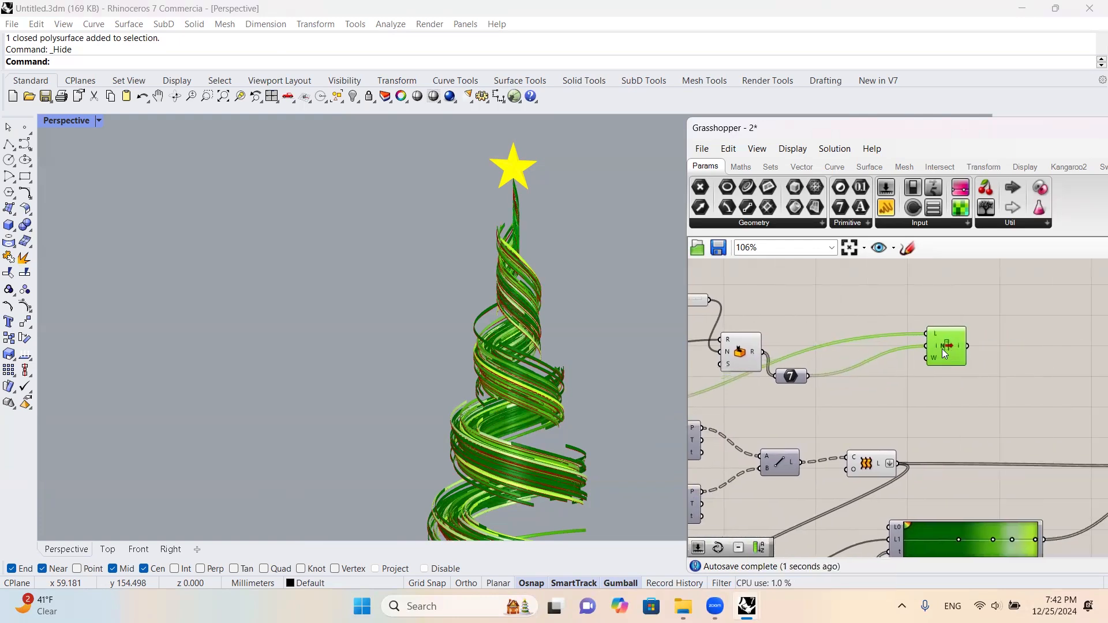
mouse_move(959, 345)
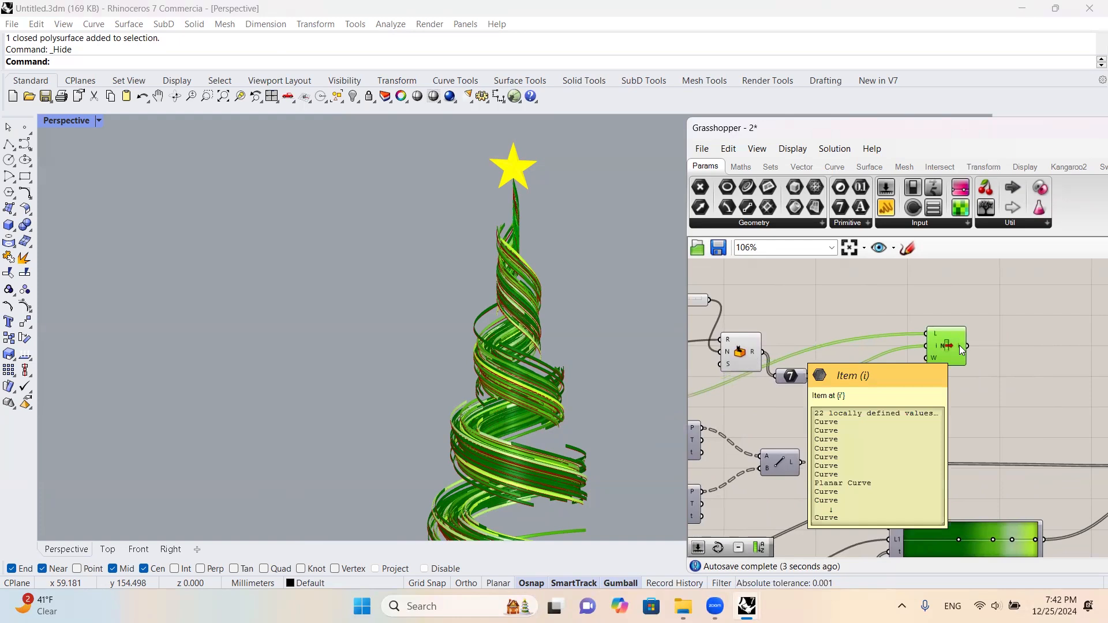
- Add a Point On Curve component with parameter 0.500 and feed it from List Item's output
right_drag(1014, 352, 957, 333)
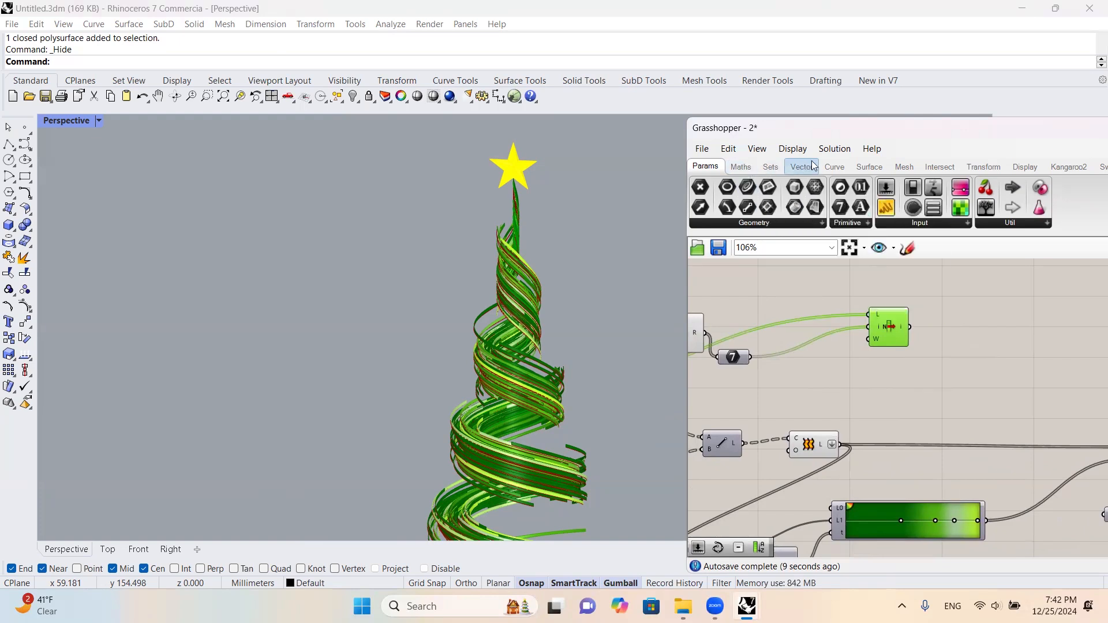
click(835, 167)
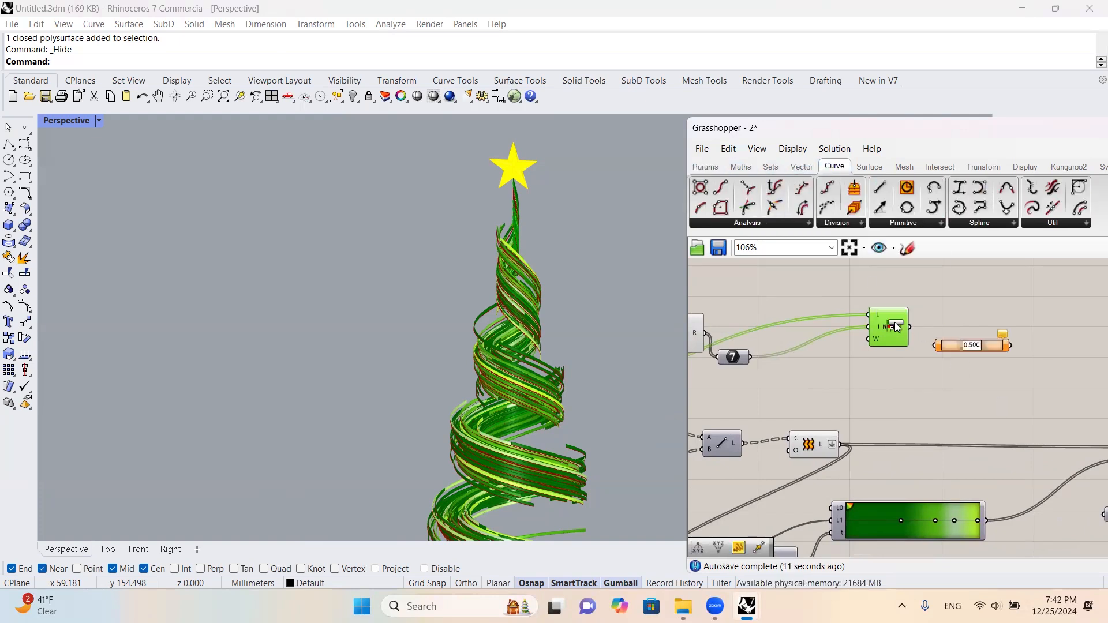
right_drag(1044, 348, 891, 346)
double_click(892, 346)
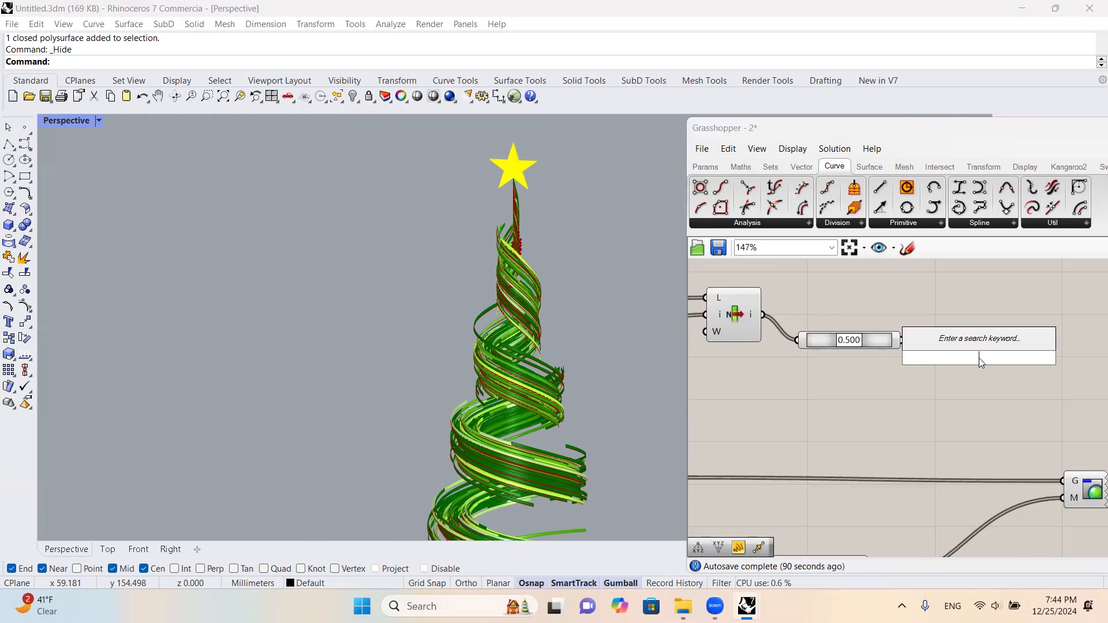
key(Escape)
drag(973, 367, 922, 313)
scroll(867, 301, down, 3)
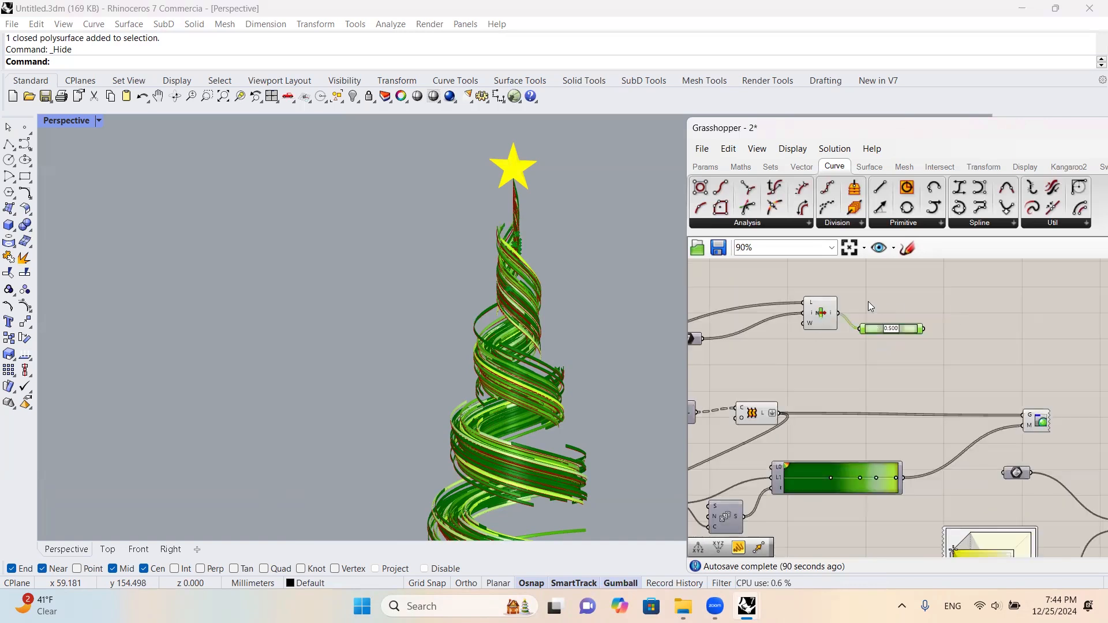
- Add a Vector 2Pt component and place it beyond the Point On Curve component
scroll(1001, 307, up, 2)
scroll(1027, 309, down, 2)
right_drag(953, 307, 907, 300)
double_click(907, 300)
text(ve)
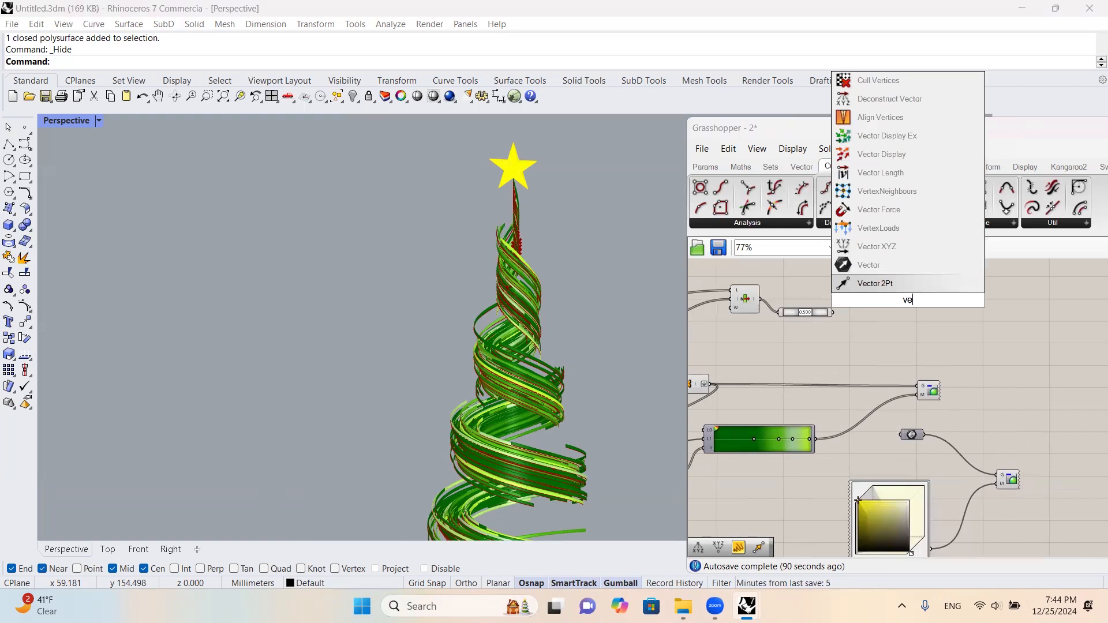
click(913, 288)
scroll(881, 301, up, 3)
drag(929, 296, 929, 326)
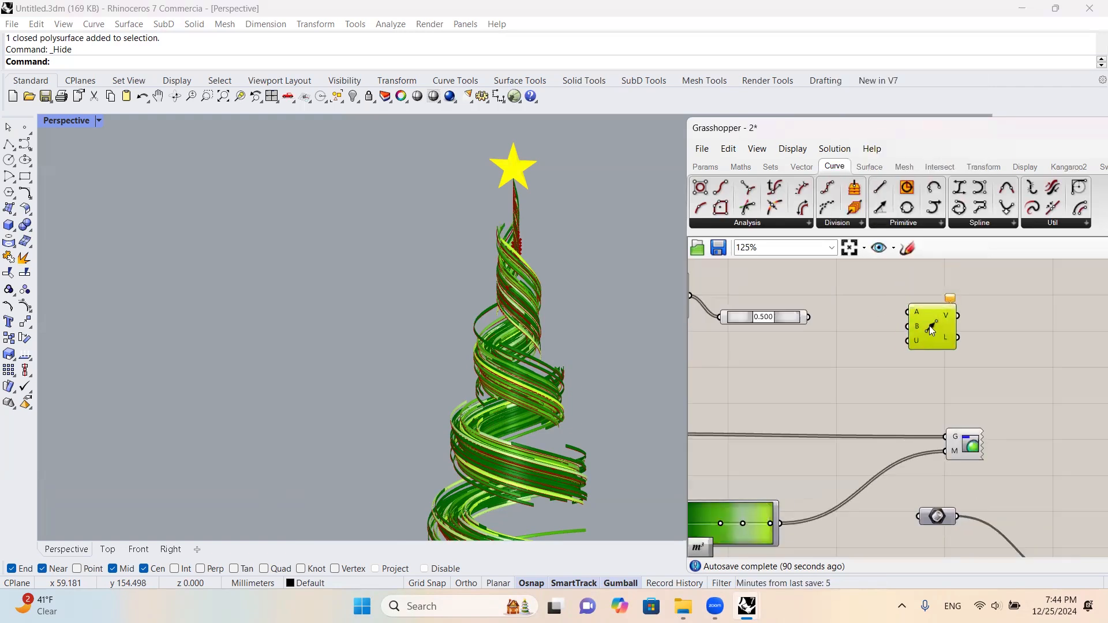
- Connect Point On Curve to Vector 2Pt's B input and position the vector component near the star's Brep and Move
drag(809, 317, 1009, 383)
scroll(839, 281, down, 4)
right_drag(958, 373, 941, 379)
scroll(1015, 408, up, 3)
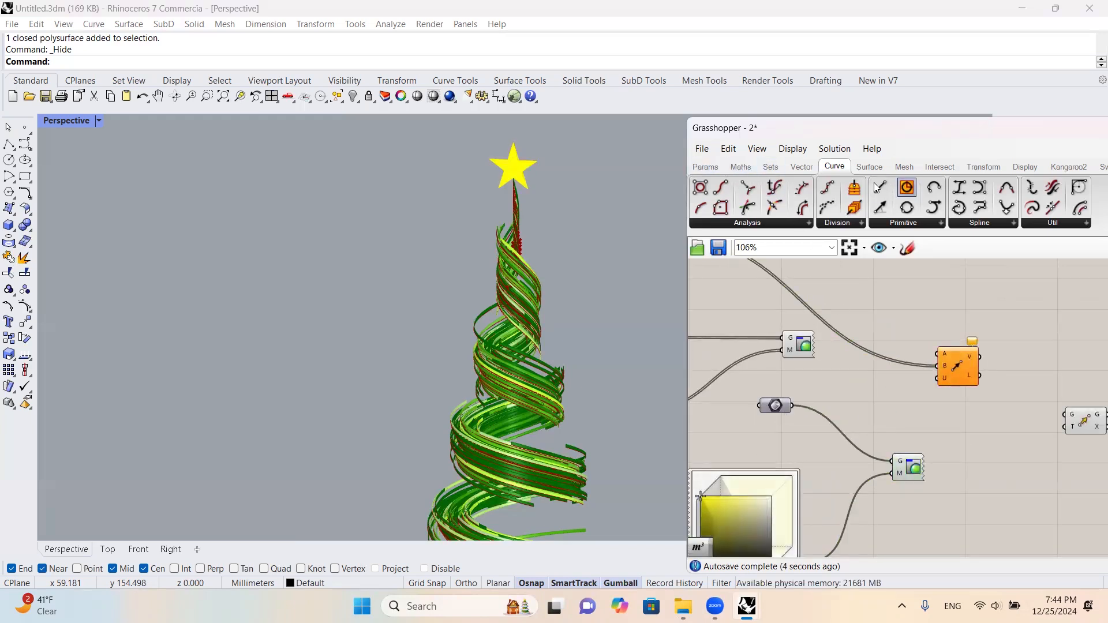
- Add a Volume component fed by the star Brep and connect its centroid to Vector 2Pt's A input
click(715, 173)
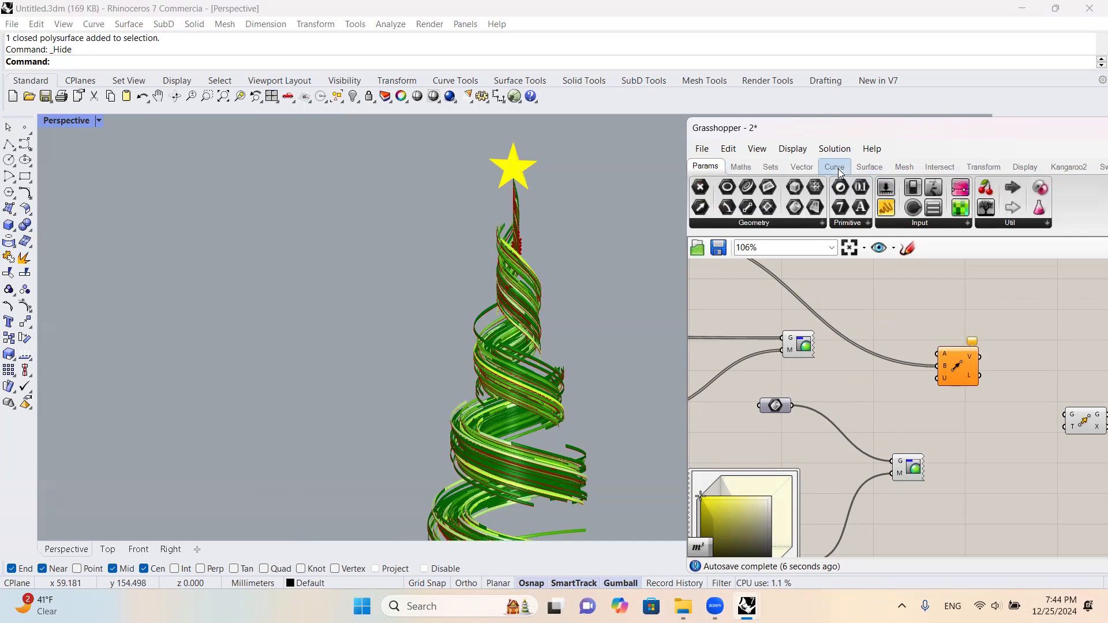
click(868, 169)
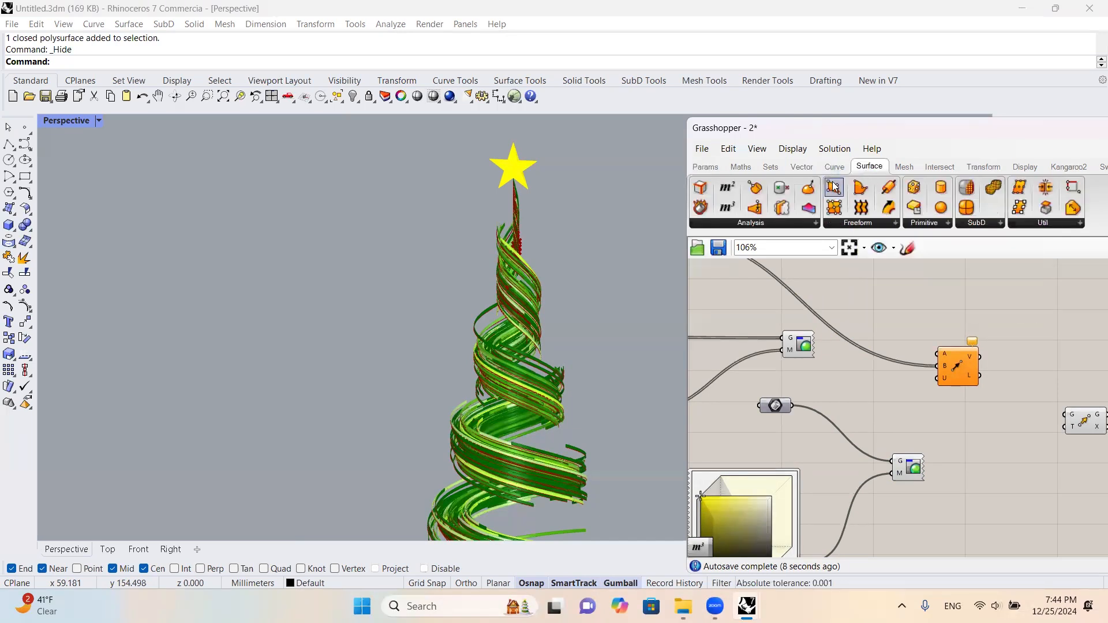
drag(732, 208, 857, 409)
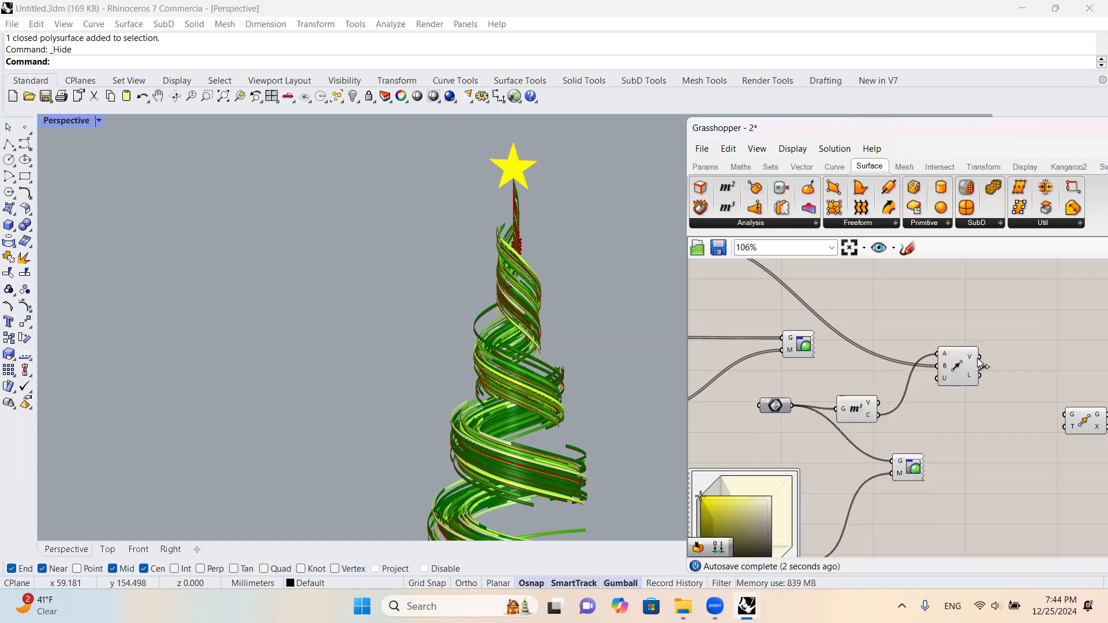
- Connect Vector 2Pt's vector to the second Move's T input and the star Brep to its G input
right_drag(979, 359, 949, 356)
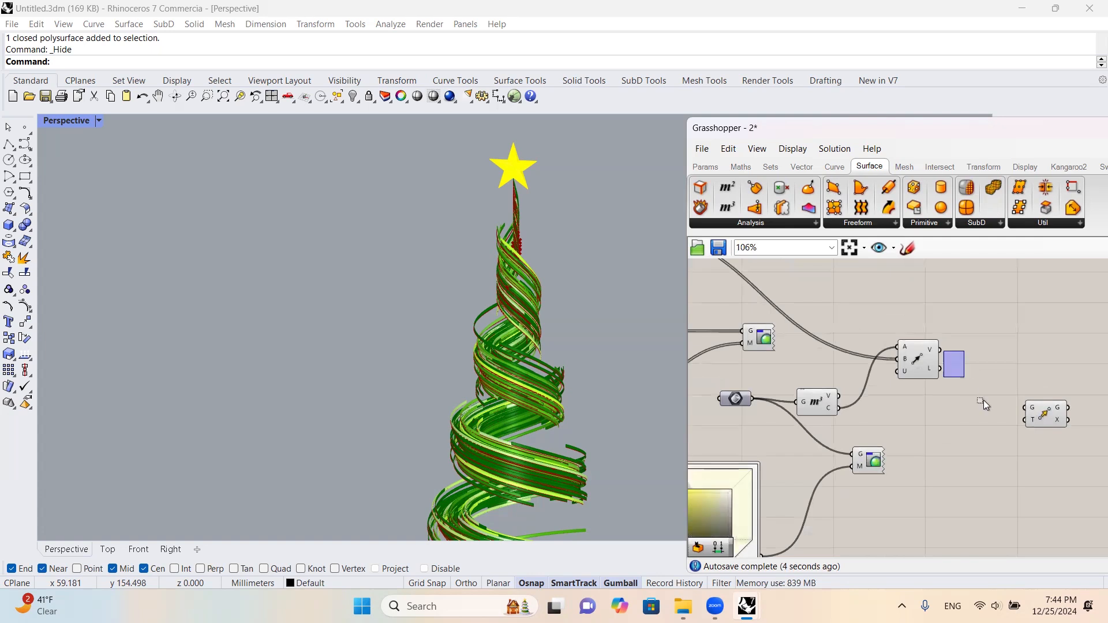
drag(941, 350, 992, 407)
drag(752, 398, 1026, 407)
- Examine from several distances how the moved star copies are distributed over the spiral tree
shift+right_drag(603, 270, 535, 270)
scroll(560, 220, down, 5)
shift+right_drag(503, 224, 528, 217)
scroll(527, 217, up, 7)
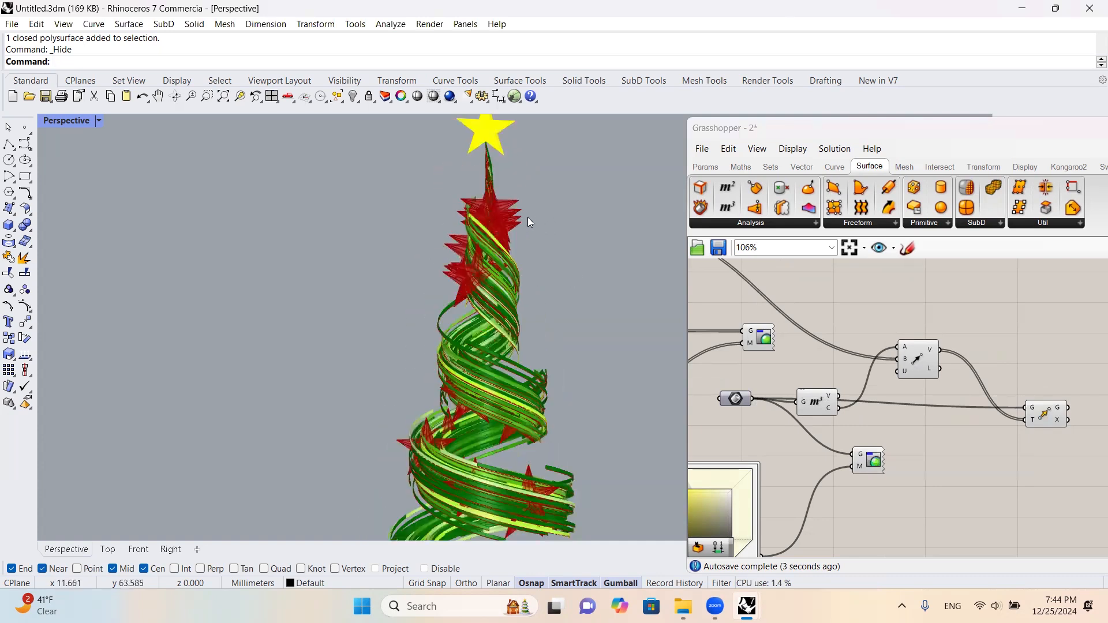
scroll(528, 217, up, 3)
scroll(527, 216, down, 5)
scroll(492, 195, up, 6)
scroll(491, 195, down, 2)
scroll(535, 212, down, 4)
right_drag(568, 215, 534, 205)
scroll(534, 205, up, 3)
scroll(867, 320, down, 4)
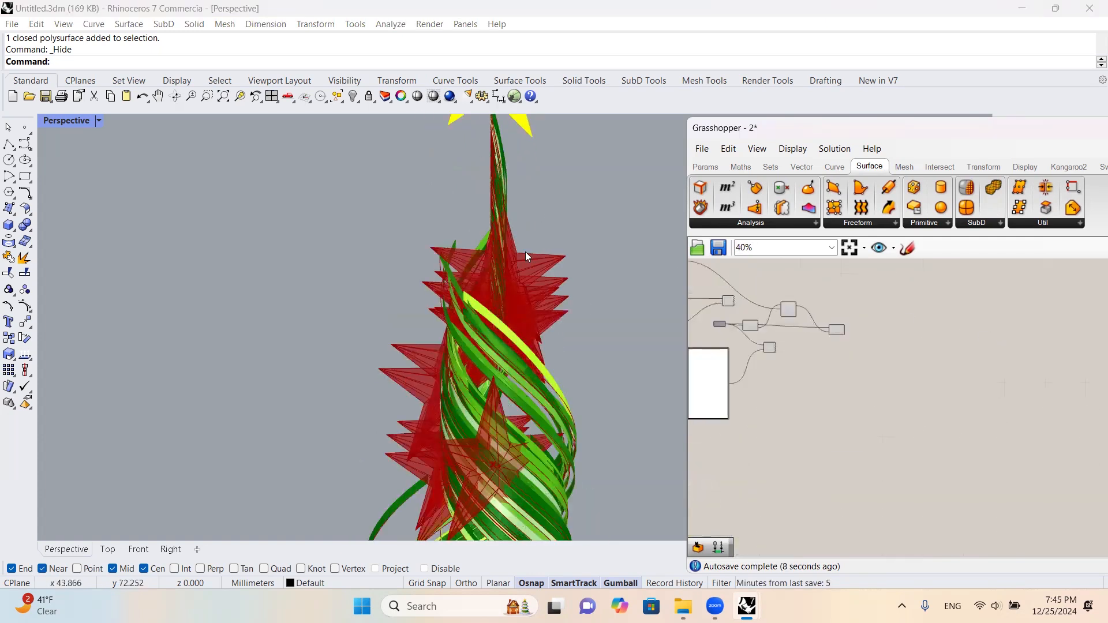
scroll(526, 251, down, 7)
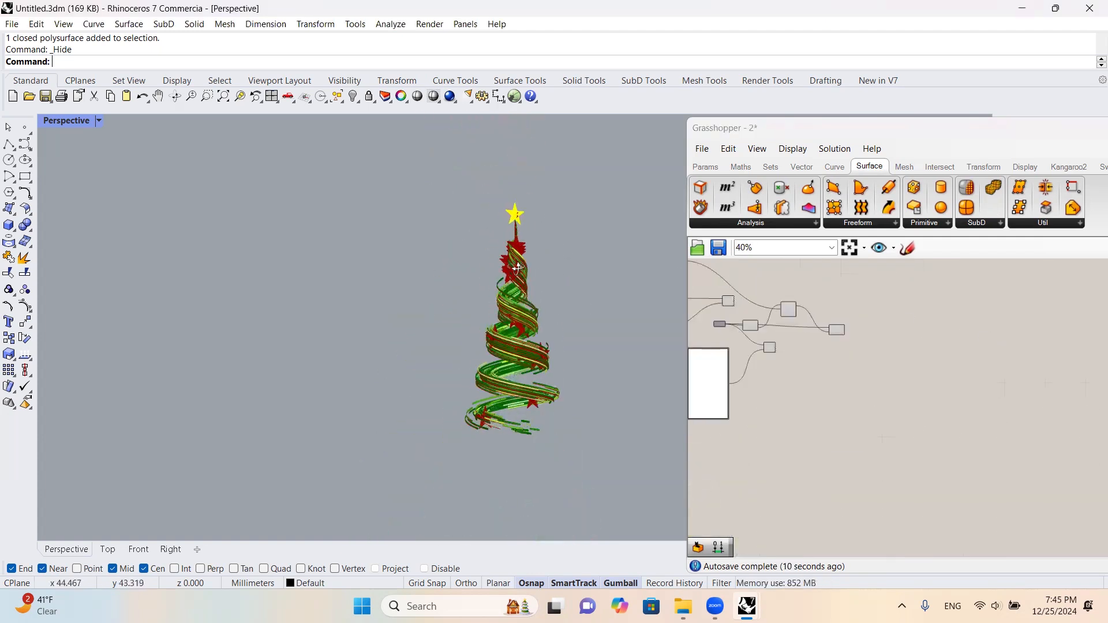
scroll(517, 267, up, 2)
scroll(839, 333, up, 6)
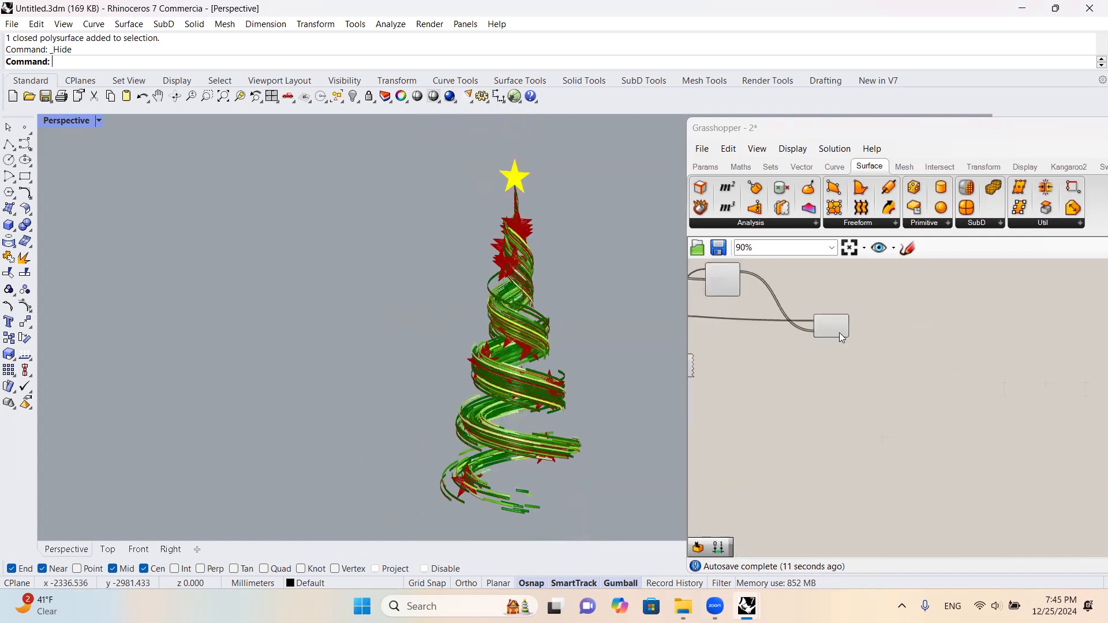
- Add a Scale component beyond the Move component that produces the star copies
double_click(953, 319)
text(scal)
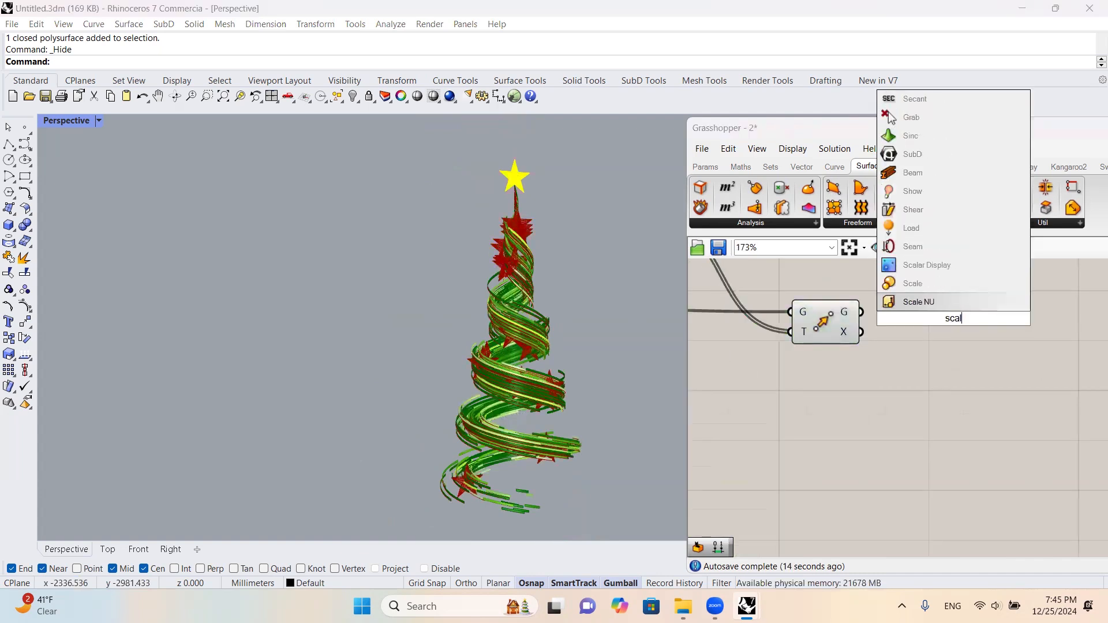
click(953, 284)
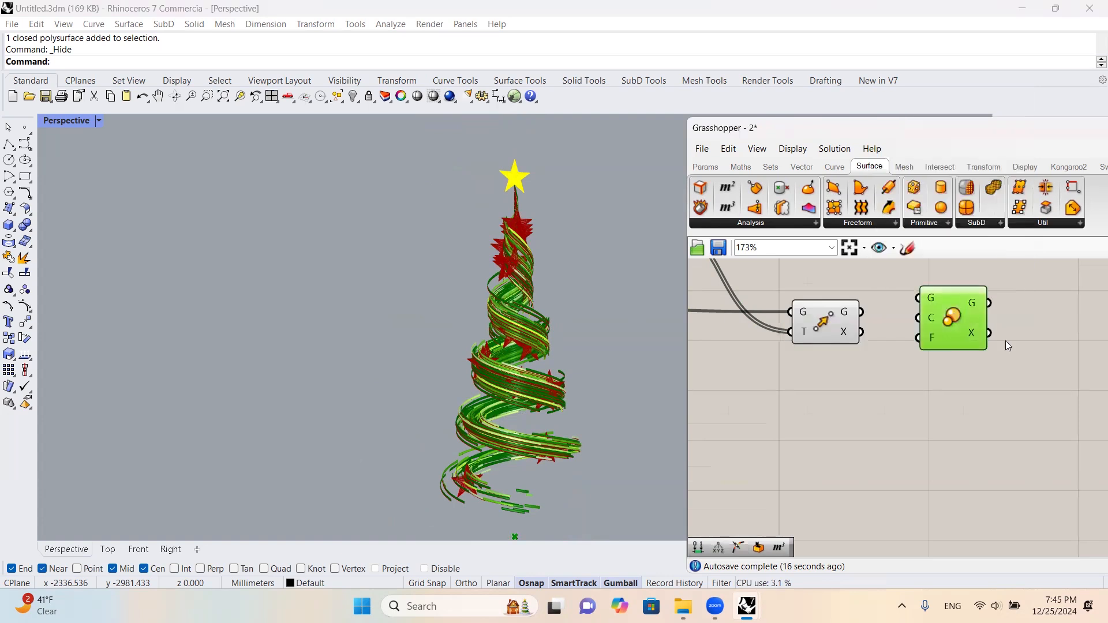
- Select the Move component to highlight its star copies, and examine them on the tree together with the wiring feeding them
scroll(887, 318, down, 3)
click(857, 322)
scroll(867, 335, up, 3)
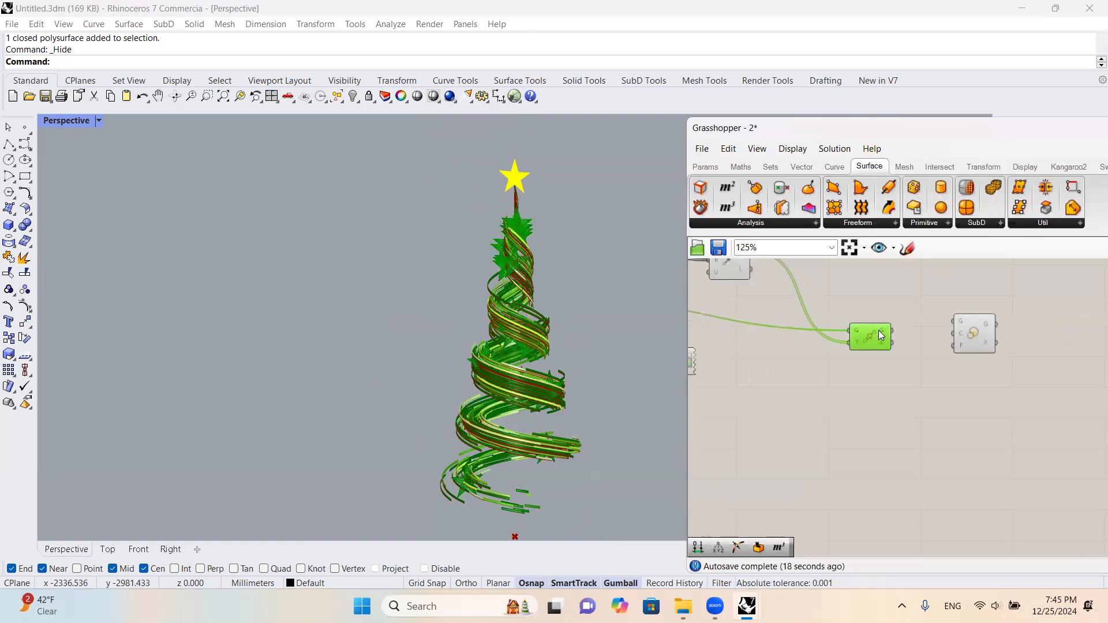
drag(886, 335, 889, 332)
scroll(963, 357, down, 2)
scroll(919, 341, up, 2)
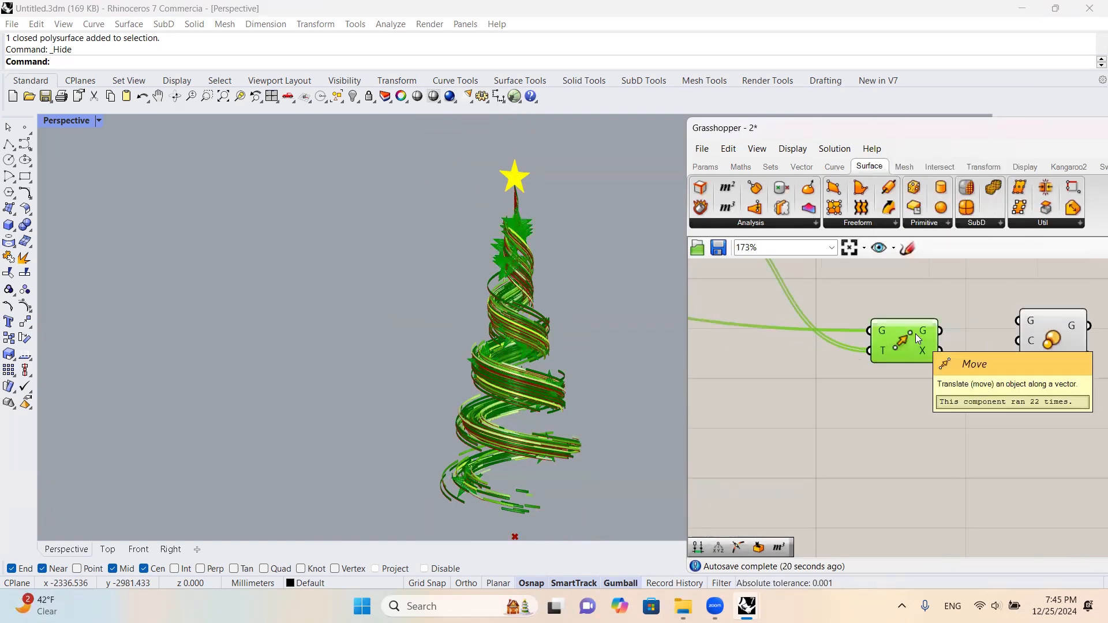
key(ctrl+z)
click(915, 317)
click(878, 340)
right_drag(603, 239, 548, 254)
scroll(500, 214, up, 2)
scroll(500, 214, up, 4)
scroll(918, 328, down, 5)
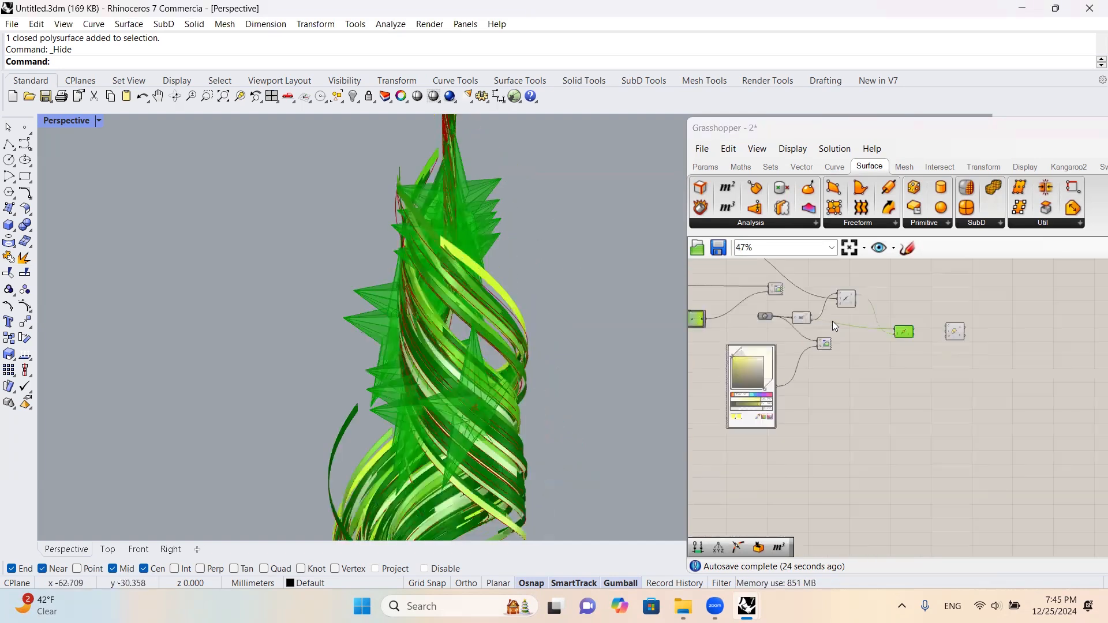
scroll(519, 216, up, 3)
scroll(898, 317, up, 3)
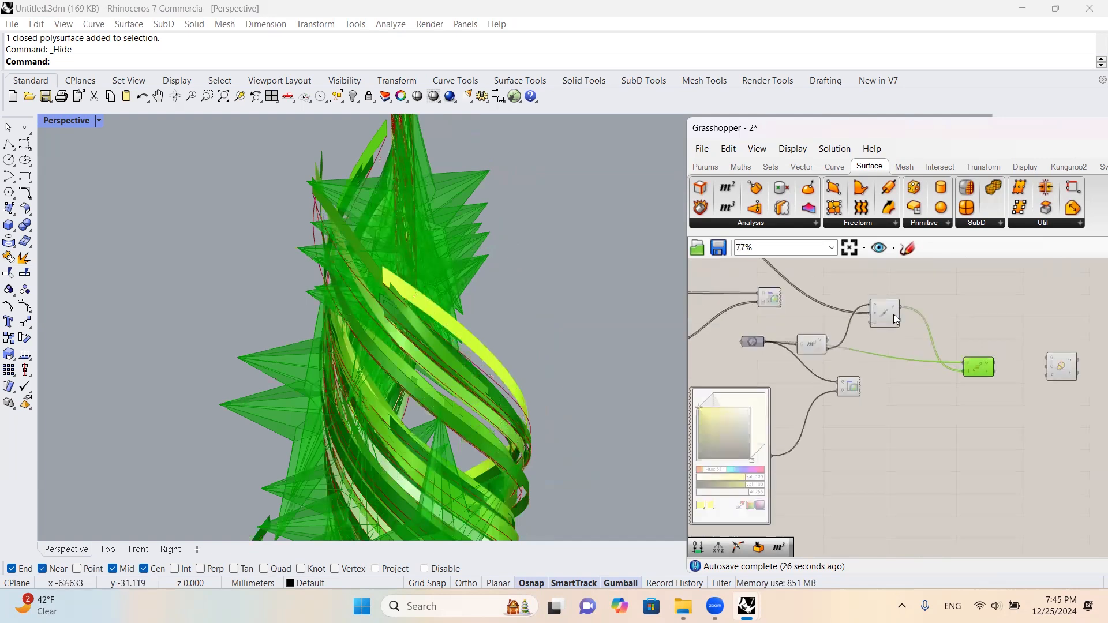
right_drag(935, 364, 995, 381)
scroll(998, 381, down, 3)
scroll(1060, 420, up, 2)
right_drag(1060, 421, 954, 396)
scroll(954, 396, up, 3)
click(776, 301)
click(835, 298)
click(1056, 392)
click(910, 391)
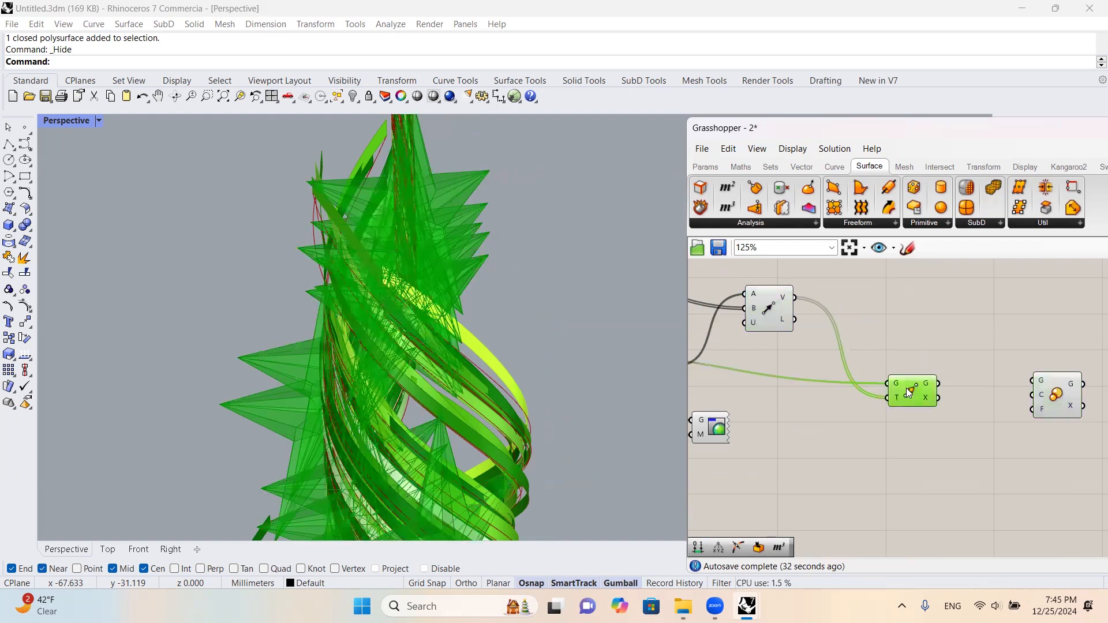
- Add a second Volume component to the canvas below the star copies' Move component
scroll(845, 304, down, 1)
drag(727, 207, 873, 428)
key(ctrl+z)
right_drag(929, 391, 1036, 436)
scroll(1036, 436, down, 4)
right_drag(835, 353, 882, 360)
scroll(877, 359, up, 2)
right_drag(1069, 463, 1015, 448)
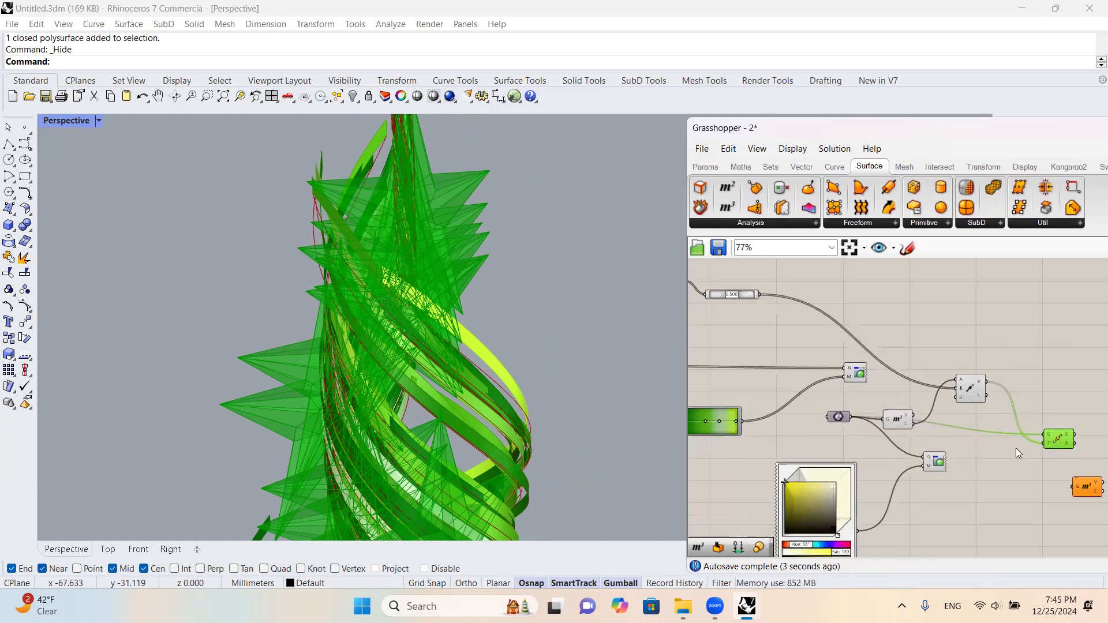
- Add a Deconstruct point component fed by Point On Curve, and a Construct Point component that receives only its Z value
click(803, 166)
drag(892, 190, 923, 312)
drag(884, 208, 924, 306)
- Connect Construct Point to Scale's C input, reposition Scale, and feed its G input from Move's geometry output
right_drag(1107, 443, 1019, 441)
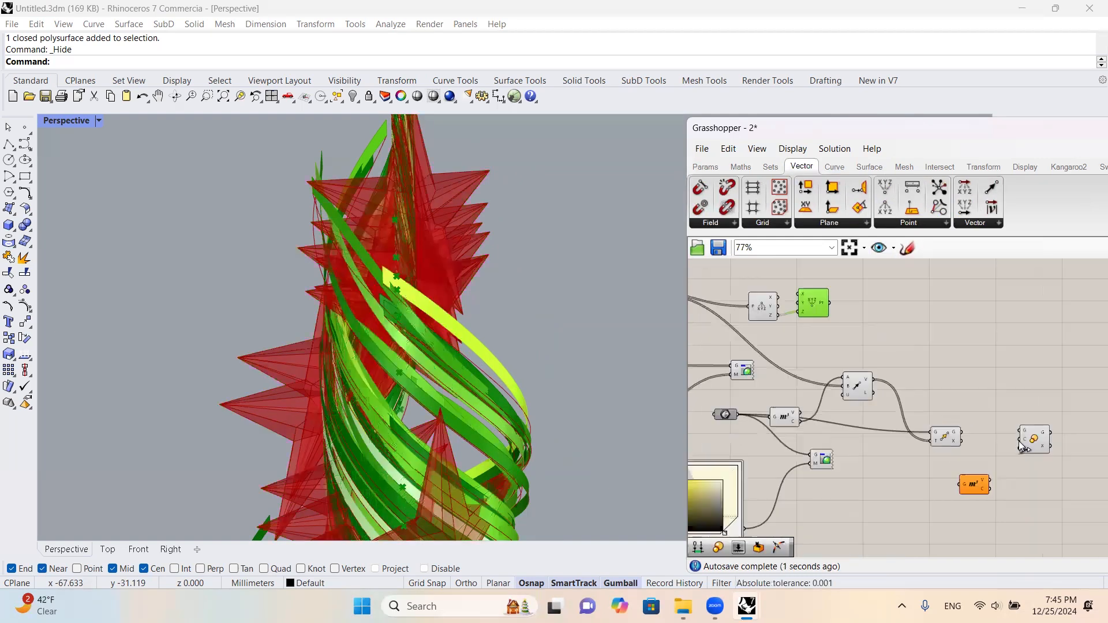
drag(991, 420, 1042, 386)
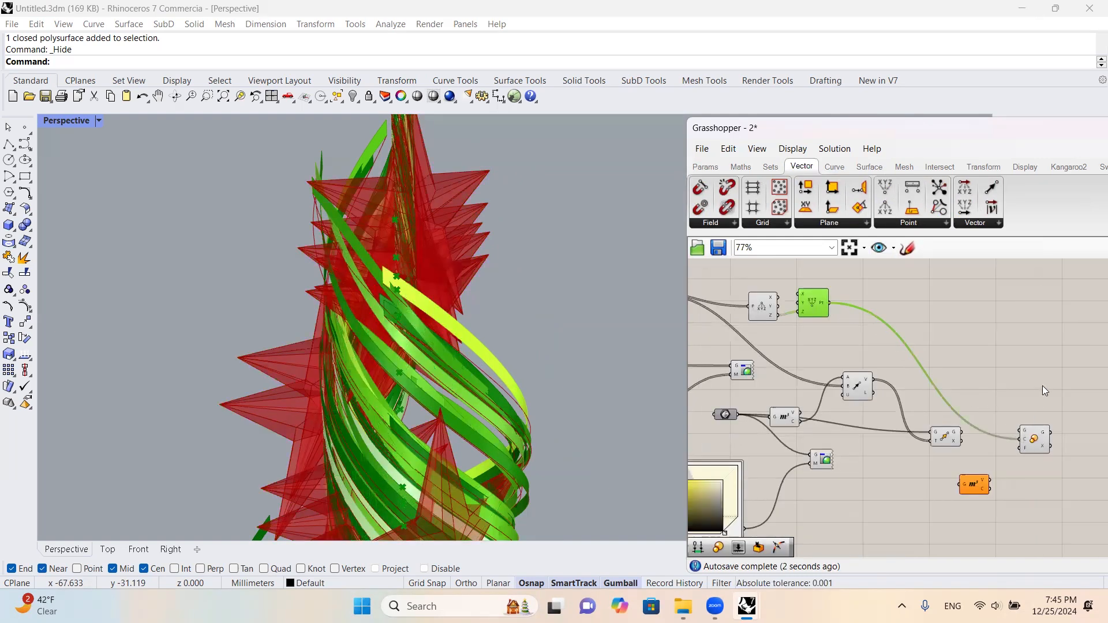
click(918, 315)
click(951, 441)
click(1011, 383)
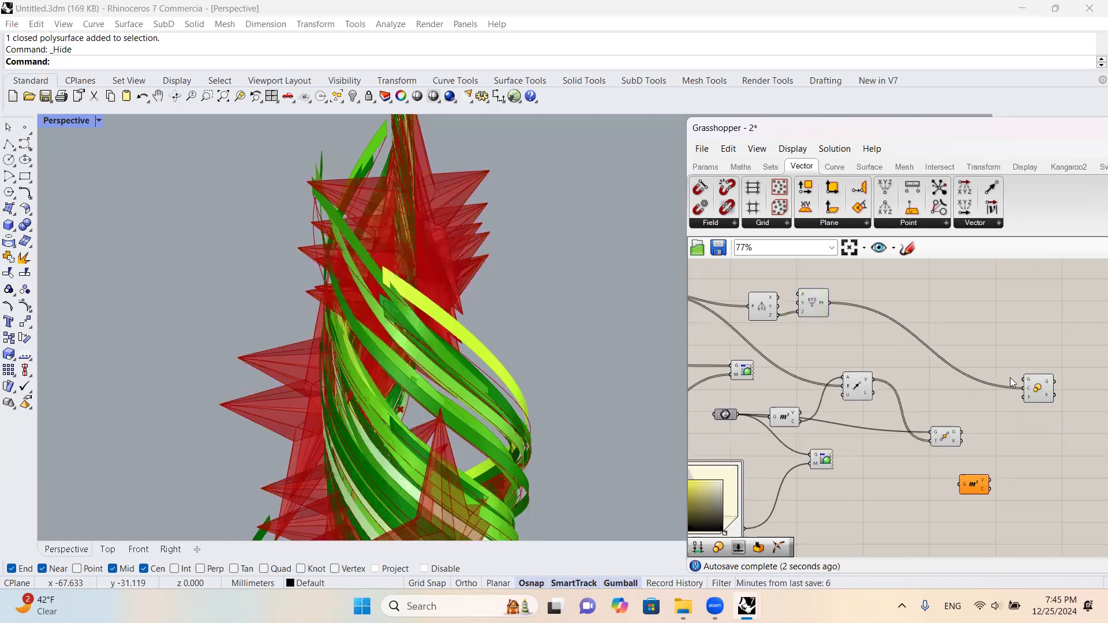
drag(998, 404, 1024, 381)
click(1035, 393)
- Add a number slider with value 1.222 and connect it to Scale's F input
double_click(939, 324)
text(2)
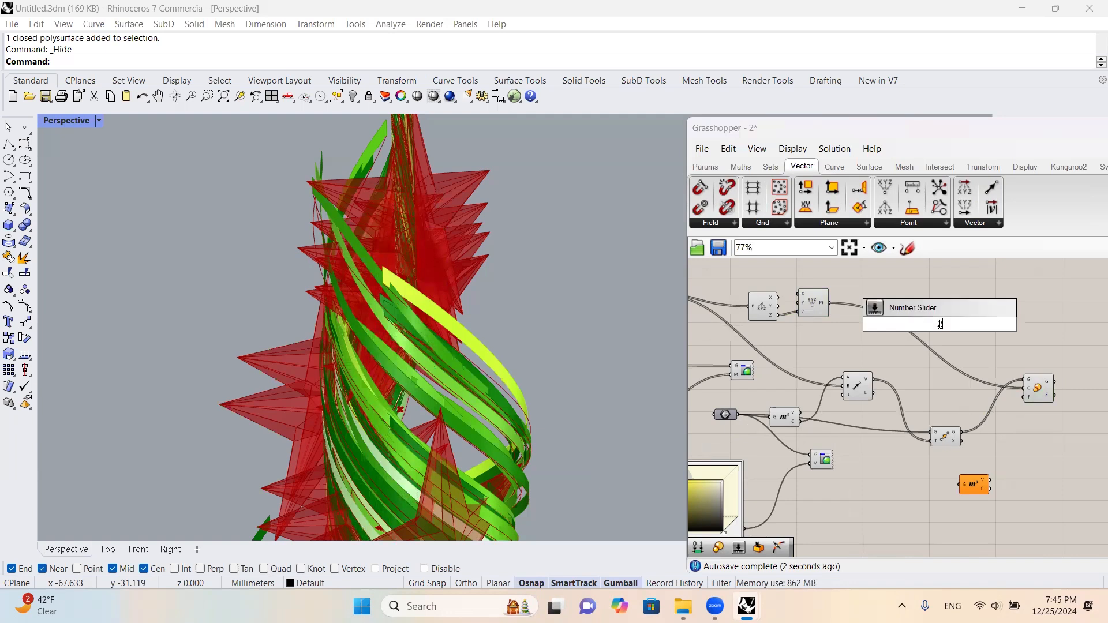
text(1.22)
key(Return)
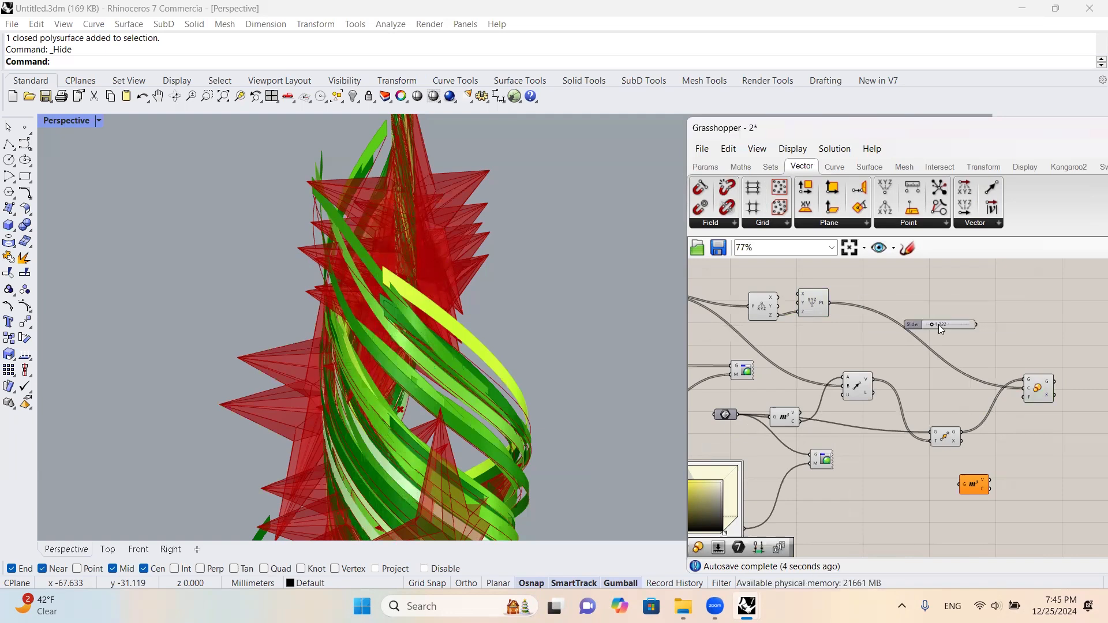
drag(1011, 388, 1024, 397)
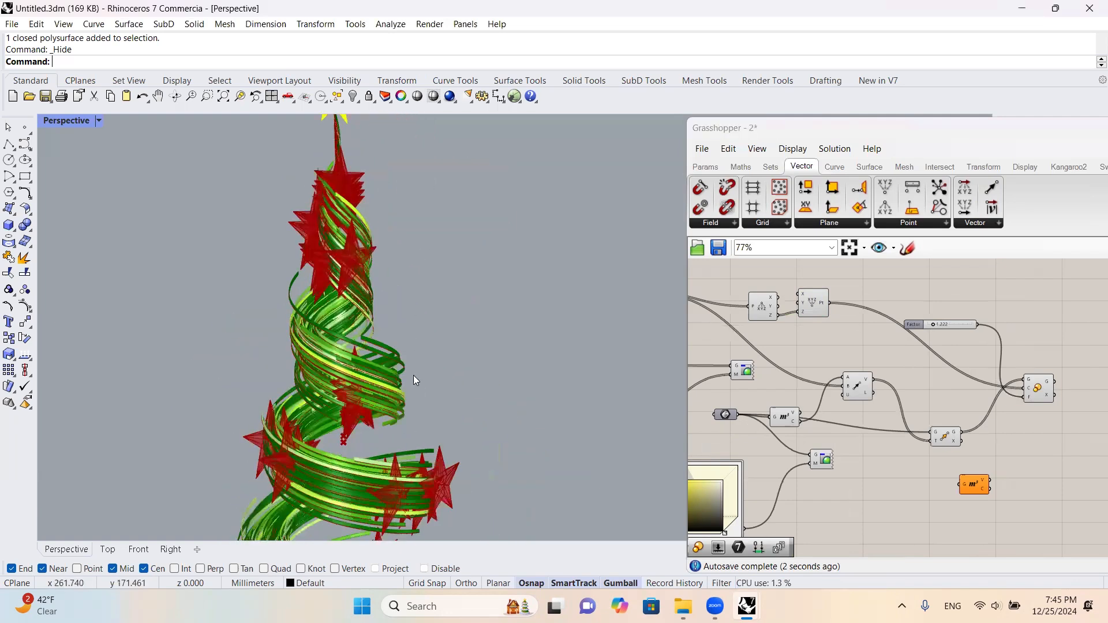
- Set the Scale factor slider to 1.350 and check the spread of the stars around the tree
scroll(871, 318, up, 4)
scroll(854, 312, up, 4)
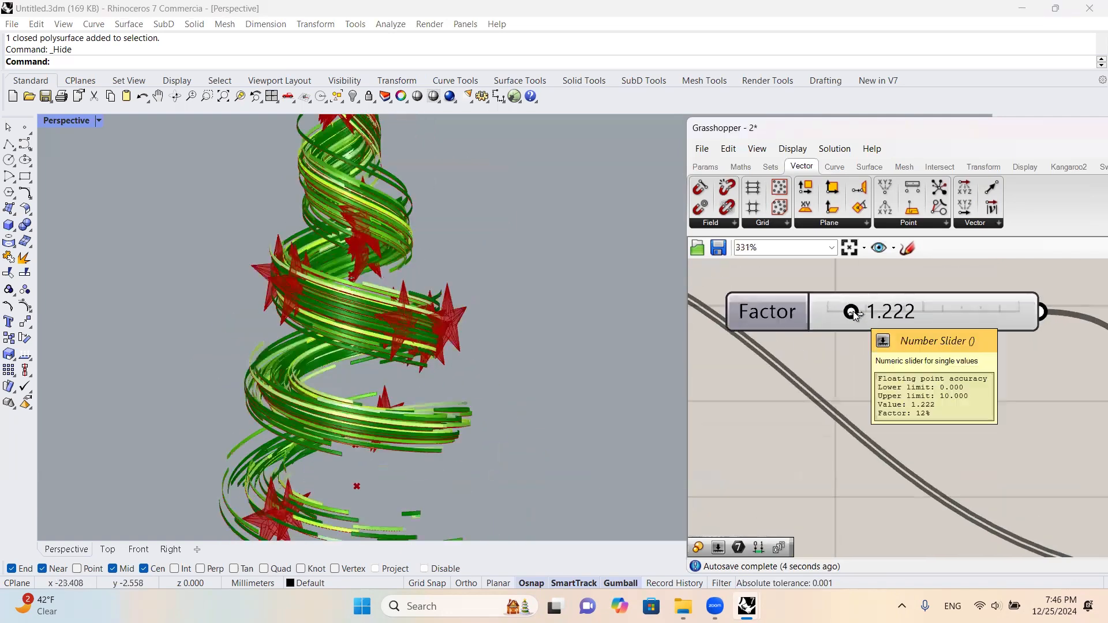
drag(857, 312, 859, 314)
drag(859, 316, 855, 313)
scroll(534, 320, down, 2)
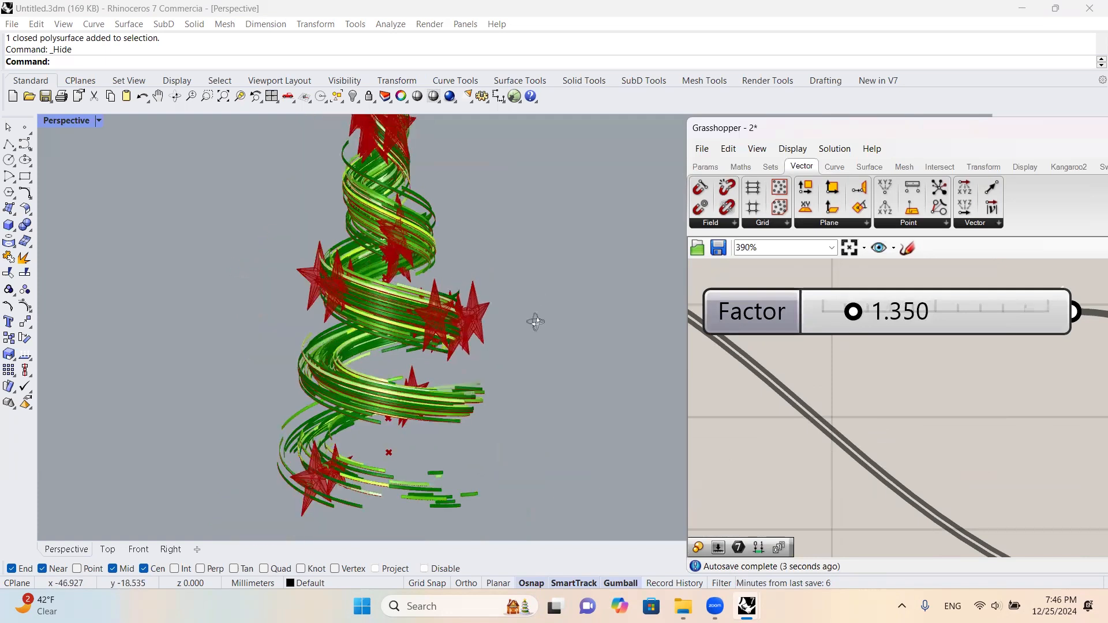
right_drag(536, 321, 521, 369)
scroll(512, 288, up, 4)
right_drag(512, 287, 523, 349)
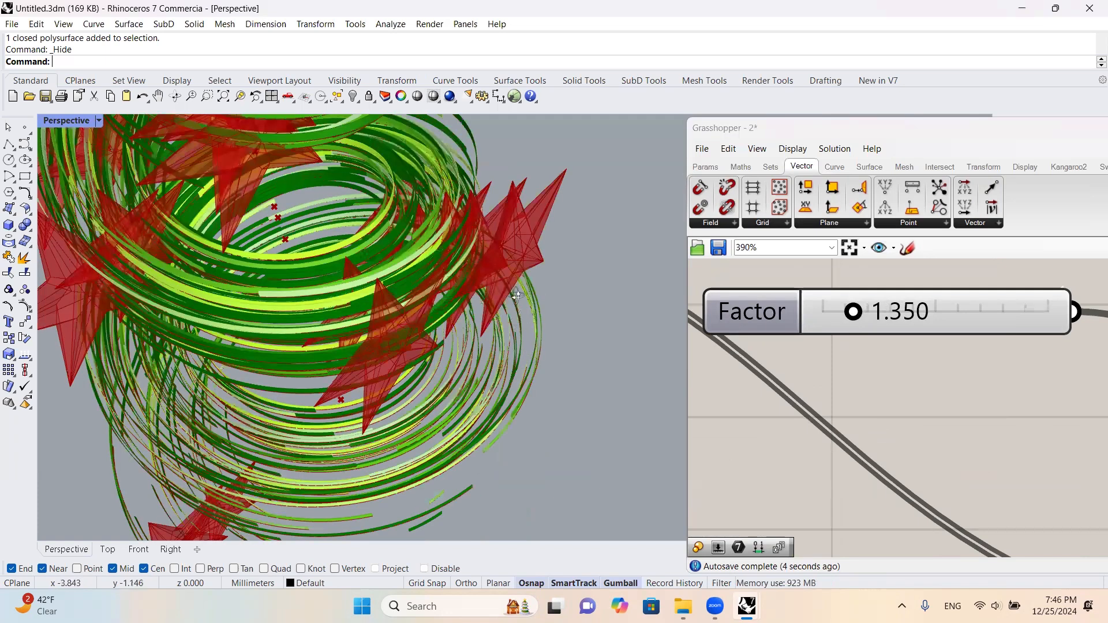
scroll(848, 346, down, 4)
scroll(944, 425, down, 1)
- Duplicate the Scale component and connect the original's geometry output to the copy's G input
right_drag(944, 425, 784, 342)
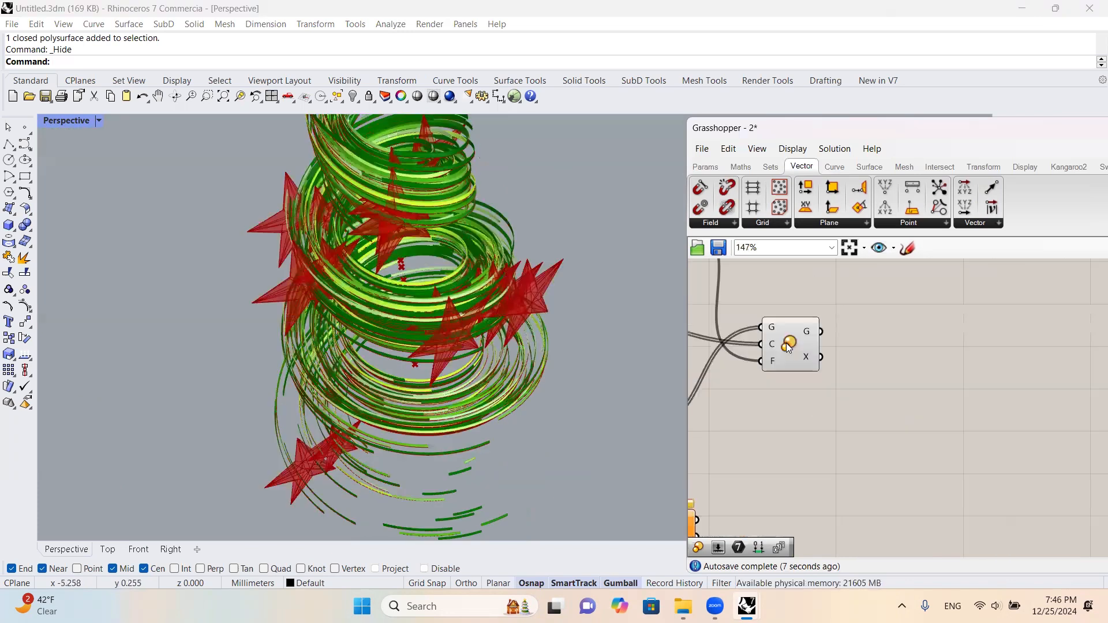
click(785, 341)
alt+drag(923, 358, 1028, 384)
click(882, 314)
click(909, 310)
drag(821, 333, 998, 370)
scroll(824, 338, down, 2)
scroll(823, 338, up, 2)
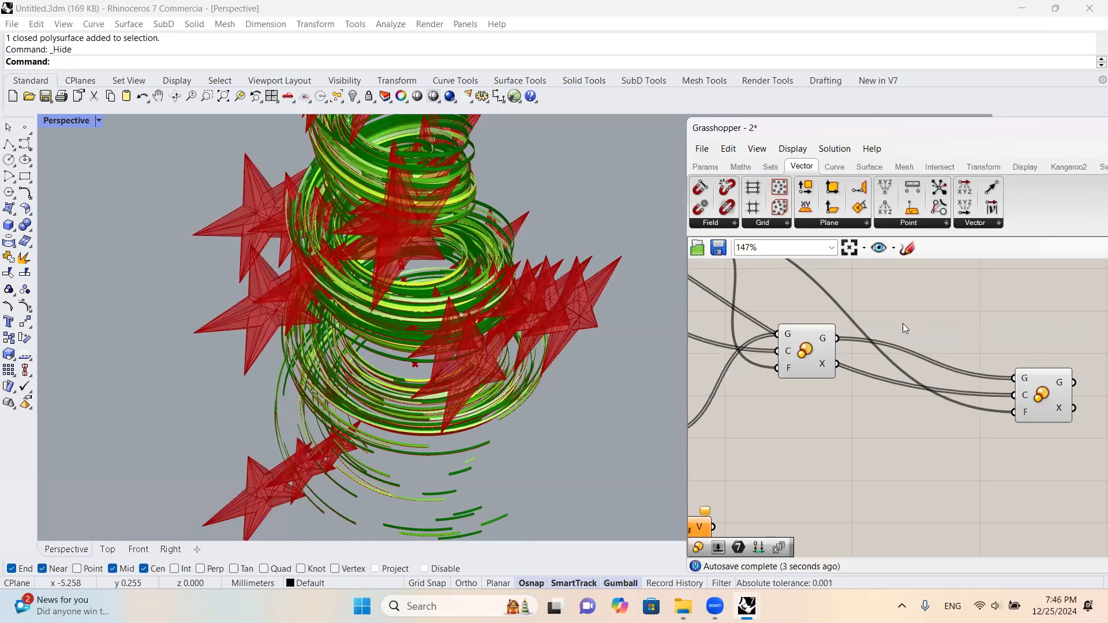
- Place the spare Volume between the two Scales, feed it the first Scale's geometry, and connect its centroid to the second Scale's C input
scroll(966, 353, down, 4)
scroll(904, 363, down, 3)
right_drag(904, 322, 828, 303)
scroll(904, 366, up, 5)
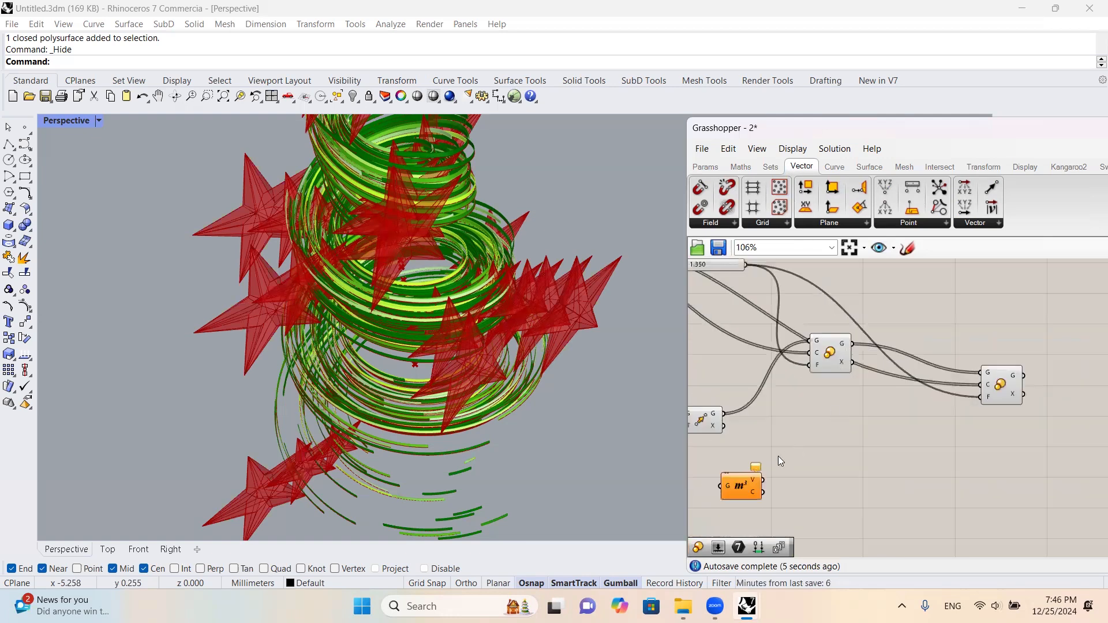
drag(743, 487, 896, 412)
drag(852, 344, 1015, 396)
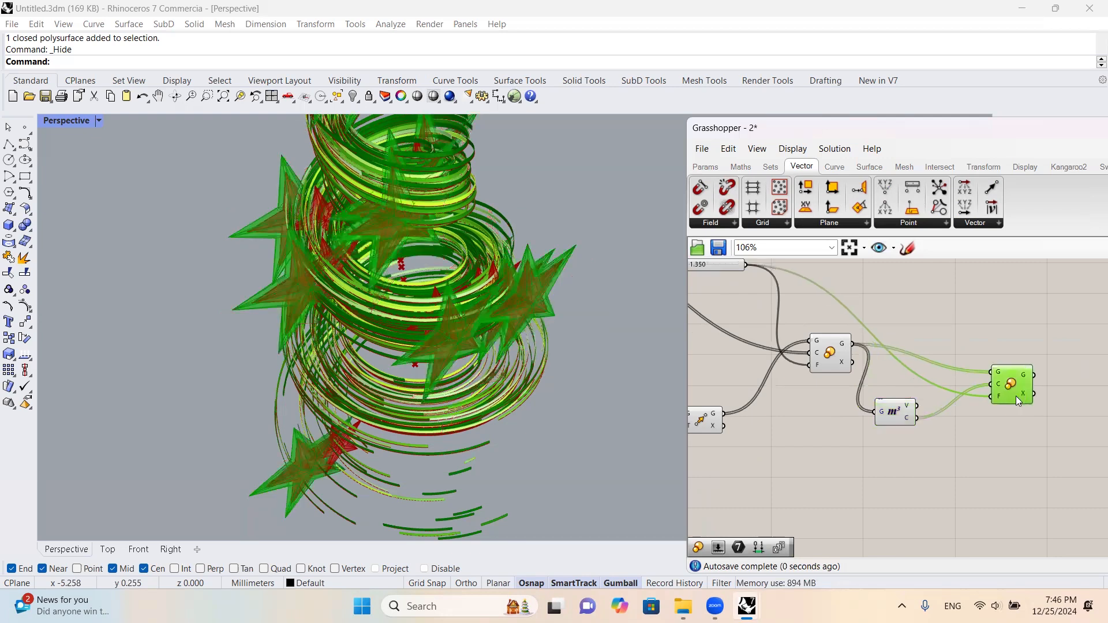
- Add a Random component below the Volume component between the two Scales
double_click(917, 464)
text(ra)
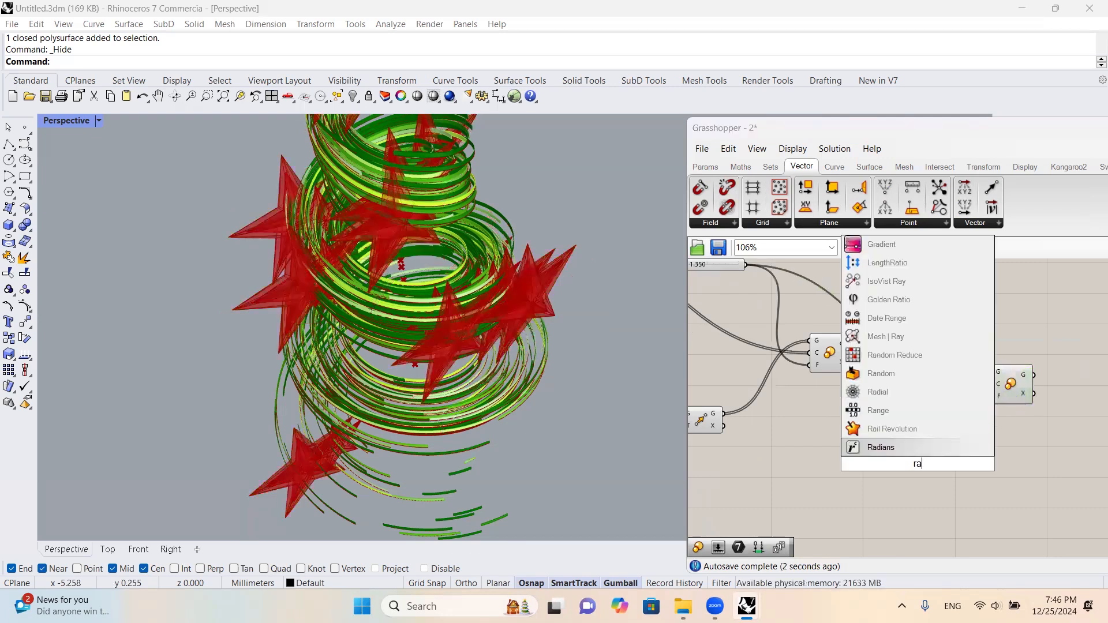
text(ndom)
key(Return)
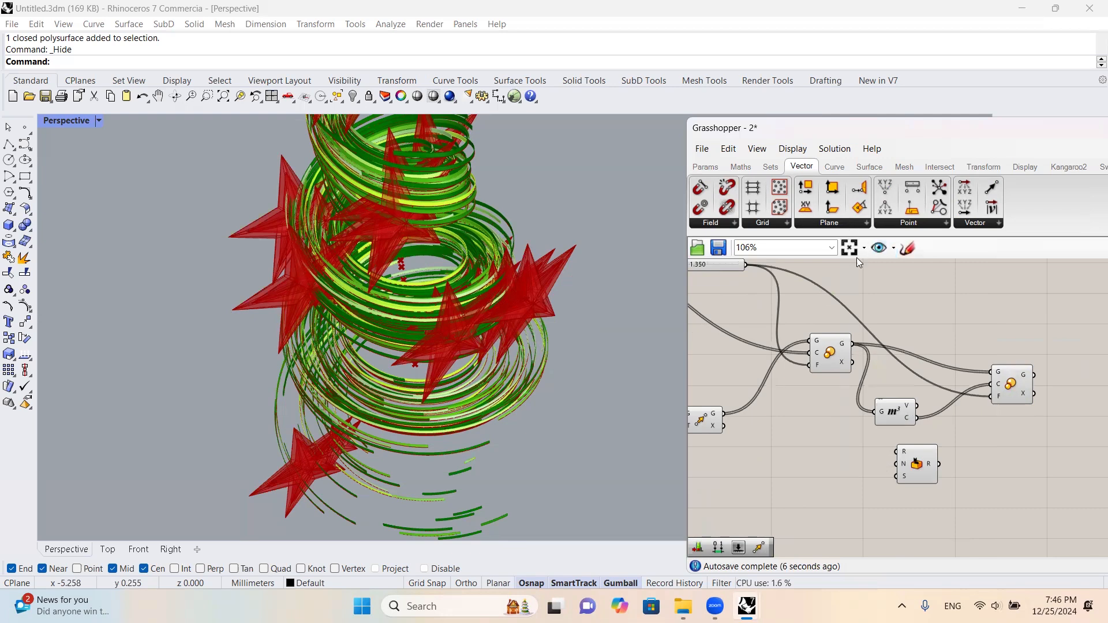
- Add a List Length component fed by the first Scale's geometry and connect its output to Random's N input
double_click(813, 403)
text(lis)
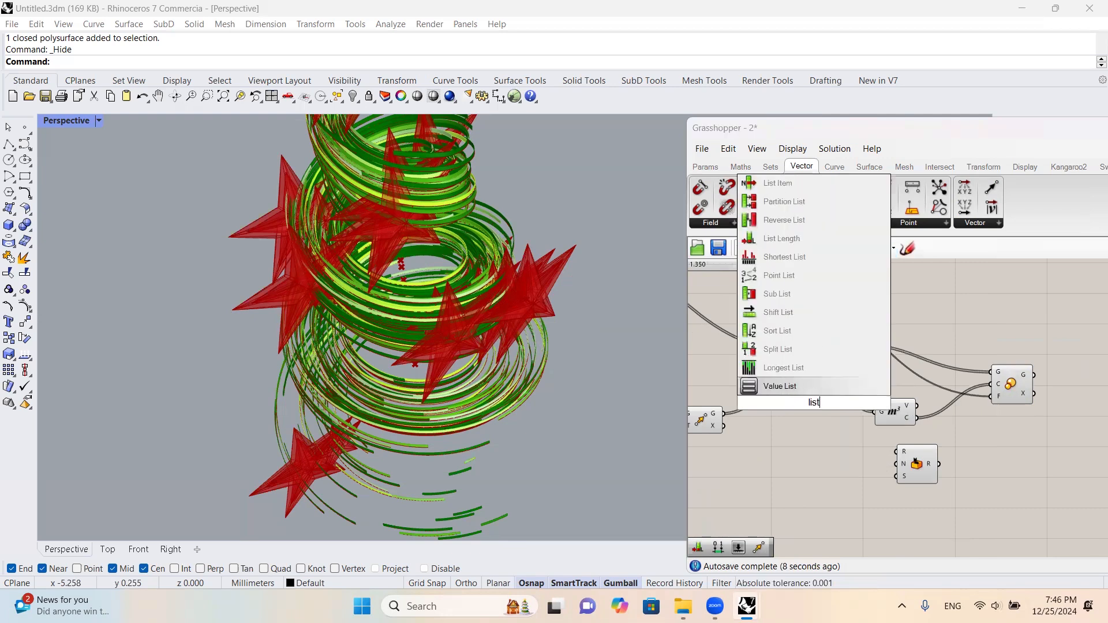
key(Return)
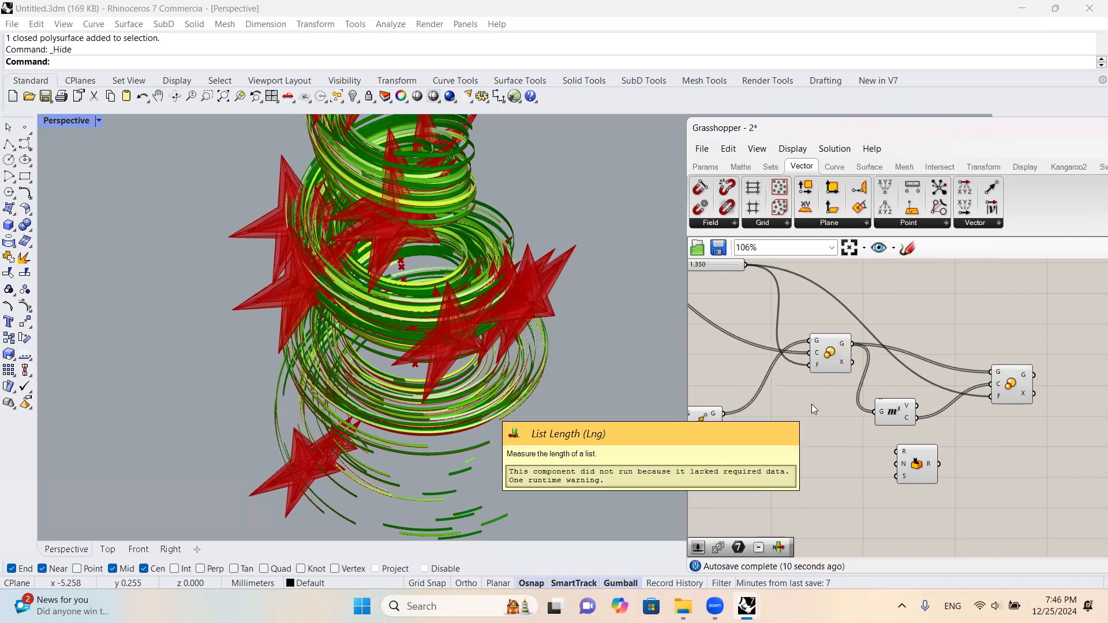
double_click(811, 409)
text(lis)
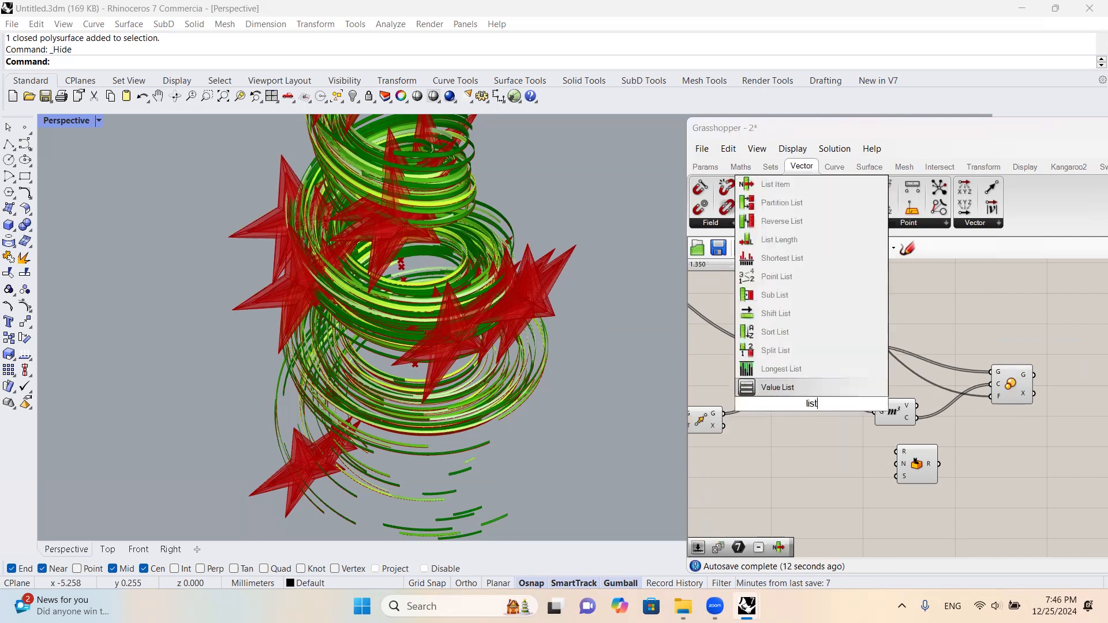
key(Return)
mouse_move(852, 362)
mouse_down()
mouse_move(791, 404)
mouse_move(900, 465)
mouse_move(921, 468)
mouse_move(943, 448)
mouse_up()
scroll(942, 442, up, 1)
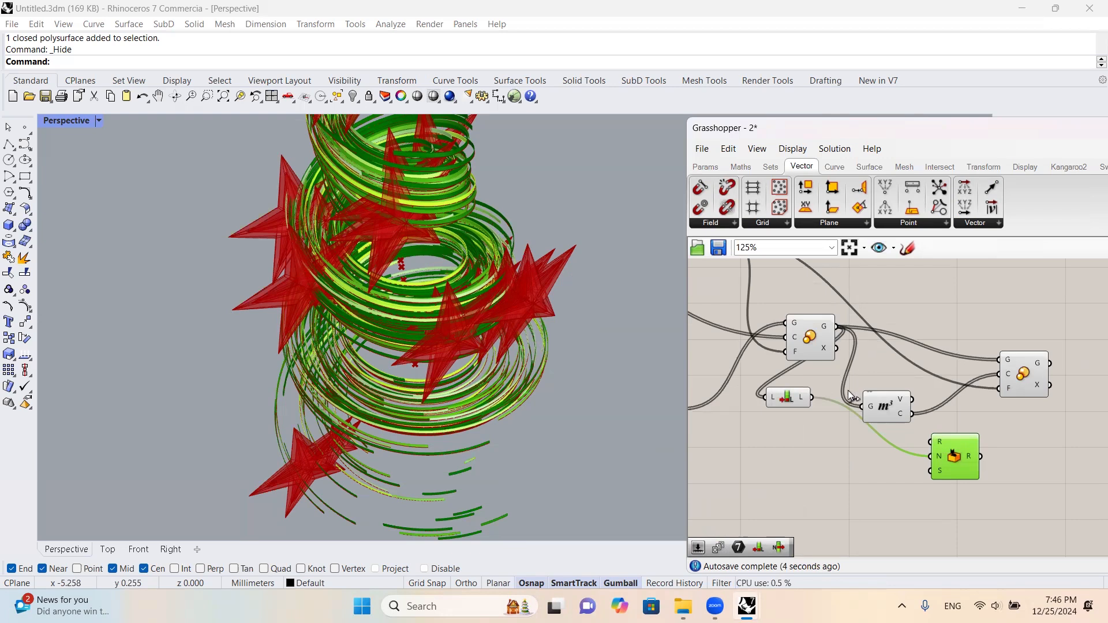
- Shift the Random and second Scale components farther away from Volume to make room between them
drag(805, 403, 852, 413)
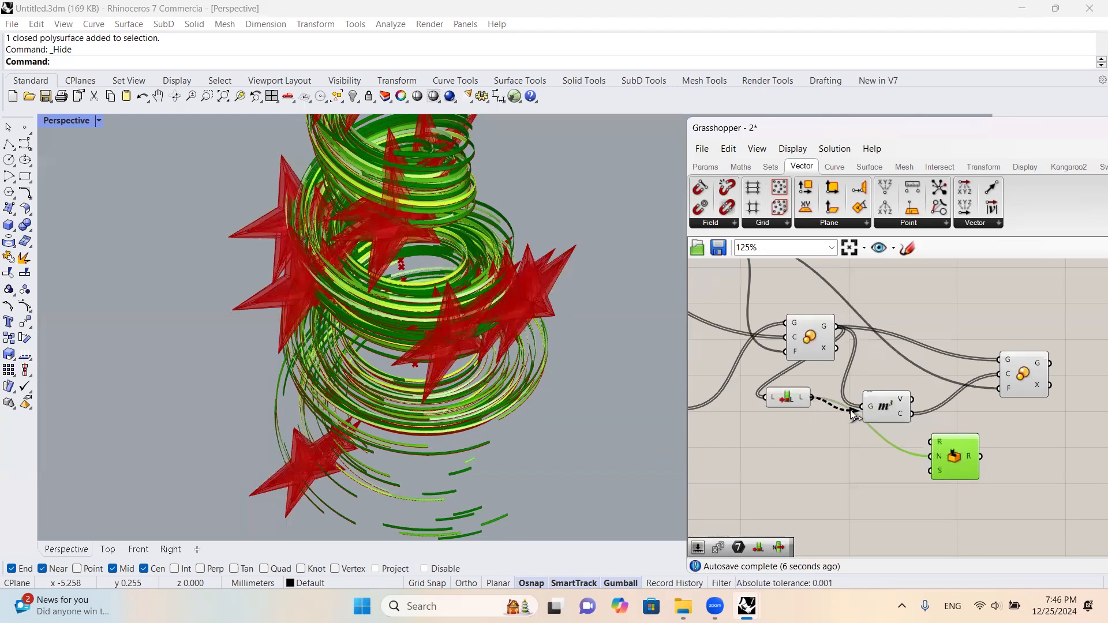
drag(963, 447, 991, 451)
drag(1018, 378, 1050, 388)
right_drag(1015, 431, 953, 420)
click(983, 415)
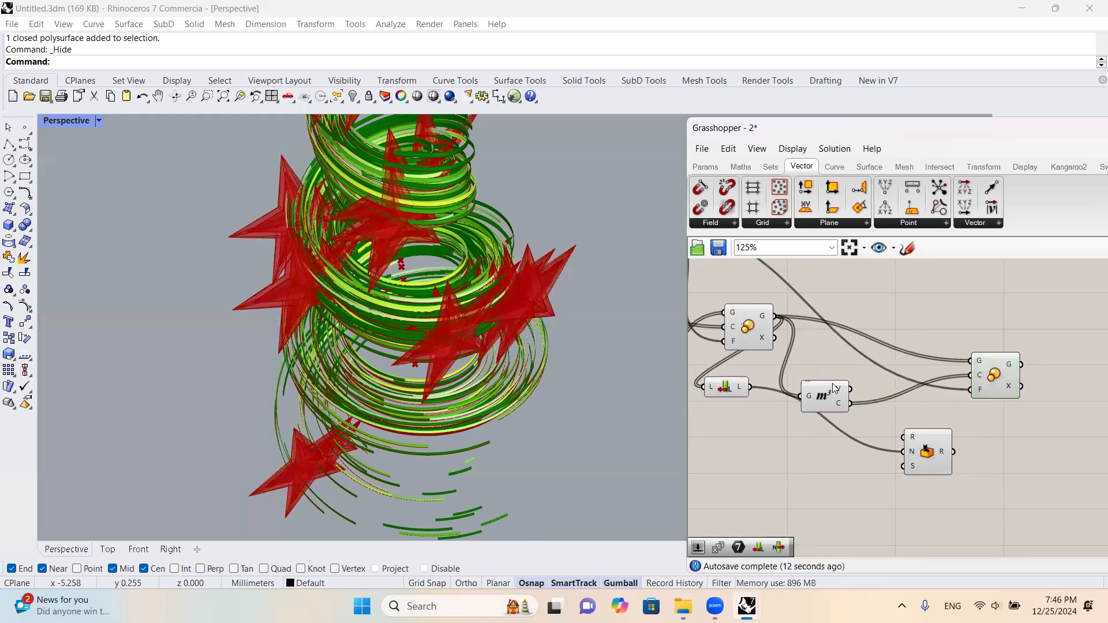
- Add a number slider with value 0.222 beside the Random component
double_click(762, 433)
text(0.222)
key(Return)
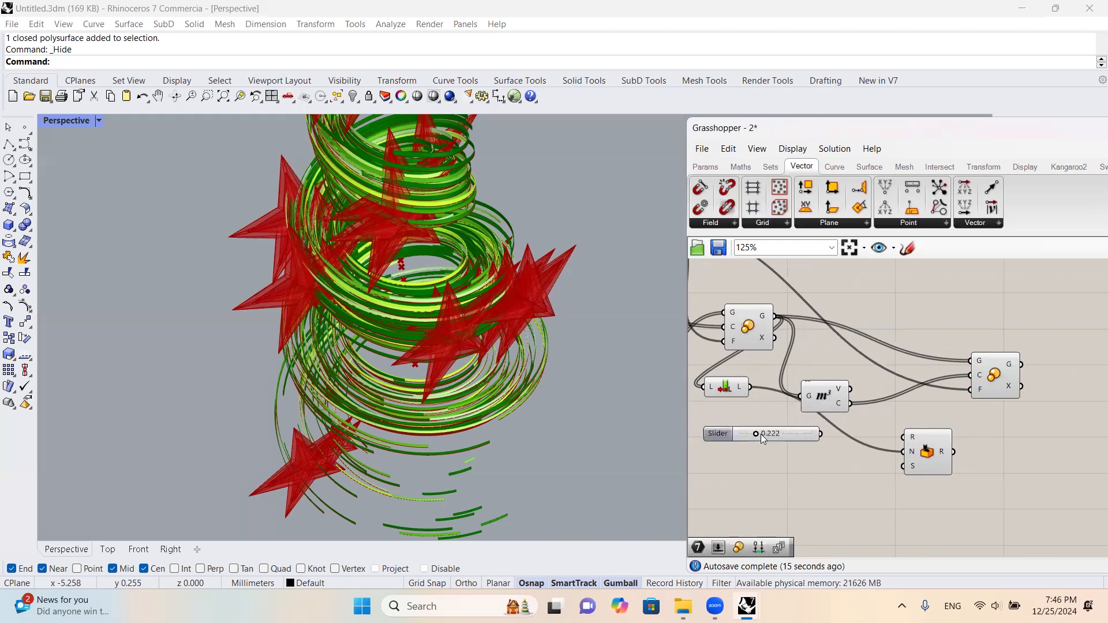
- Add a Construct Domain component fed by the 0.222 slider as its start and a copied slider set to 0.736 as its end
scroll(823, 428, up, 2)
alt+drag(822, 428, 839, 474)
click(705, 167)
click(737, 167)
drag(701, 187, 874, 426)
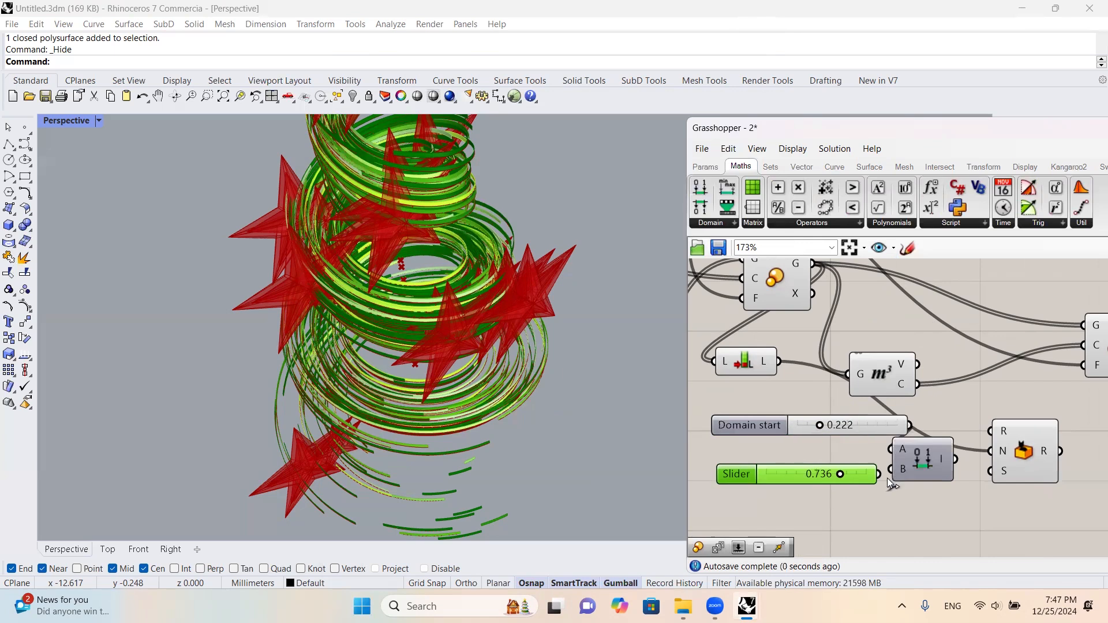
click(893, 470)
drag(894, 467, 896, 468)
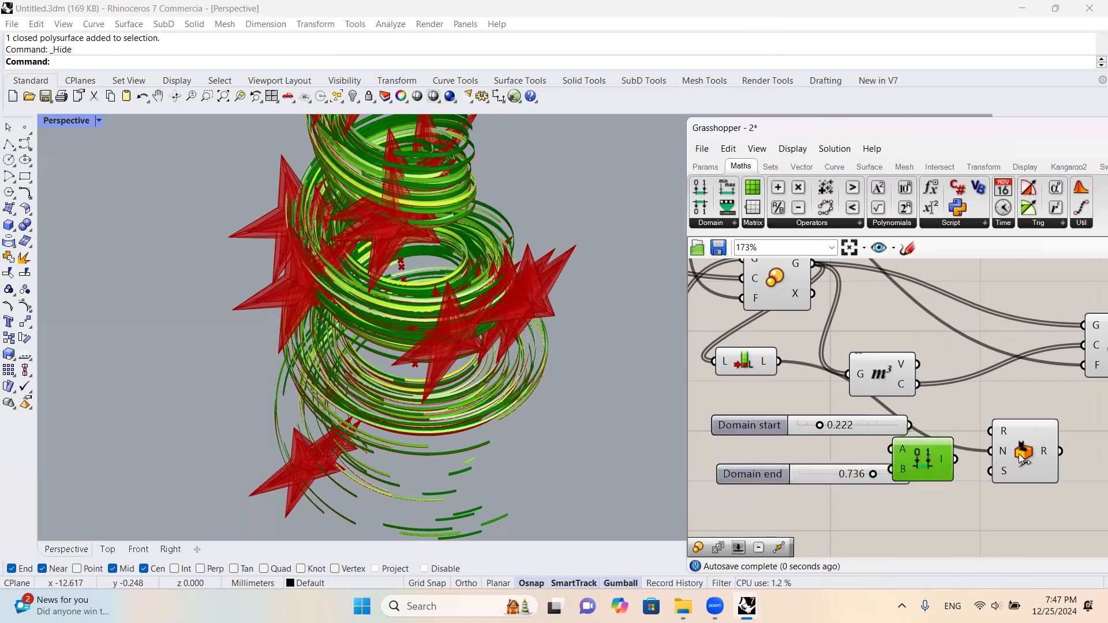
- Connect the constructed domain to Random's R input and Random's output to the second Scale's F input, spacing the components apart
drag(1019, 456, 1056, 460)
drag(905, 457, 1027, 436)
scroll(932, 375, down, 3)
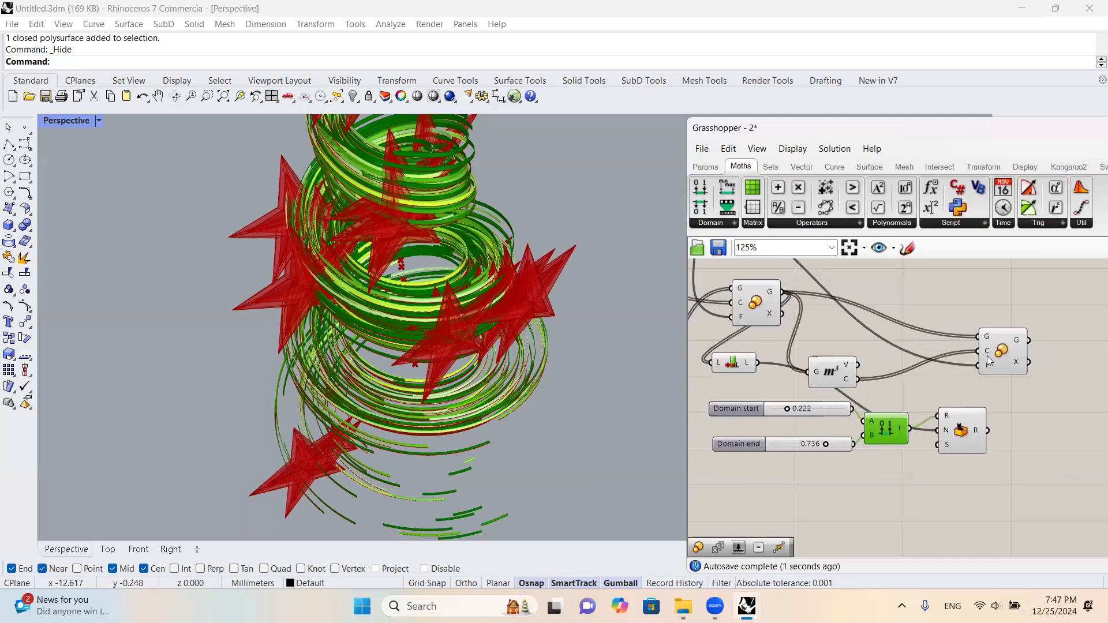
click(1032, 369)
click(988, 426)
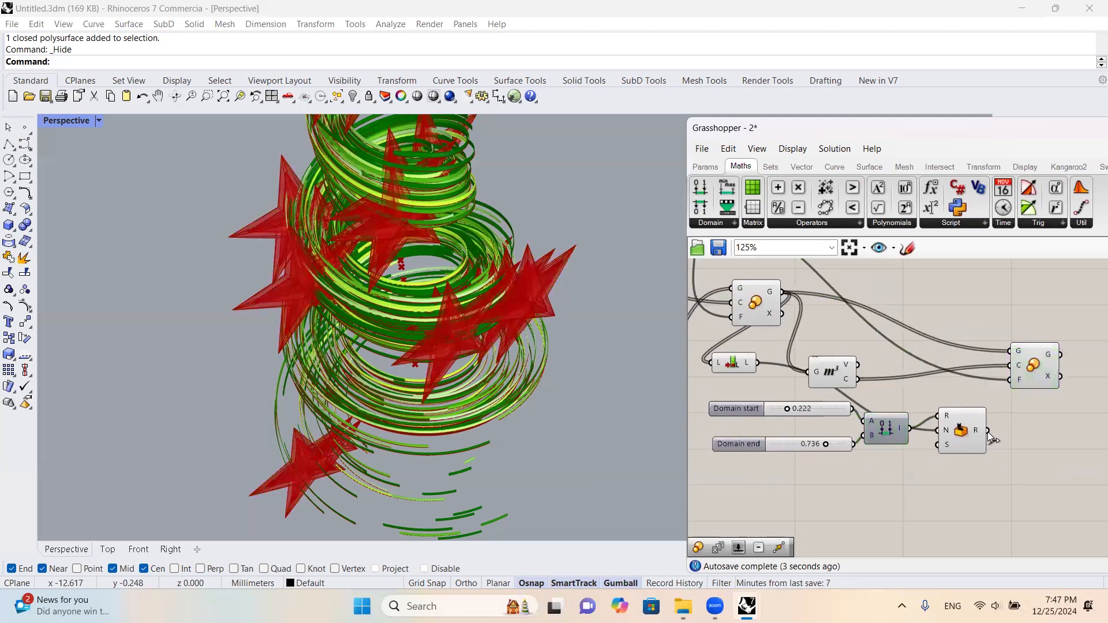
mouse_move(1016, 369)
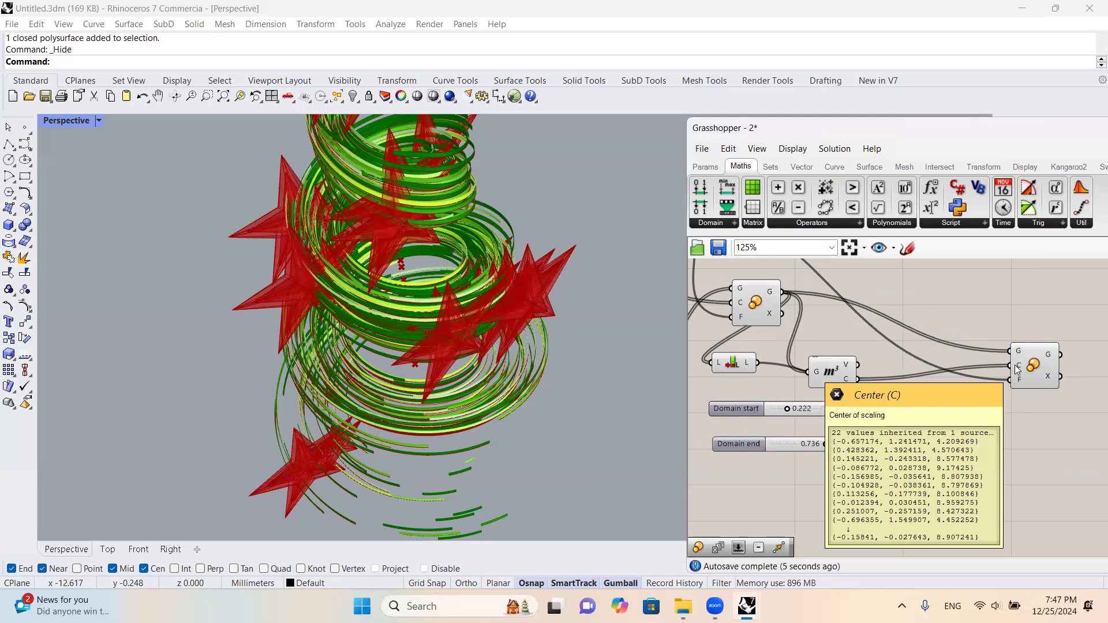
- Set the star-scaling Domain start slider to 0.089 and the Domain end slider to 0.338
scroll(960, 364, down, 3)
scroll(878, 376, up, 8)
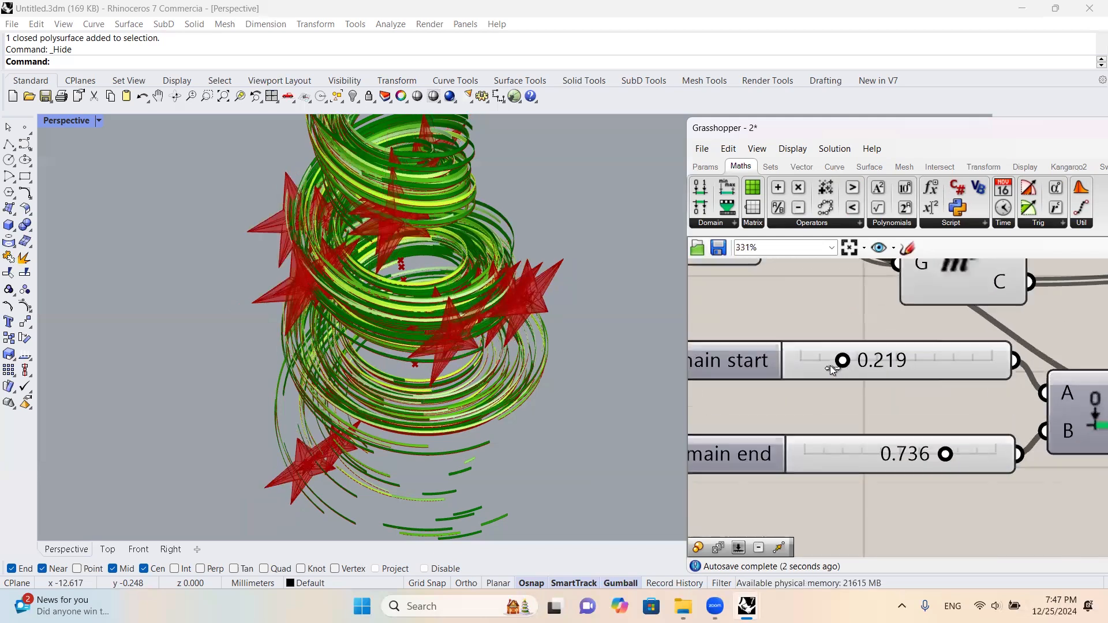
drag(826, 369, 815, 368)
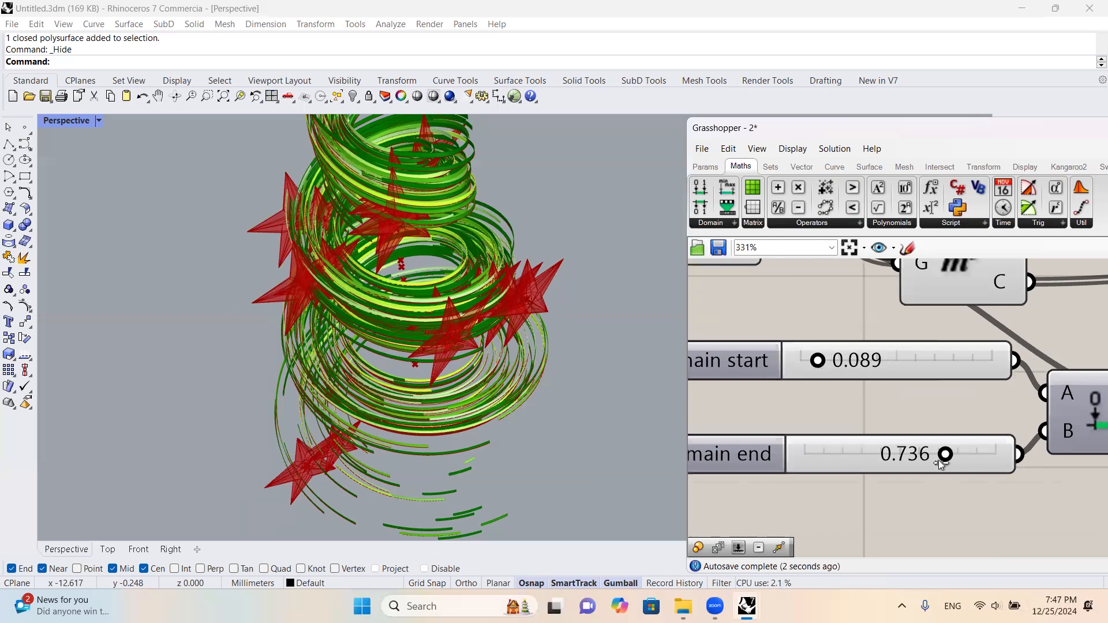
drag(874, 455, 859, 455)
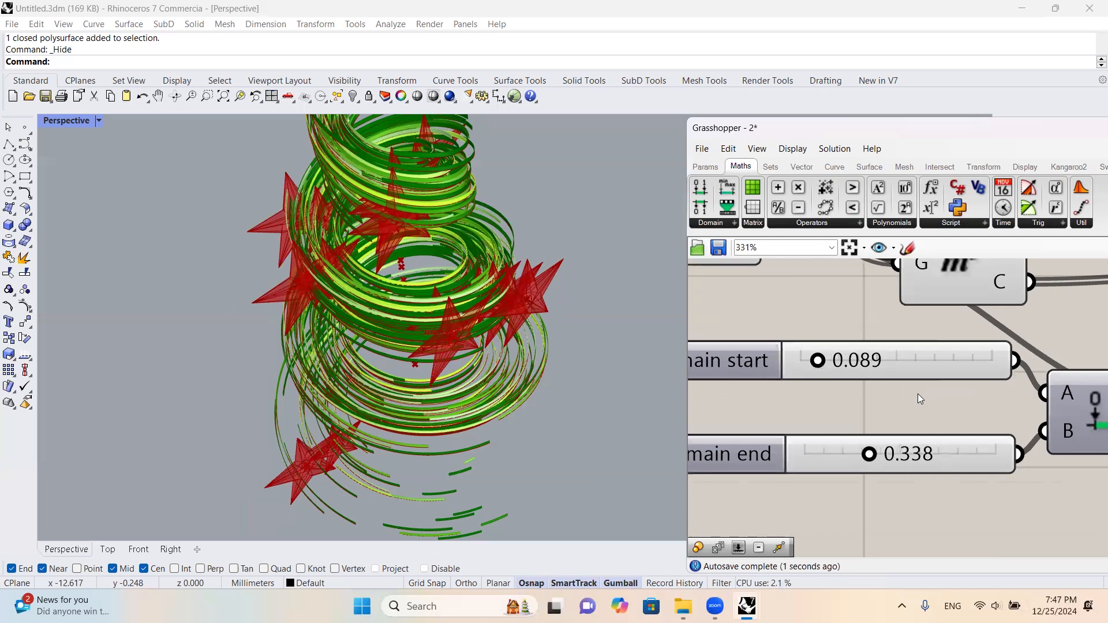
- Turn off the preview of the first Scale, List Length and Volume components
scroll(917, 393, down, 7)
drag(974, 298, 828, 405)
middle_click(880, 375)
click(922, 324)
right_drag(581, 257, 515, 175)
scroll(529, 172, down, 5)
scroll(534, 174, up, 5)
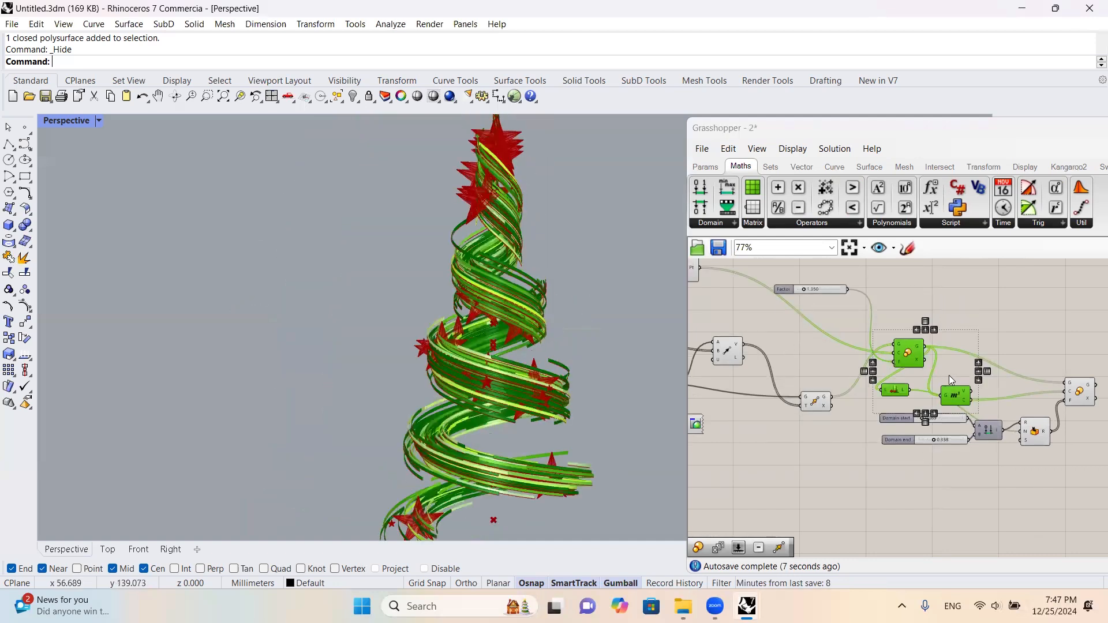
- Turn off the preview of the Move component that feeds the first Scale
scroll(844, 317, up, 2)
right_drag(844, 318, 906, 331)
scroll(870, 438, up, 2)
click(867, 440)
scroll(866, 439, up, 1)
middle_click(866, 439)
click(911, 398)
- Examine the randomly scaled stars along the tree's spirals from several angles and distances
scroll(900, 374, down, 6)
mouse_move(543, 267)
right_down()
mouse_move(575, 252)
mouse_move(555, 276)
mouse_move(538, 261)
right_up()
scroll(574, 251, down, 4)
scroll(519, 176, up, 8)
right_drag(518, 159, 534, 182)
scroll(534, 139, up, 4)
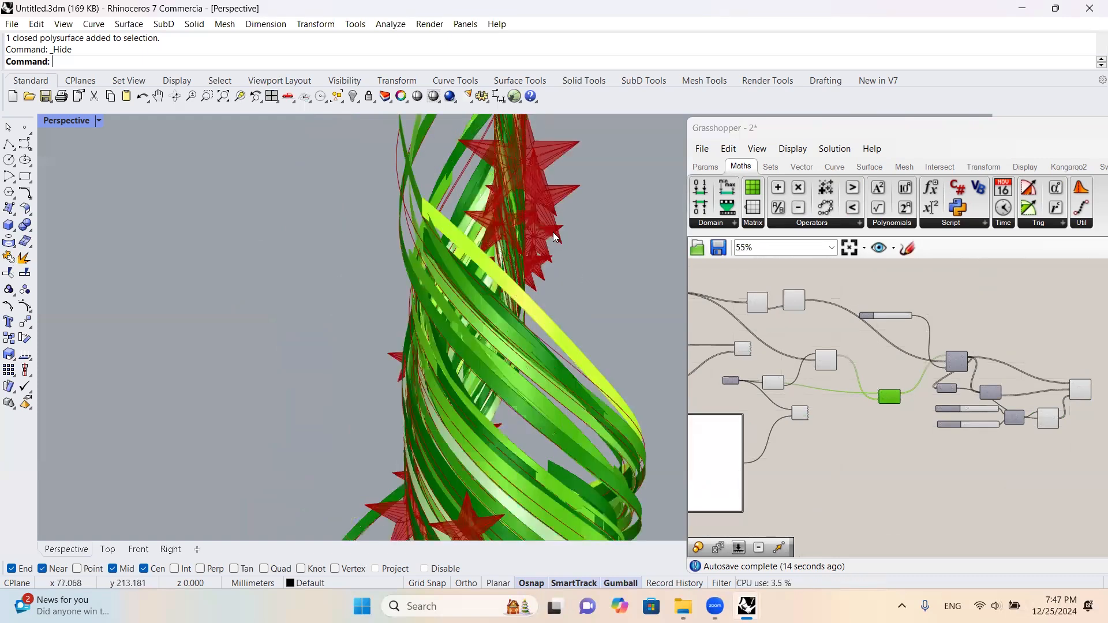
scroll(564, 247, down, 10)
right_drag(613, 251, 548, 308)
scroll(546, 305, up, 4)
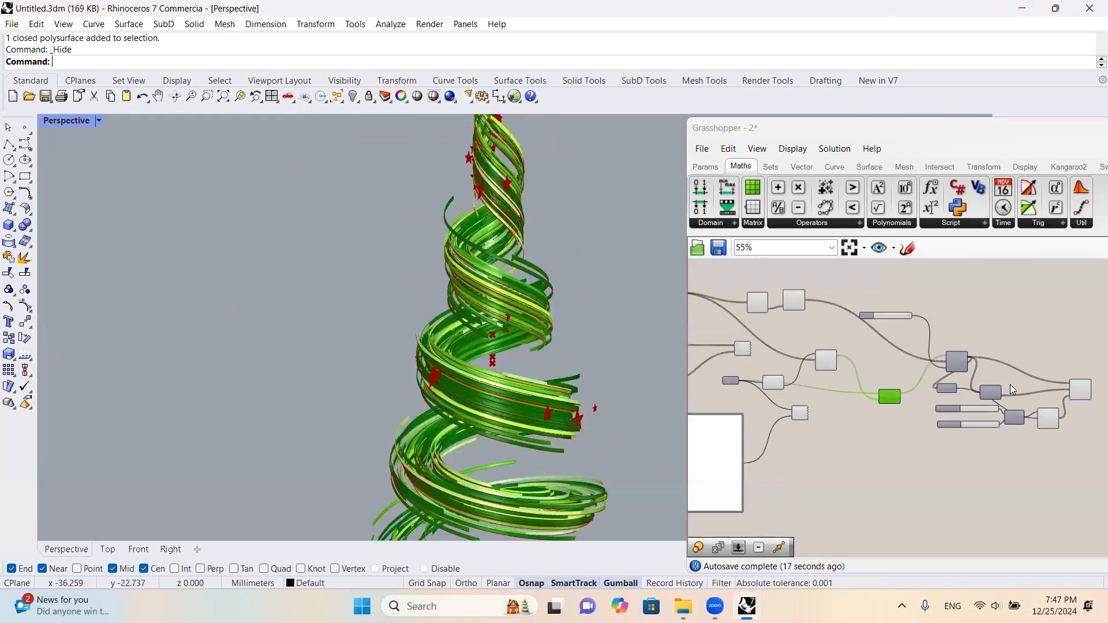
- Raise the star-scaling Domain end slider to 0.404
scroll(961, 378, up, 10)
drag(801, 434, 814, 434)
scroll(798, 376, down, 8)
- Add a Rotate component after the second Scale and connect the scaled geometry to its G input
scroll(898, 348, up, 5)
double_click(998, 346)
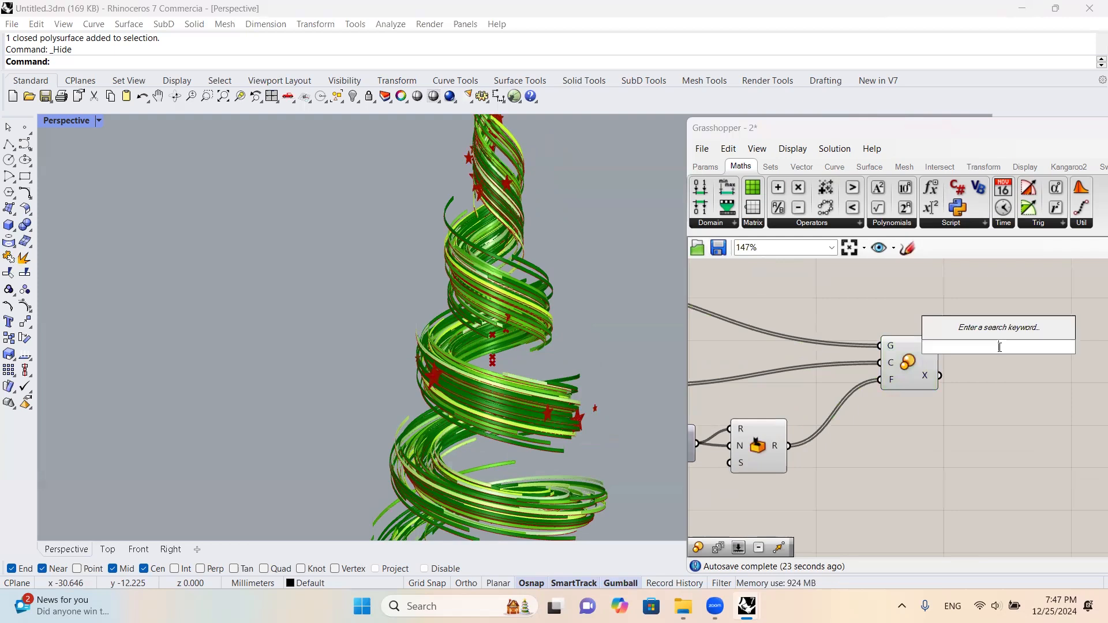
text(rot)
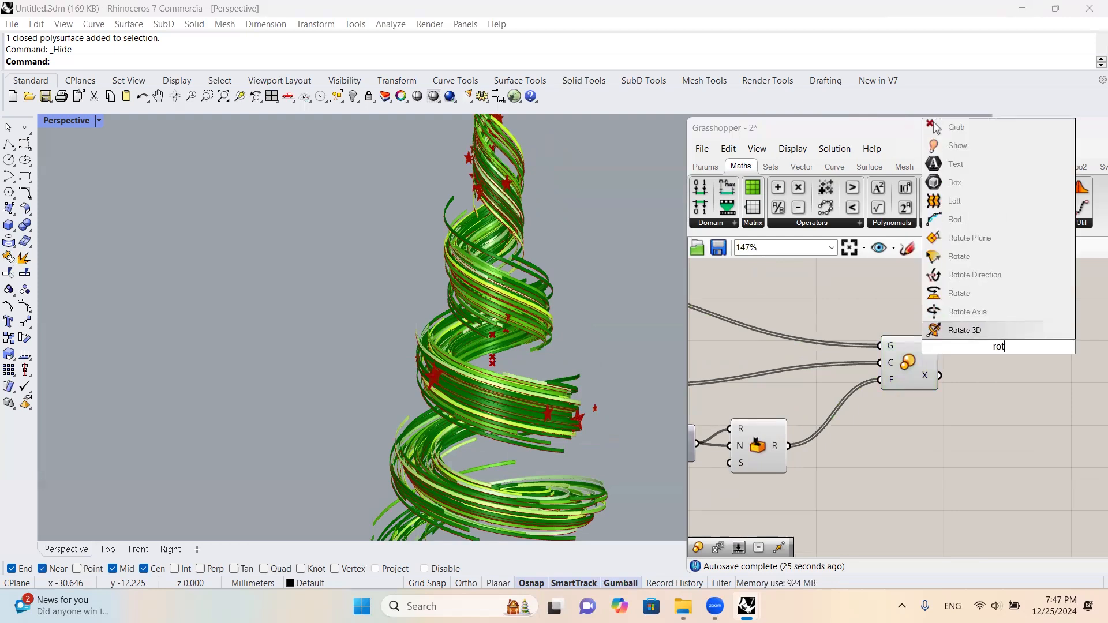
click(984, 292)
scroll(952, 355, down, 2)
scroll(923, 349, up, 1)
click(922, 347)
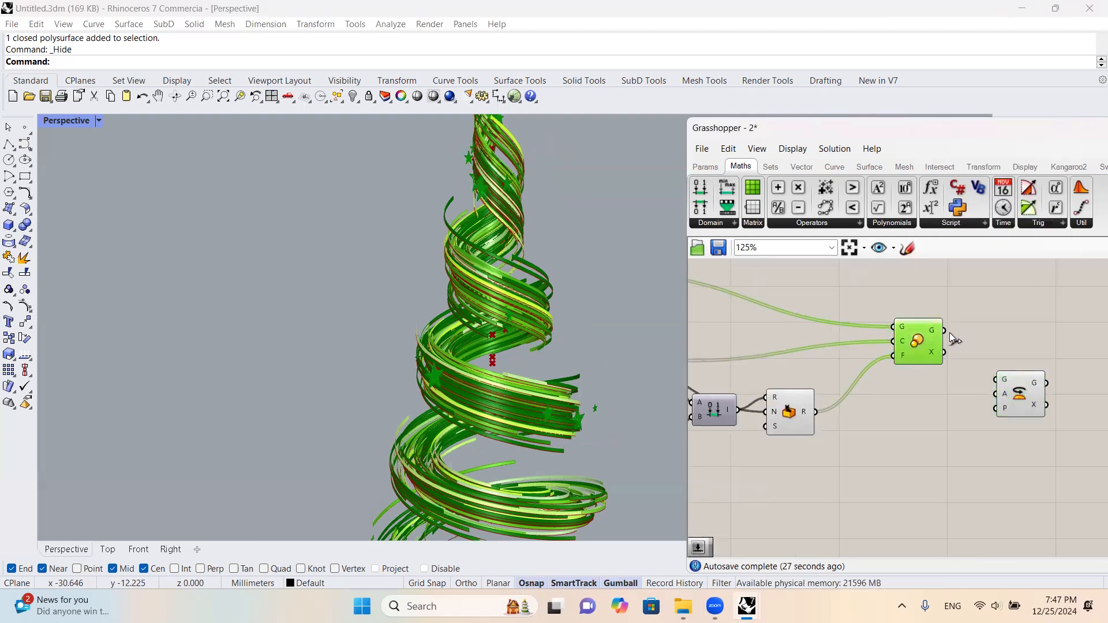
drag(988, 379, 992, 380)
- Duplicate the domain sliders, Construct Domain and Random below the originals and connect the copied Random to Rotate's A input
scroll(890, 378, down, 3)
right_drag(796, 378, 859, 361)
scroll(859, 362, up, 3)
click(853, 332)
scroll(791, 346, down, 2)
scroll(1026, 379, up, 3)
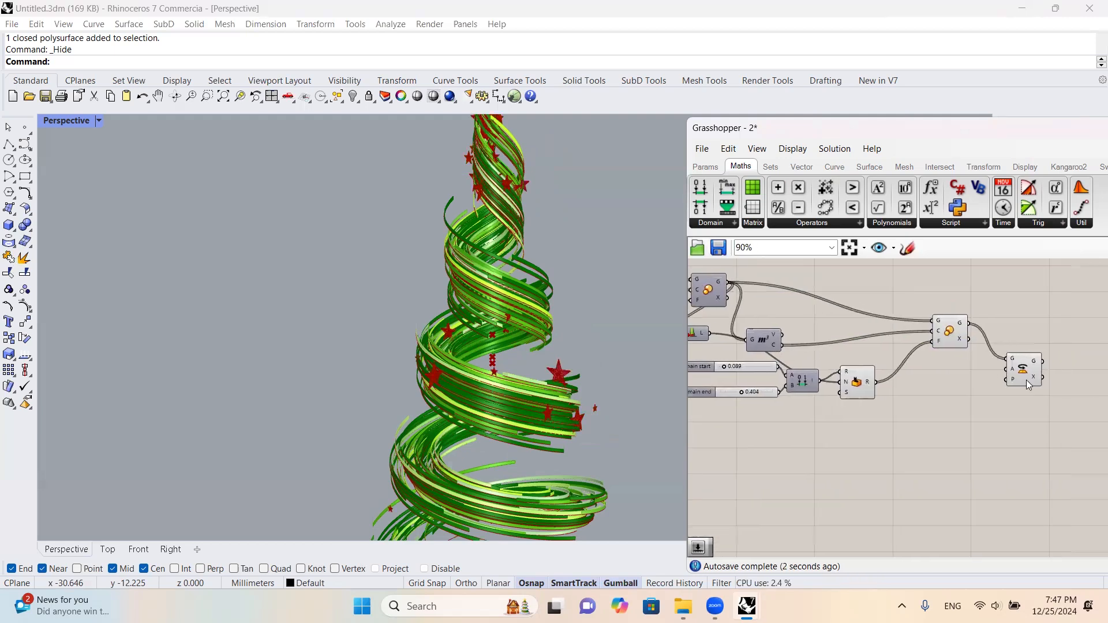
scroll(899, 368, down, 3)
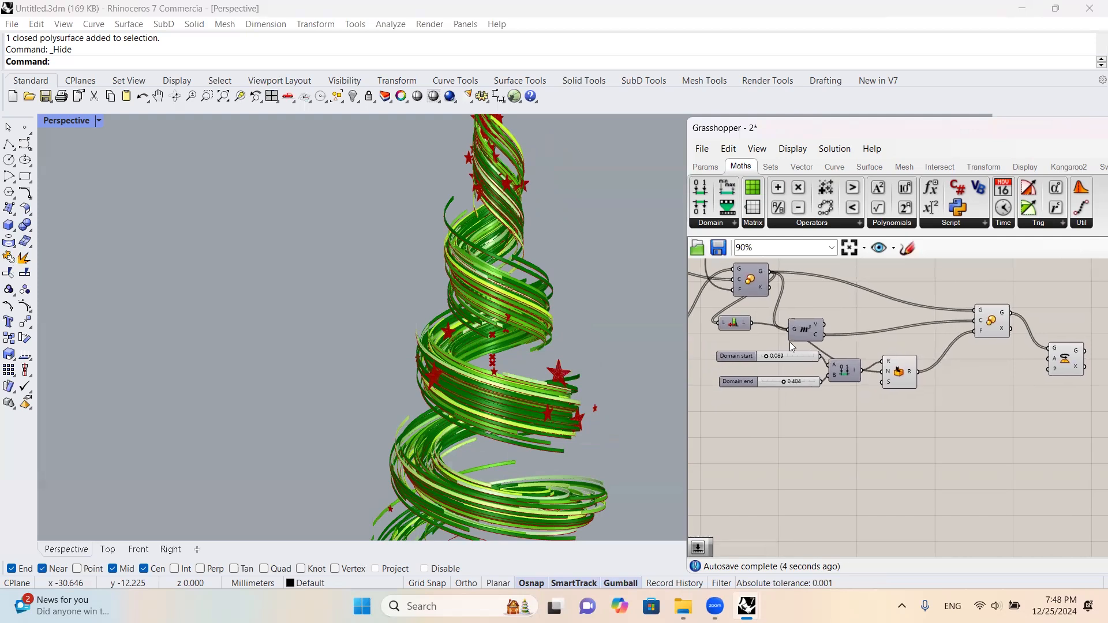
right_drag(838, 319, 831, 330)
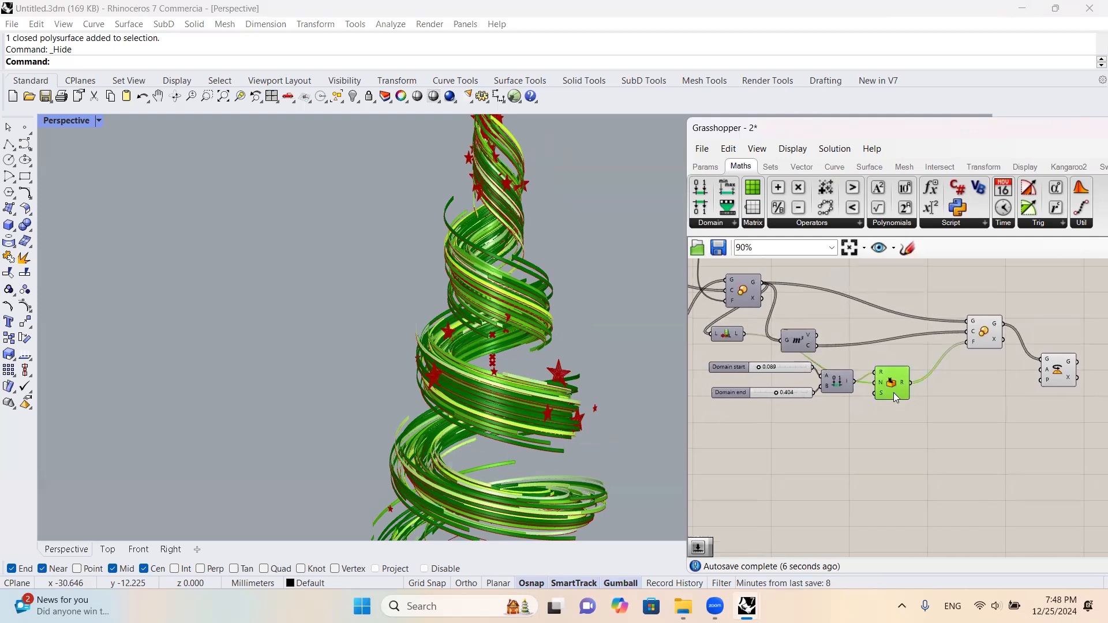
drag(903, 420, 782, 362)
mouse_move(888, 382)
alt+mouse_down()
mouse_move(920, 472)
mouse_move(1021, 433)
mouse_move(968, 450)
alt+mouse_up()
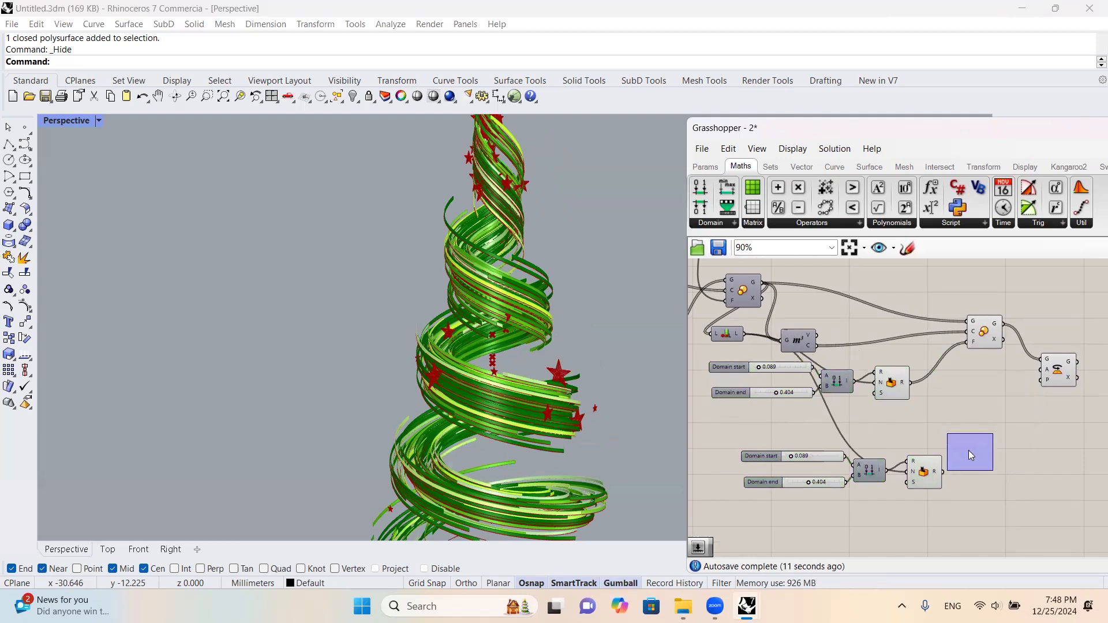
drag(1041, 375, 1042, 372)
- Feed the copied Construct Domain's B input from a new slider of 360 and set its Domain start slider to 0.000
scroll(802, 465, up, 4)
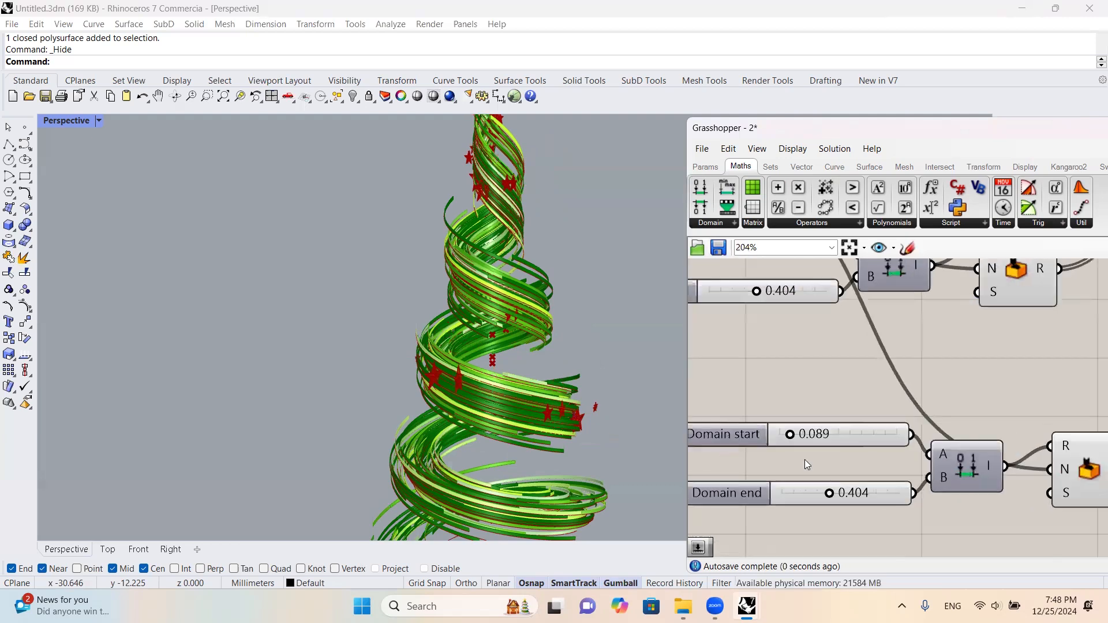
double_click(794, 474)
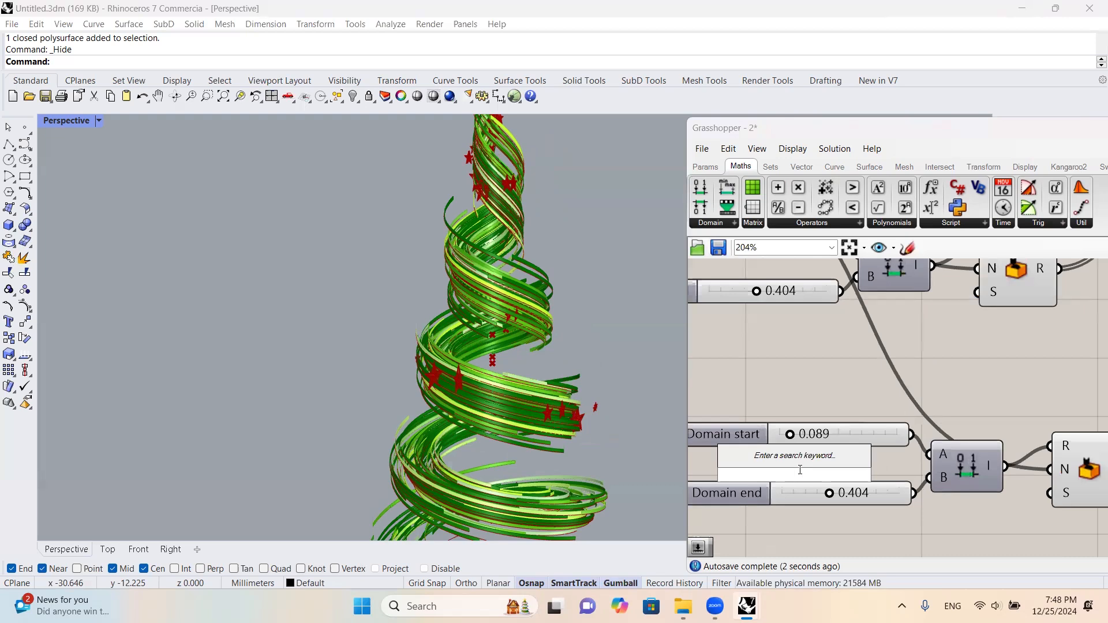
text(360)
key(Return)
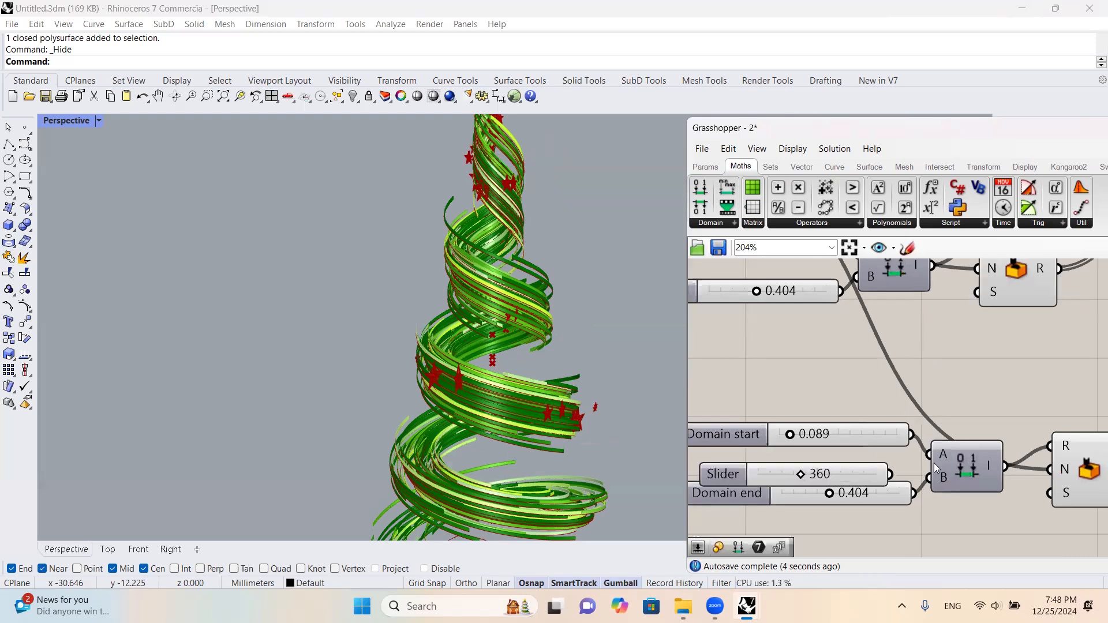
drag(890, 474, 929, 478)
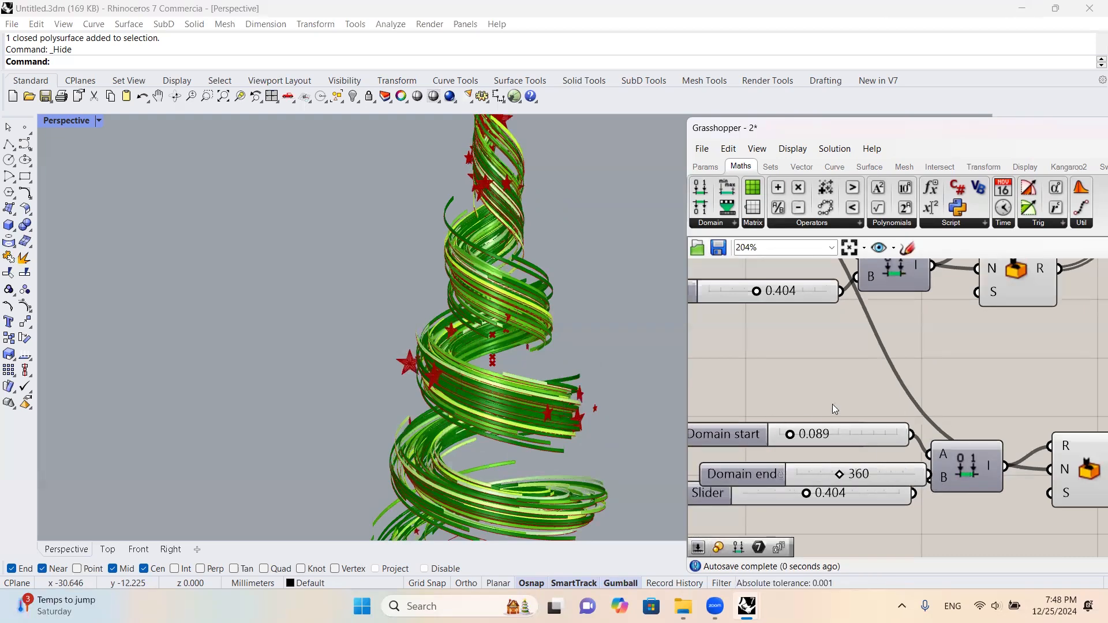
scroll(858, 383, down, 2)
scroll(776, 426, down, 2)
- Apply the expression rad(x) to Rotate's A input
right_drag(993, 375, 878, 375)
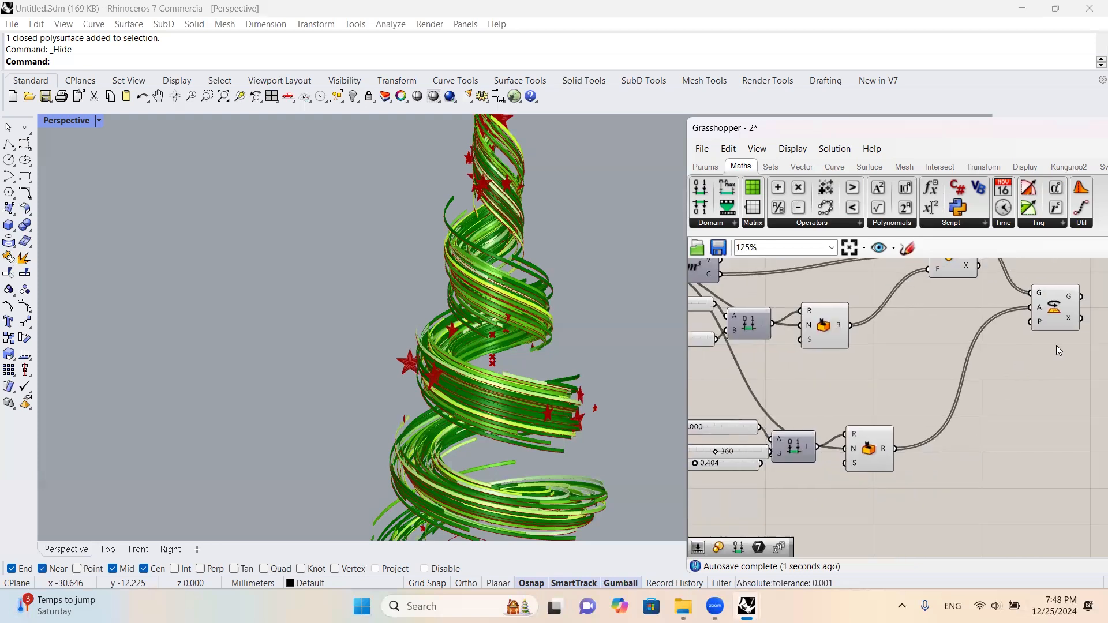
right_drag(1057, 346, 985, 384)
right_click(965, 345)
mouse_move(1031, 465)
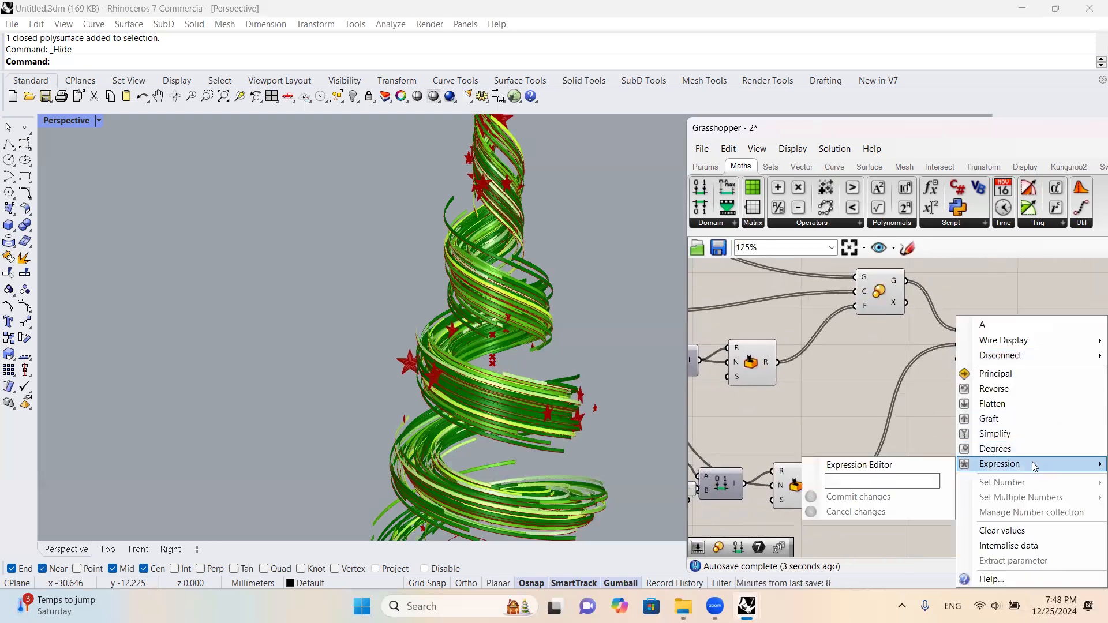
click(906, 481)
text(rad(x)
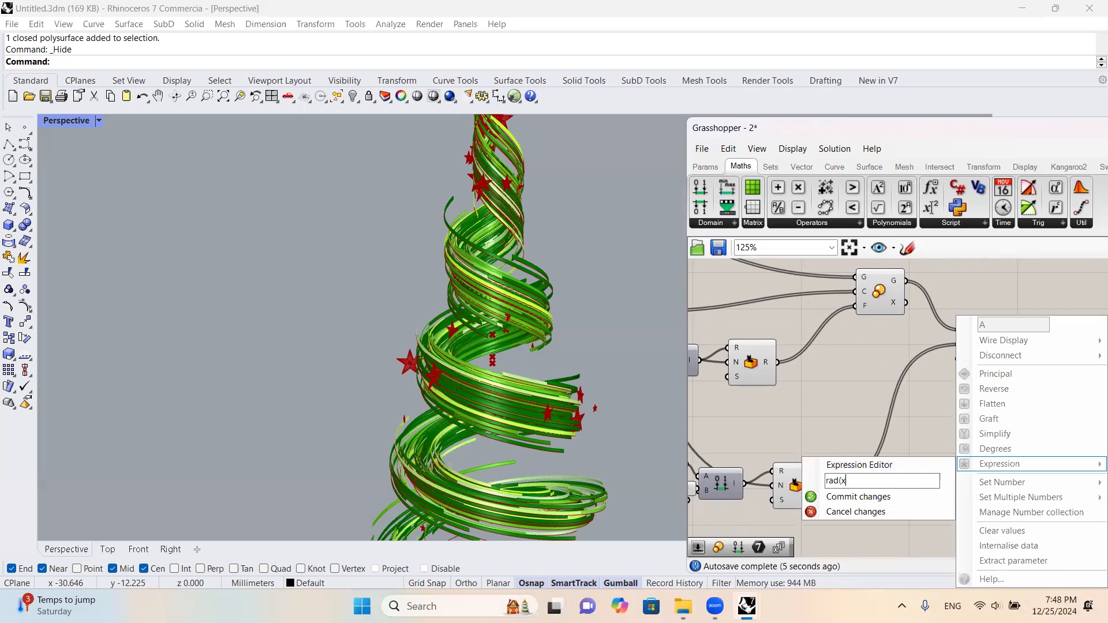
click(913, 496)
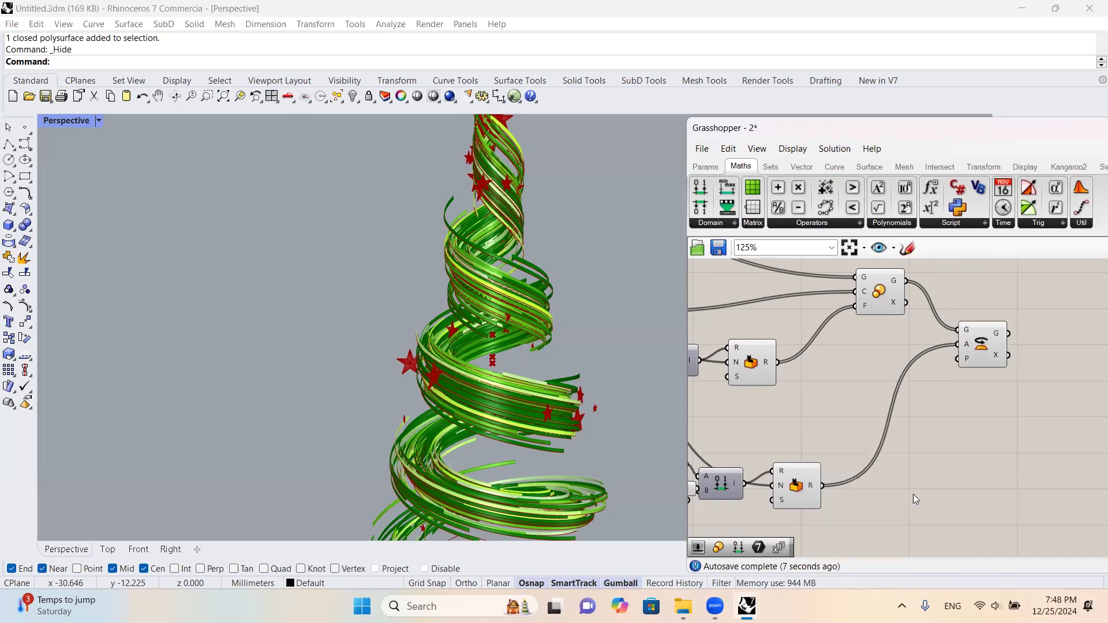
- Examine the rotated stars on the whole tree from different angles
scroll(929, 382, down, 6)
right_drag(466, 355, 429, 358)
scroll(501, 328, down, 5)
right_drag(515, 327, 603, 333)
right_drag(912, 411, 932, 388)
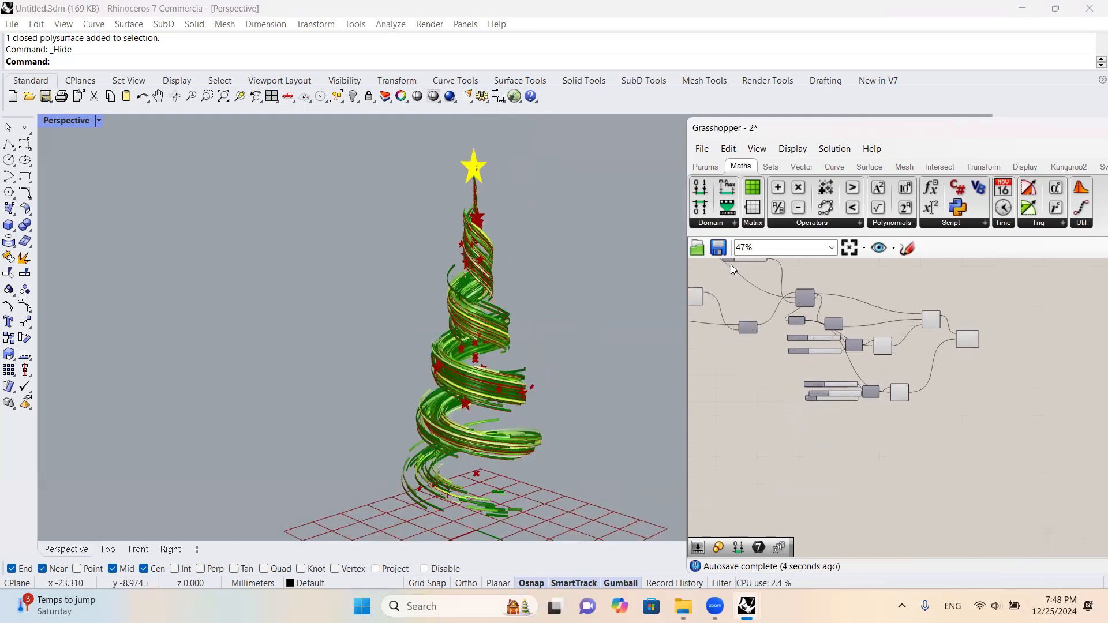
scroll(464, 248, up, 3)
- Copy the List Length, Series, green Gradient and Custom Preview components and place the copies beyond the Rotate component
scroll(943, 342, down, 5)
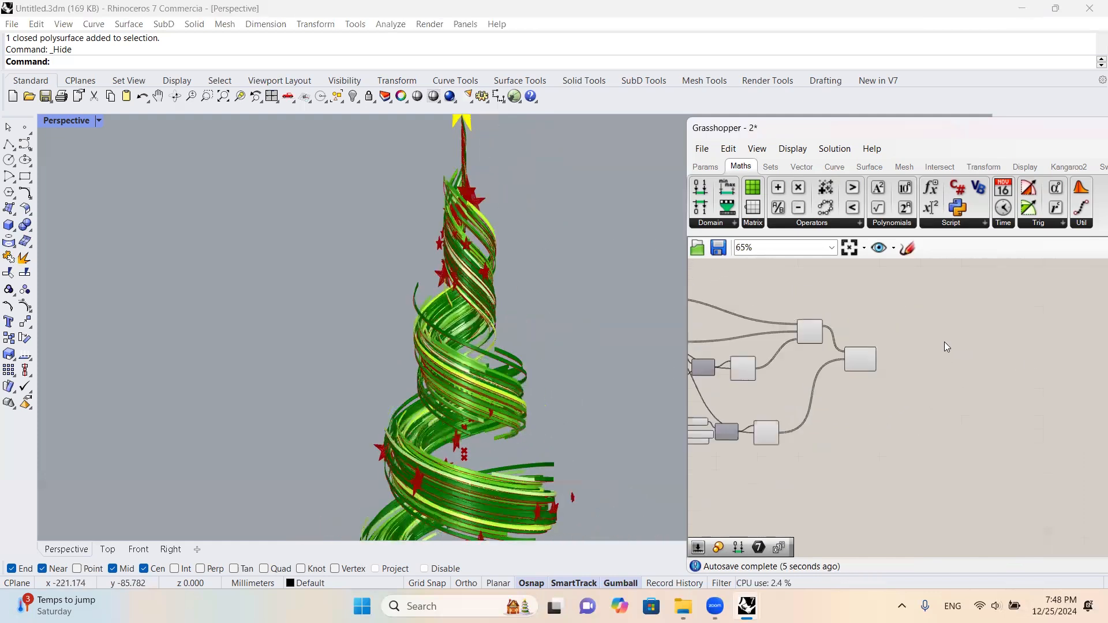
scroll(831, 375, up, 10)
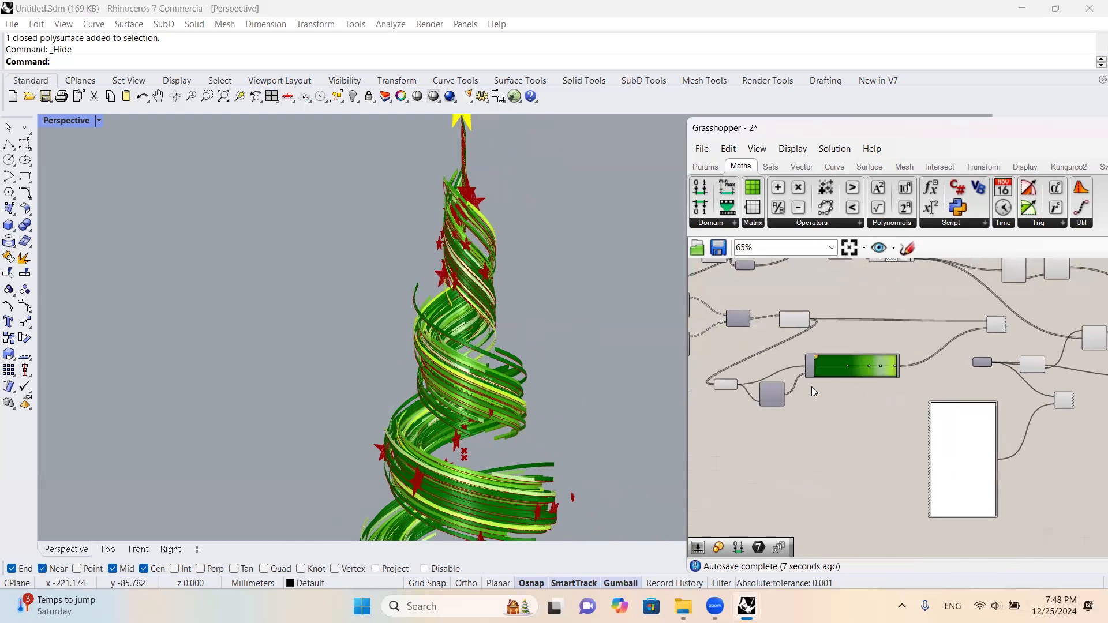
scroll(881, 400, down, 4)
drag(920, 430, 747, 357)
scroll(842, 347, down, 6)
middle_click(867, 346)
click(822, 348)
right_drag(867, 353, 777, 367)
click(767, 380)
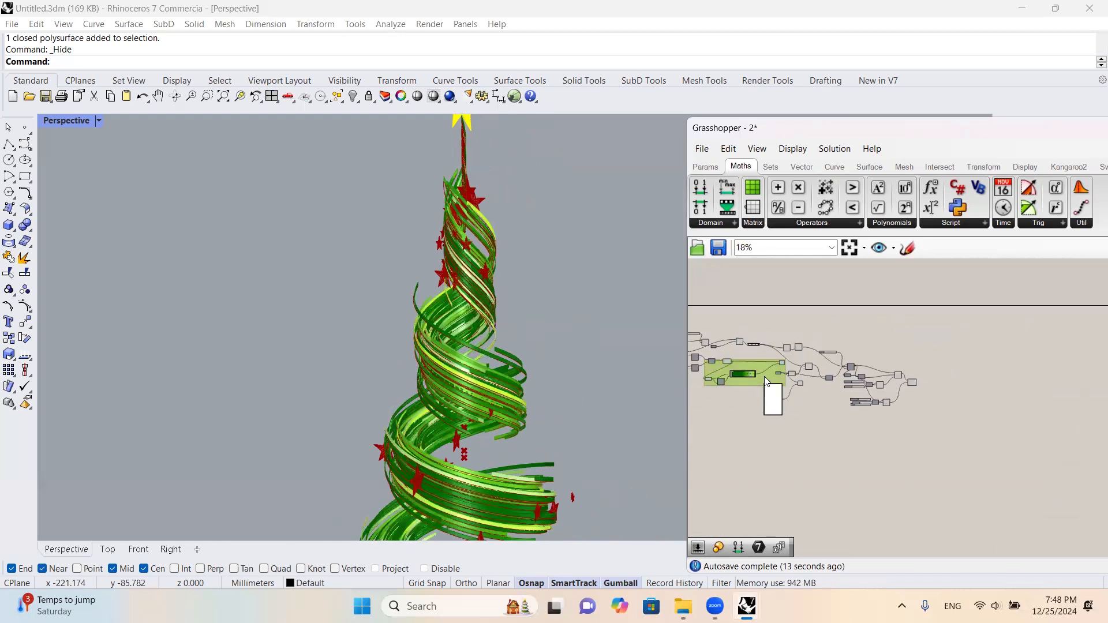
click(975, 411)
scroll(945, 377, up, 8)
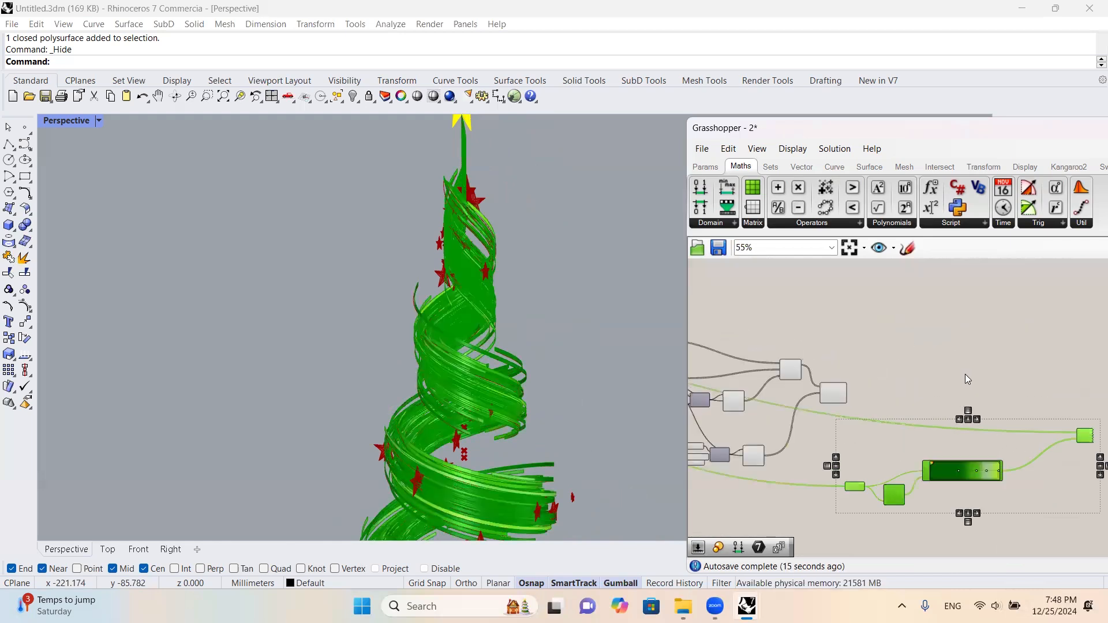
- Connect Rotate's geometry output to the copied List Length and to the copied Custom Preview's G input, replacing their old sources
drag(840, 307, 836, 495)
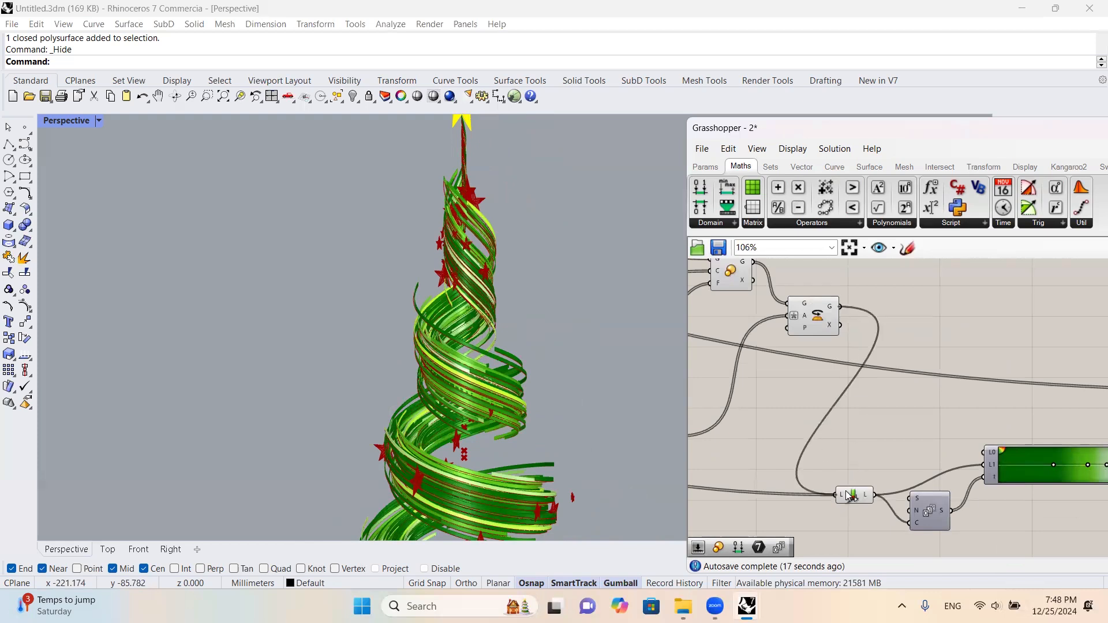
scroll(956, 390, down, 3)
right_drag(1096, 390, 980, 404)
scroll(773, 363, up, 2)
click(738, 362)
drag(748, 357, 1063, 421)
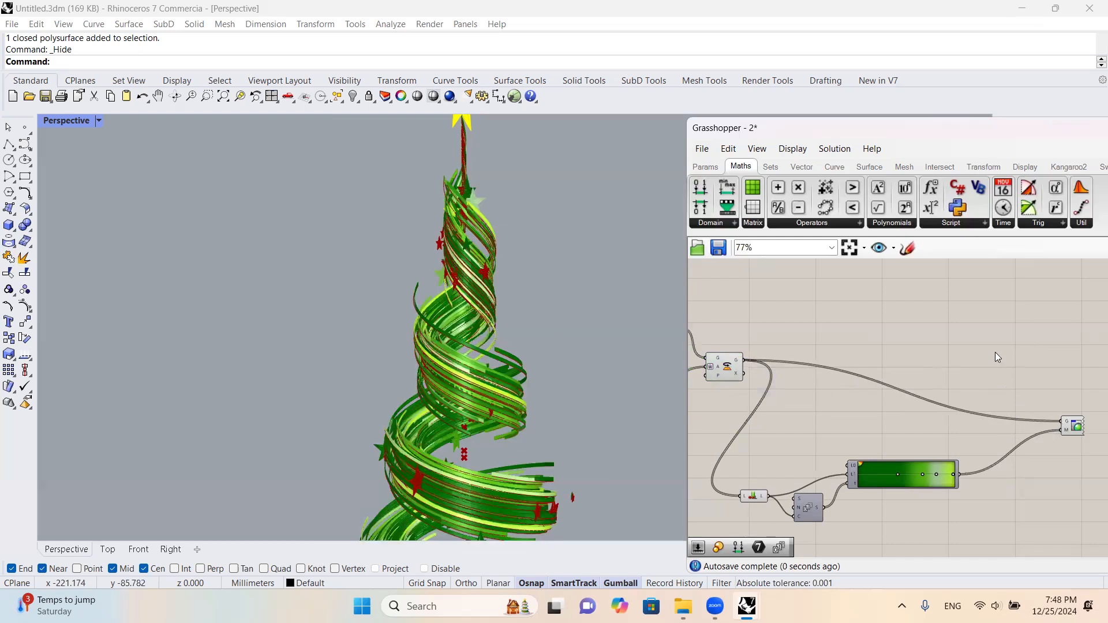
- Turn off the preview of the second Scale, Rotate and both Random components
scroll(830, 334, down, 3)
right_drag(539, 263, 508, 266)
scroll(788, 355, up, 5)
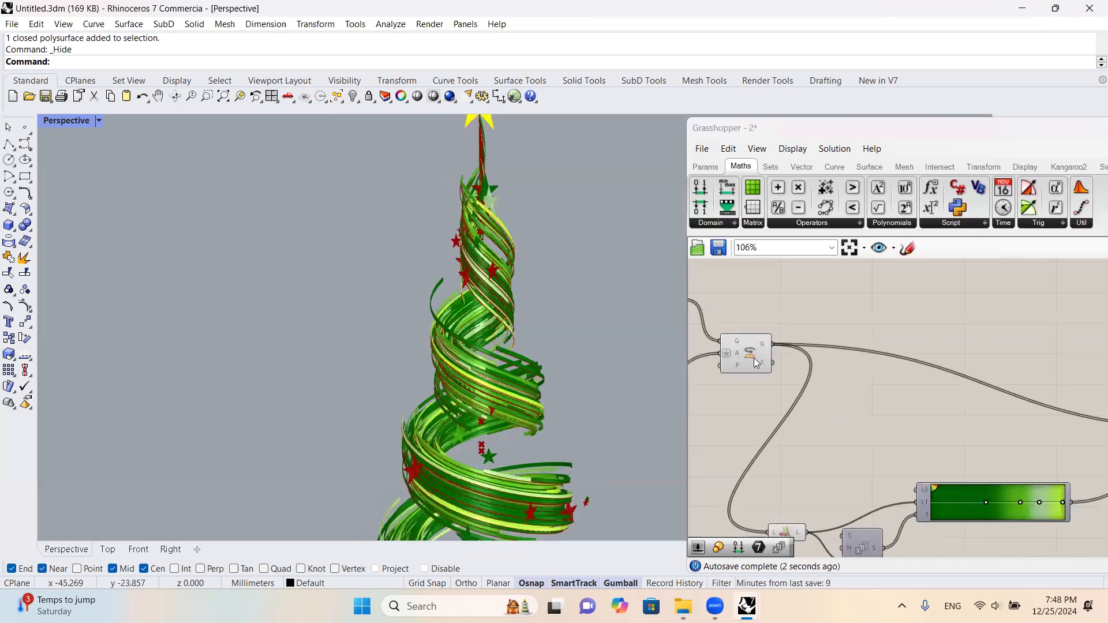
right_drag(770, 363, 983, 369)
scroll(985, 369, down, 7)
drag(955, 332, 905, 420)
middle_click(928, 386)
click(975, 340)
click(1018, 329)
right_drag(1060, 405, 925, 368)
scroll(926, 368, down, 1)
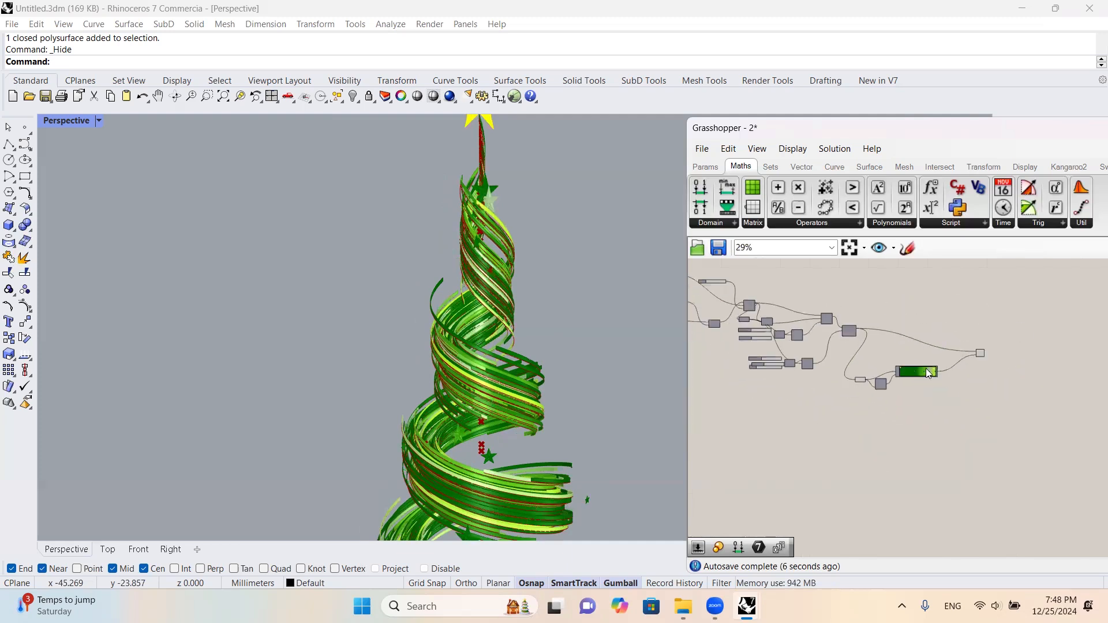
- Try the green-yellow-red preset on the copied star gradient, and replace it with the multicolour rainbow preset
scroll(920, 385, up, 7)
right_click(913, 328)
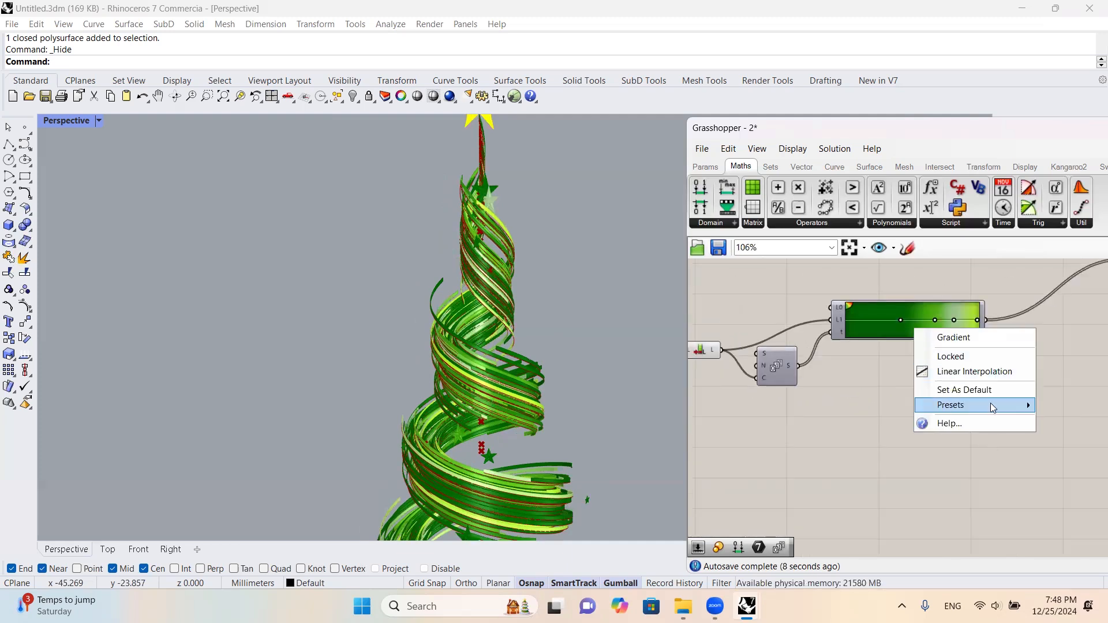
mouse_move(992, 404)
click(877, 472)
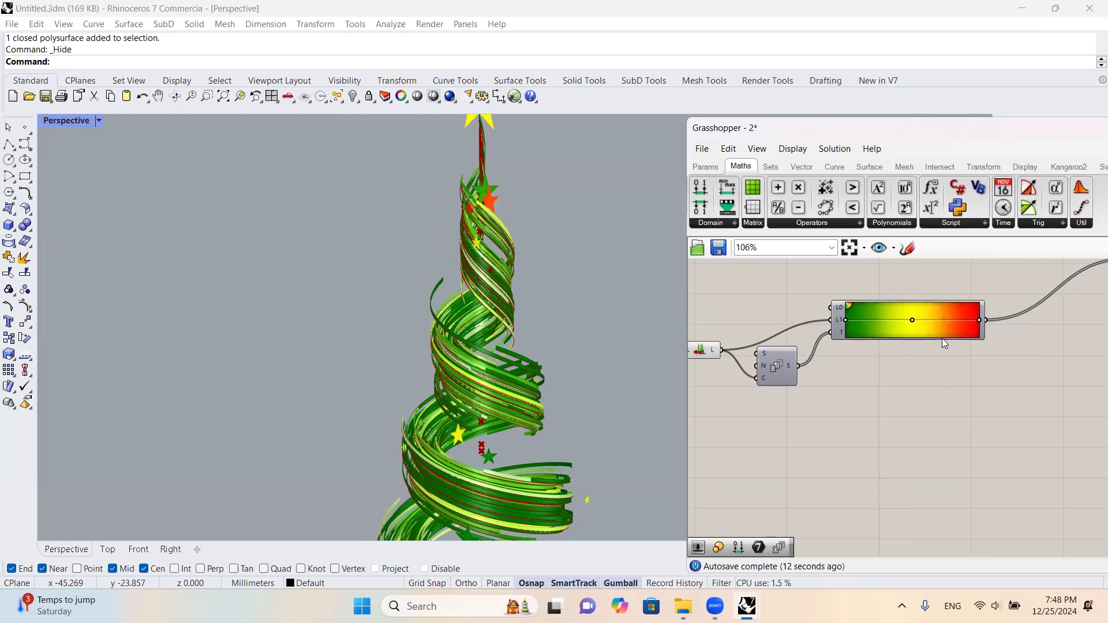
right_click(933, 324)
mouse_move(986, 398)
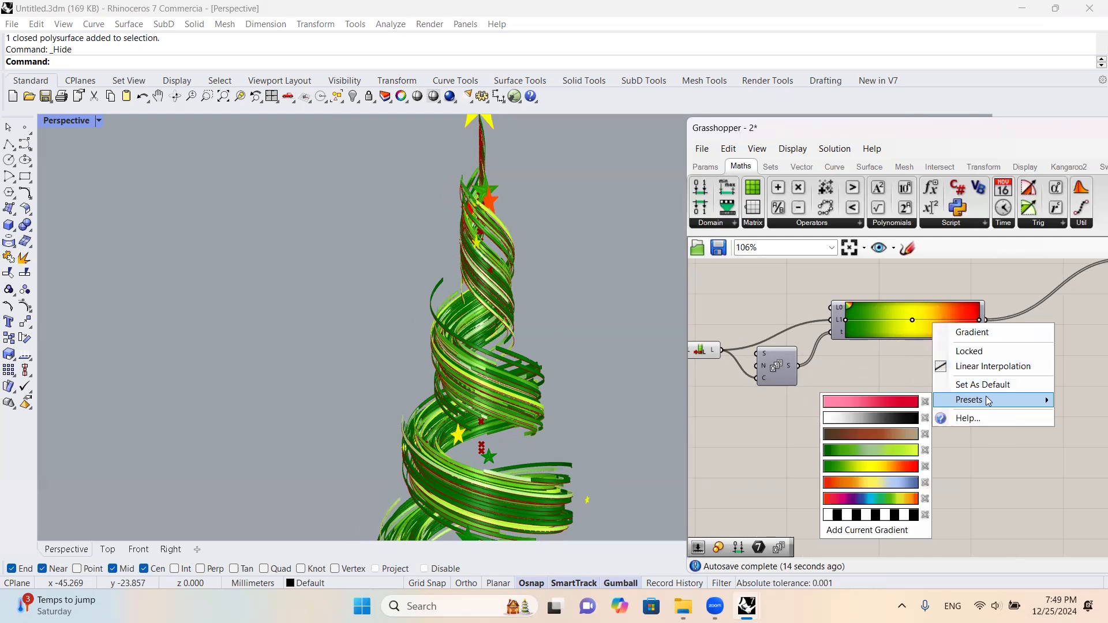
click(870, 499)
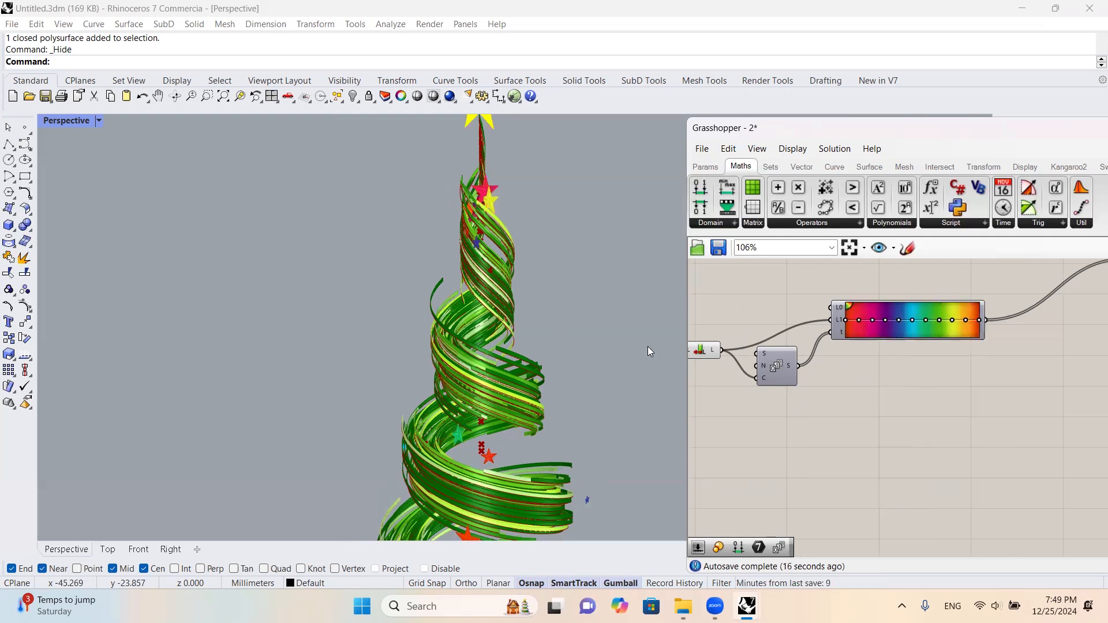
- Switch the Perspective viewport's display mode from Shaded to New Mode
scroll(551, 277, down, 3)
right_drag(550, 277, 311, 242)
scroll(609, 279, up, 2)
click(99, 120)
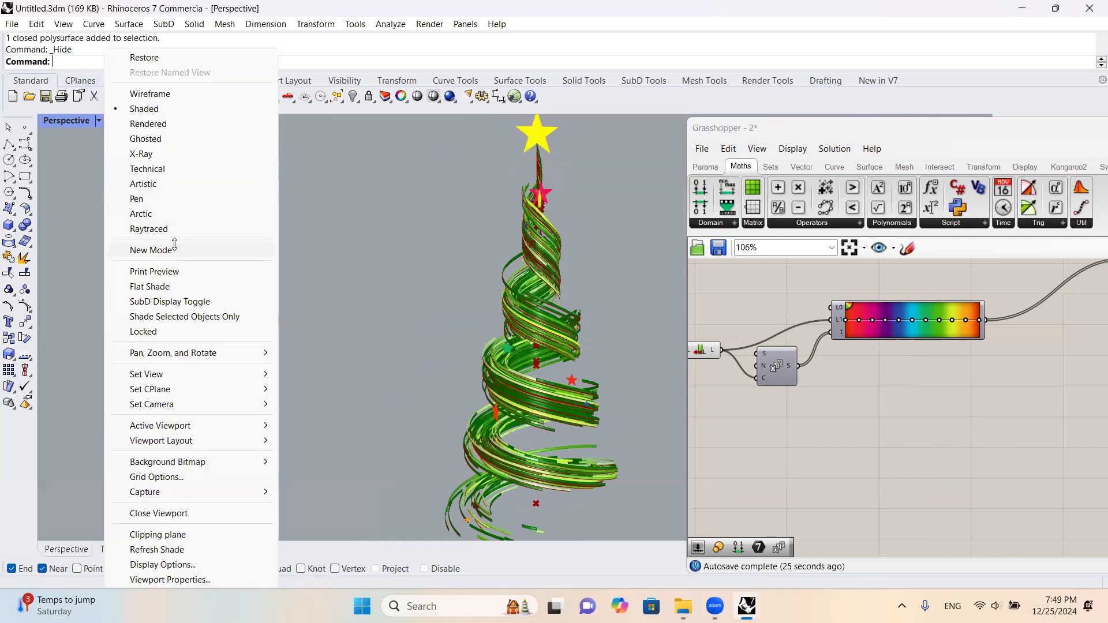
click(151, 250)
right_drag(478, 229, 365, 265)
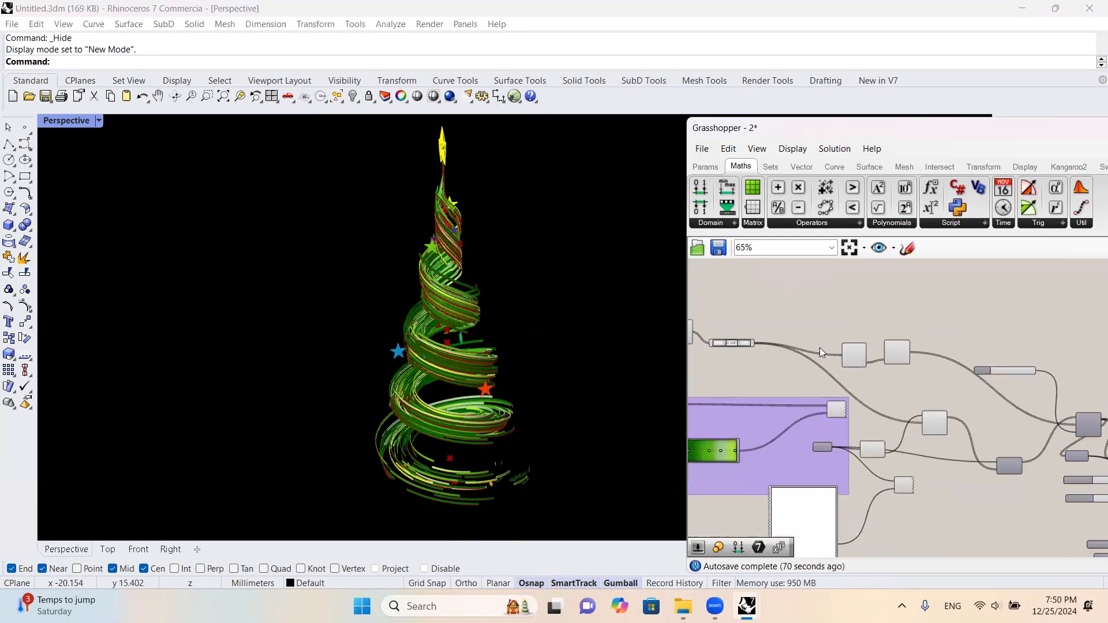
- Move the green strips' and treetop star's Custom Preview components to the far end of the definition, near the coloured stars' Custom Preview
scroll(819, 347, down, 8)
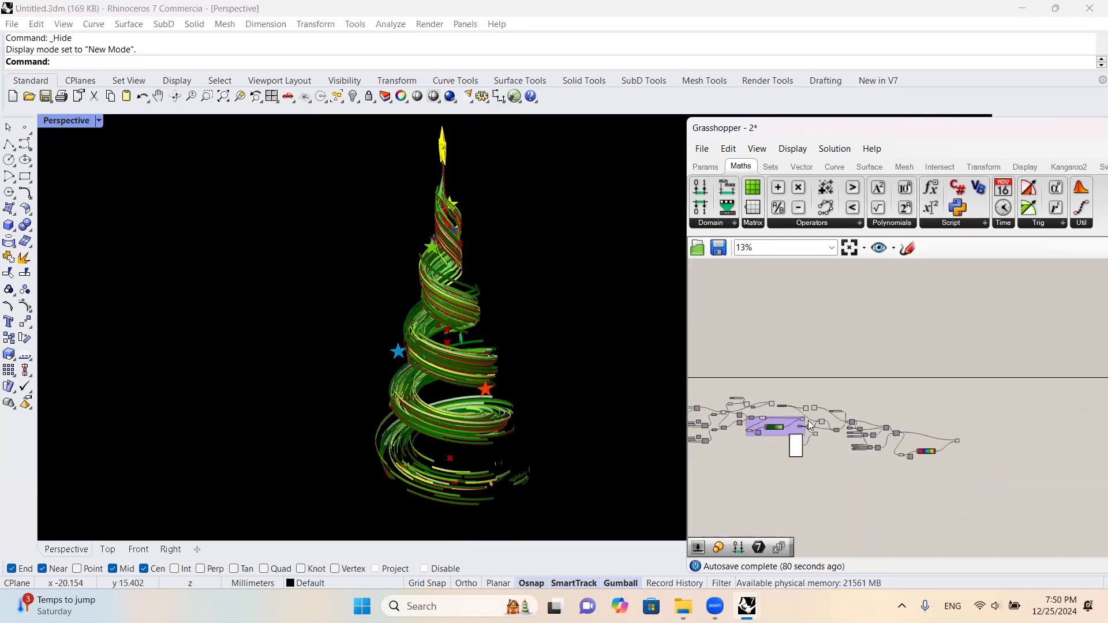
scroll(808, 420, up, 3)
drag(798, 415, 1050, 437)
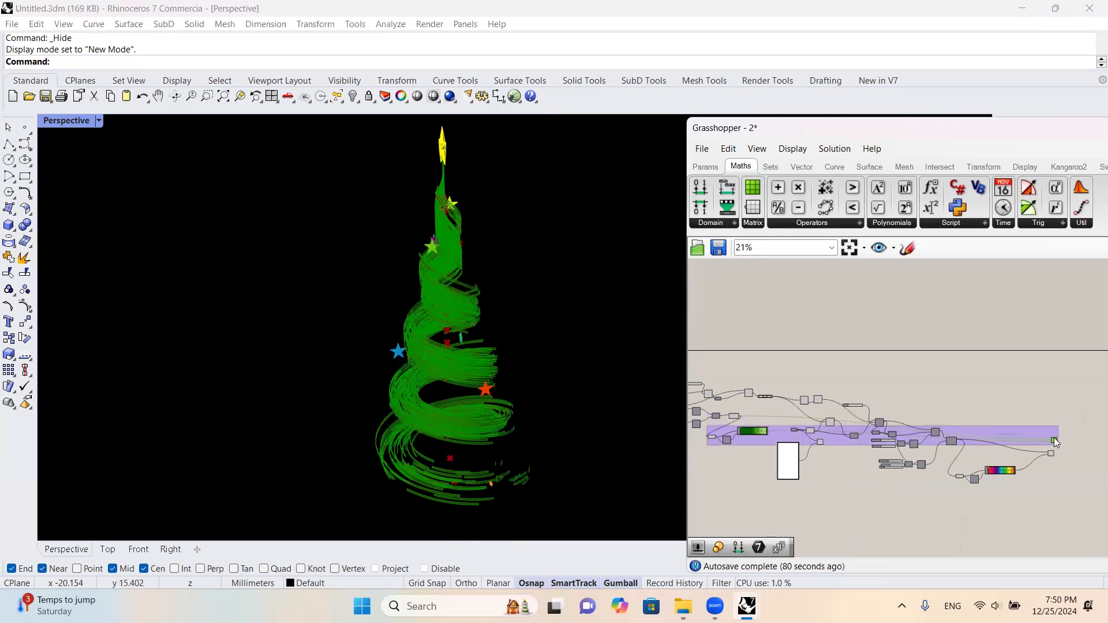
scroll(819, 444, up, 4)
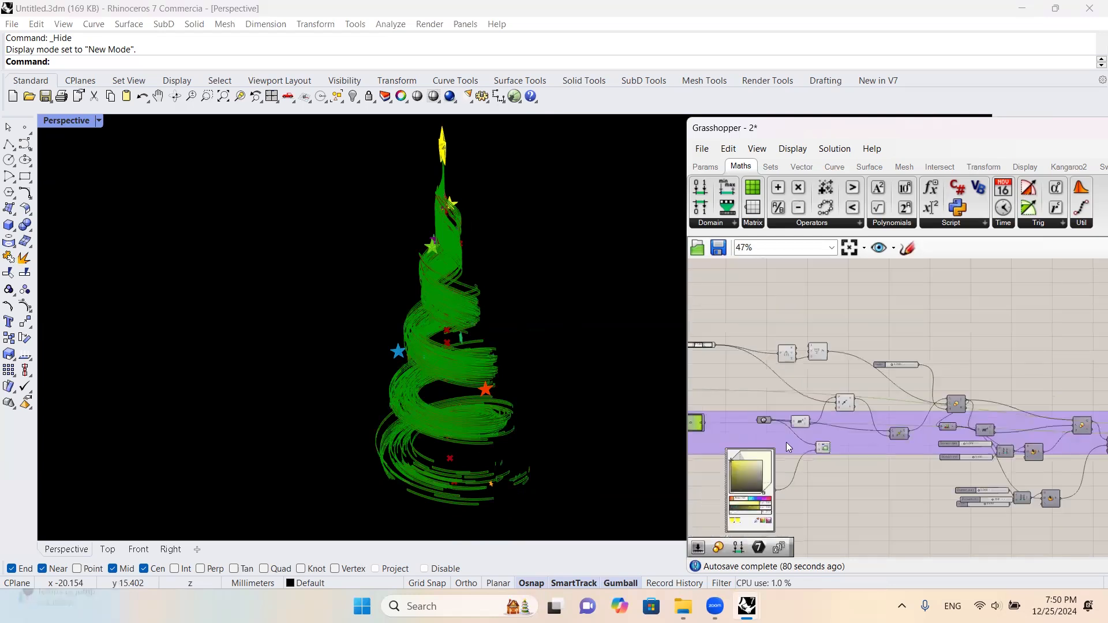
scroll(786, 442, down, 3)
drag(806, 443, 1050, 466)
scroll(1057, 463, up, 5)
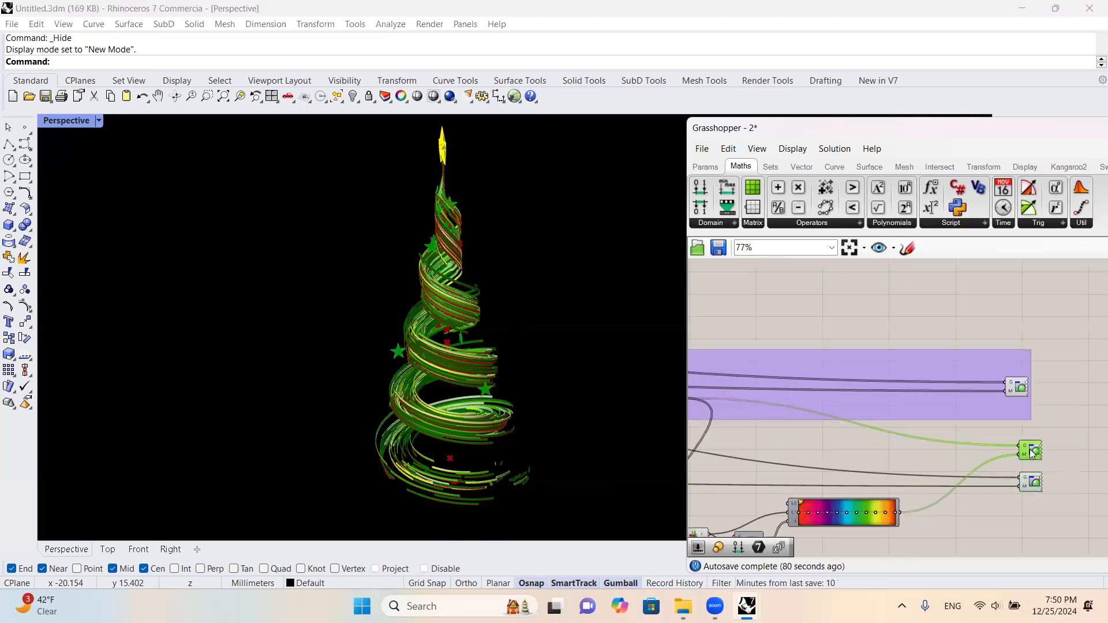
- Select all components except the Custom Previews and turn off their preview
scroll(1068, 398, down, 10)
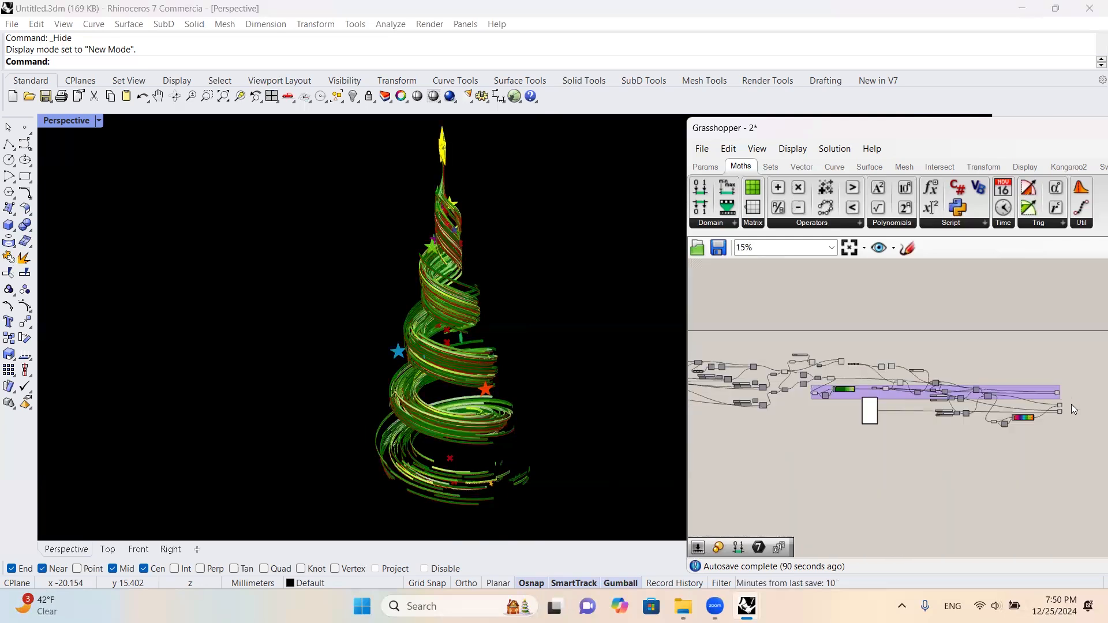
drag(1050, 437, 740, 331)
middle_click(840, 368)
click(884, 329)
- Set the Number slider between Target and Domain end to 485 to redistribute the stars
right_drag(571, 330, 563, 278)
scroll(522, 269, up, 2)
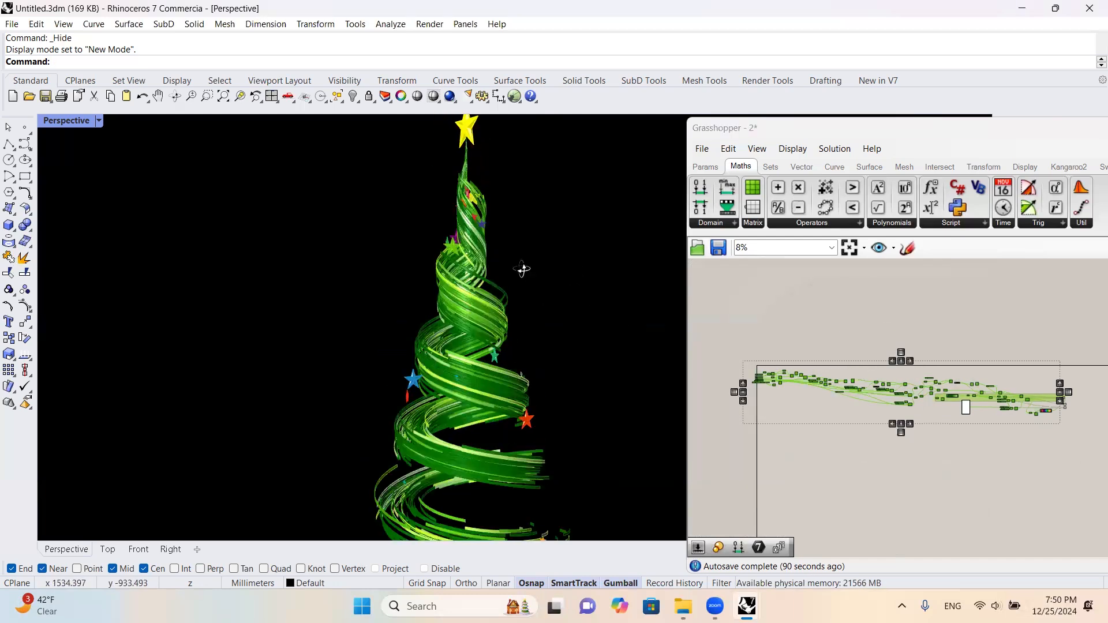
scroll(594, 259, up, 2)
scroll(860, 361, up, 2)
scroll(859, 360, up, 8)
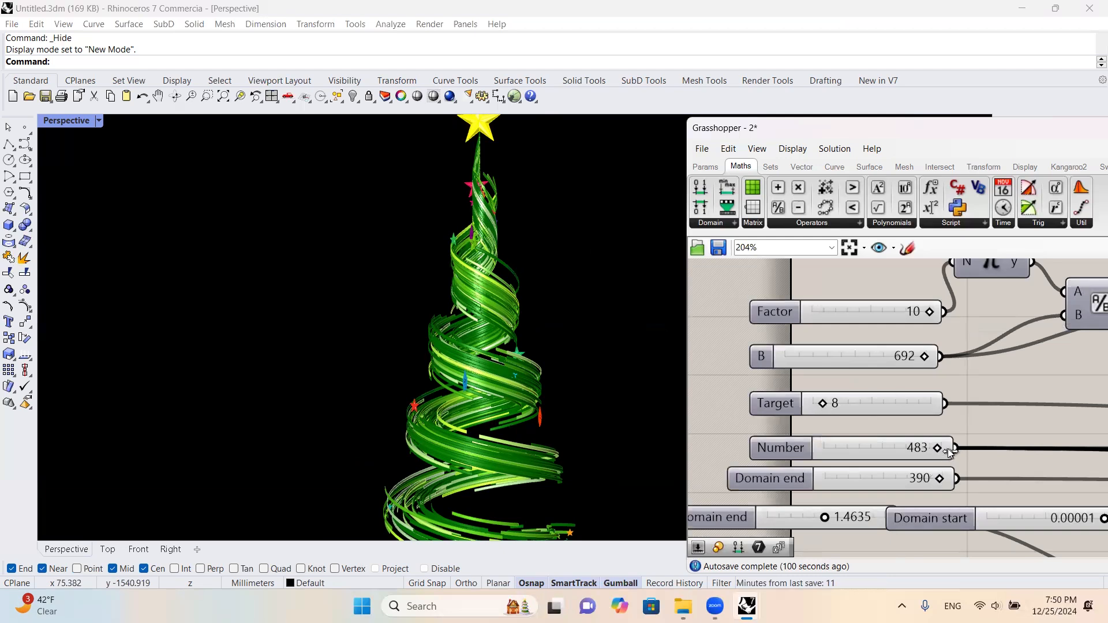
drag(939, 453, 941, 453)
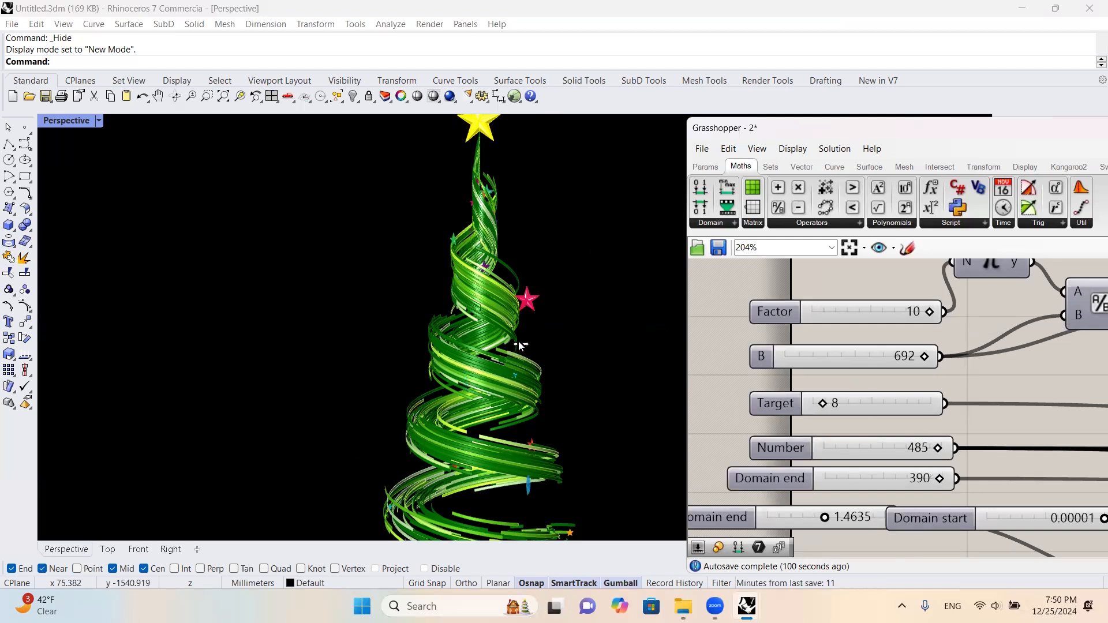
- Examine the coloured stars and green strips on the tree from different angles and distances
scroll(543, 338, down, 6)
right_drag(543, 339, 340, 350)
scroll(502, 352, up, 2)
scroll(502, 352, up, 4)
scroll(452, 364, down, 4)
scroll(562, 358, up, 2)
scroll(581, 358, down, 4)
right_drag(582, 357, 400, 348)
scroll(590, 348, up, 6)
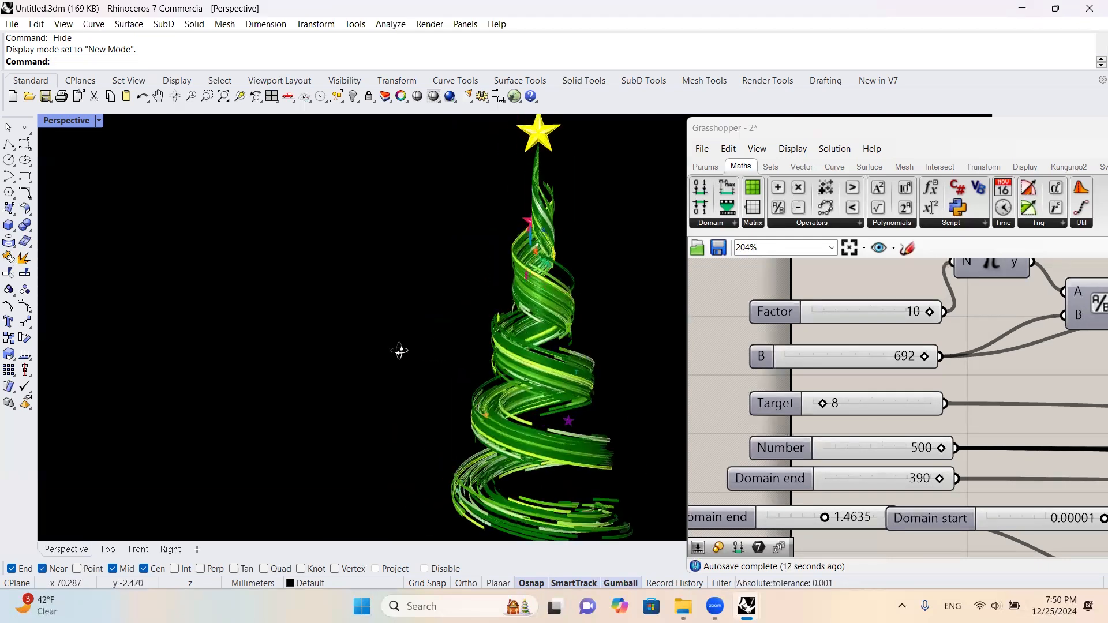